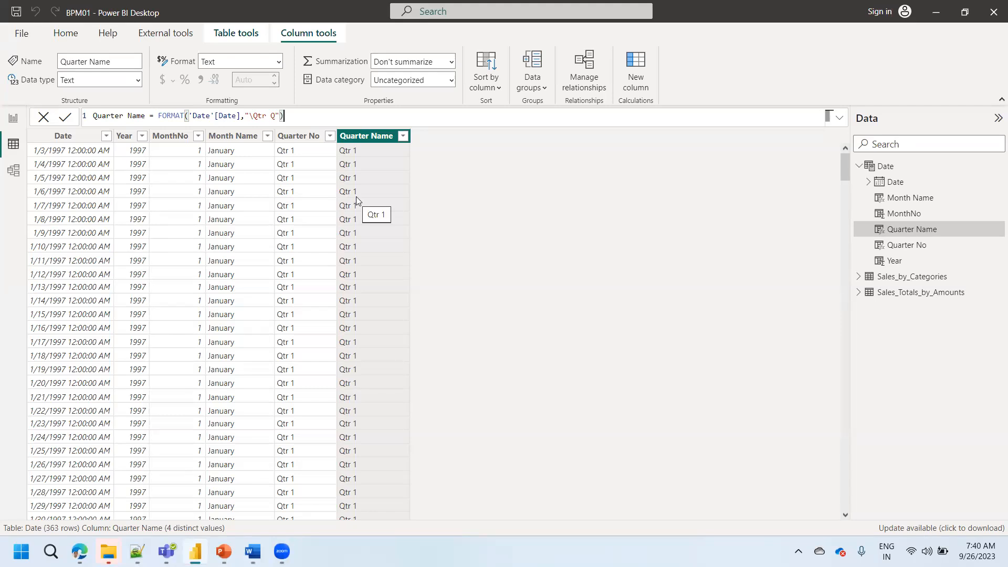
- Add a calculated column named Day No to the Date table
{"action": "left_click", "coordinate": [164, 136]}
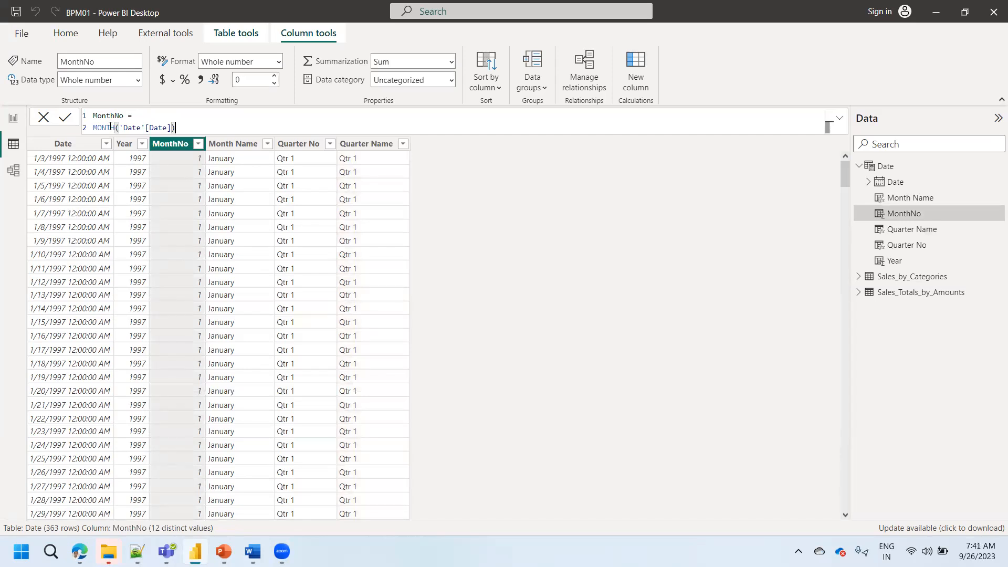
{"action": "left_click", "coordinate": [296, 144]}
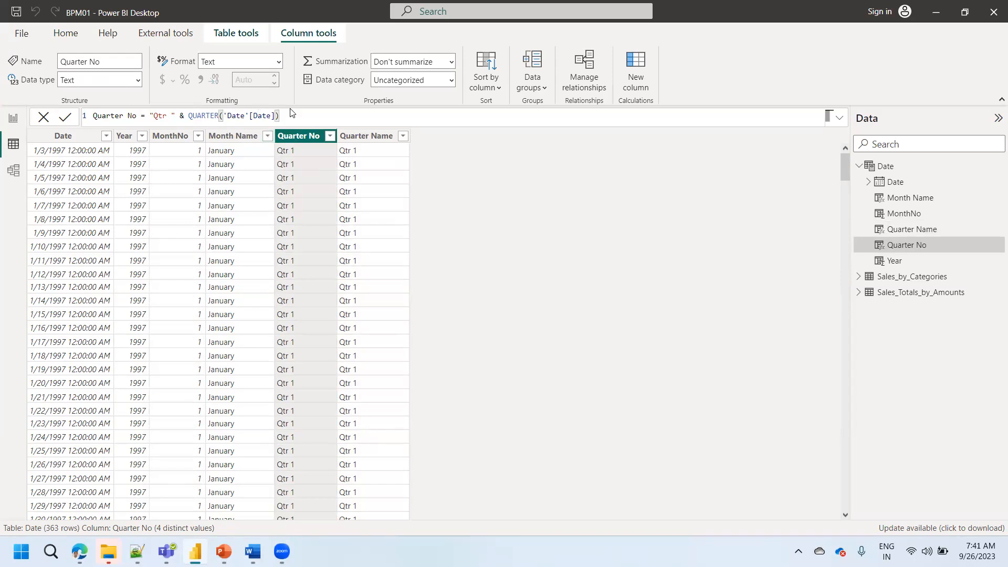
{"action": "left_click", "coordinate": [71, 137]}
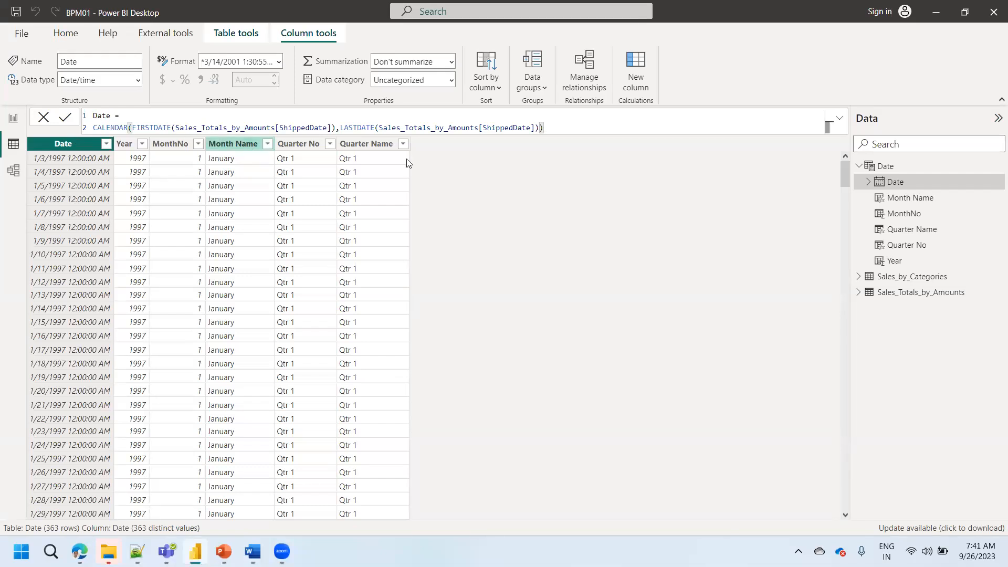
{"action": "left_click", "coordinate": [636, 75]}
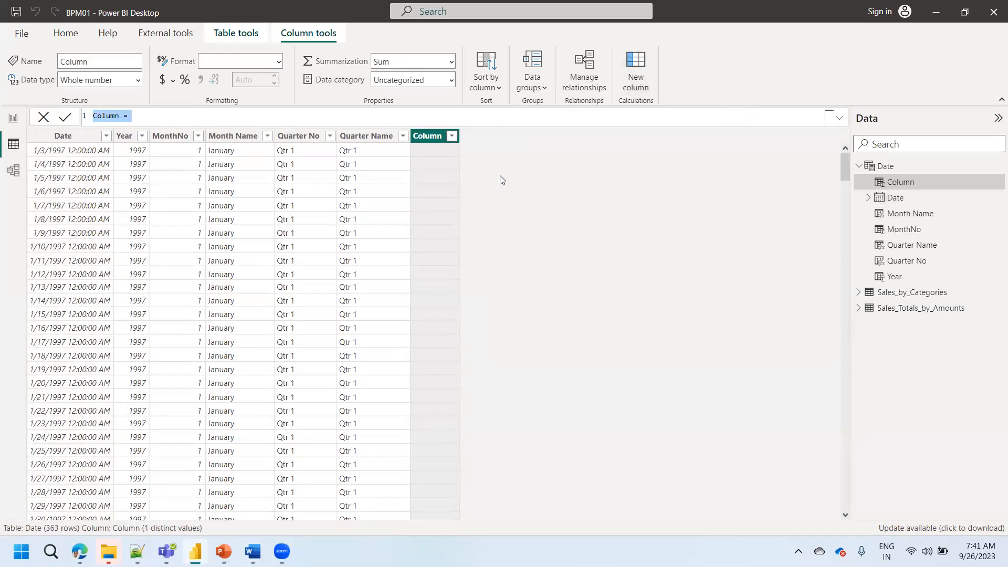
{"action": "type", "text": "Day No= s"}
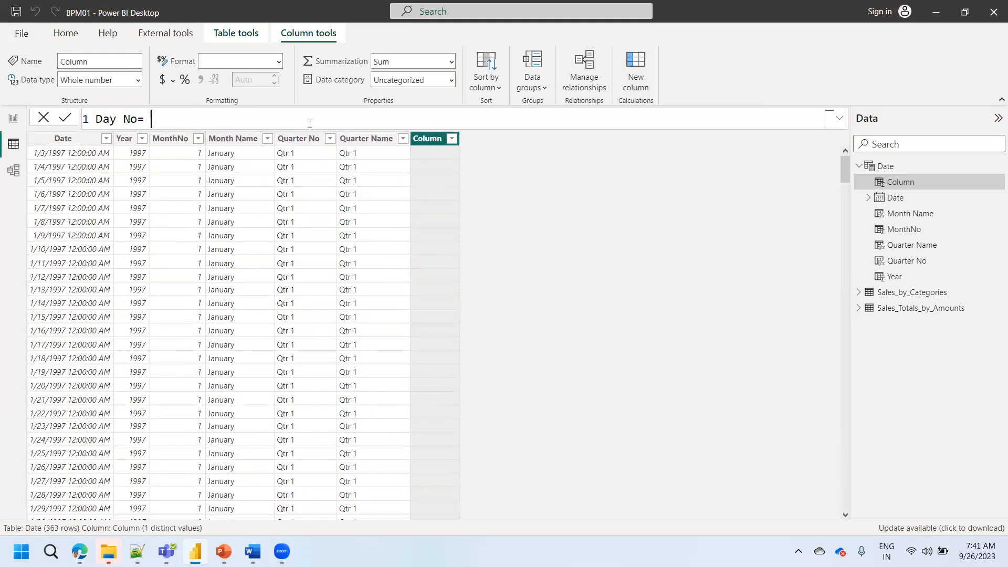
{"action": "key", "text": "BackSpace"}
- Define the Day No column with the formula DAY('Date'[Date]) and commit it
{"action": "type", "text": "day"}
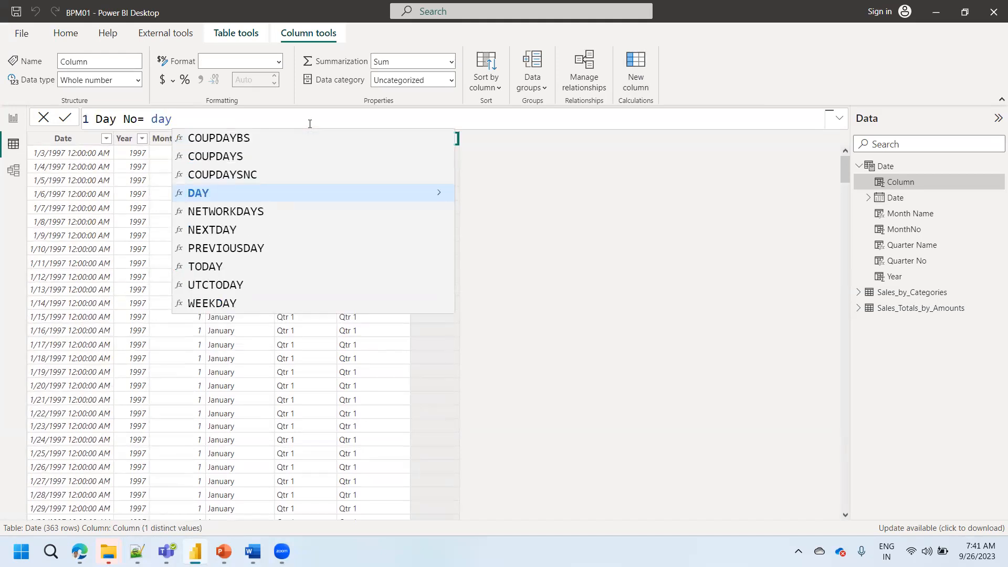
{"action": "key", "text": "Tab"}
{"action": "type", "text": "da"}
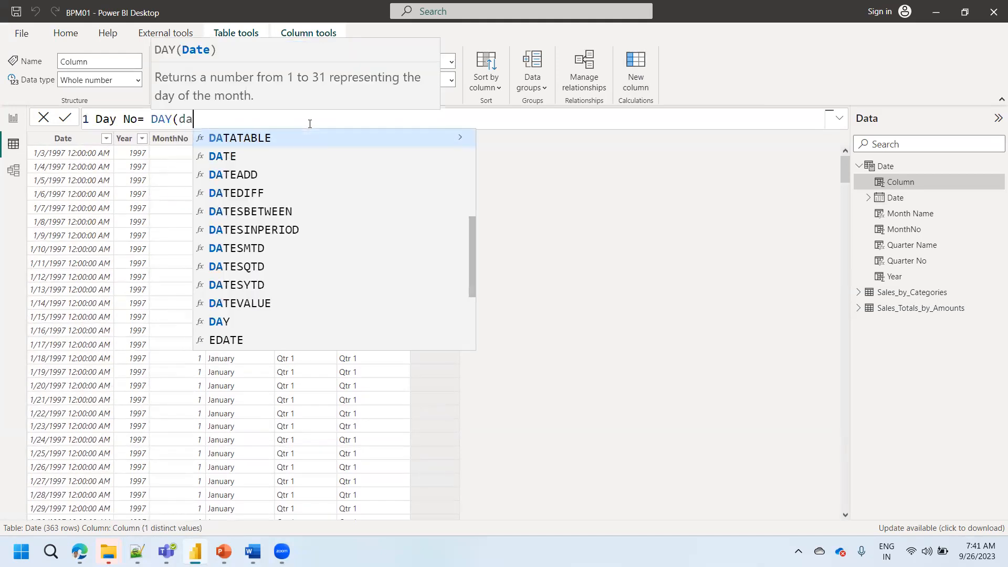
{"action": "type", "text": "te"}
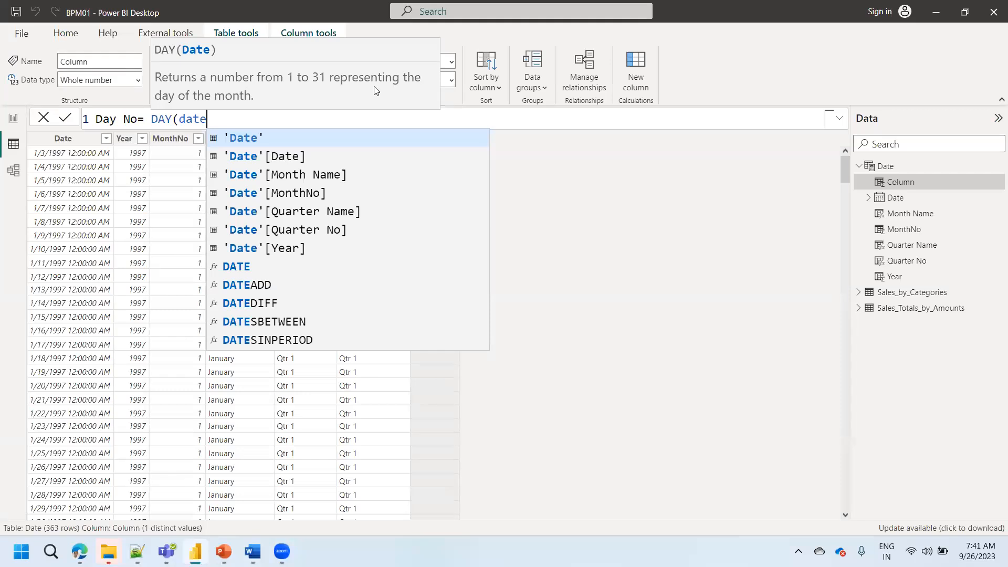
{"action": "key", "text": "Down"}
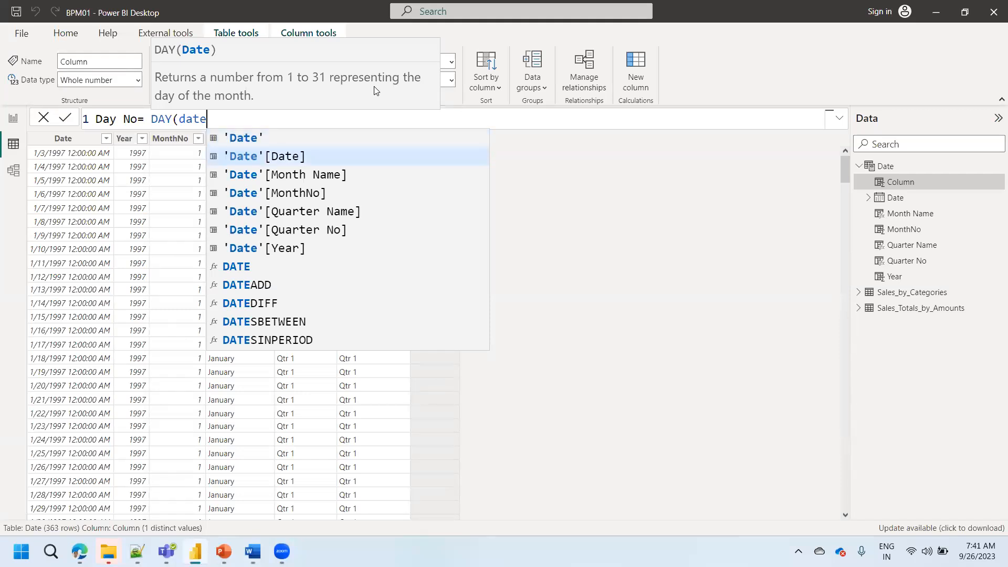
{"action": "key", "text": "Tab"}
{"action": "type", "text": ")"}
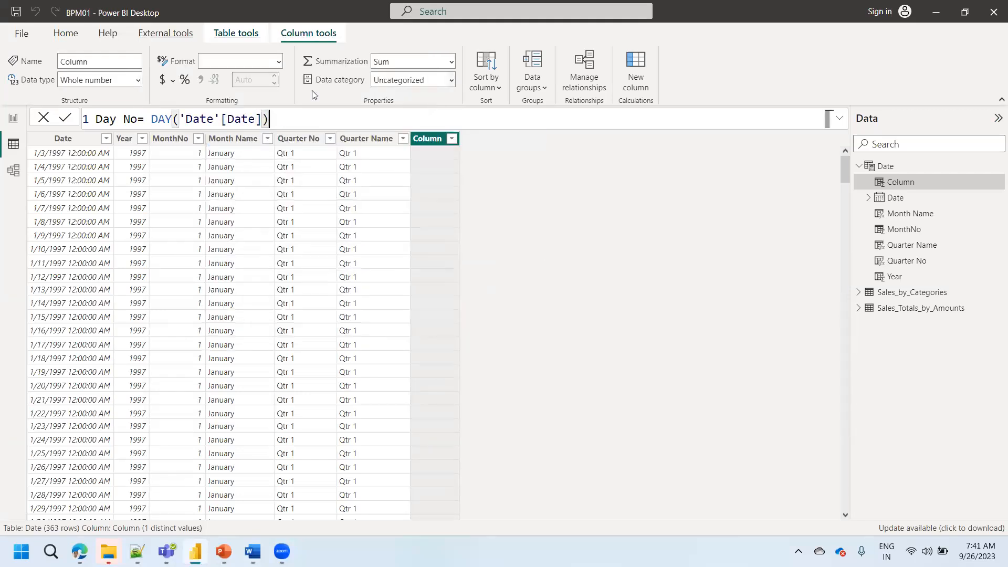
{"action": "left_click", "coordinate": [65, 120]}
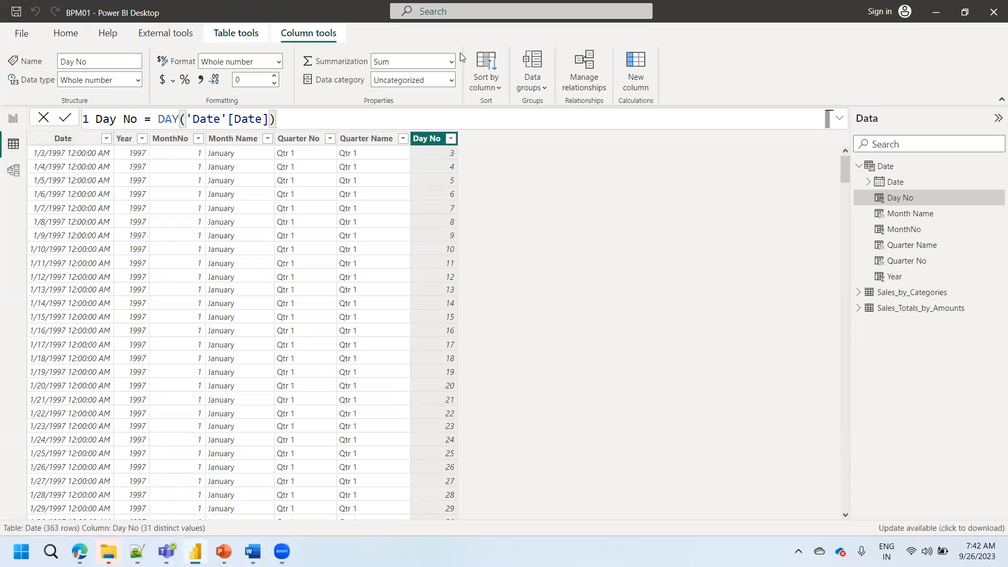
- Review the Date, Month Name and Day No formulas and add another calculated column to the Date table
{"action": "left_click", "coordinate": [71, 139]}
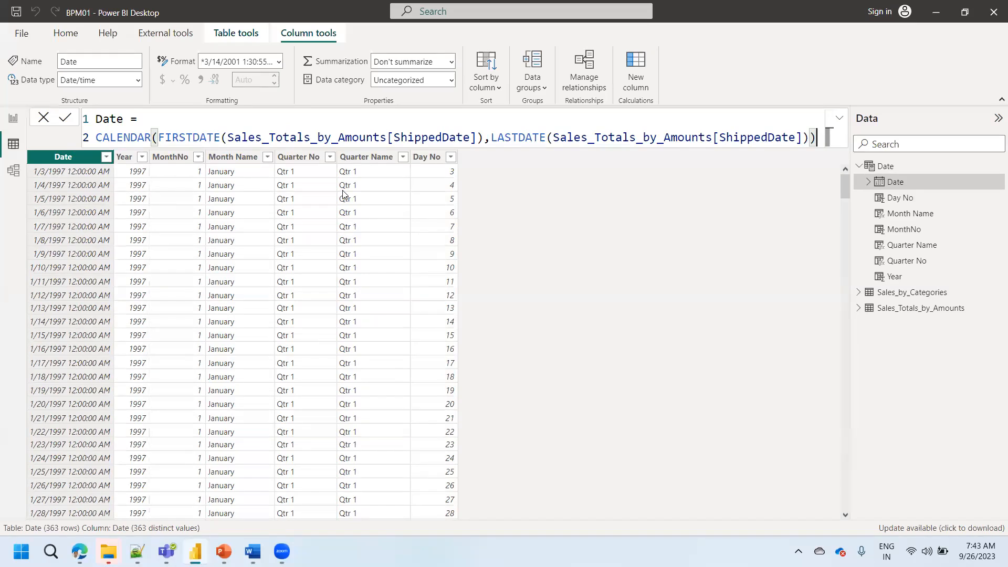
{"action": "left_click", "coordinate": [244, 160]}
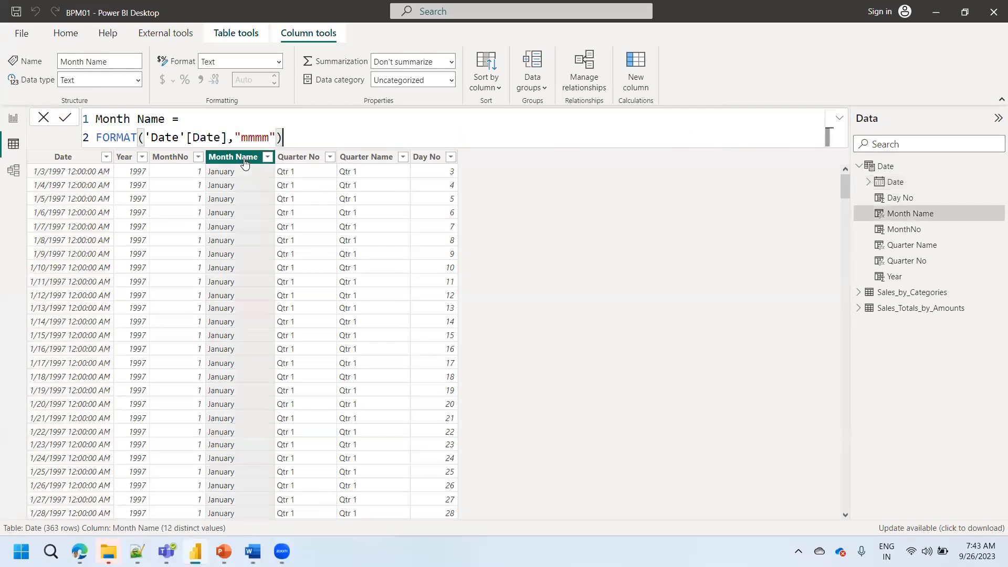
{"action": "left_click", "coordinate": [438, 157]}
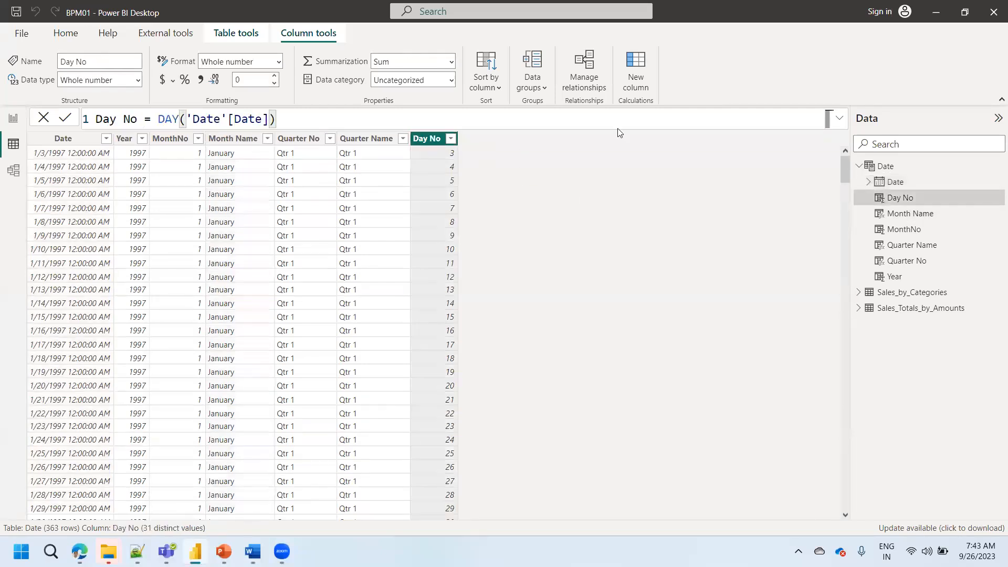
{"action": "left_click", "coordinate": [636, 84]}
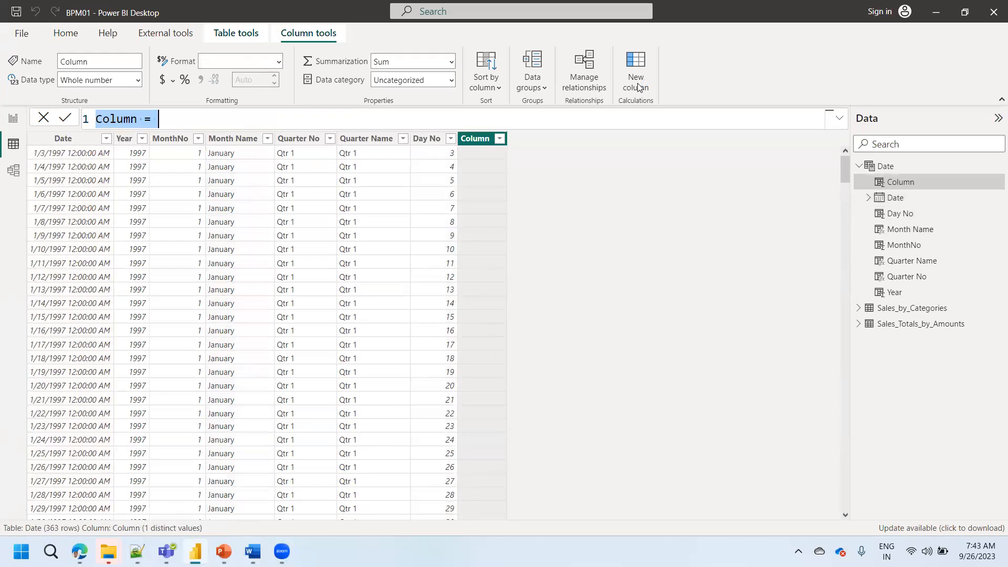
{"action": "type", "text": "Day no"}
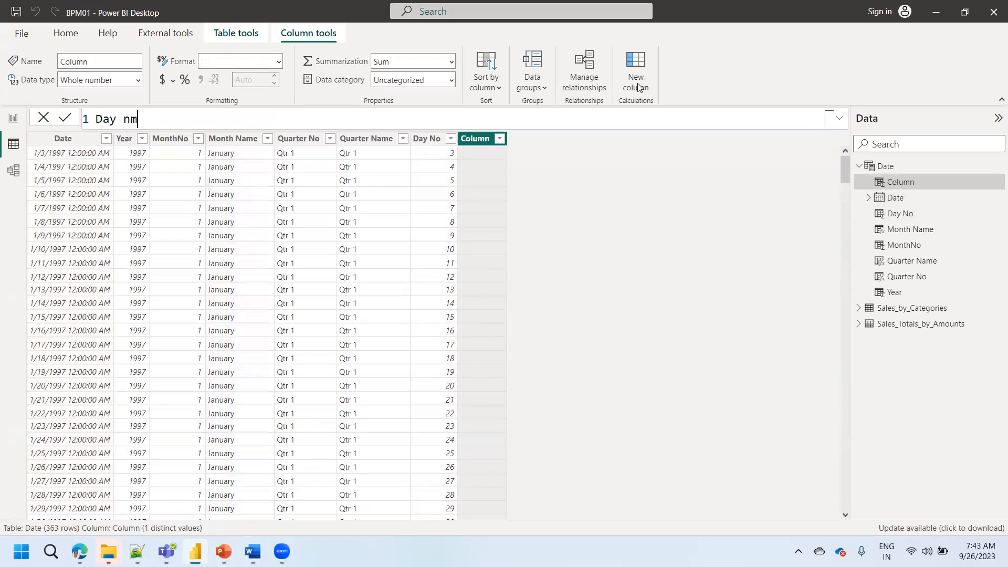
{"action": "key", "text": "BackSpace"}
{"action": "key", "text": "BackSpace"}
{"action": "type", "text": "Name ="}
{"action": "key", "text": "shift+Return"}
{"action": "key", "text": "BackSpace"}
{"action": "key", "text": "BackSpace"}
{"action": "key", "text": "BackSpace"}
{"action": "key", "text": "BackSpace"}
{"action": "key", "text": "BackSpace"}
{"action": "key", "text": "BackSpace"}
{"action": "key", "text": "BackSpace"}
{"action": "key", "text": "BackSpace"}
{"action": "key", "text": "BackSpace"}
{"action": "key", "text": "BackSpace"}
{"action": "key", "text": "BackSpace"}
- Name the new calculated column "Name of the Day" in its formula
{"action": "type", "text": "Name"}
{"action": "key", "text": "BackSpace"}
{"action": "key", "text": "BackSpace"}
{"action": "key", "text": "BackSpace"}
{"action": "type", "text": "me of the Day ="}
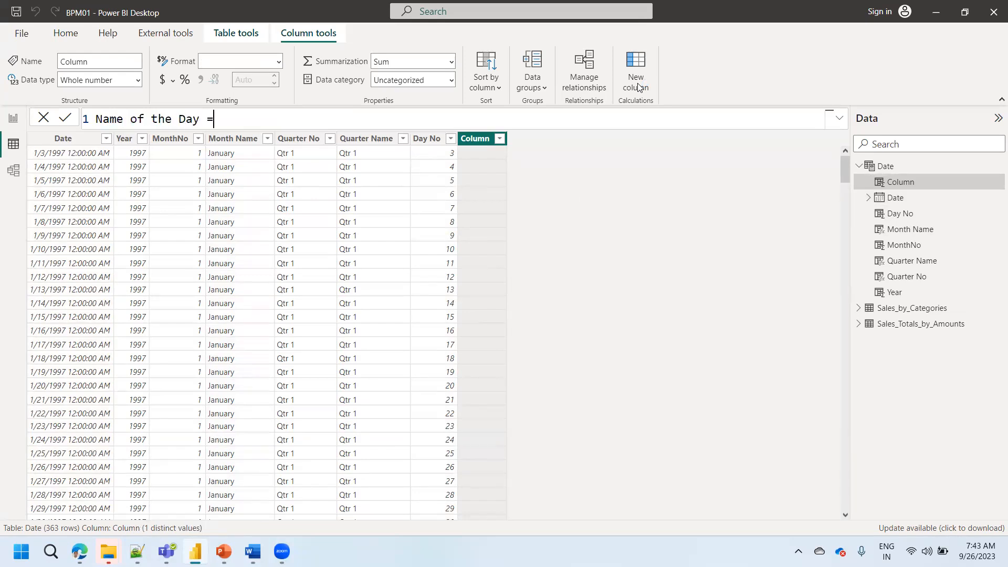
- Begin the Name of the Day expression on a second line with FORMAT and 'Date'[Date] as its value argument
{"action": "key", "text": "Return"}
{"action": "type", "text": "for"}
{"action": "key", "text": "Tab"}
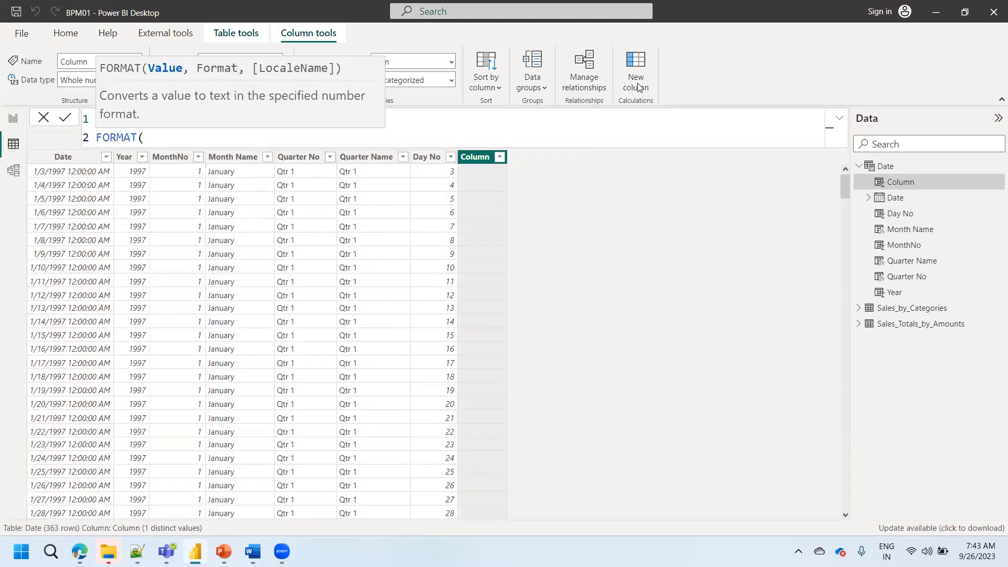
{"action": "type", "text": "date"}
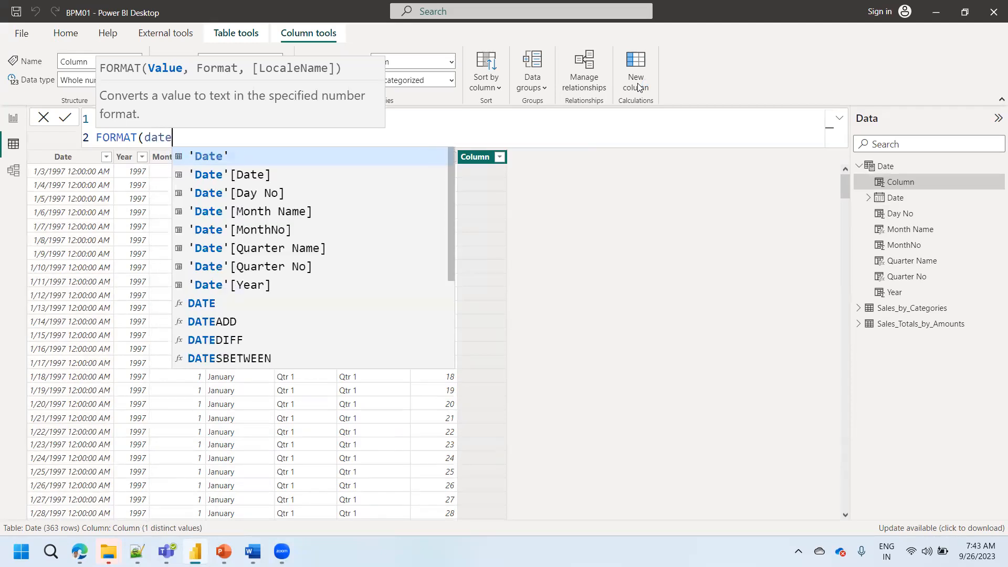
{"action": "key", "text": "Down"}
{"action": "key", "text": "Tab"}
{"action": "type", "text": ","}
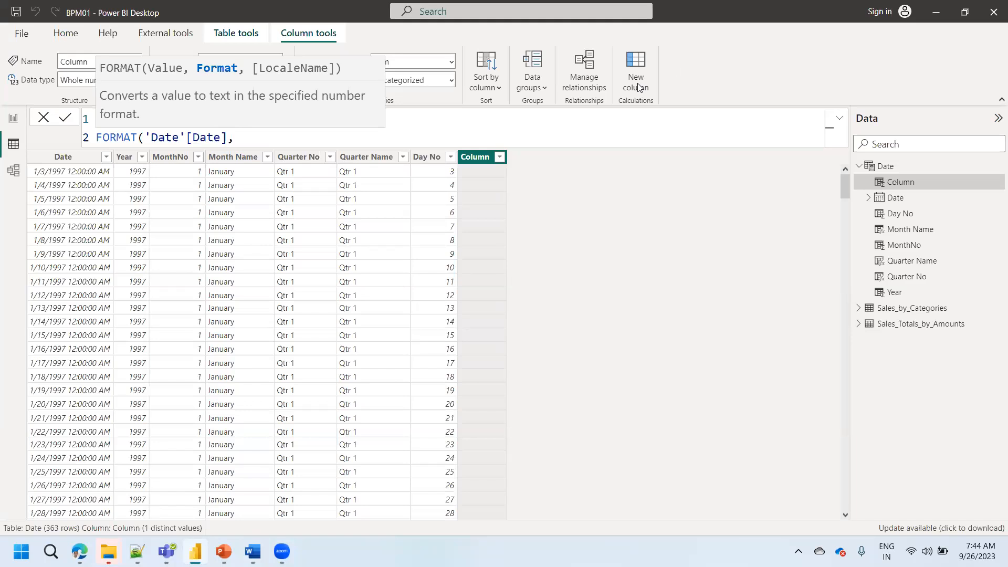
{"action": "left_click", "coordinate": [691, 59]}
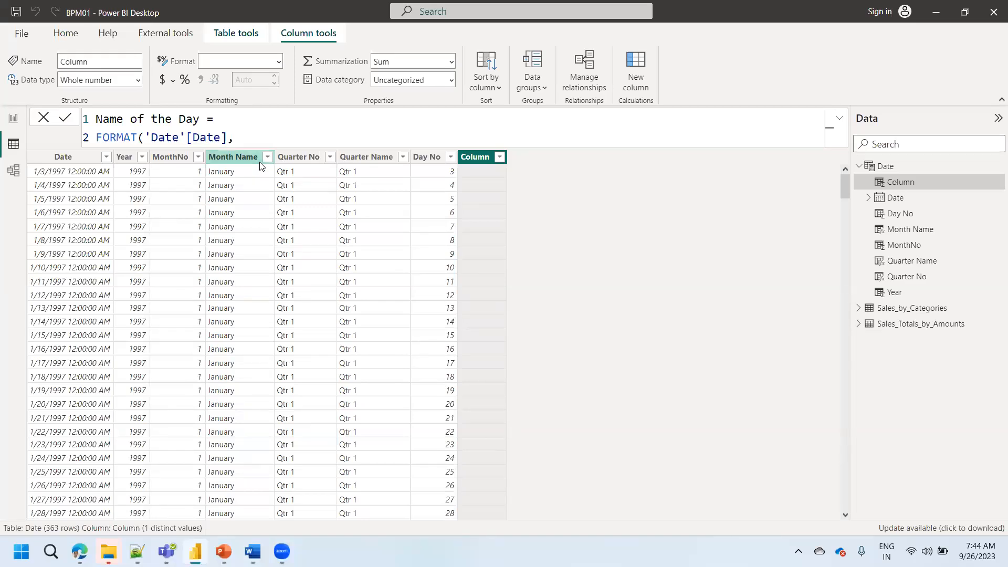
- Change the format string in the Month Name column's formula to "mmm" and commit it
{"action": "left_click", "coordinate": [227, 159]}
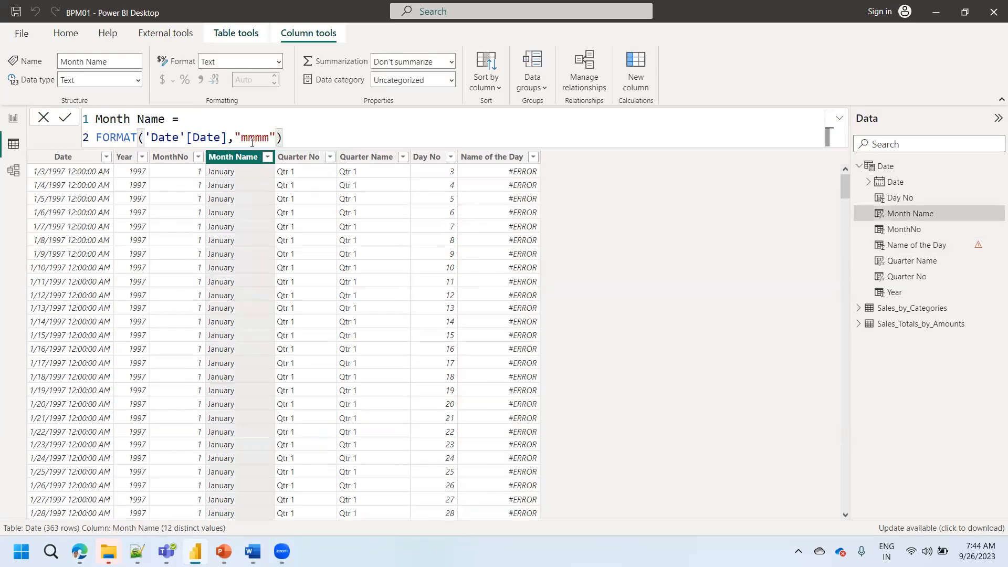
{"action": "left_click", "coordinate": [268, 138]}
{"action": "key", "text": "BackSpace"}
{"action": "left_click", "coordinate": [66, 118]}
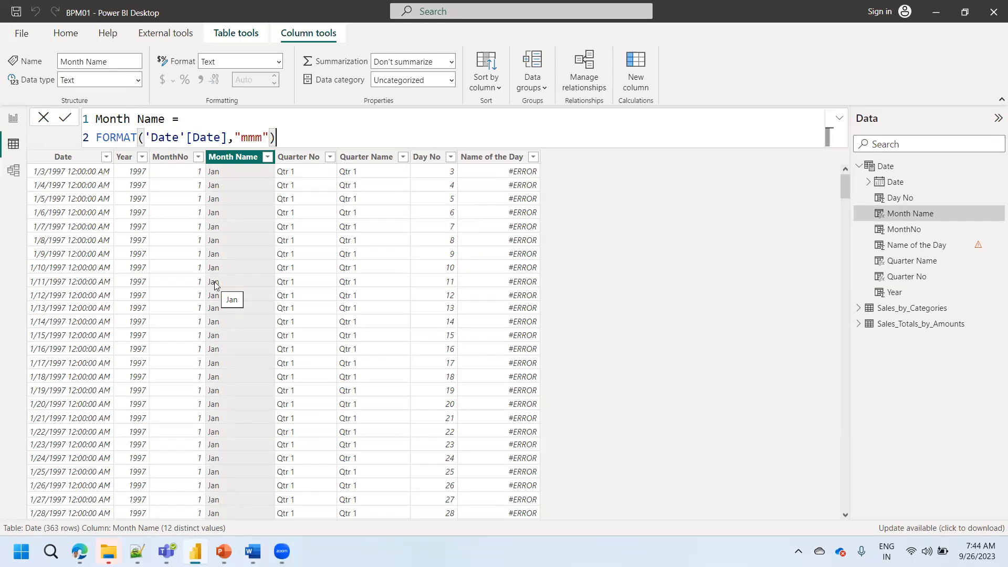
- Complete the Name of the Day formula as FORMAT('Date'[Date],"dddd") and commit it
{"action": "left_click", "coordinate": [489, 157]}
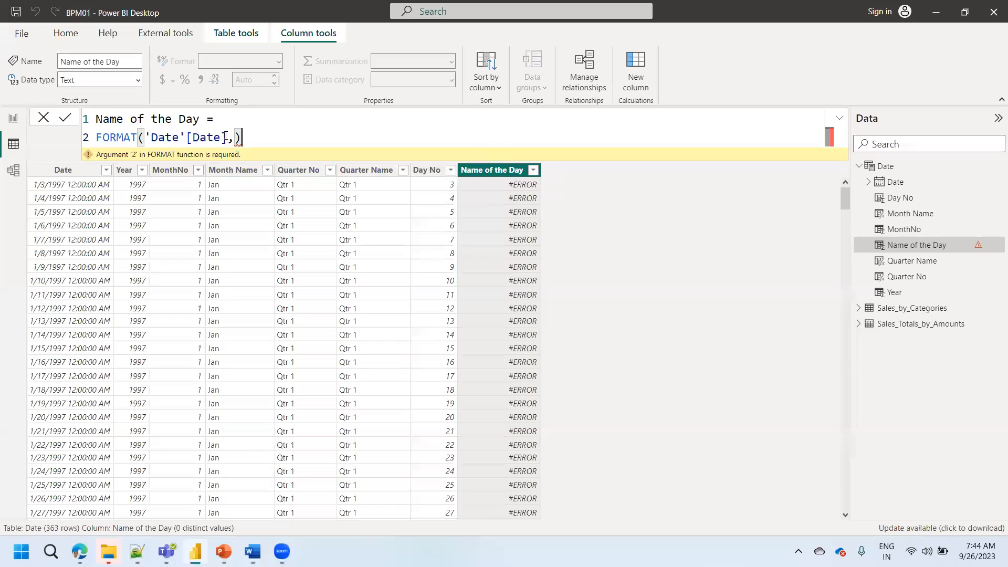
{"action": "type", "text": "\"dddd\")"}
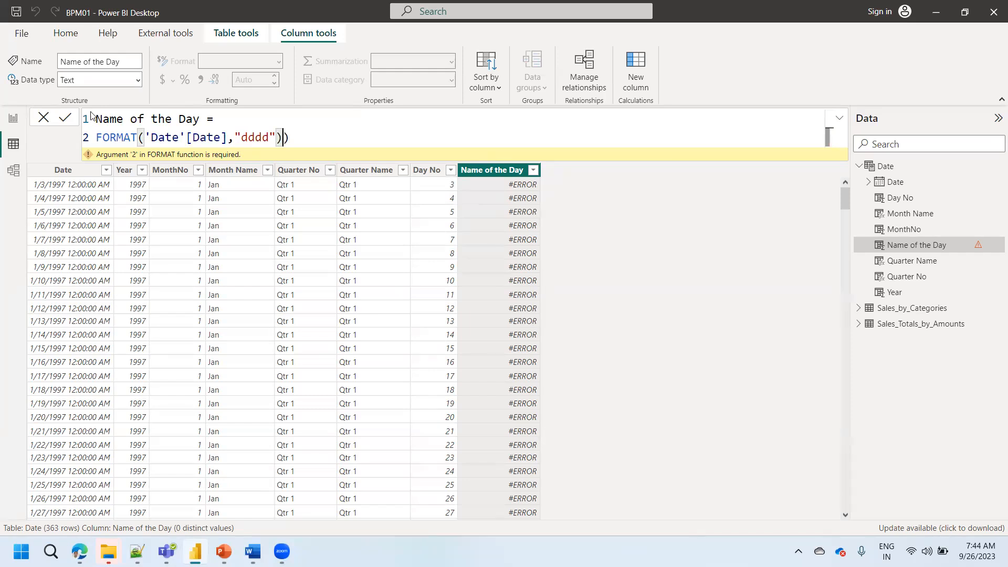
{"action": "left_click", "coordinate": [65, 120]}
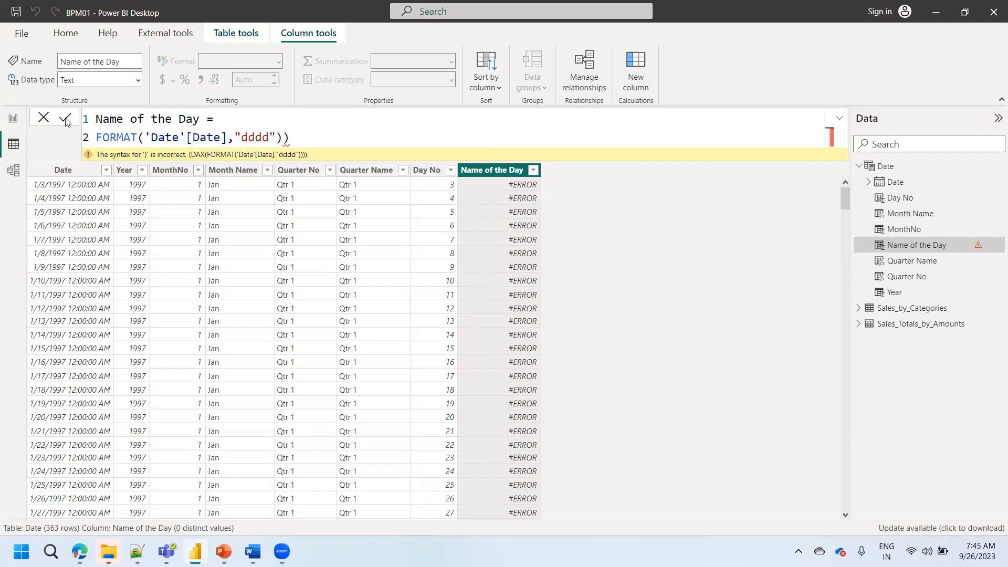
{"action": "key", "text": "BackSpace"}
{"action": "left_click", "coordinate": [65, 118]}
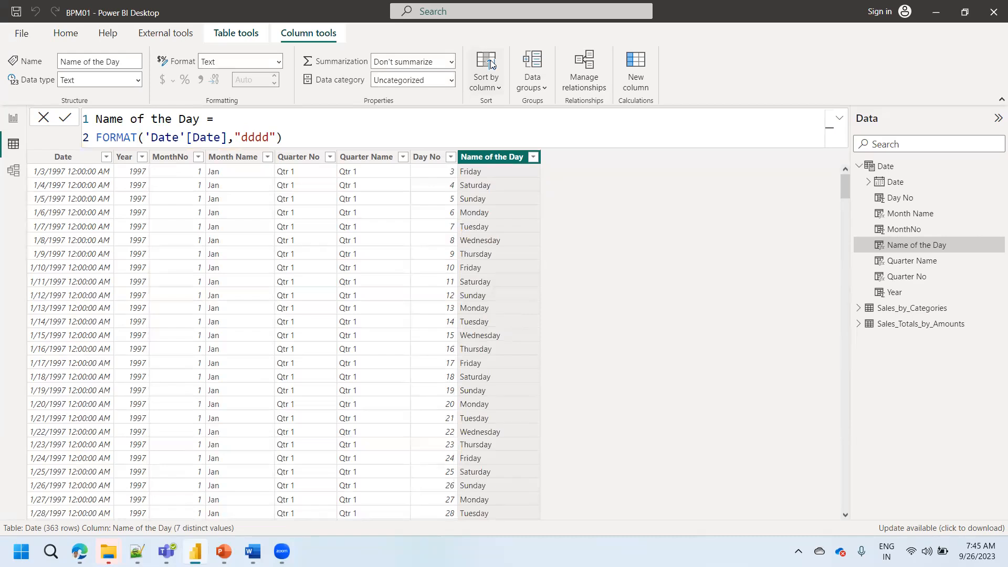
- Shorten the format string in the Name of the Day formula to "ddd" and commit it
{"action": "left_click", "coordinate": [266, 137]}
{"action": "key", "text": "BackSpace"}
{"action": "left_click", "coordinate": [66, 119]}
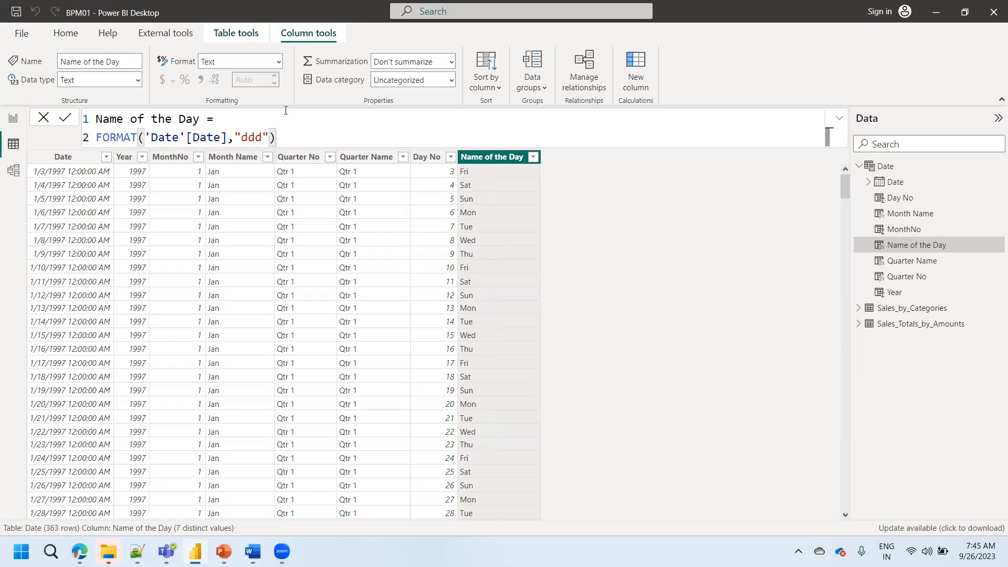
- Inspect the Name of the Day filter values, the Day No formula and the LASTDATE part of the Date table's CALENDAR formula
{"action": "left_click", "coordinate": [532, 157]}
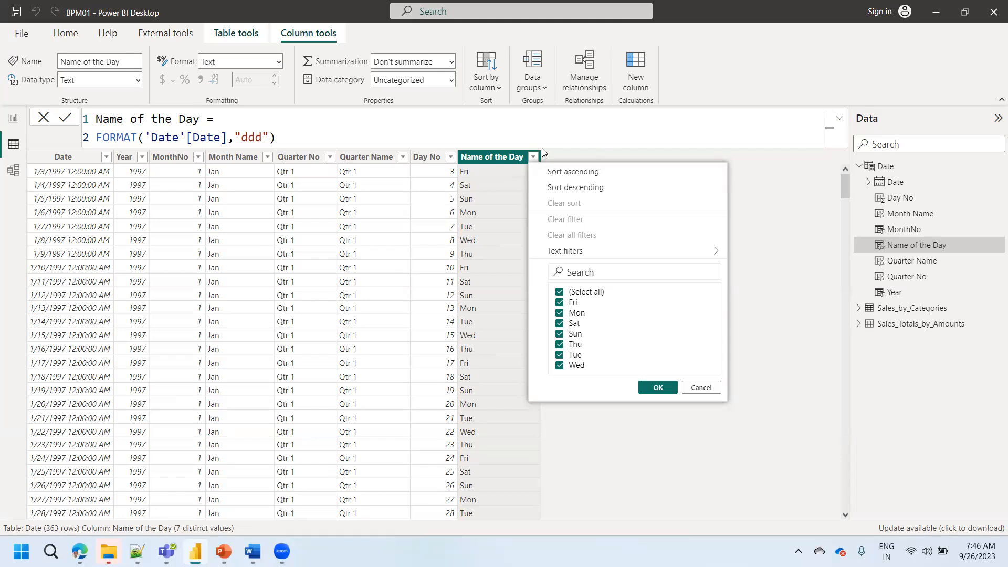
{"action": "left_click", "coordinate": [471, 151]}
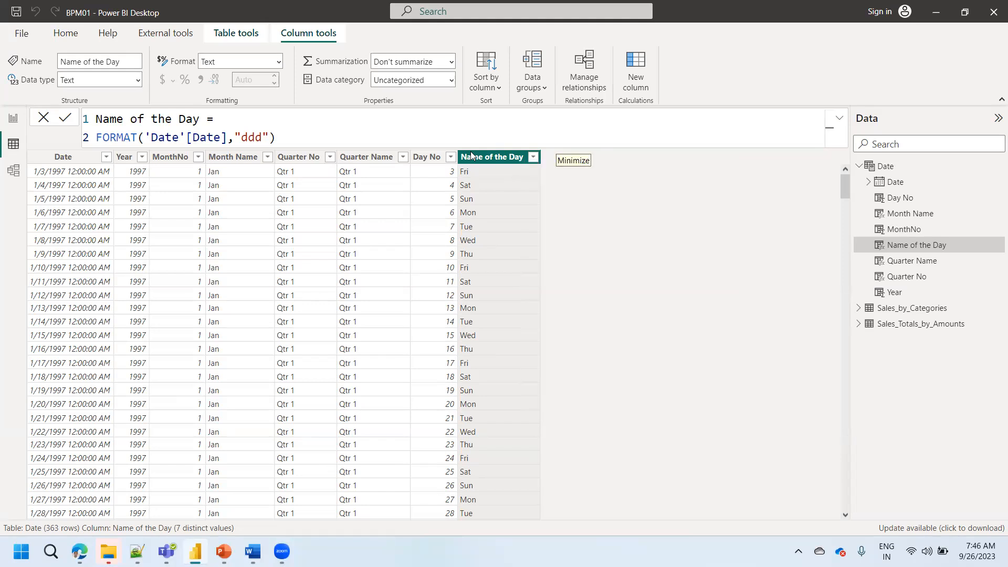
{"action": "left_click", "coordinate": [428, 157]}
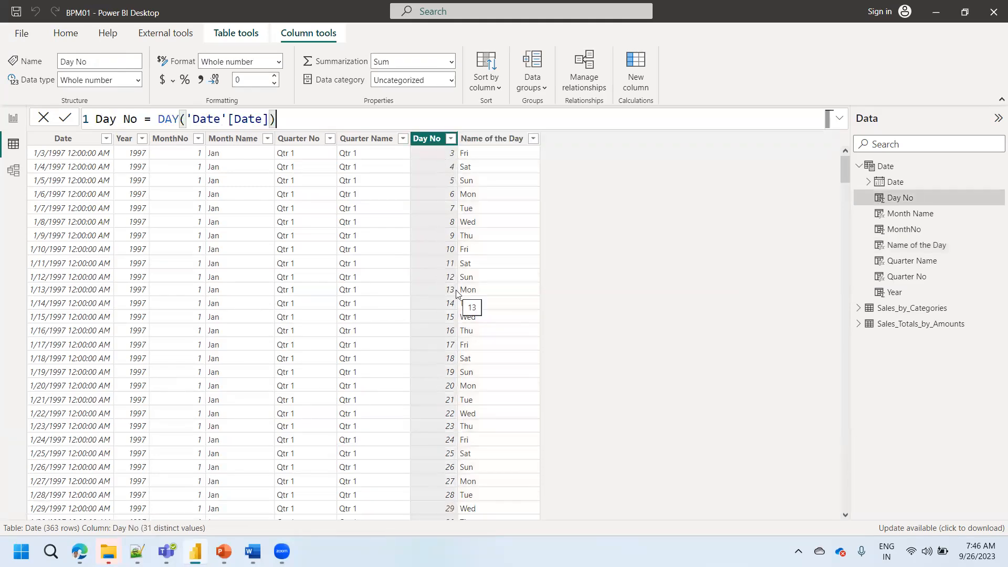
{"action": "left_click", "coordinate": [467, 156]}
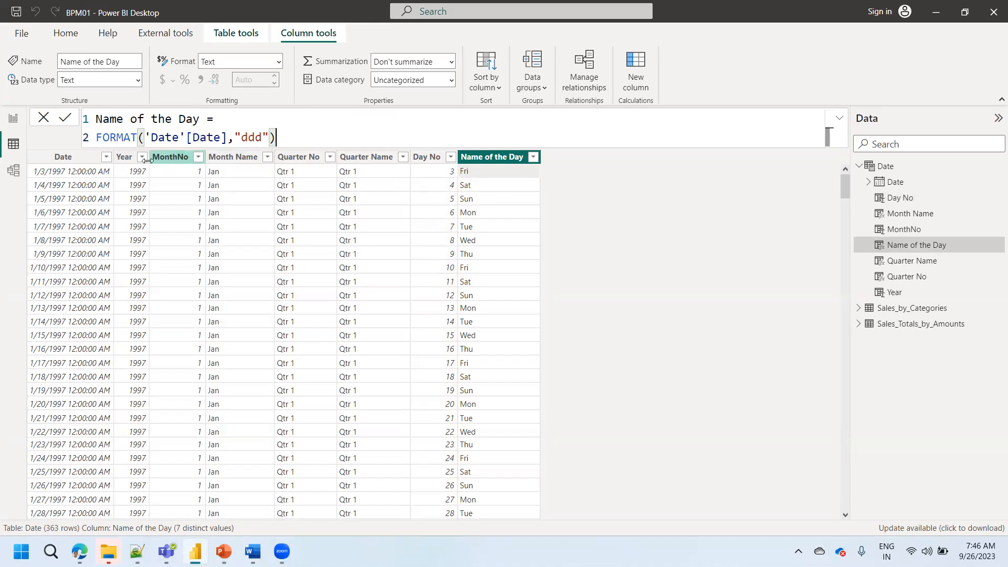
{"action": "left_click", "coordinate": [895, 169]}
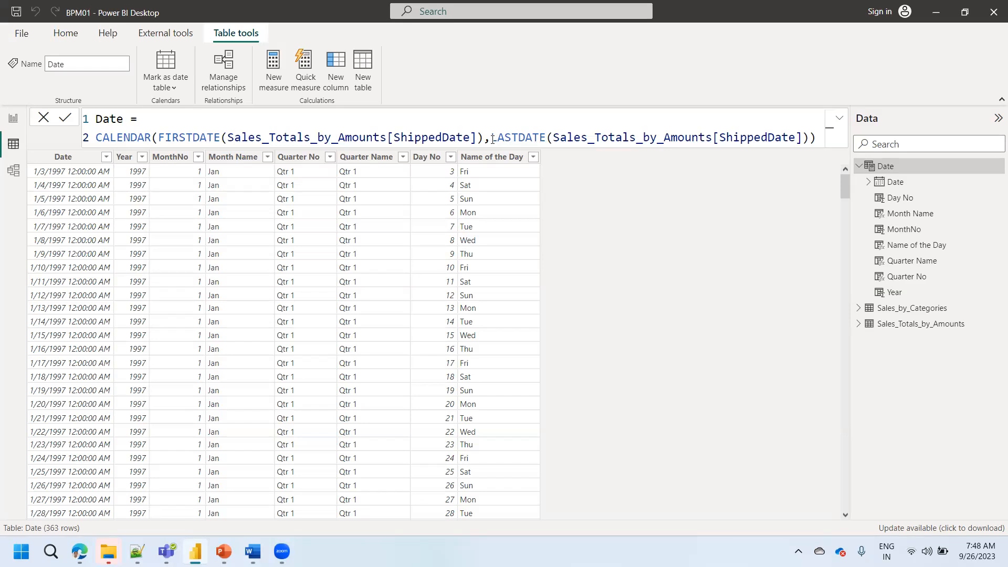
{"action": "left_click_drag", "start_coordinate": [492, 137], "coordinate": [545, 136]}
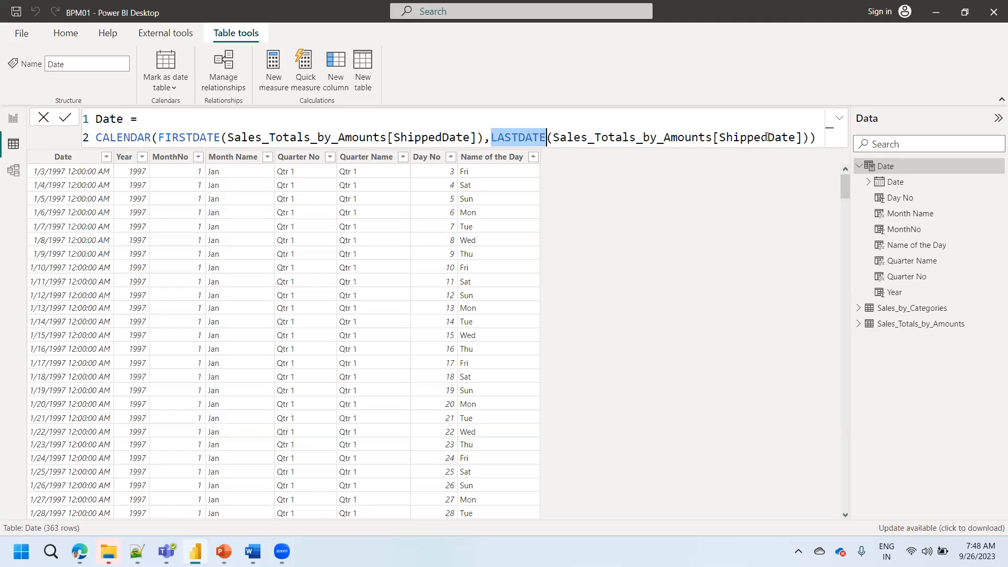
- Review the formulas behind the Date table and its year, month, quarter and day columns
{"action": "left_click", "coordinate": [69, 157]}
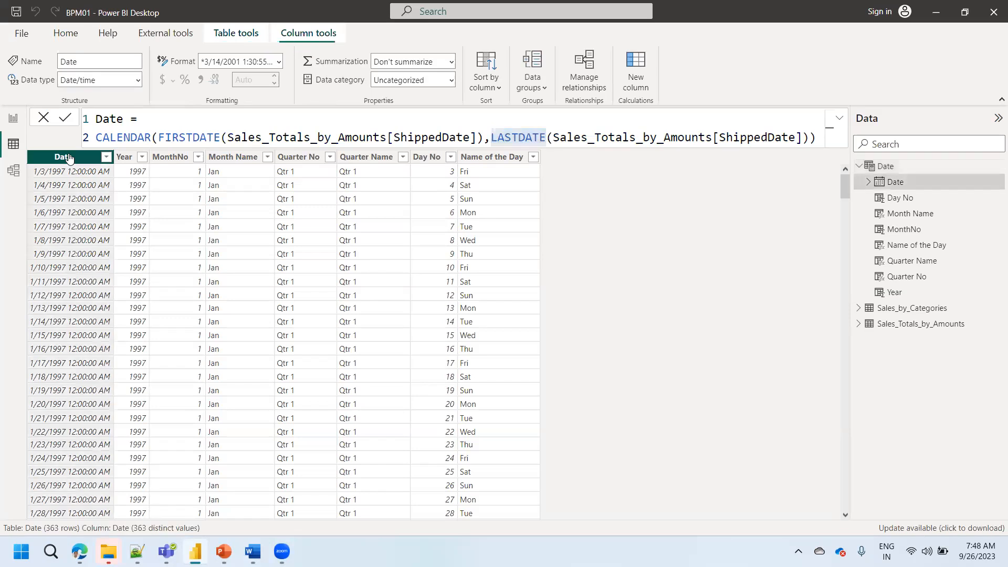
{"action": "left_click", "coordinate": [133, 159]}
{"action": "left_click", "coordinate": [166, 158]}
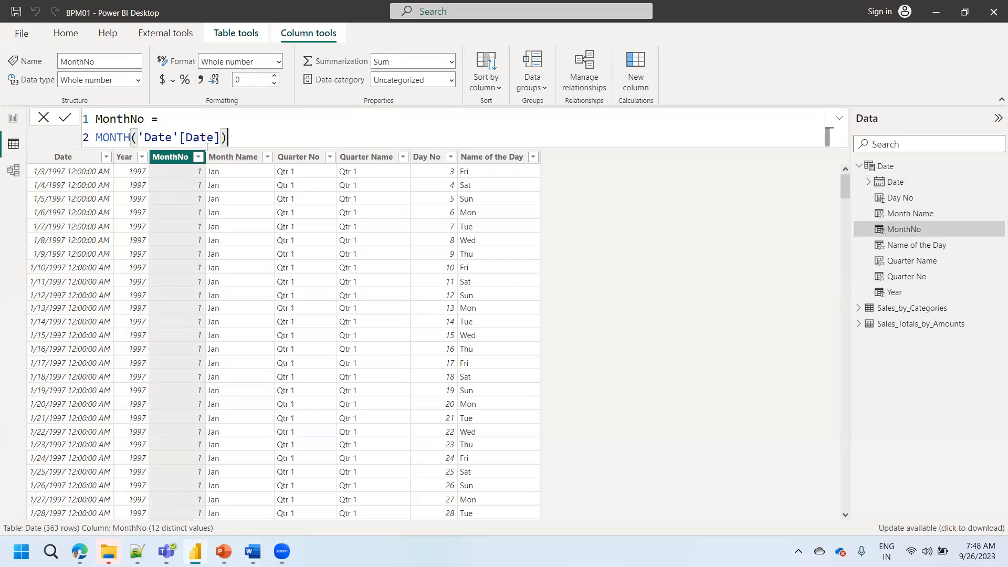
{"action": "left_click", "coordinate": [228, 156]}
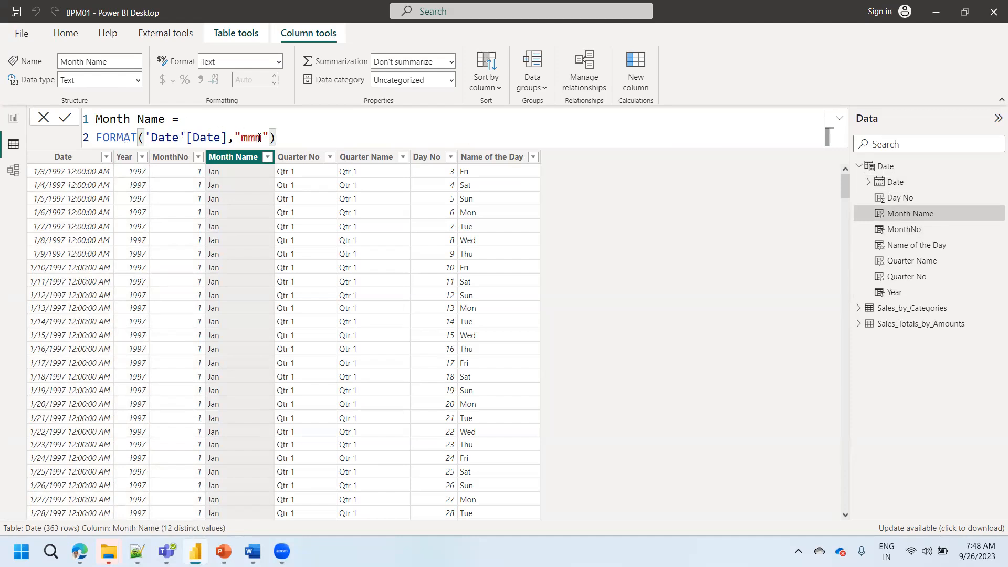
{"action": "left_click", "coordinate": [292, 157]}
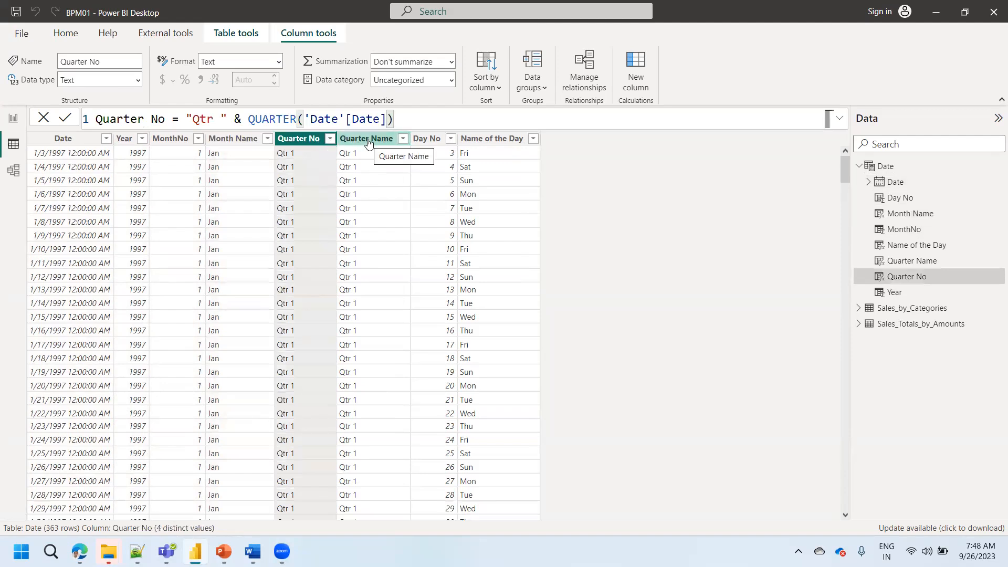
{"action": "left_click", "coordinate": [429, 140]}
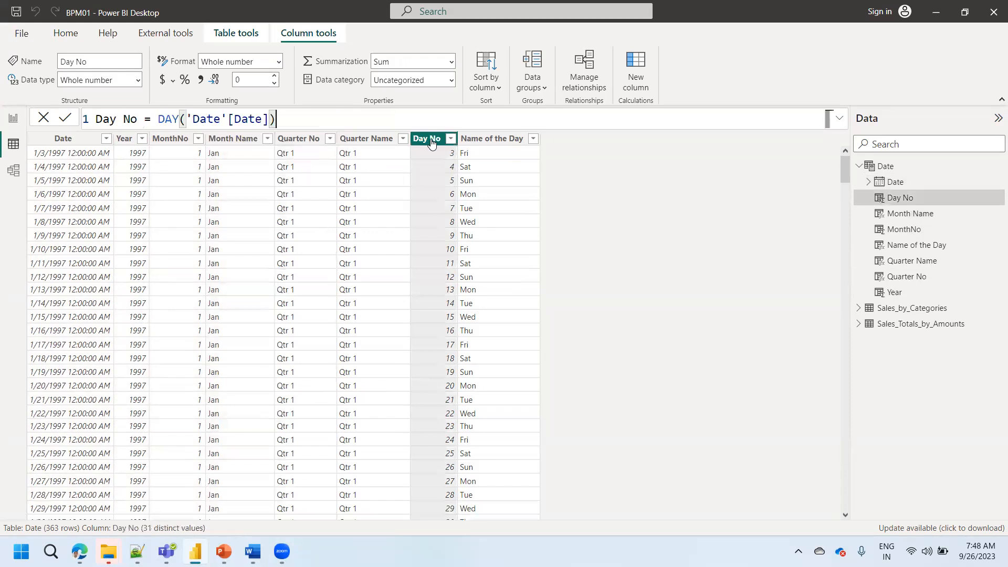
{"action": "left_click", "coordinate": [486, 143]}
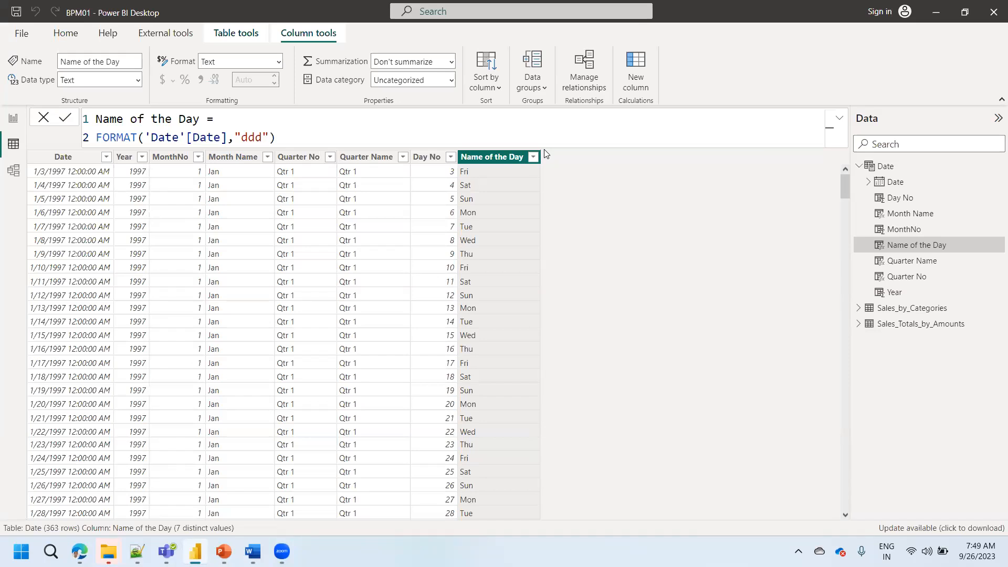
{"action": "left_click", "coordinate": [885, 168]}
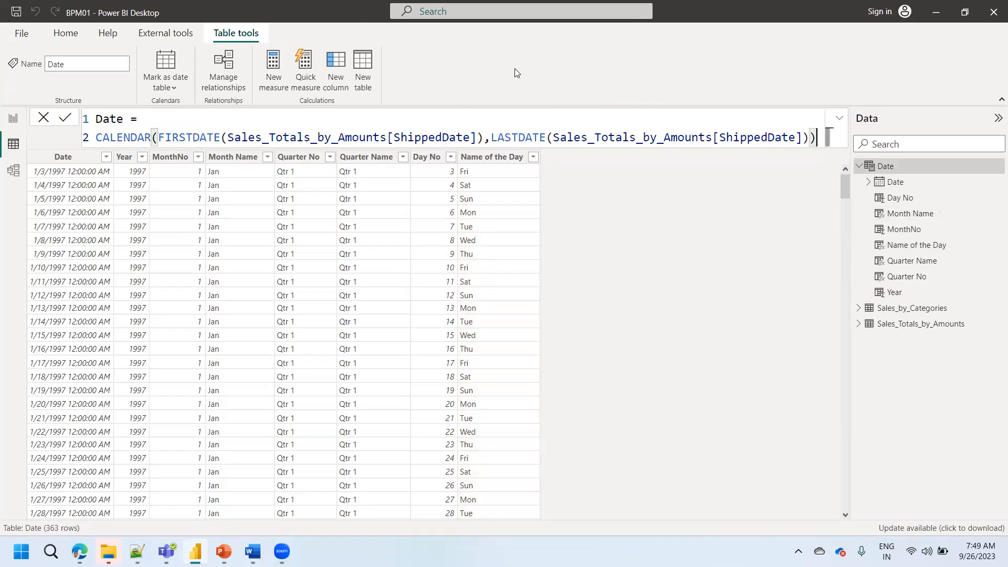
{"action": "left_click", "coordinate": [491, 157]}
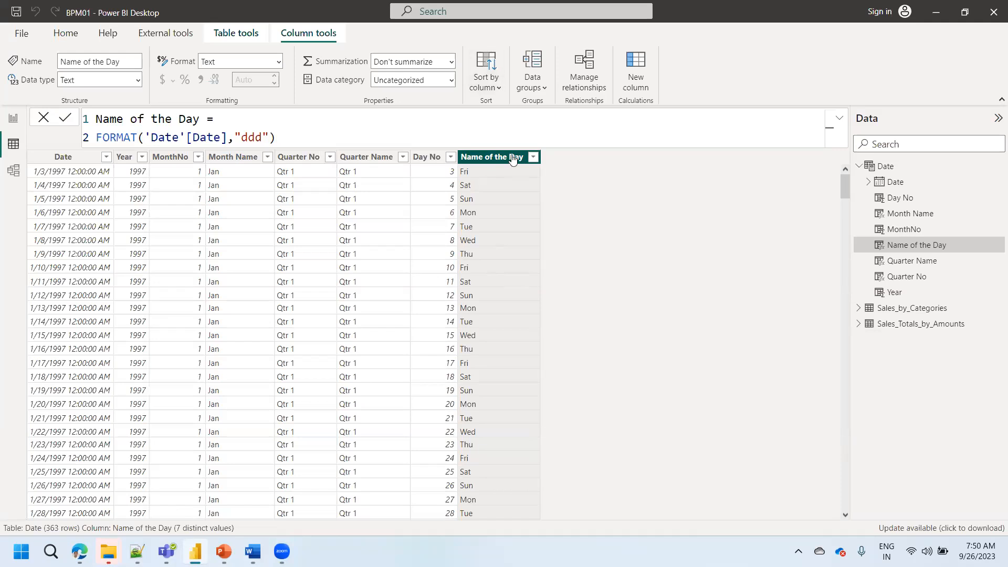
- Add a calculated column named Weekend/Weekday to the Date table and start a second line for its expression
{"action": "left_click", "coordinate": [636, 89]}
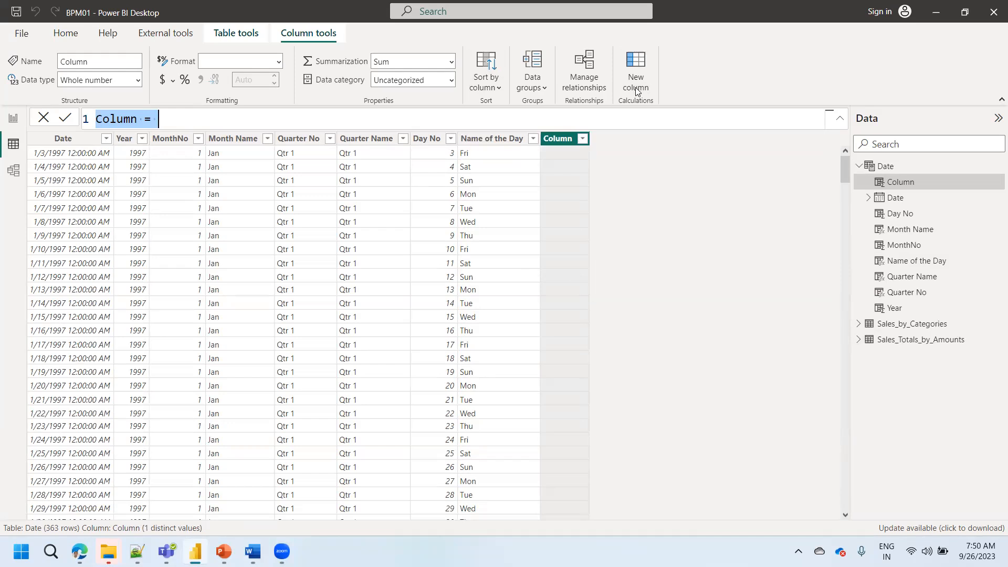
{"action": "type", "text": "Weekedn"}
{"action": "key", "text": "BackSpace"}
{"action": "key", "text": "BackSpace"}
{"action": "type", "text": "nd/Weekday ="}
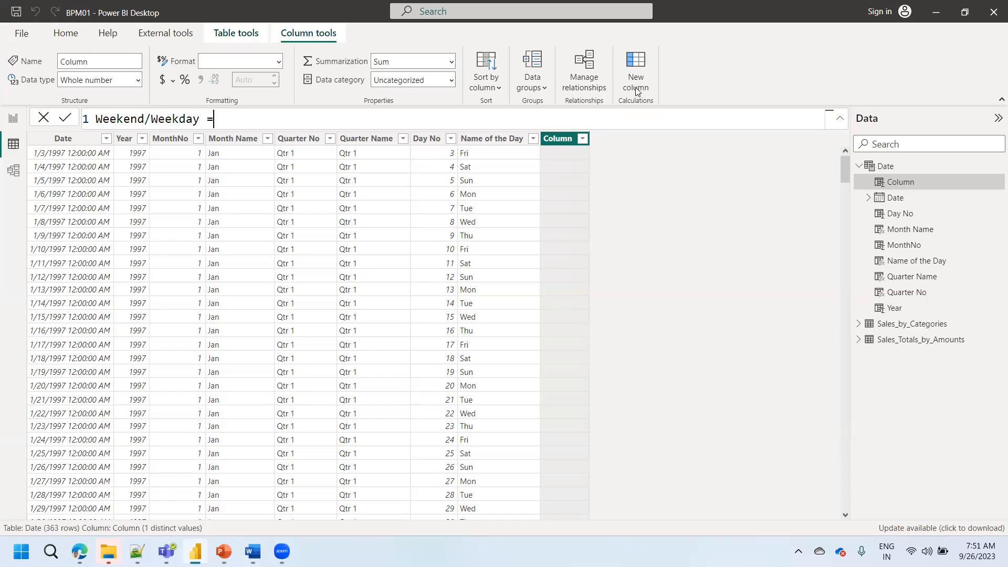
{"action": "key", "text": "shift+Return"}
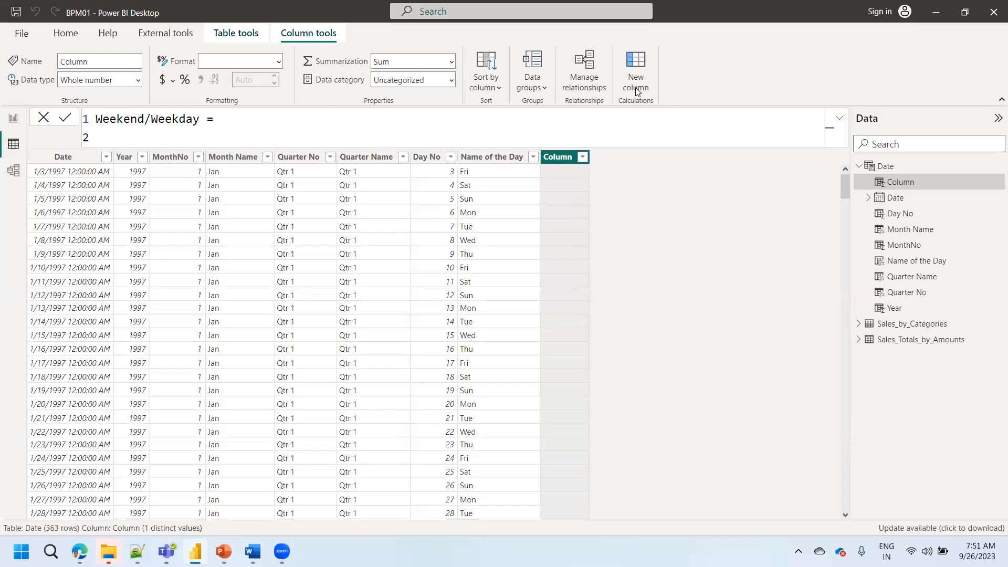
- Begin the Weekend/Weekday expression with an IF function that references 'Date'[Name of the Day]
{"action": "type", "text": "if"}
{"action": "key", "text": "Tab"}
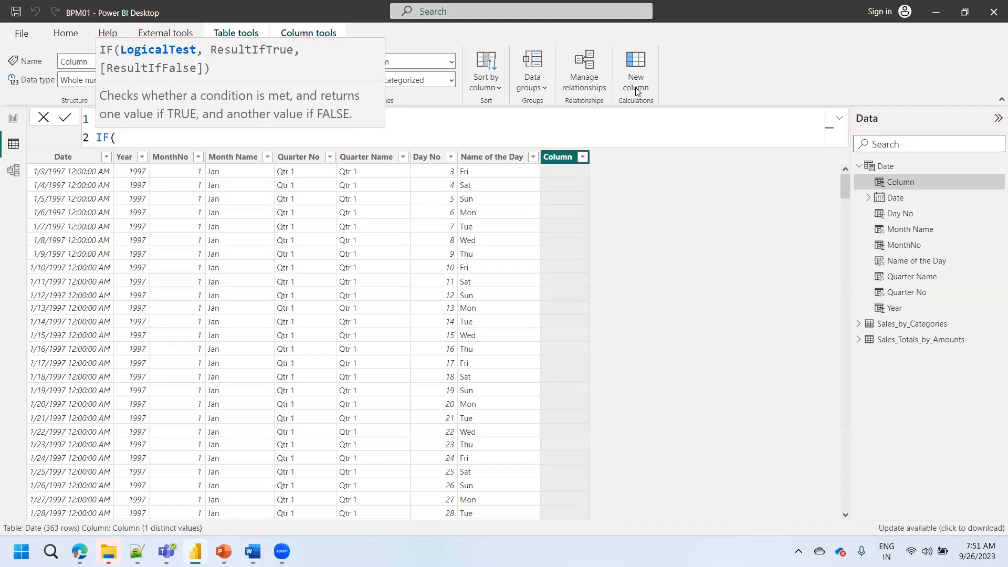
{"action": "type", "text": "name"}
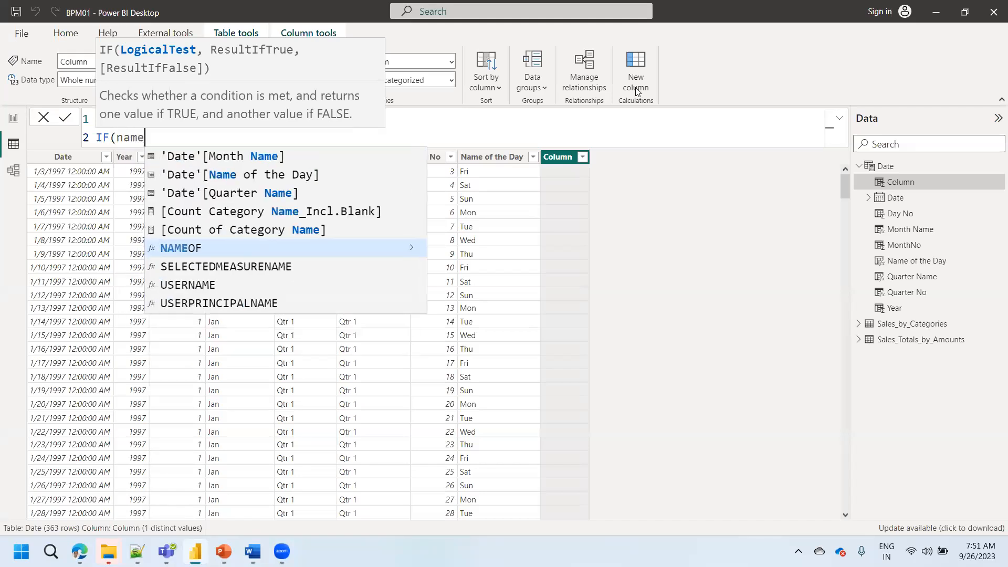
{"action": "key", "text": "Up"}
{"action": "key", "text": "Up"}
{"action": "key", "text": "Up"}
{"action": "key", "text": "Up"}
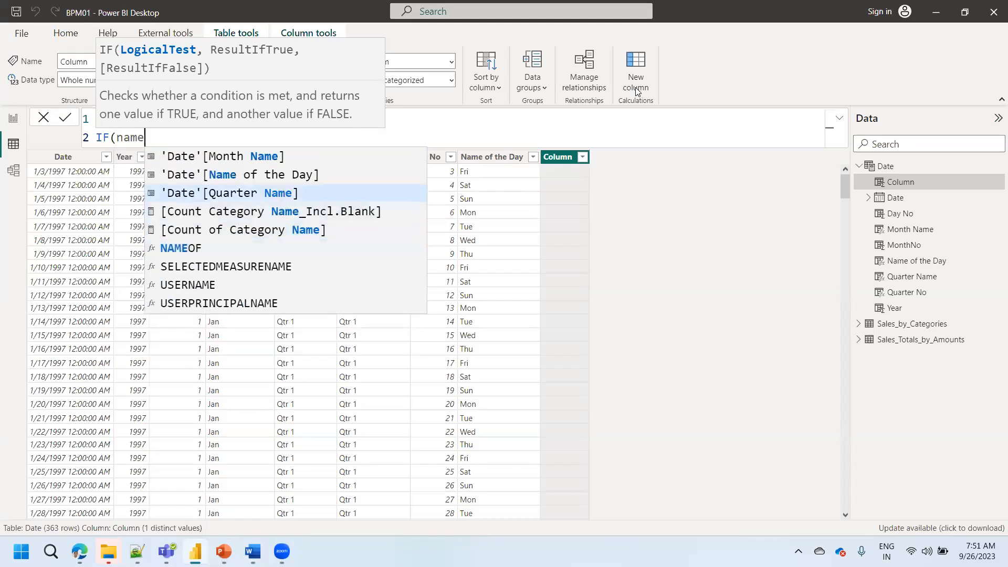
{"action": "key", "text": "Up"}
{"action": "key", "text": "Tab"}
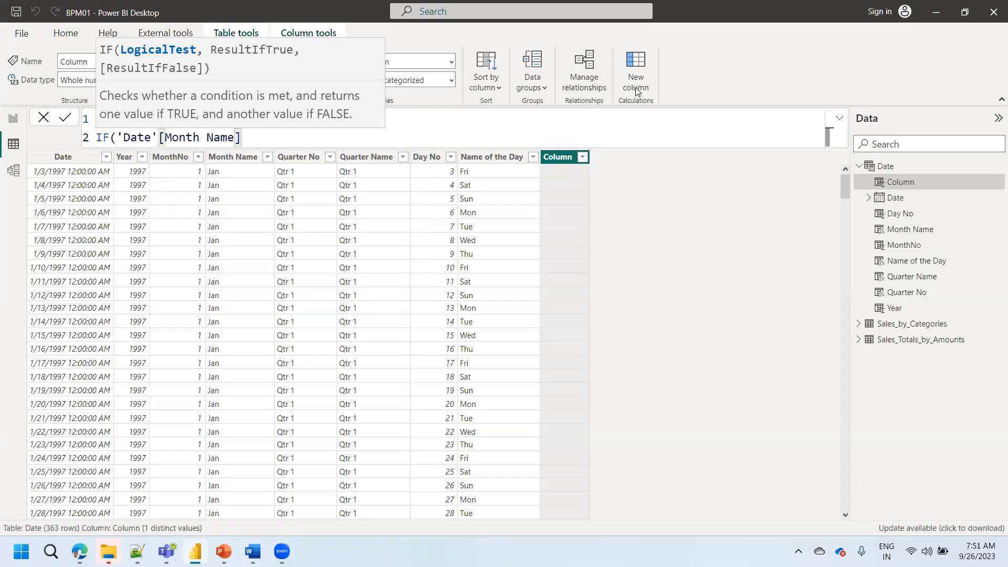
{"action": "key", "text": "BackSpace"}
{"action": "key", "text": "BackSpace"}
{"action": "key", "text": "BackSpace"}
{"action": "key", "text": "BackSpace"}
{"action": "key", "text": "BackSpace"}
{"action": "key", "text": "BackSpace"}
{"action": "key", "text": "BackSpace"}
{"action": "key", "text": "BackSpace"}
{"action": "key", "text": "BackSpace"}
{"action": "key", "text": "BackSpace"}
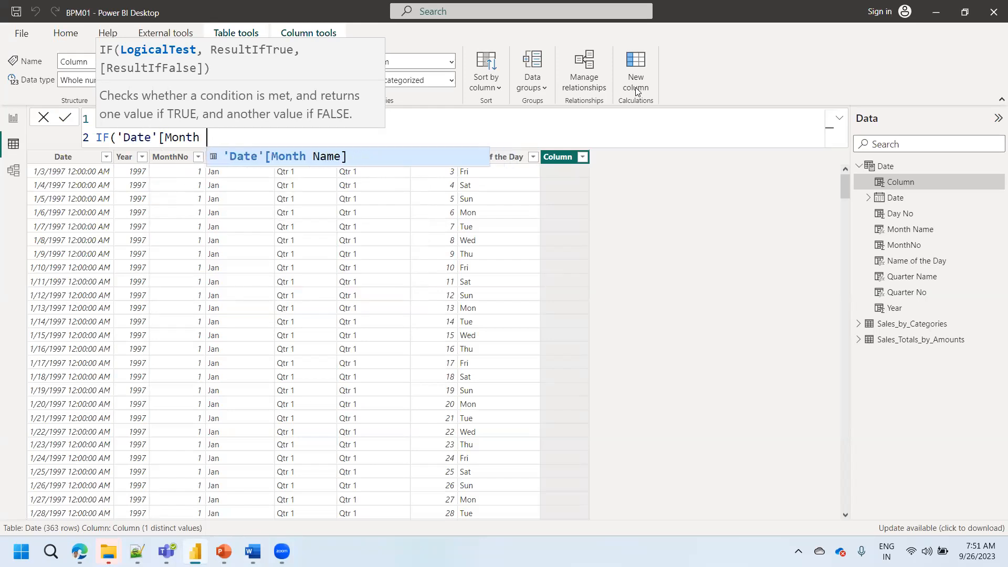
{"action": "key", "text": "BackSpace"}
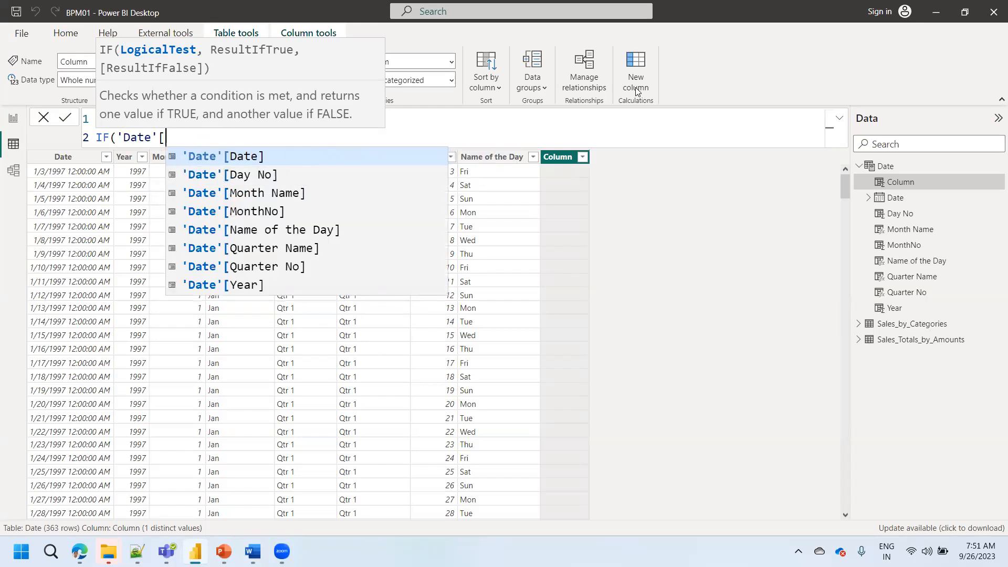
{"action": "key", "text": "Down"}
{"action": "key", "text": "Down"}
{"action": "key", "text": "Down"}
{"action": "key", "text": "Down"}
{"action": "key", "text": "Tab"}
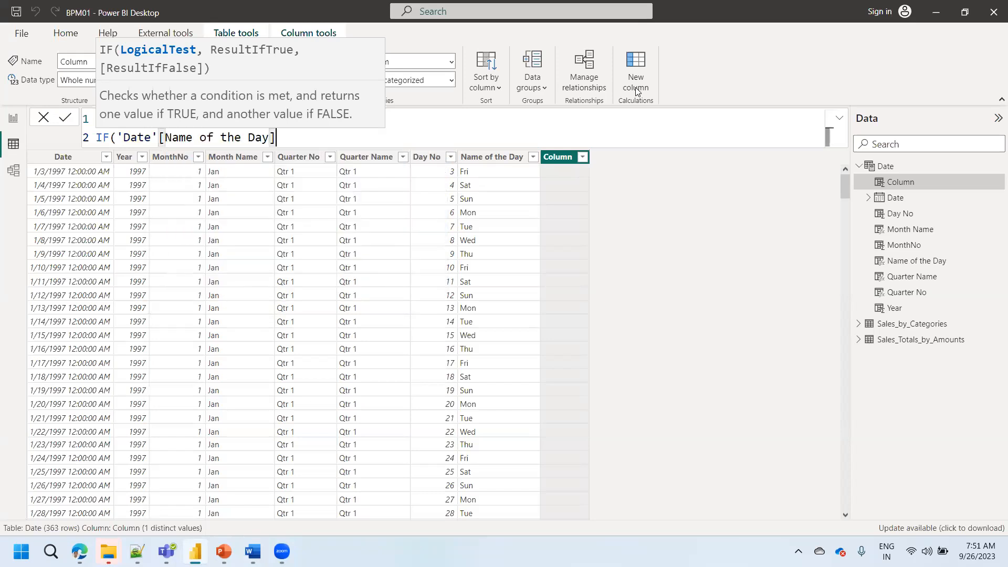
- Complete the IF condition so Name of the Day equals "Sat" or (||) 'Date'[Name of the Day] equals "Sun"
{"action": "type", "text": "=\"Sat\""}
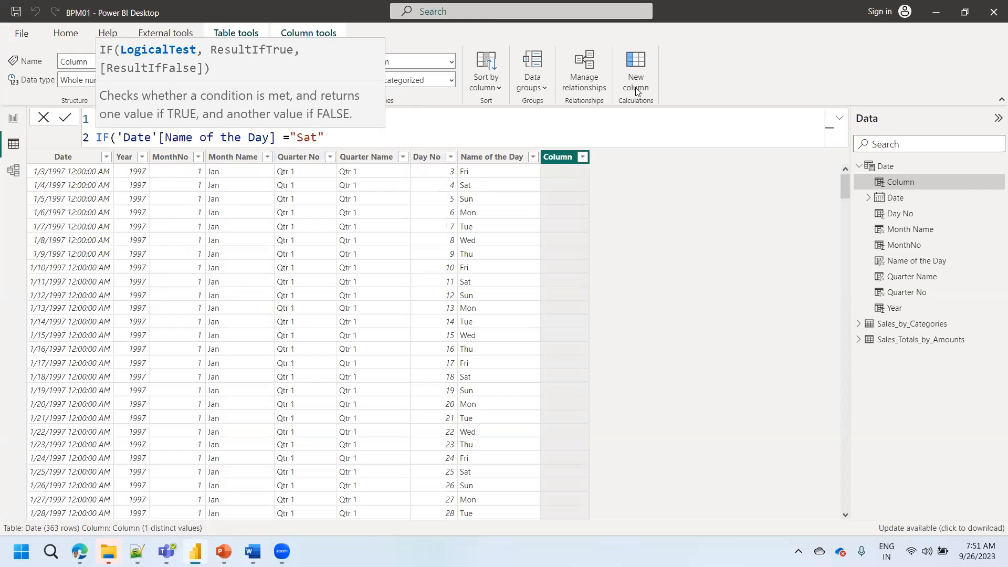
{"action": "type", "text": " || "}
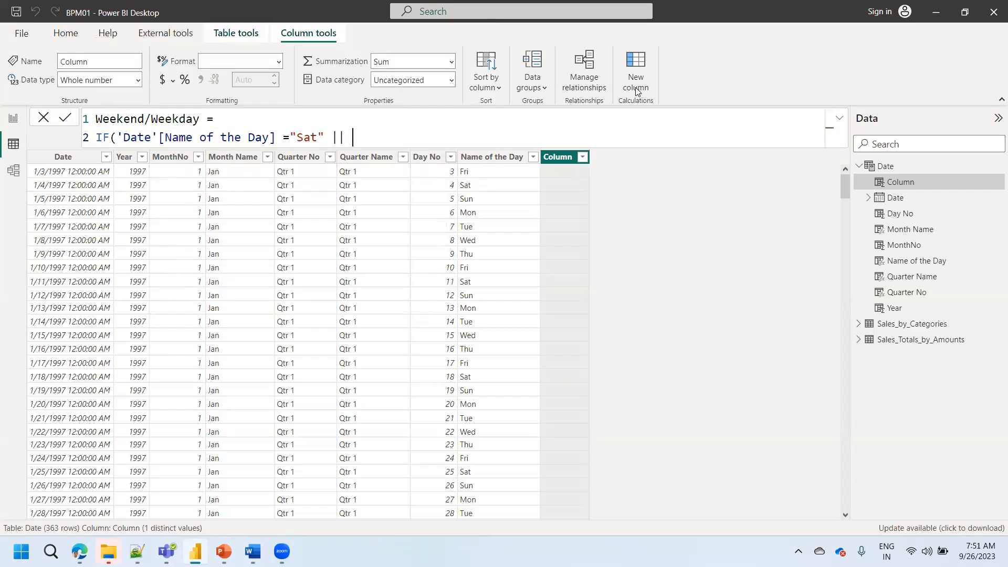
{"action": "type", "text": "name"}
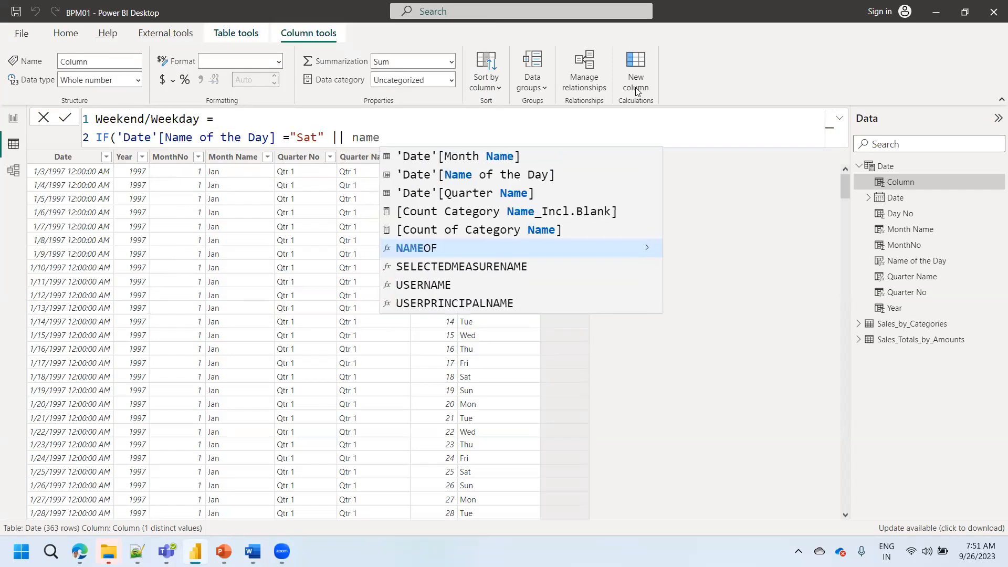
{"action": "key", "text": "Up"}
{"action": "key", "text": "Up"}
{"action": "key", "text": "Up"}
{"action": "key", "text": "Up"}
{"action": "key", "text": "Tab"}
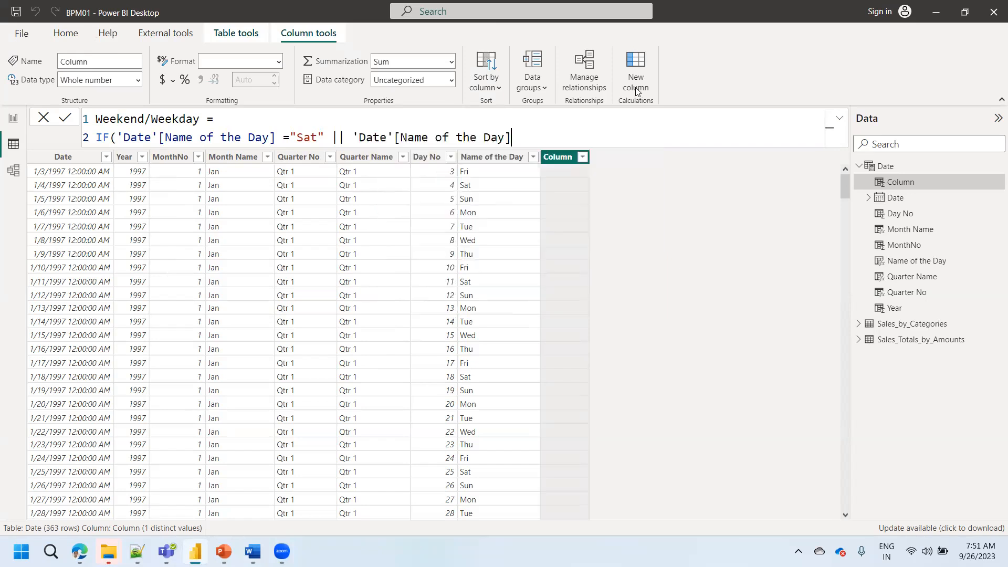
{"action": "type", "text": "=\"Sun\","}
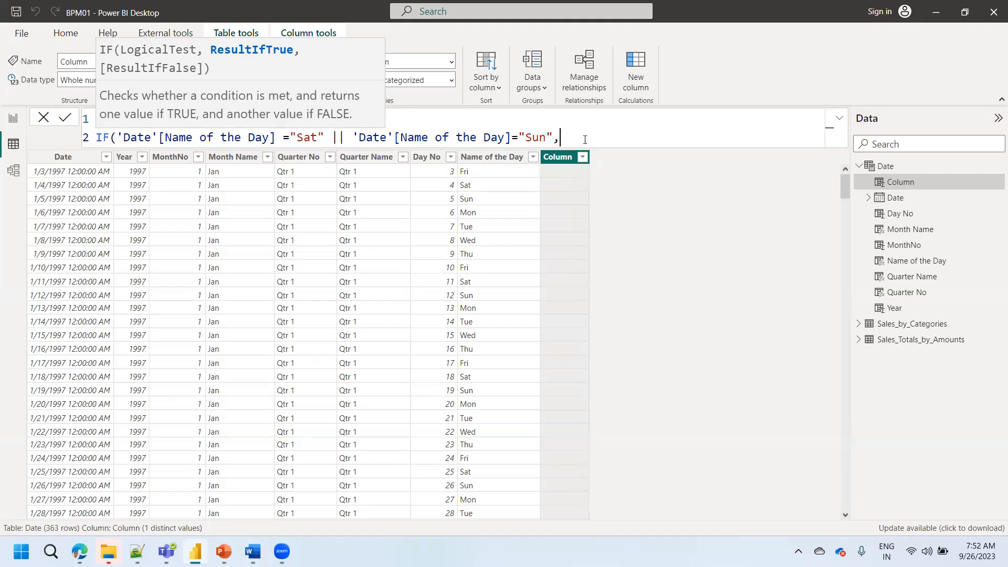
- Set the IF results to "Weekend" when true and "Weekday" when false, and commit the formula
{"action": "type", "text": "\"Weekend\","}
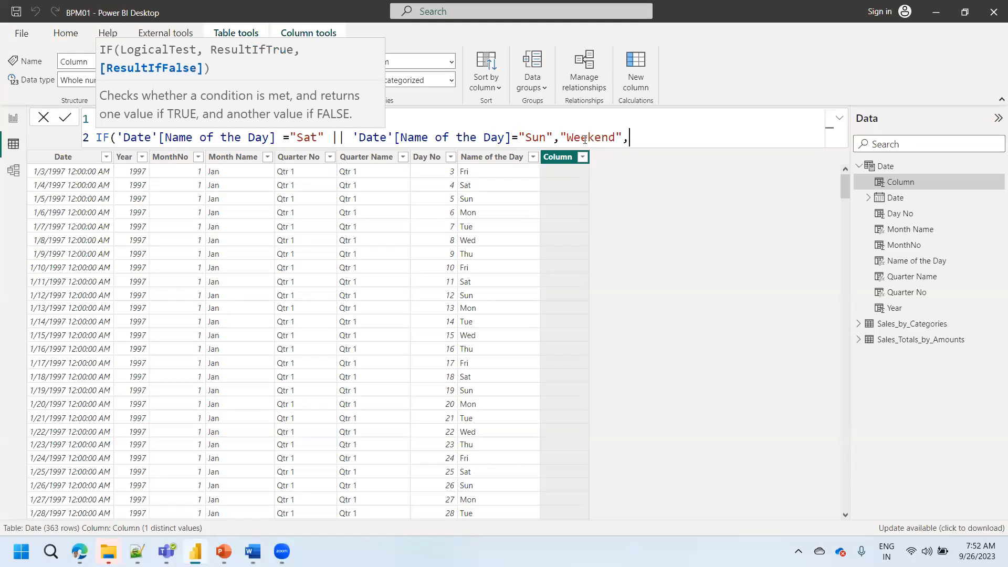
{"action": "type", "text": "\"Weekday\")"}
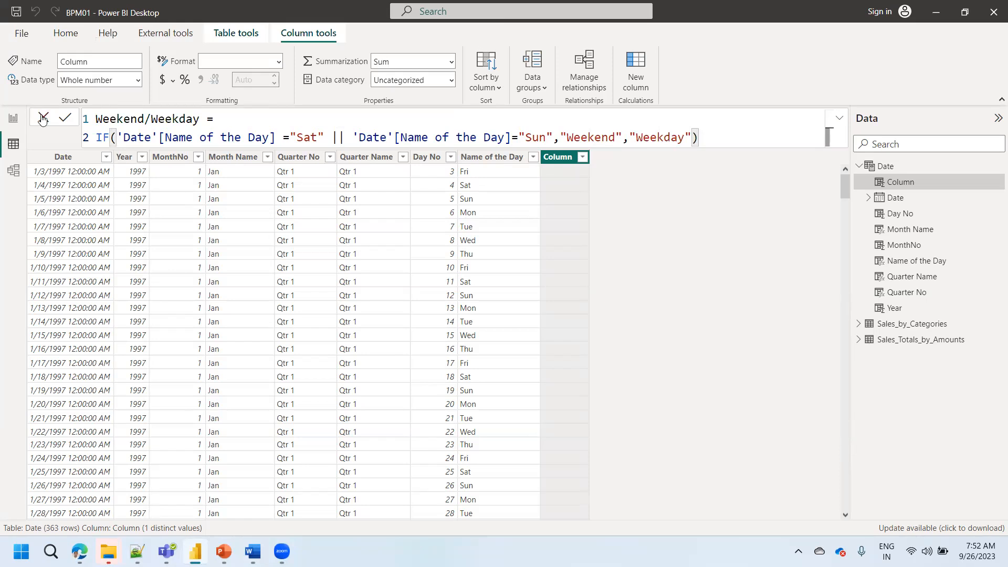
{"action": "left_click", "coordinate": [64, 118]}
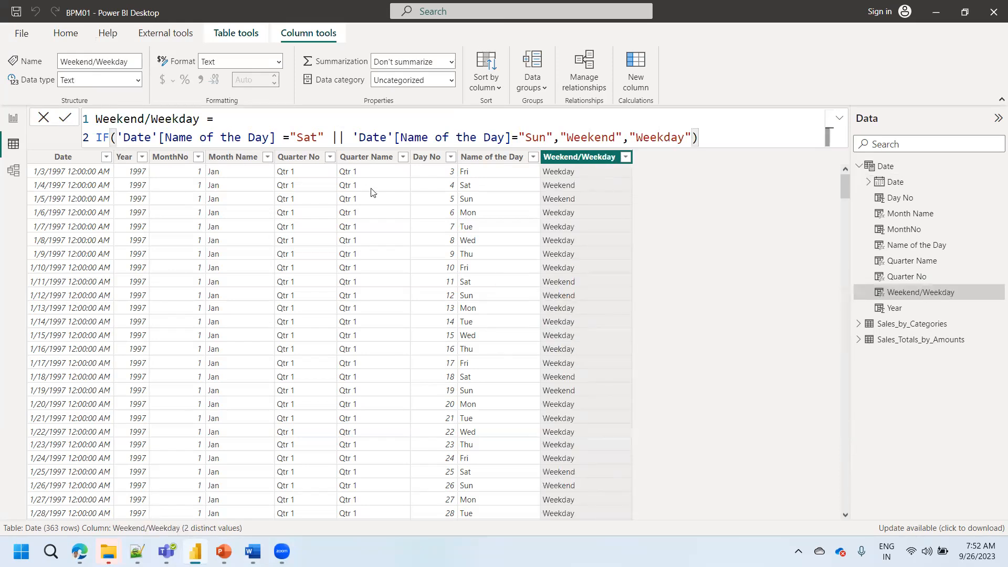
- Filter the Weekend/Weekday column to Weekday only and check which values Name of the Day offers
{"action": "left_click", "coordinate": [625, 159]}
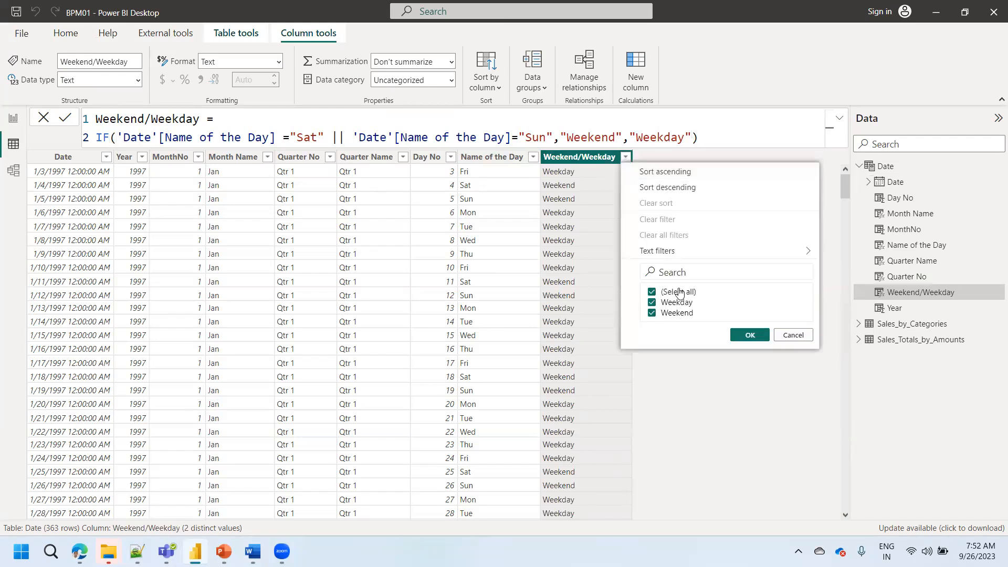
{"action": "left_click", "coordinate": [678, 292]}
{"action": "left_click", "coordinate": [676, 304]}
{"action": "left_click", "coordinate": [750, 335]}
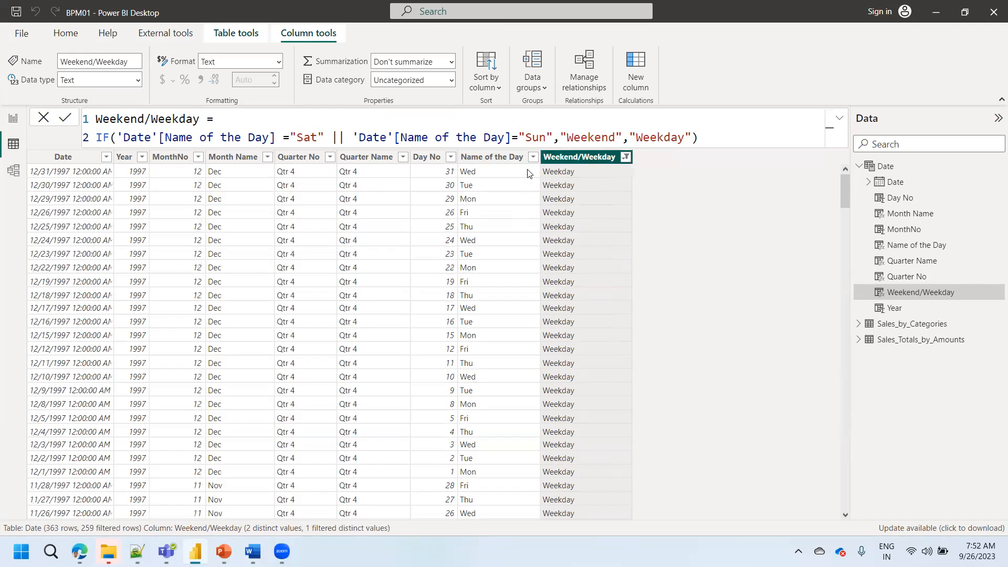
{"action": "left_click", "coordinate": [533, 157]}
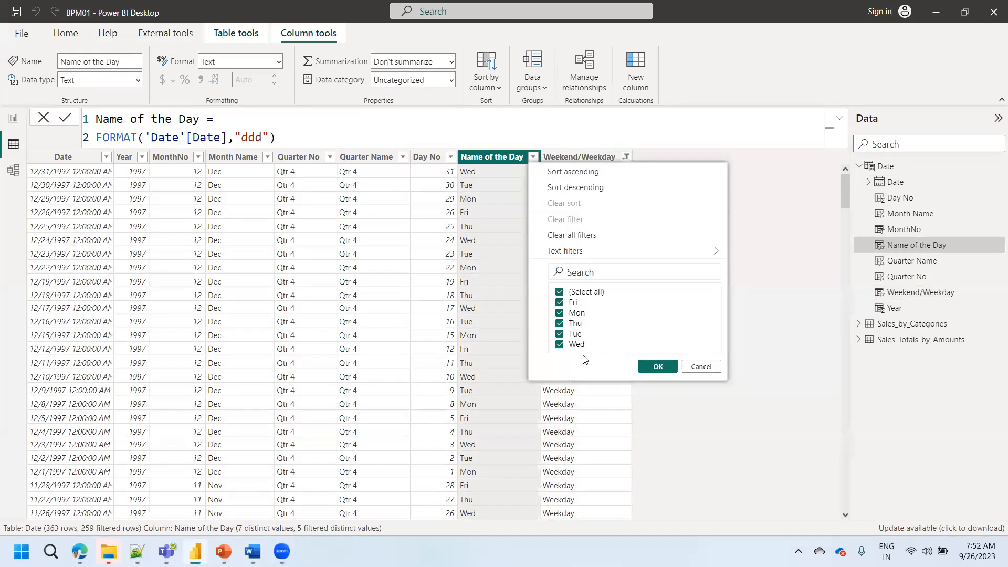
{"action": "left_click", "coordinate": [743, 256]}
- Switch the Weekend/Weekday filter to Weekend only and check the Name of the Day filter values
{"action": "left_click", "coordinate": [626, 157]}
{"action": "left_click", "coordinate": [664, 303]}
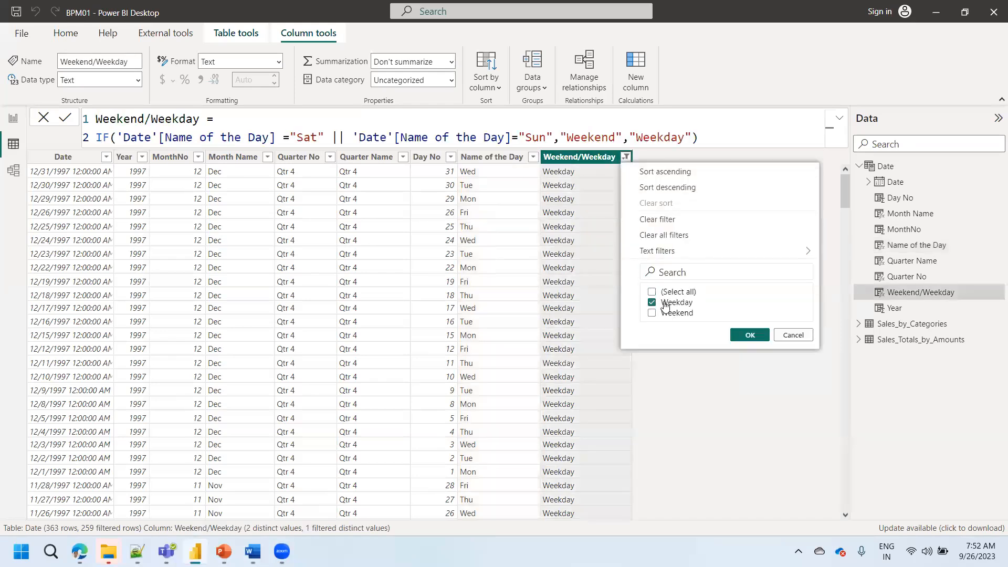
{"action": "left_click", "coordinate": [667, 313]}
{"action": "left_click", "coordinate": [751, 337]}
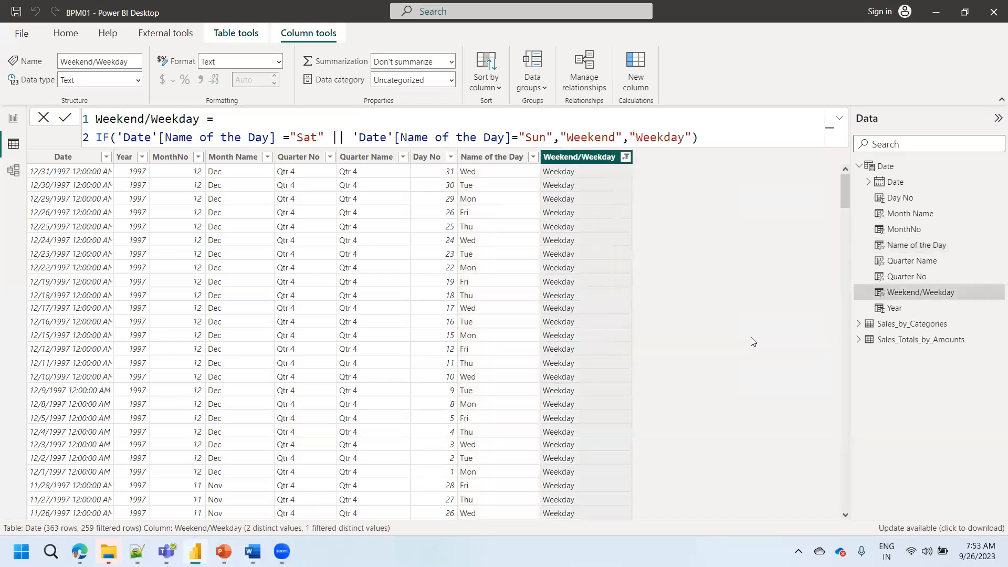
{"action": "left_click", "coordinate": [533, 158]}
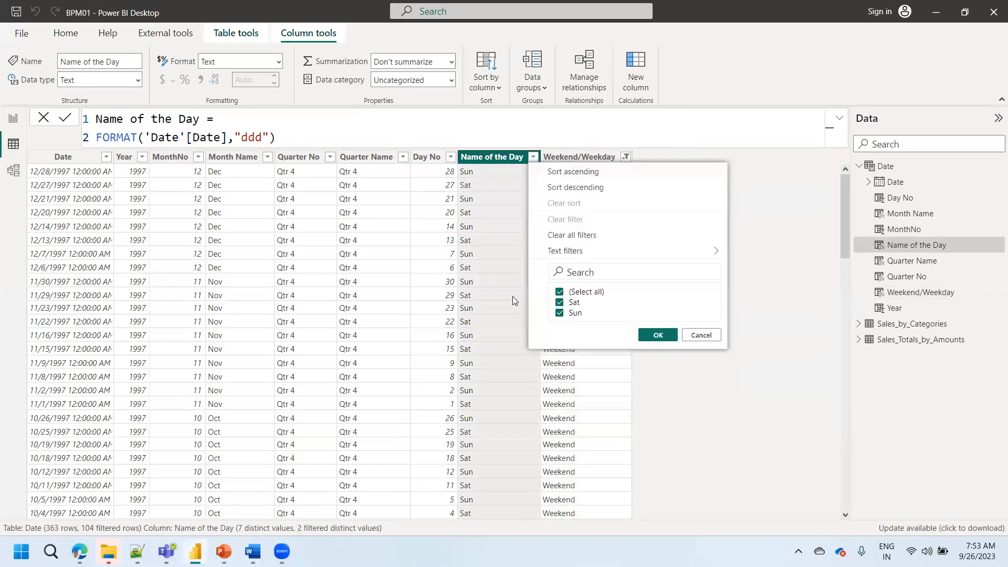
{"action": "left_click", "coordinate": [761, 246]}
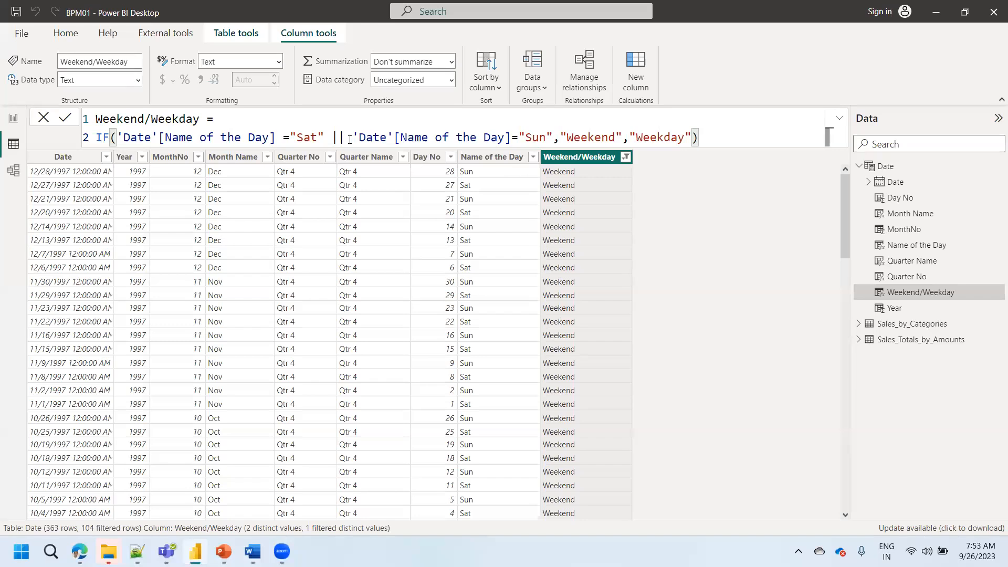
- Highlight the || operator in the Weekend/Weekday formula and clear all filters from the Date table
{"action": "left_click_drag", "start_coordinate": [349, 140], "coordinate": [330, 140]}
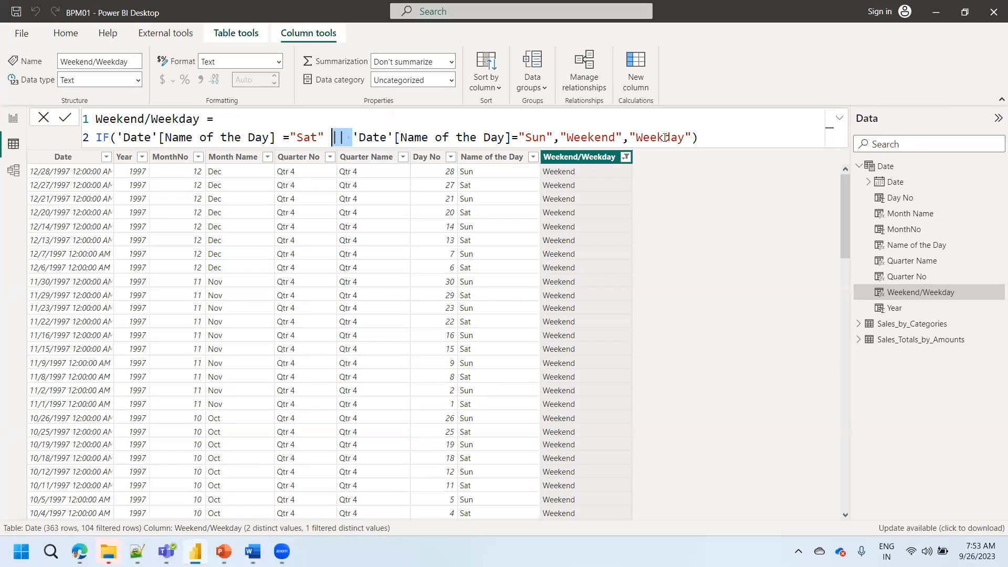
{"action": "left_click", "coordinate": [624, 161]}
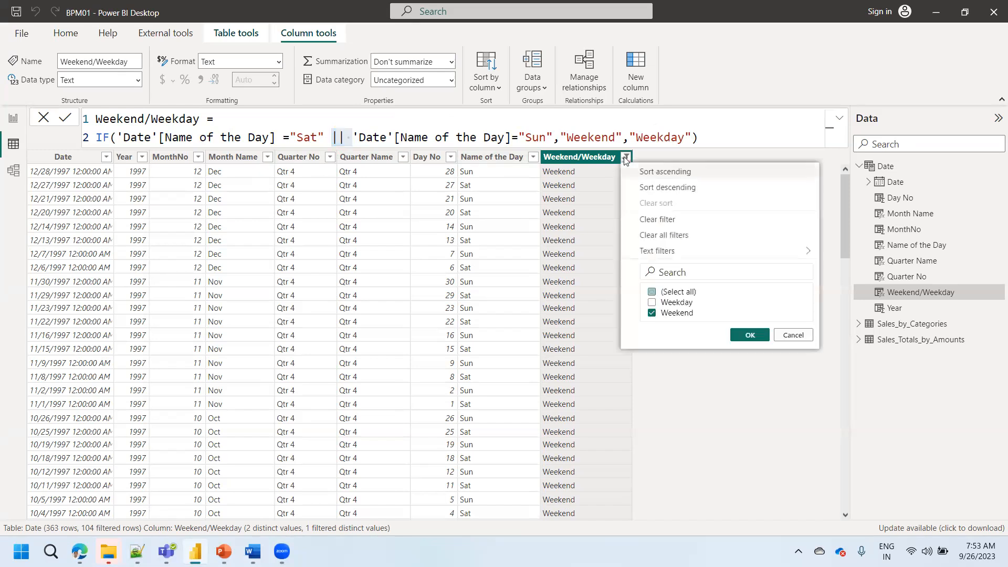
{"action": "left_click", "coordinate": [667, 237]}
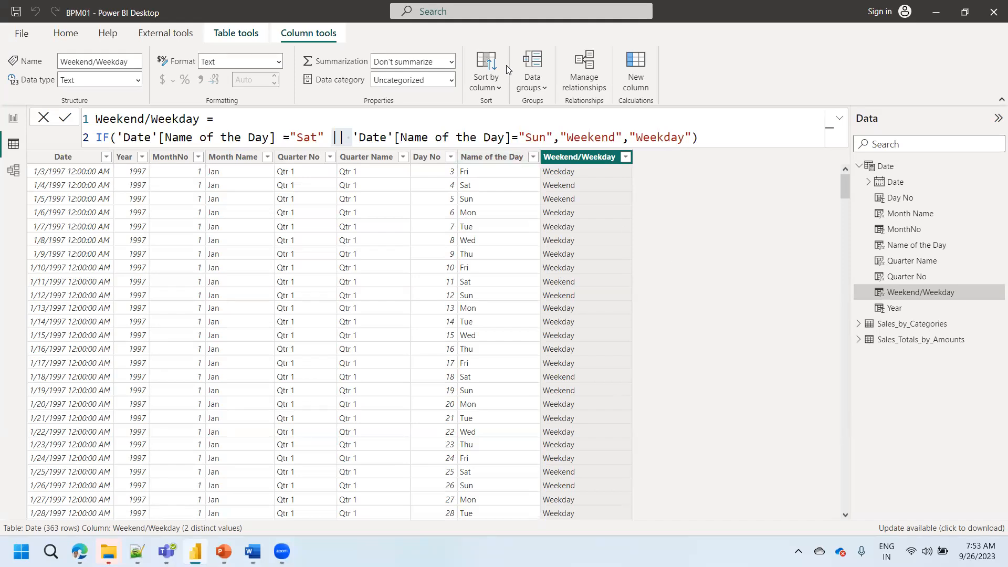
- Switch to the report page and expand the Sales_Totals_by_Amounts and Sales_by_Categories fields, widening the field list so full names fit
{"action": "left_click", "coordinate": [14, 125]}
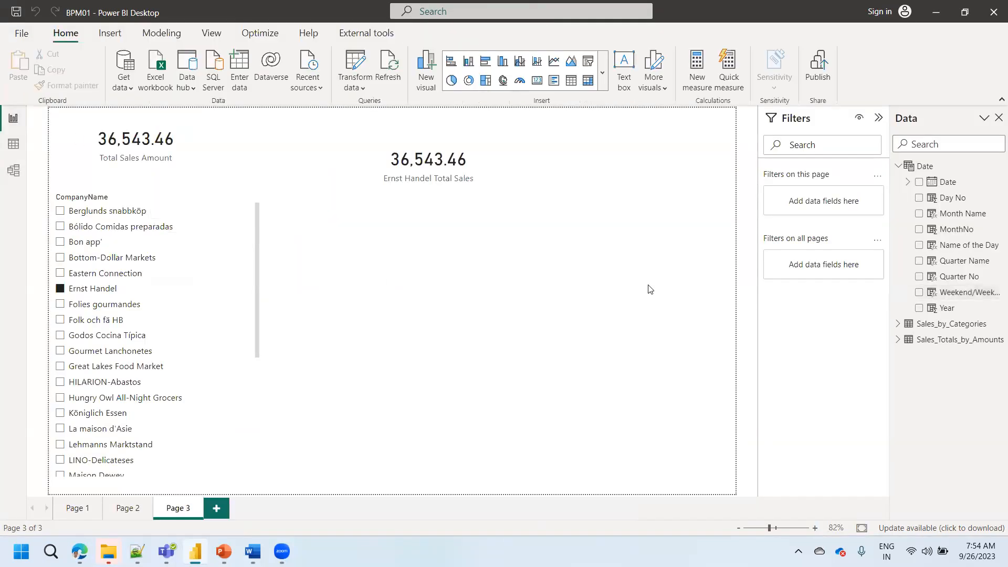
{"action": "left_click", "coordinate": [898, 341]}
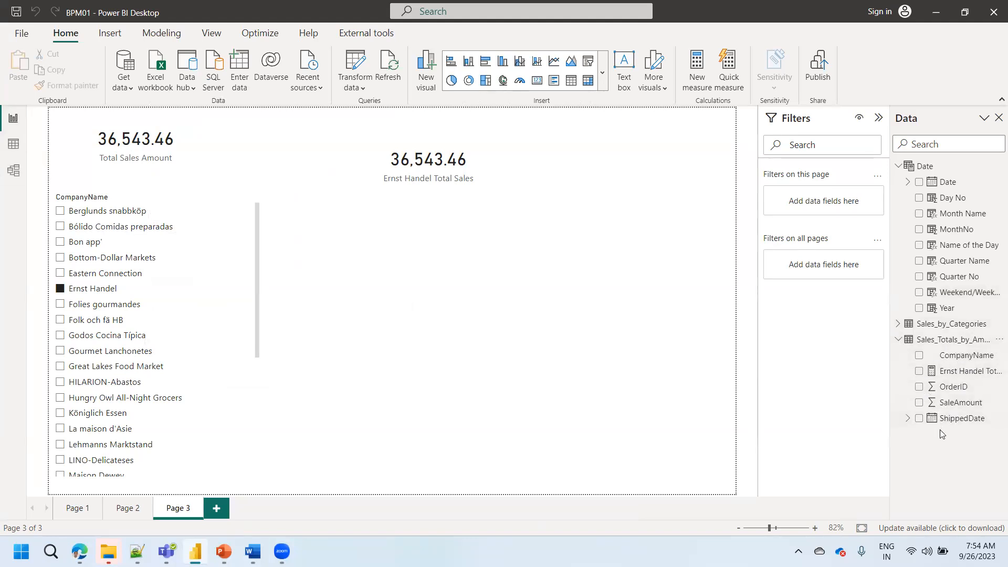
{"action": "left_click", "coordinate": [898, 324]}
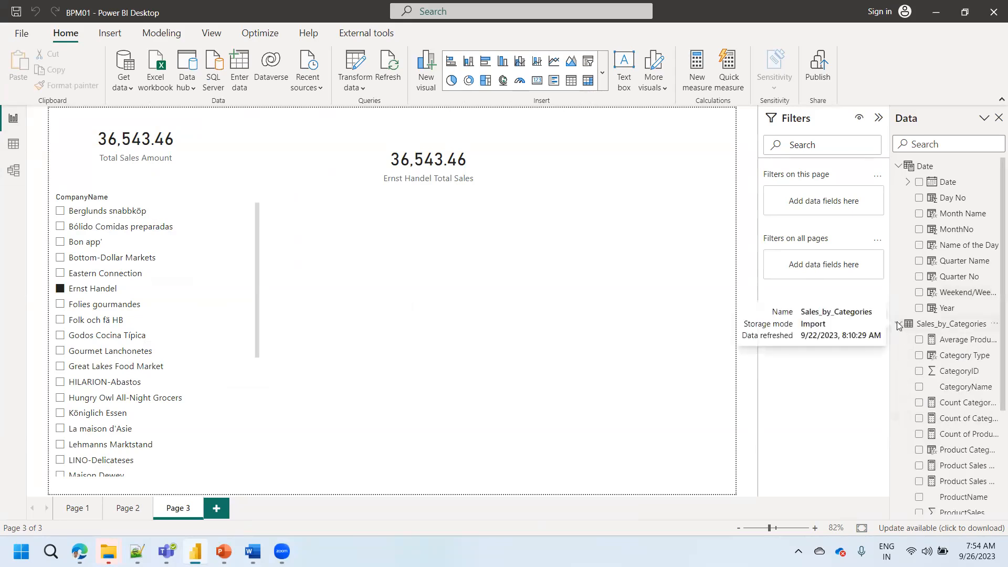
{"action": "left_click_drag", "start_coordinate": [889, 369], "coordinate": [855, 369]}
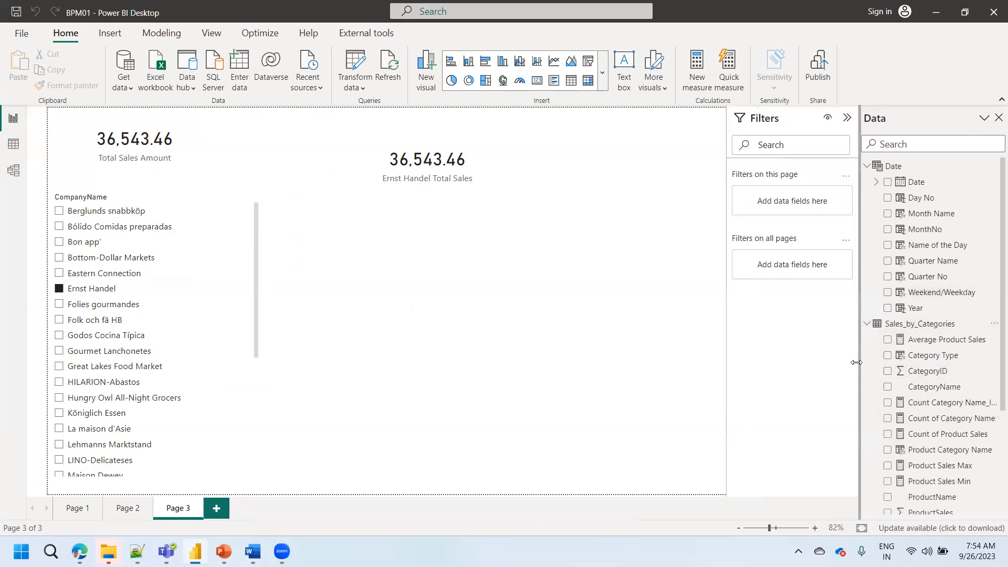
{"action": "scroll", "coordinate": [993, 331], "scroll_direction": "down", "scroll_amount": 3}
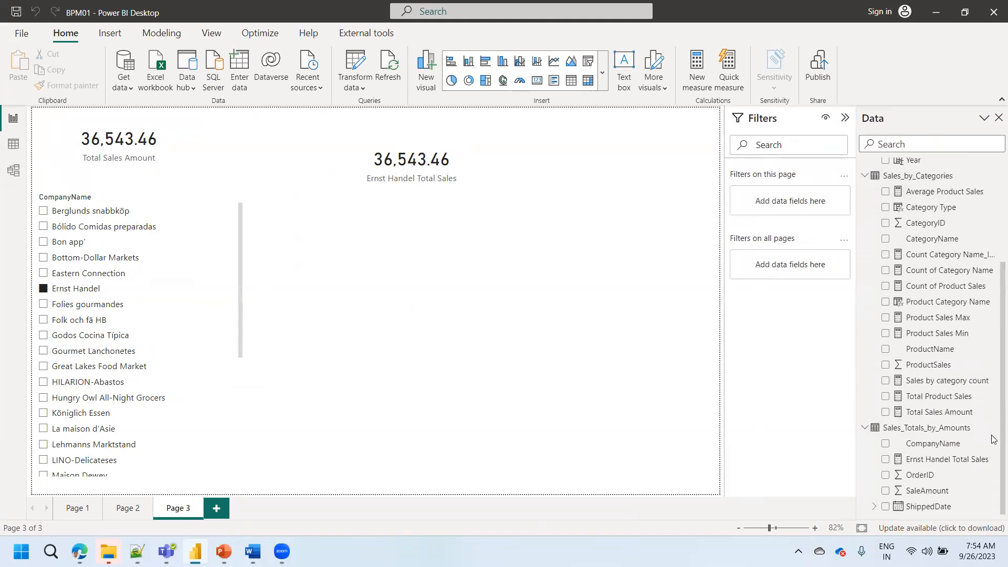
- Place the Total Sales Amount measure in Page 3's empty area as a new visual and clear Ernst Handel in the CompanyName slicer
{"action": "left_click_drag", "start_coordinate": [940, 410], "coordinate": [603, 332]}
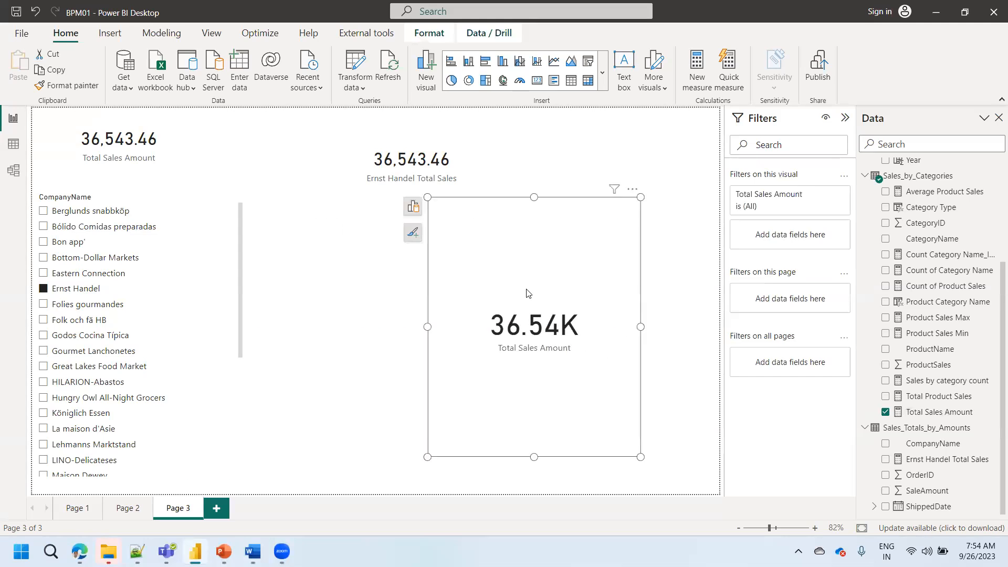
{"action": "left_click", "coordinate": [71, 289]}
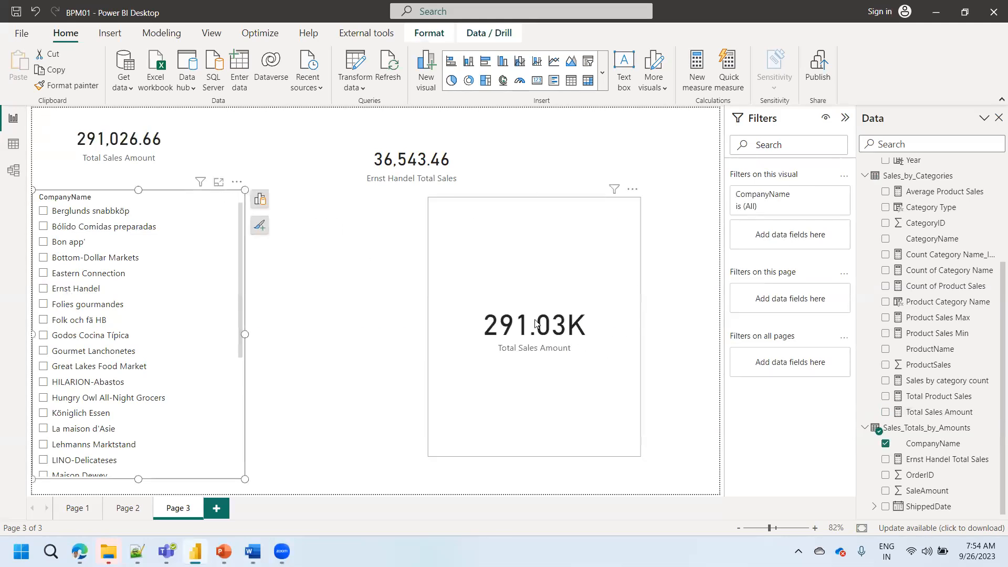
{"action": "left_click_drag", "start_coordinate": [536, 321], "coordinate": [574, 314]}
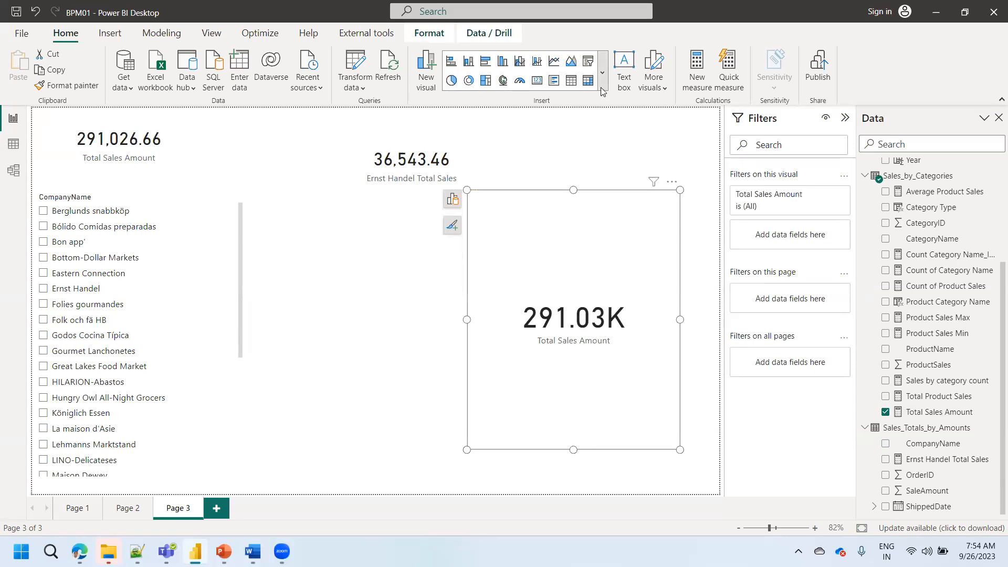
- Add a line and clustered column chart to Page 3 and delete the large Total Sales Amount card
{"action": "left_click", "coordinate": [536, 62]}
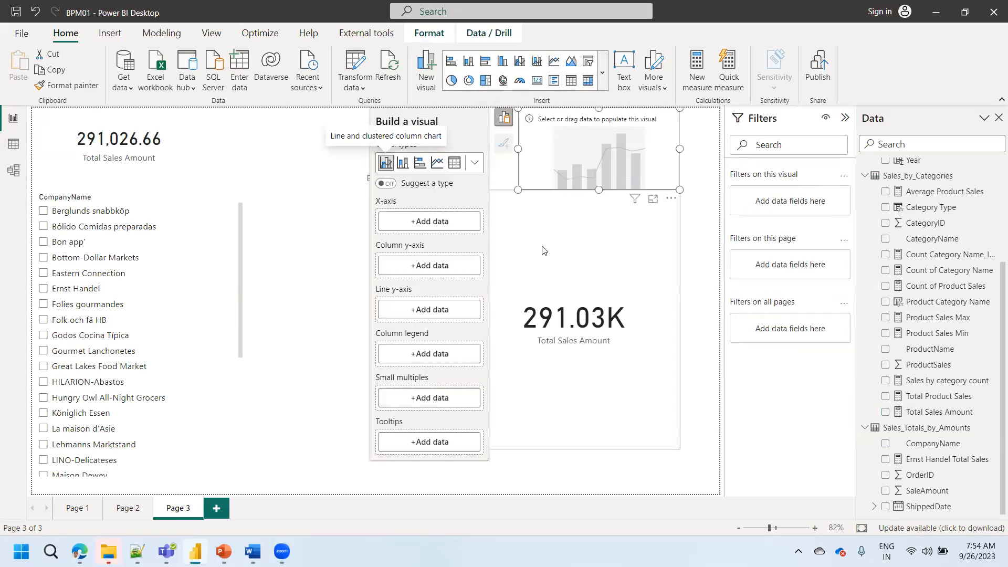
{"action": "left_click", "coordinate": [580, 294]}
{"action": "key", "text": "Delete"}
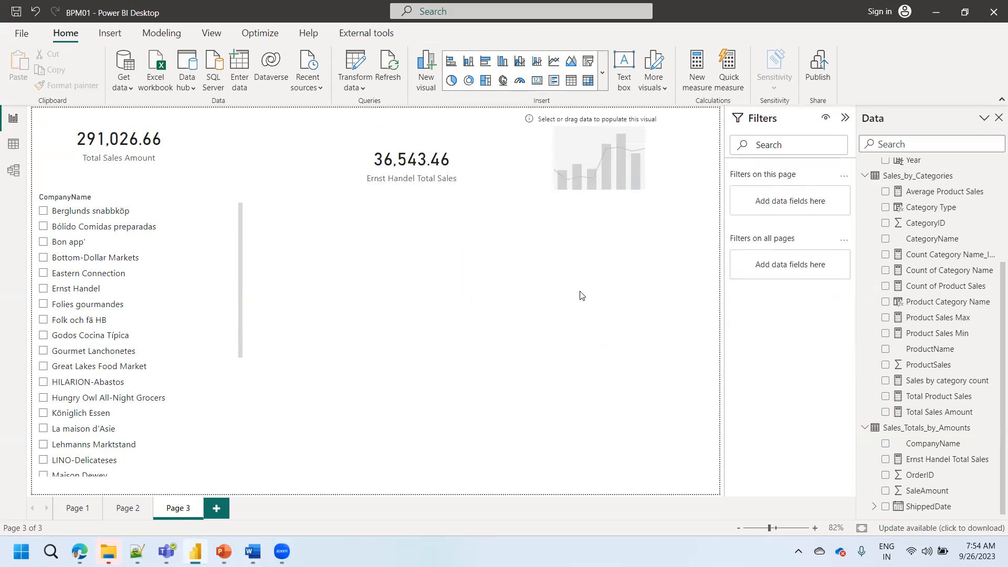
- Move the empty chart beside the CompanyName slicer and enlarge it to fill the free space below the Ernst Handel Total Sales card
{"action": "left_click_drag", "start_coordinate": [599, 144], "coordinate": [355, 249]}
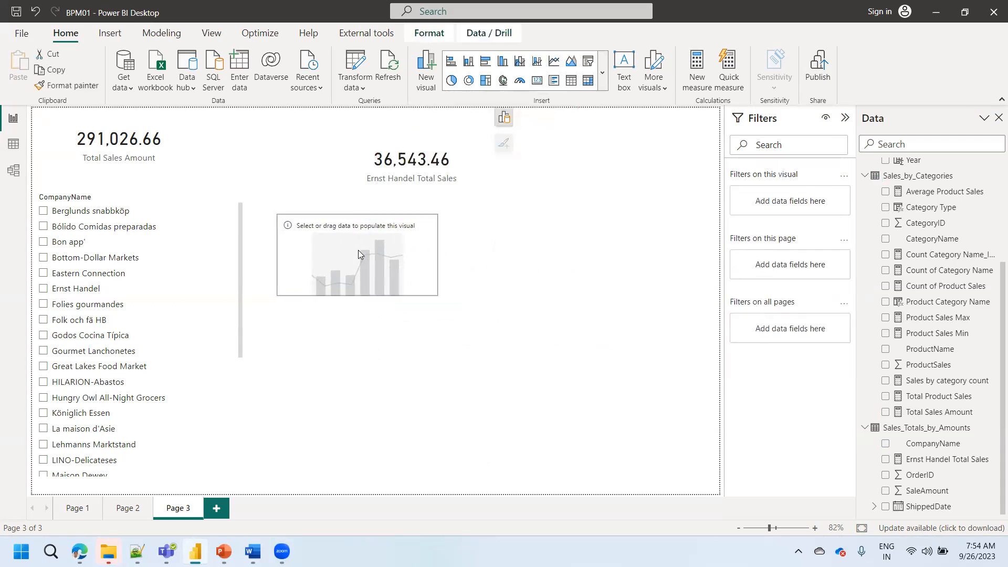
{"action": "left_click_drag", "start_coordinate": [441, 299], "coordinate": [696, 439]}
{"action": "left_click_drag", "start_coordinate": [466, 309], "coordinate": [477, 374]}
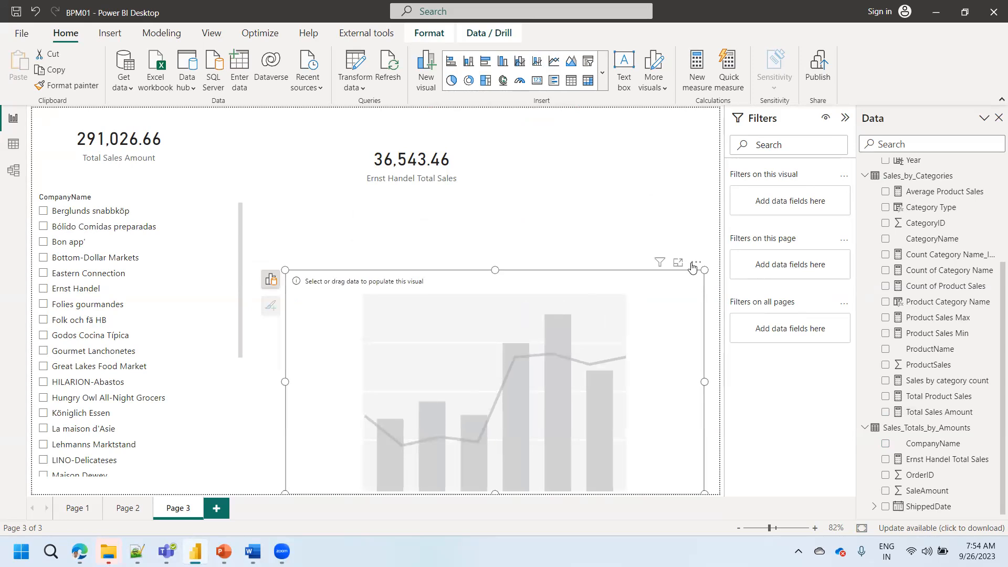
- Put the Date hierarchy from the Date table on the chart's X-axis
{"action": "left_click", "coordinate": [279, 283]}
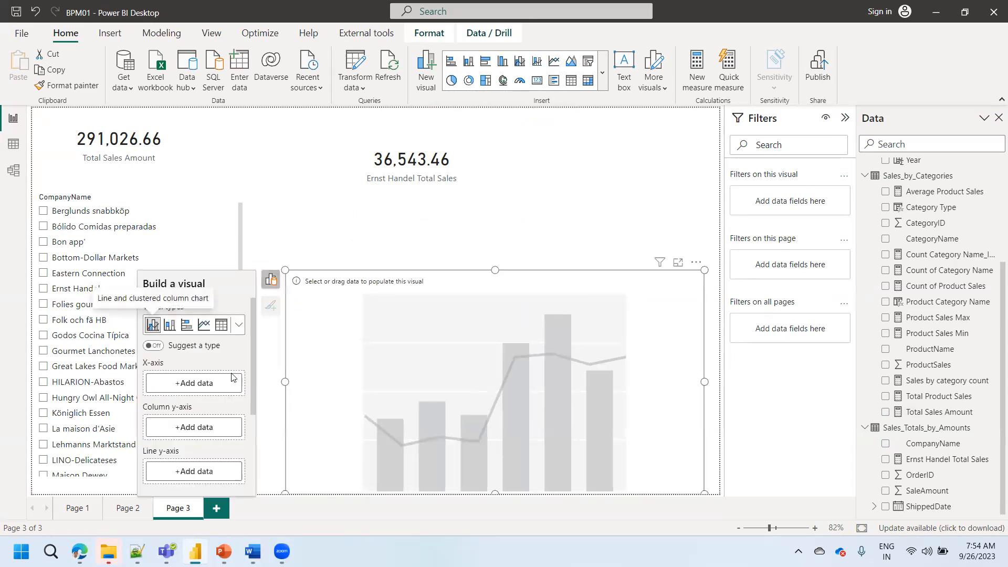
{"action": "left_click", "coordinate": [225, 384]}
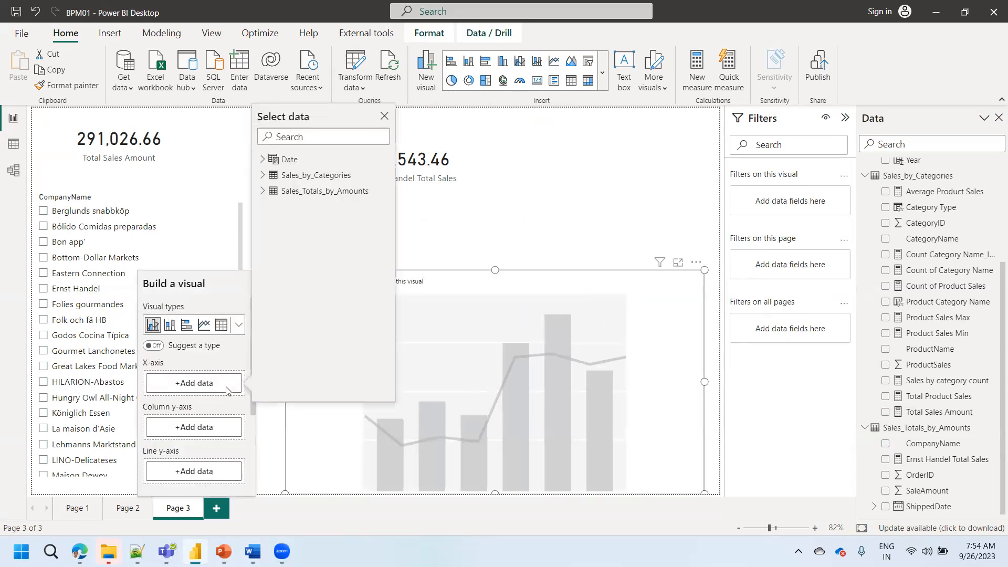
{"action": "left_click", "coordinate": [263, 159]}
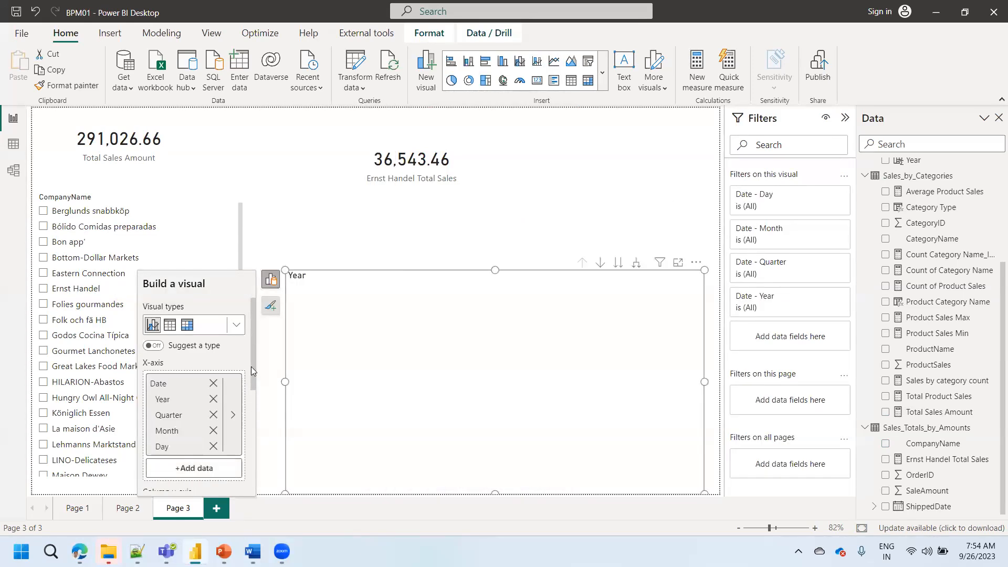
- Find the Total Sales Amount measure by searching "total" and assign it to the chart's column y-axis
{"action": "left_click_drag", "start_coordinate": [254, 367], "coordinate": [261, 434]}
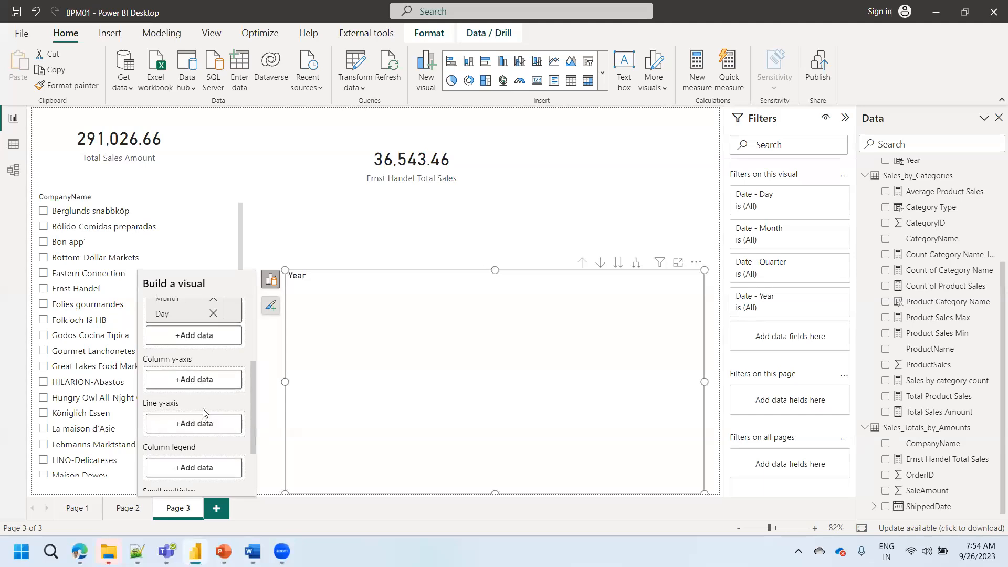
{"action": "left_click", "coordinate": [190, 387]}
{"action": "left_click", "coordinate": [264, 320]}
{"action": "left_click", "coordinate": [295, 264]}
{"action": "type", "text": "total"}
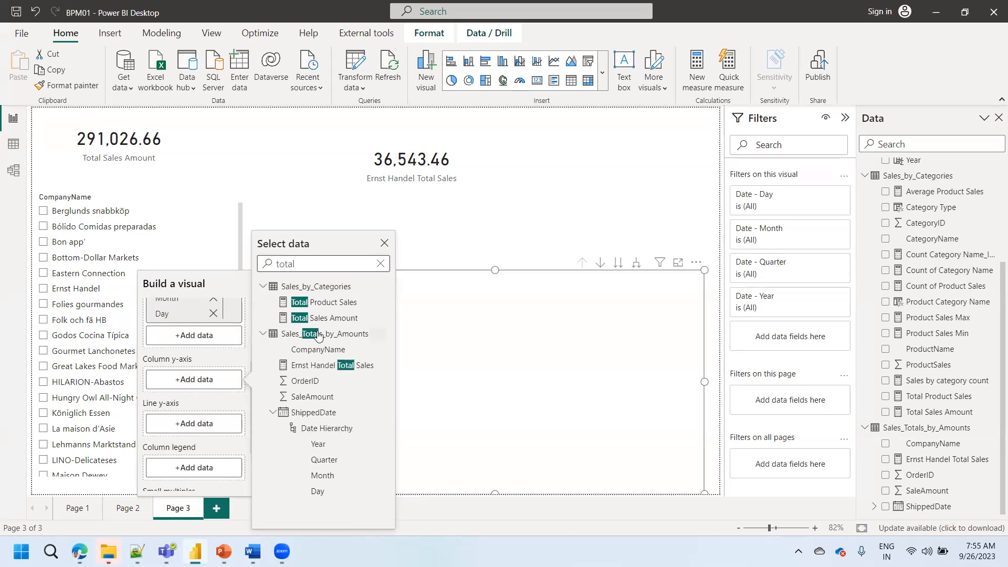
{"action": "left_click", "coordinate": [320, 317]}
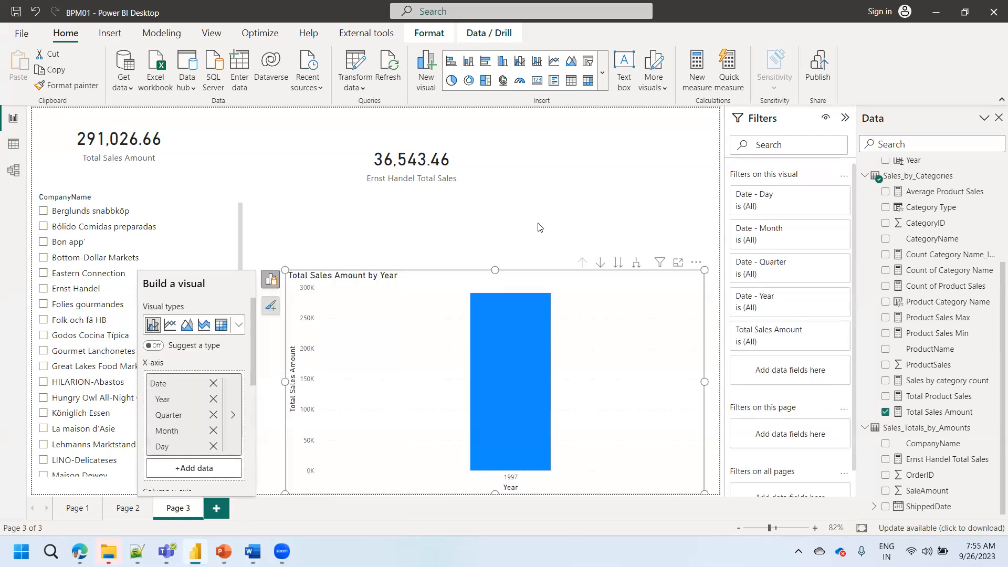
- Expand the chart's date hierarchy down one level to Quarter and turn on data labels
{"action": "left_click", "coordinate": [636, 264]}
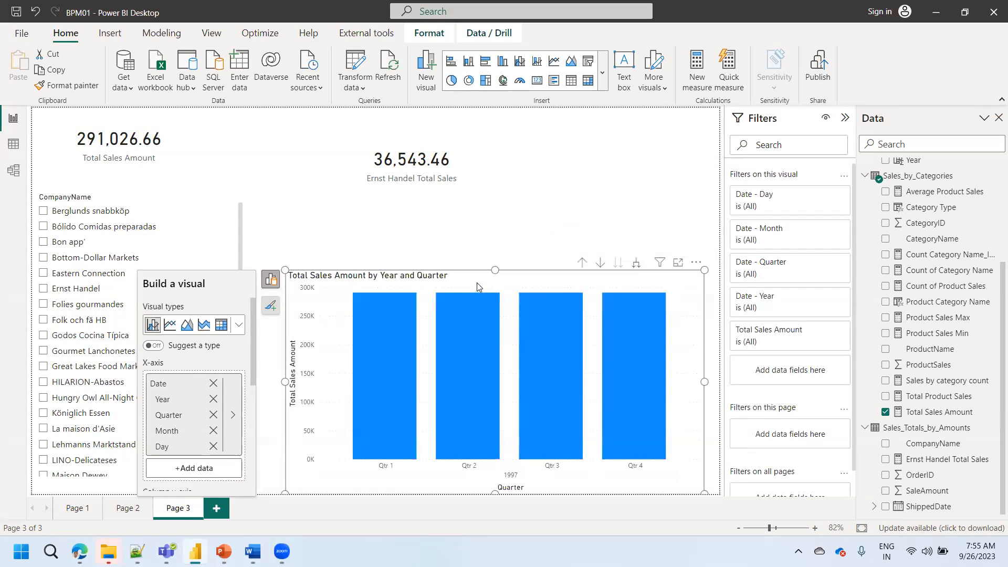
{"action": "left_click", "coordinate": [270, 305]}
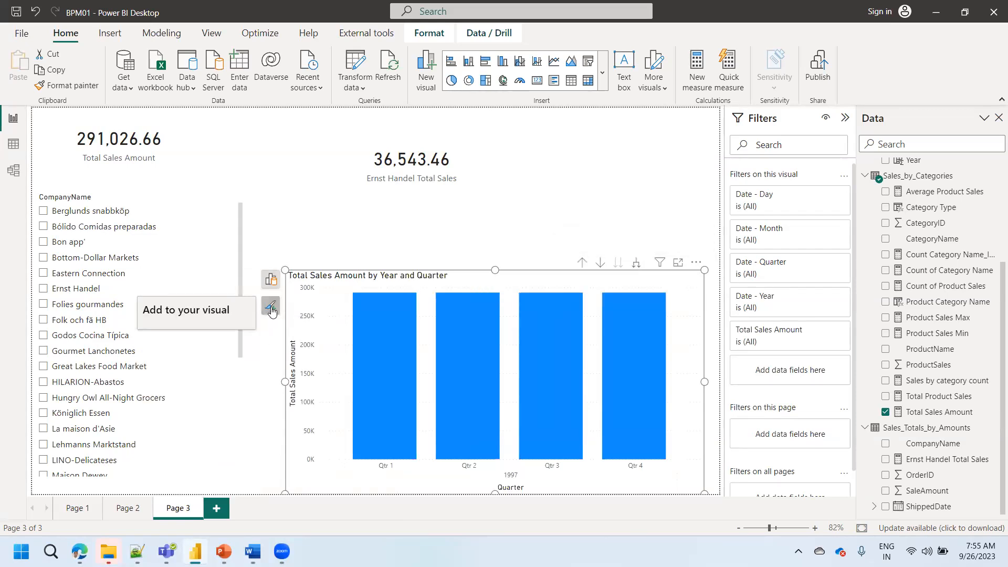
{"action": "left_click", "coordinate": [174, 420]}
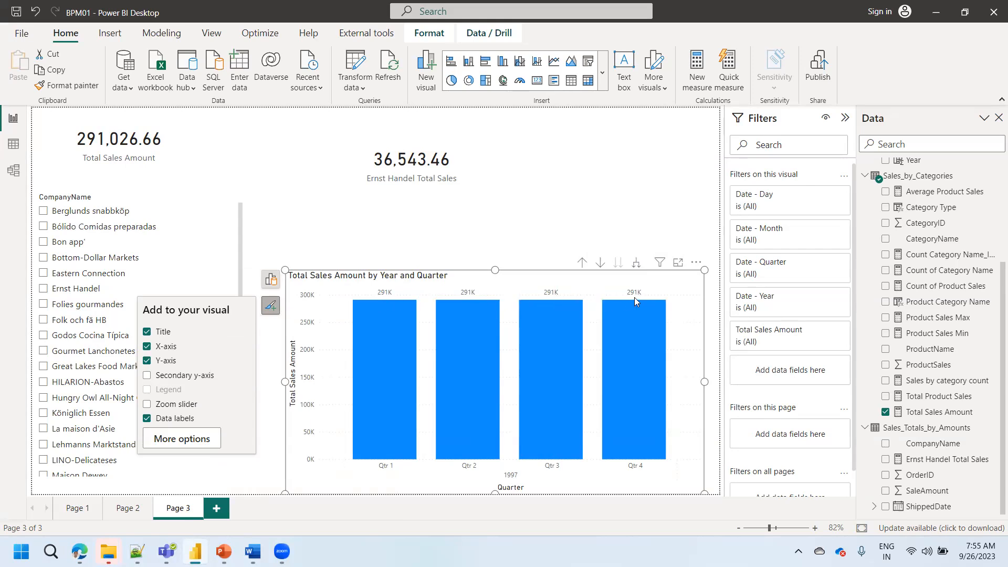
- Format the chart's data label values with font size 14 and black text
{"action": "left_click", "coordinate": [175, 439]}
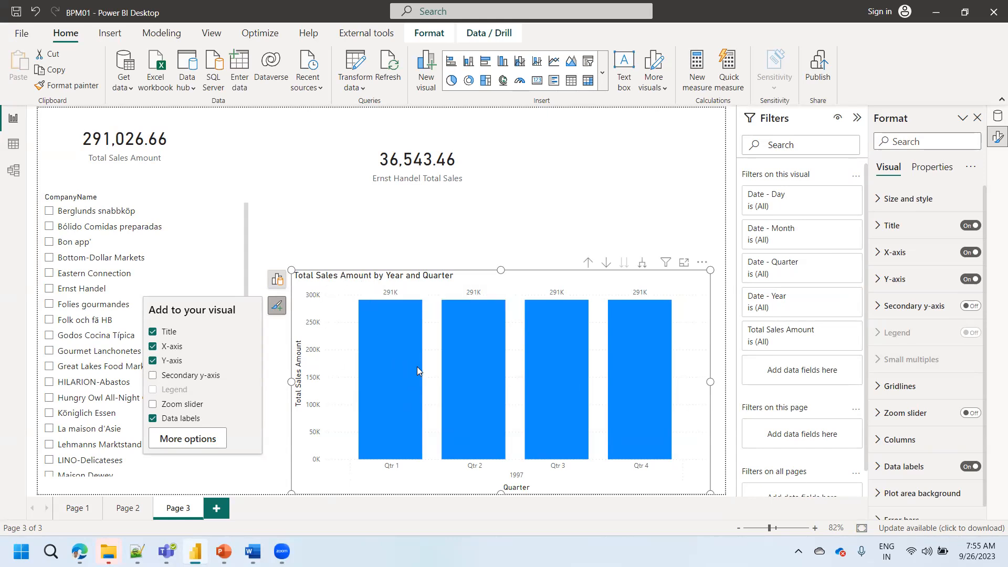
{"action": "mouse_move", "coordinate": [416, 366]}
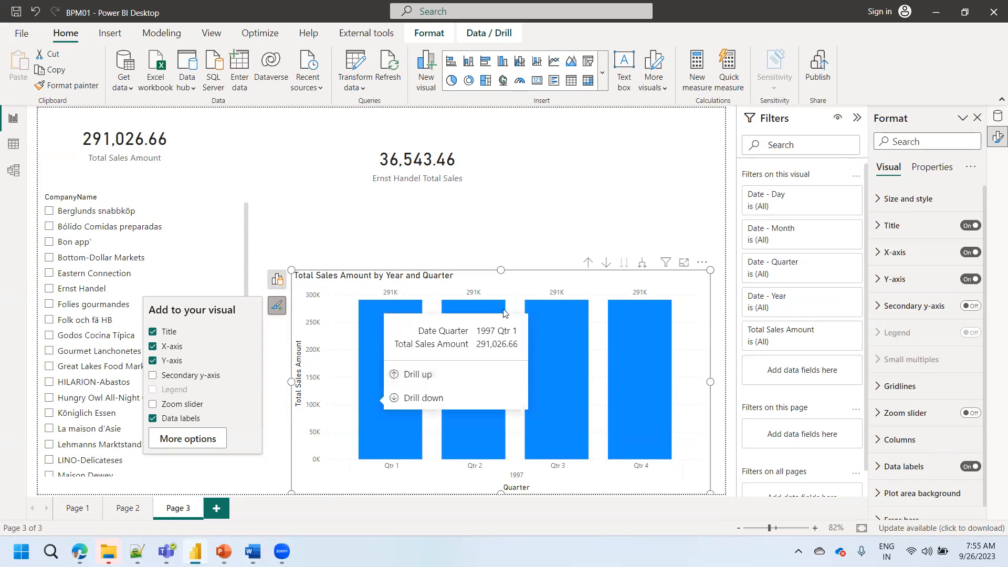
{"action": "left_click", "coordinate": [902, 468]}
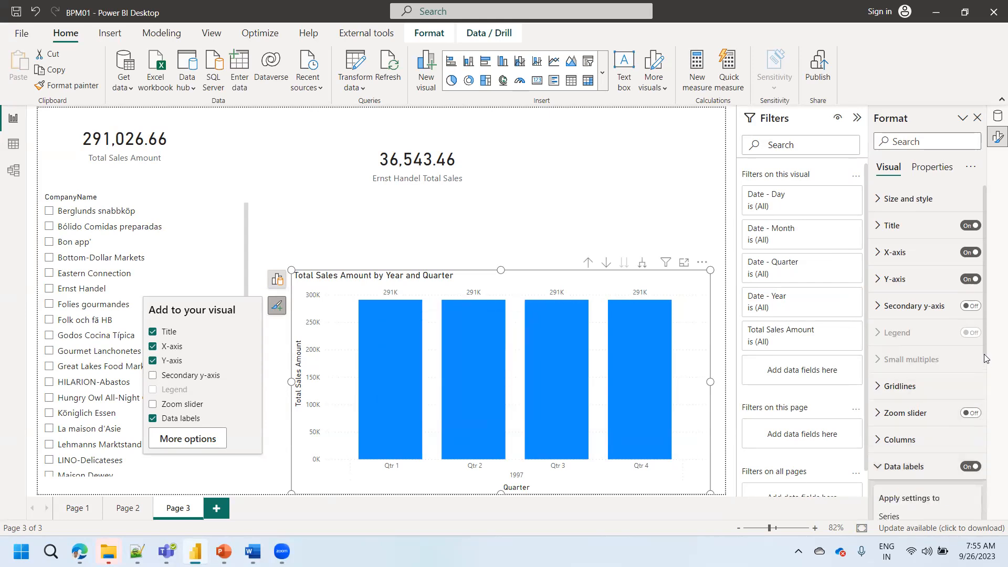
{"action": "scroll", "coordinate": [982, 388], "scroll_direction": "down", "scroll_amount": 5}
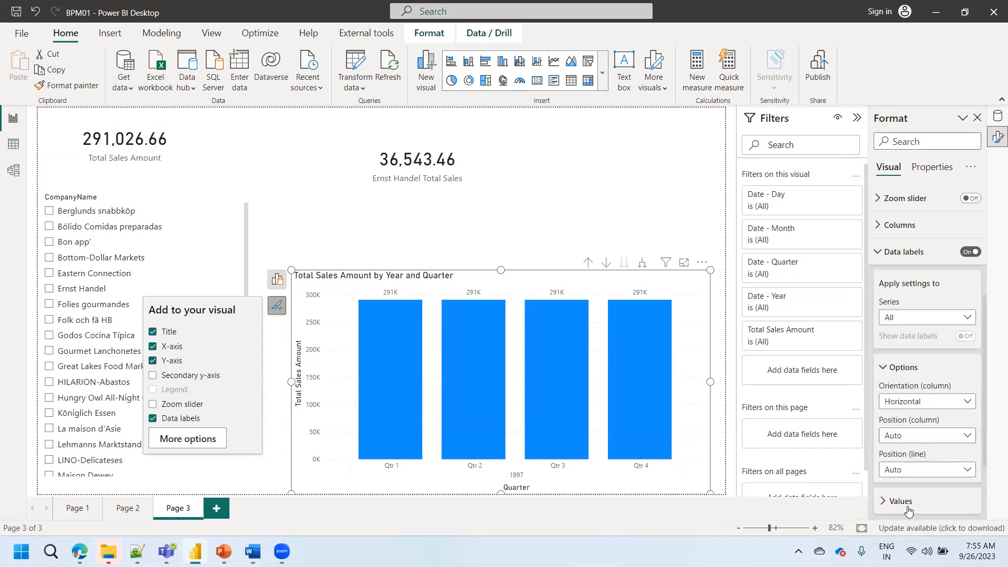
{"action": "left_click", "coordinate": [892, 502]}
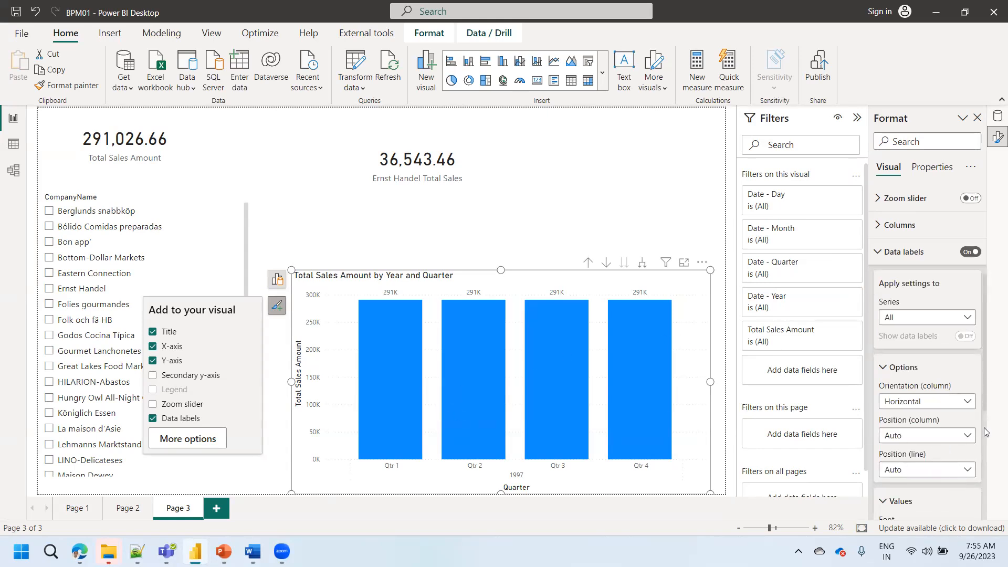
{"action": "scroll", "coordinate": [983, 459], "scroll_direction": "down", "scroll_amount": 4}
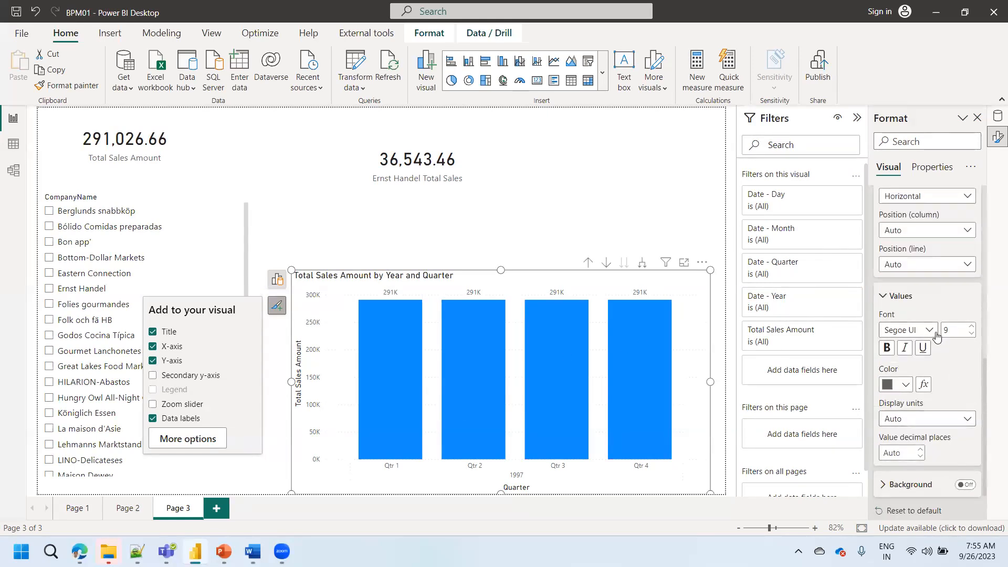
{"action": "left_click", "coordinate": [970, 326]}
{"action": "left_click", "coordinate": [971, 327]}
{"action": "left_click", "coordinate": [970, 326]}
{"action": "left_click", "coordinate": [971, 326]}
{"action": "left_click", "coordinate": [970, 326]}
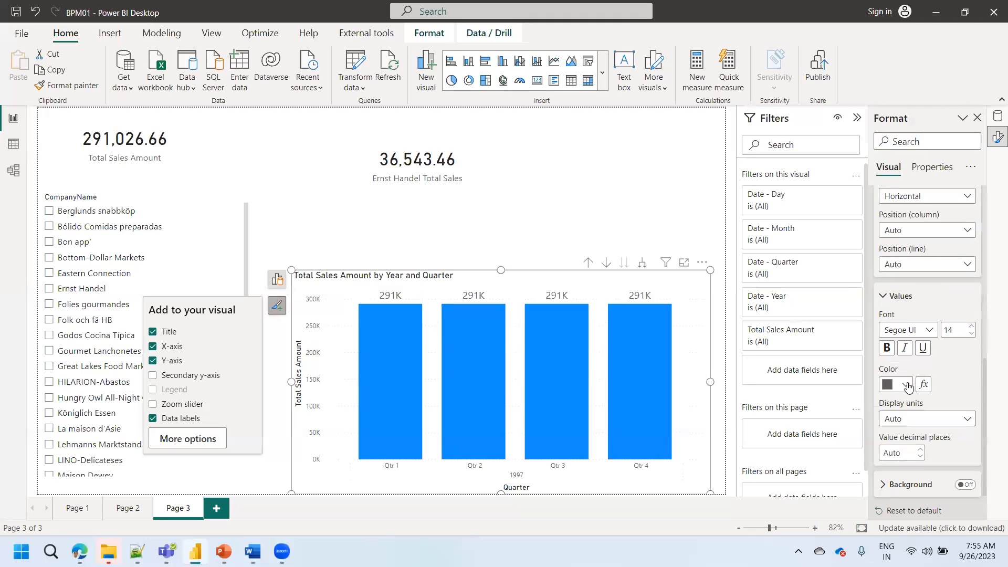
{"action": "left_click", "coordinate": [906, 387]}
{"action": "left_click", "coordinate": [831, 333]}
{"action": "mouse_move", "coordinate": [557, 389]}
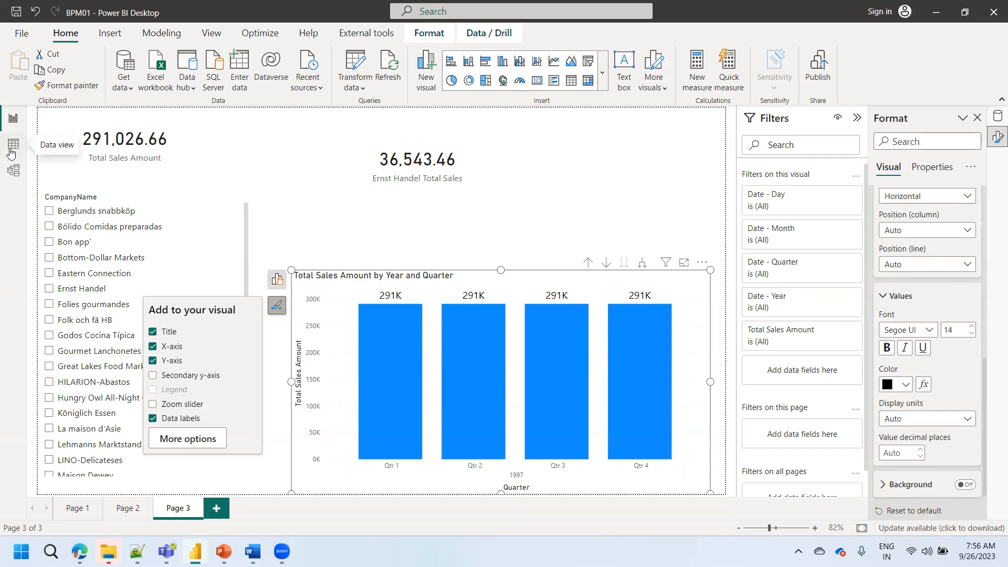
- In the model diagram, move the Date table below Sales_by_Categories and select Sales_Totals_by_Amounts and then Date to inspect them
{"action": "left_click", "coordinate": [9, 178]}
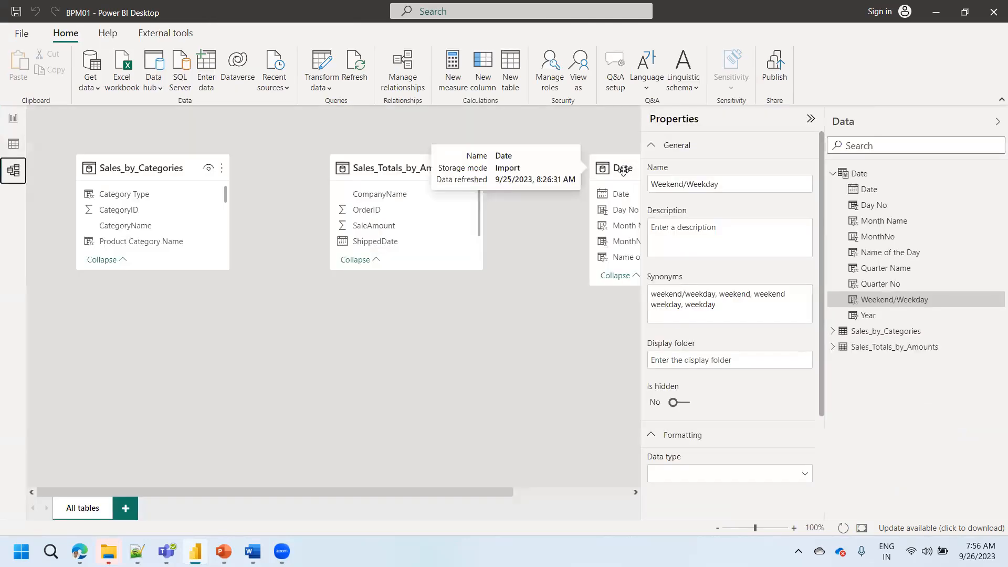
{"action": "left_click_drag", "start_coordinate": [623, 170], "coordinate": [144, 334]}
{"action": "left_click", "coordinate": [355, 173]}
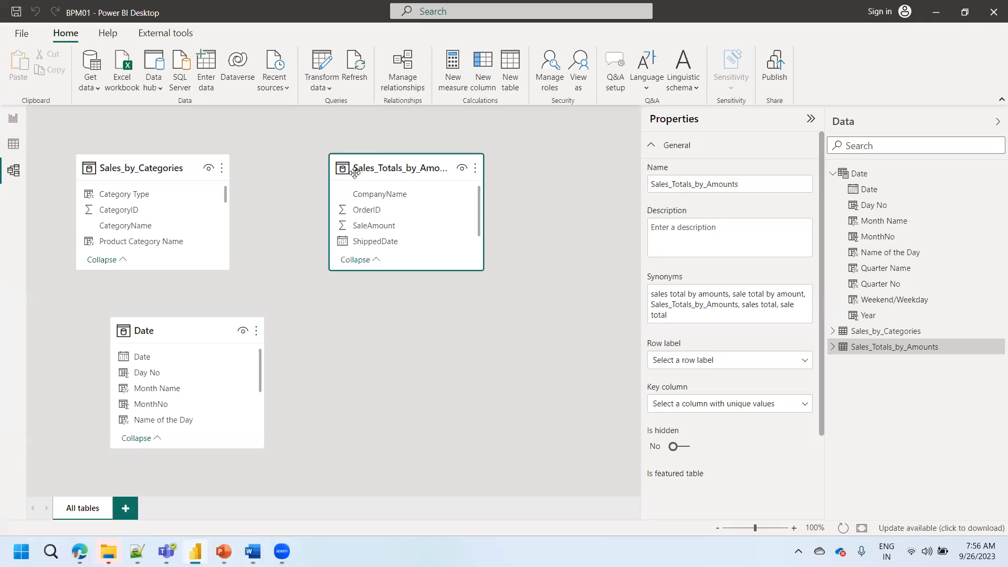
{"action": "left_click", "coordinate": [175, 323]}
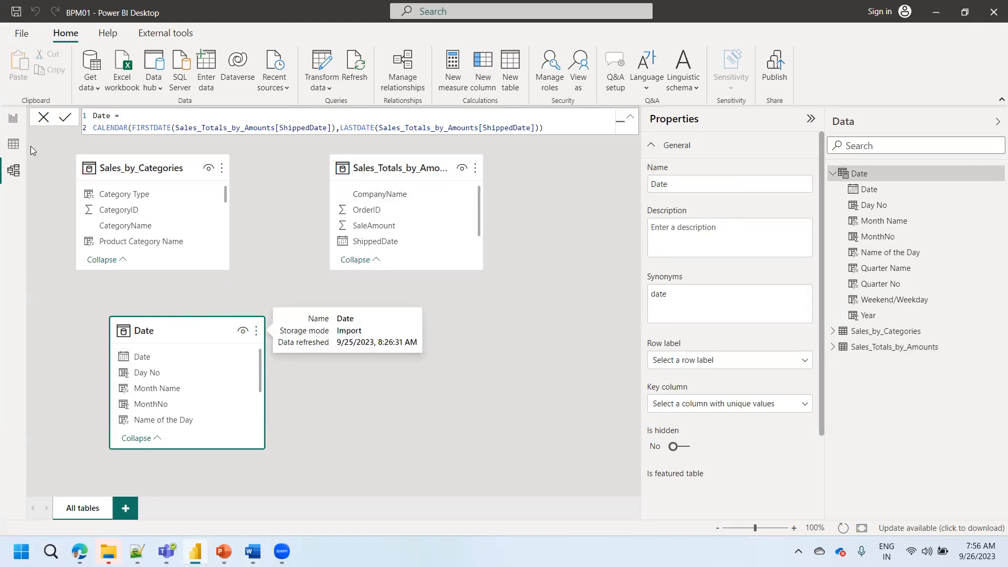
- Review the quarterly chart, the Date table's rows and the model diagram to check how the tables relate
{"action": "left_click", "coordinate": [13, 121]}
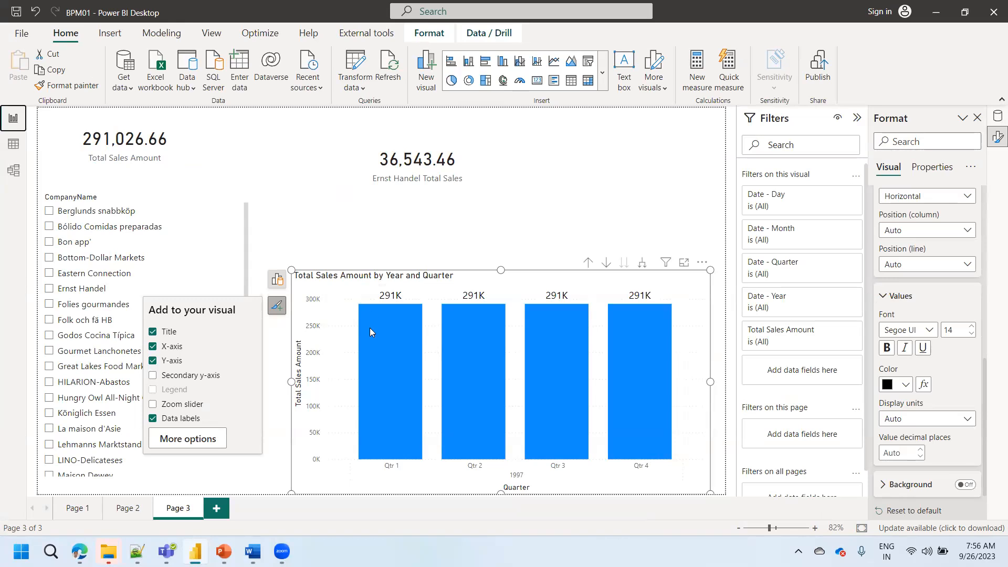
{"action": "left_click", "coordinate": [13, 145]}
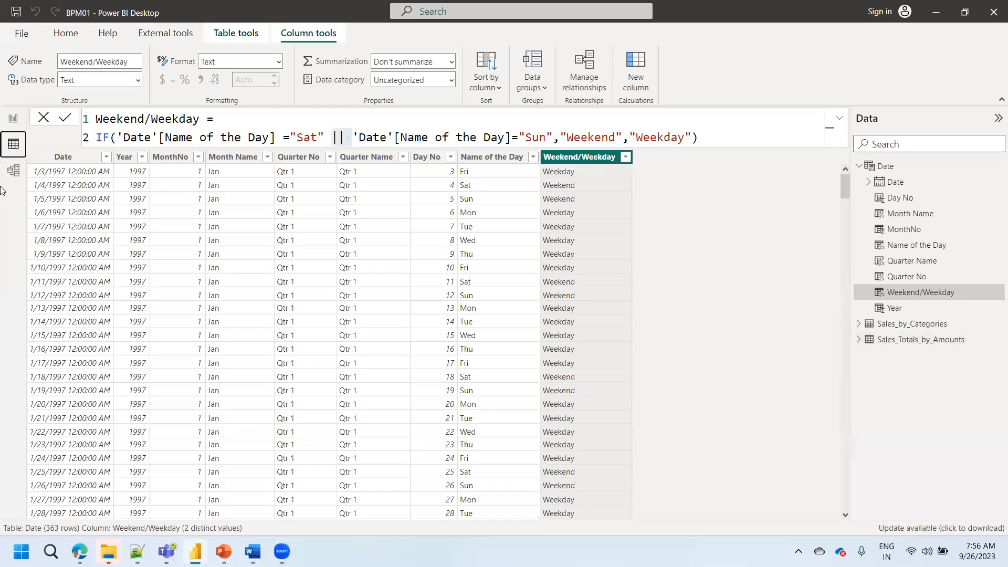
{"action": "left_click", "coordinate": [14, 171]}
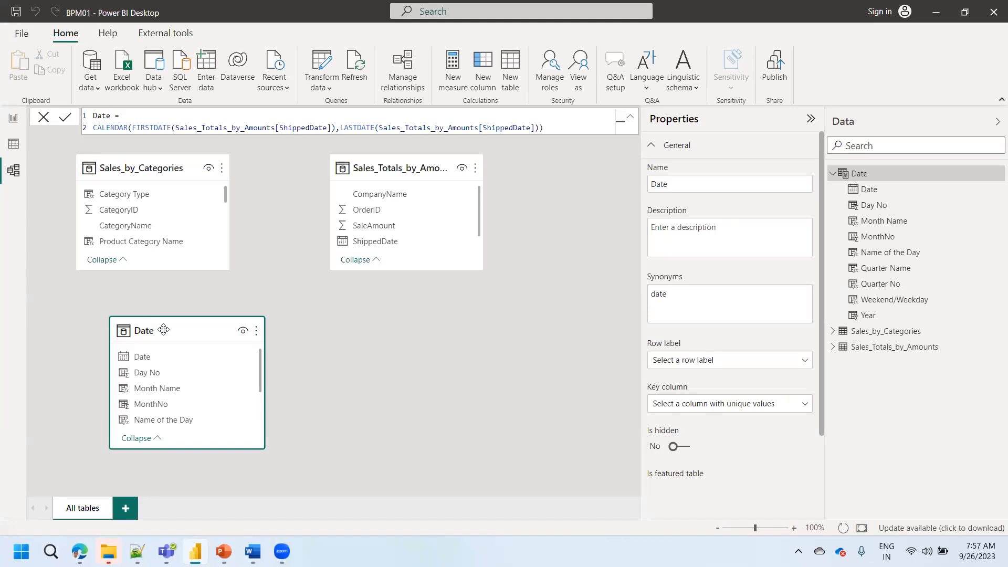
{"action": "left_click", "coordinate": [13, 119]}
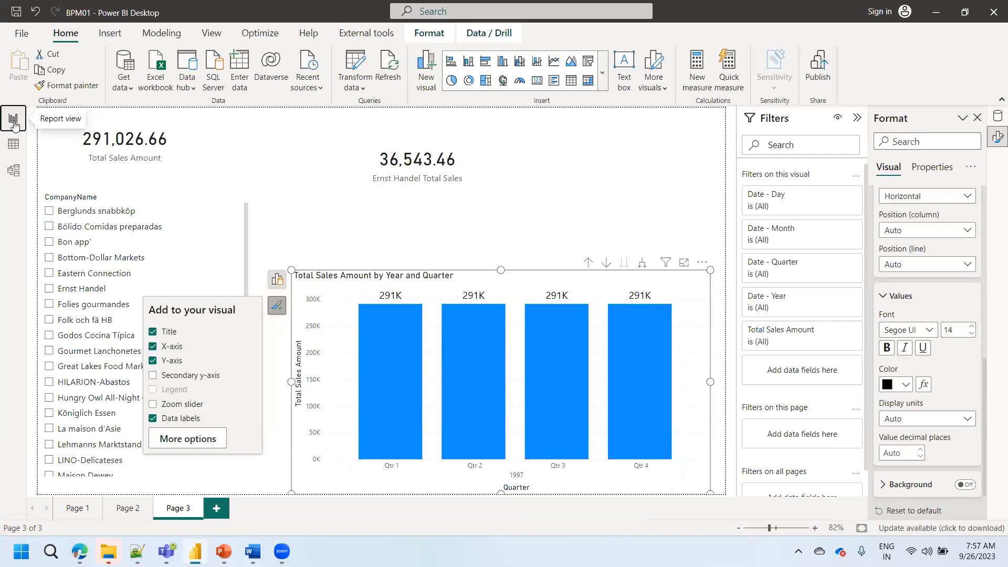
{"action": "left_click", "coordinate": [15, 173]}
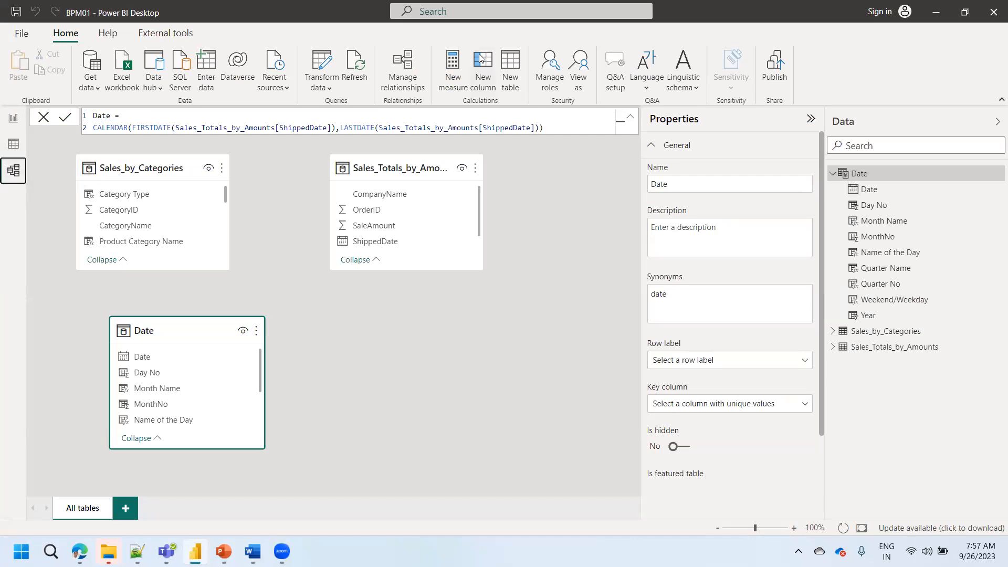
{"action": "left_click", "coordinate": [384, 402]}
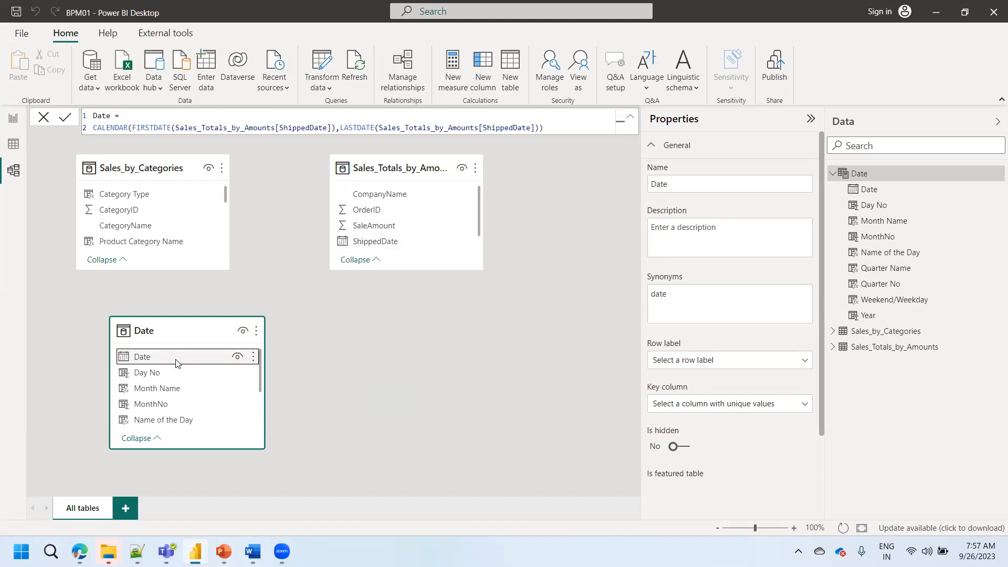
{"action": "left_click_drag", "start_coordinate": [175, 362], "coordinate": [203, 366]}
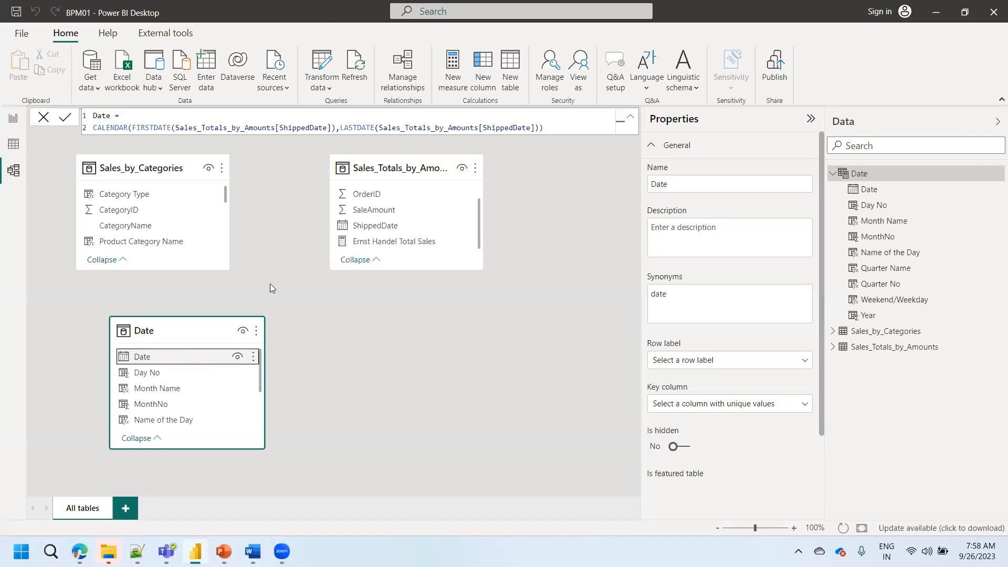
- Create a relationship between the Date table's Date column and the ShippedDate column of Sales_Totals_by_Amounts
{"action": "left_click", "coordinate": [404, 77]}
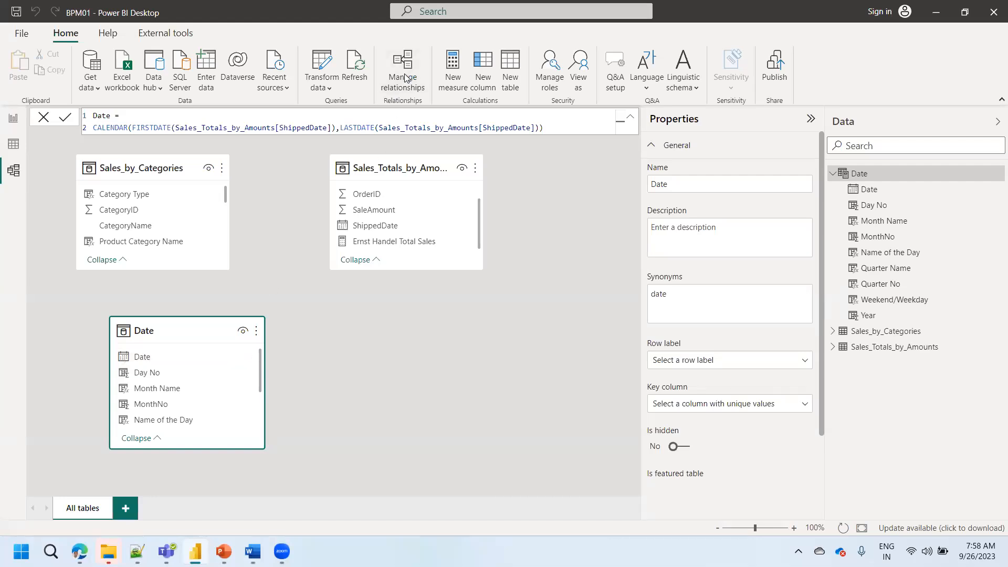
{"action": "left_click", "coordinate": [310, 387]}
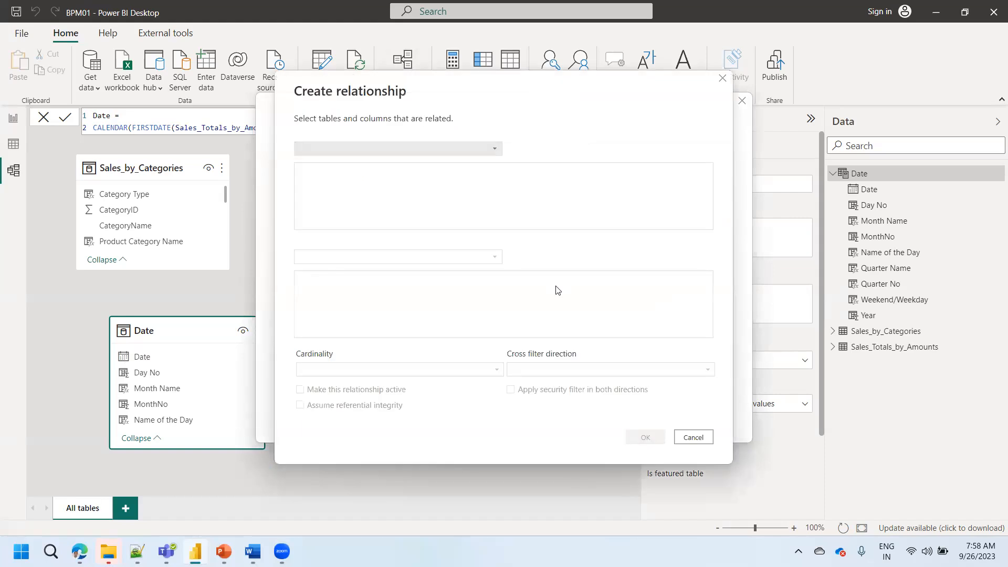
{"action": "left_click", "coordinate": [385, 152]}
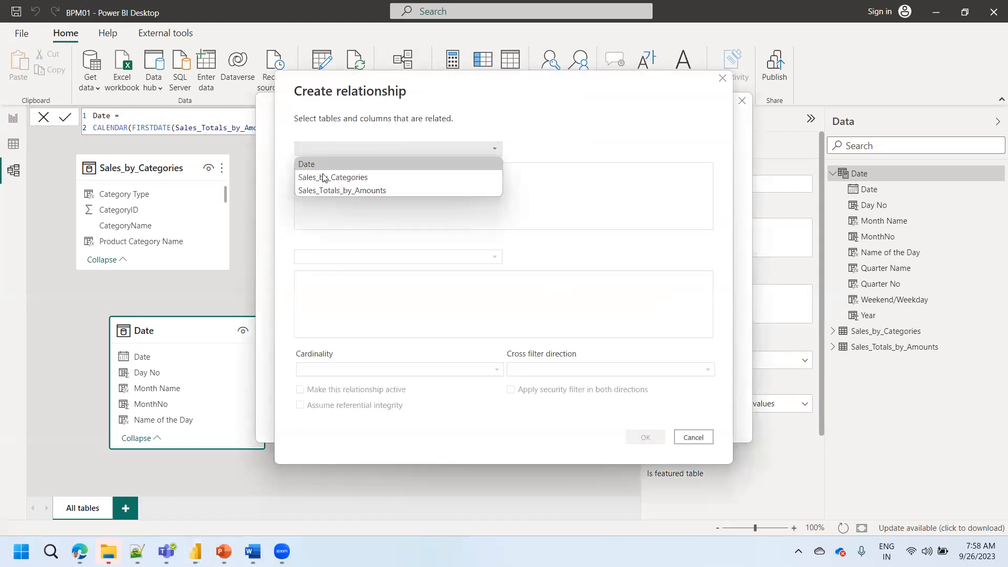
{"action": "left_click", "coordinate": [321, 163]}
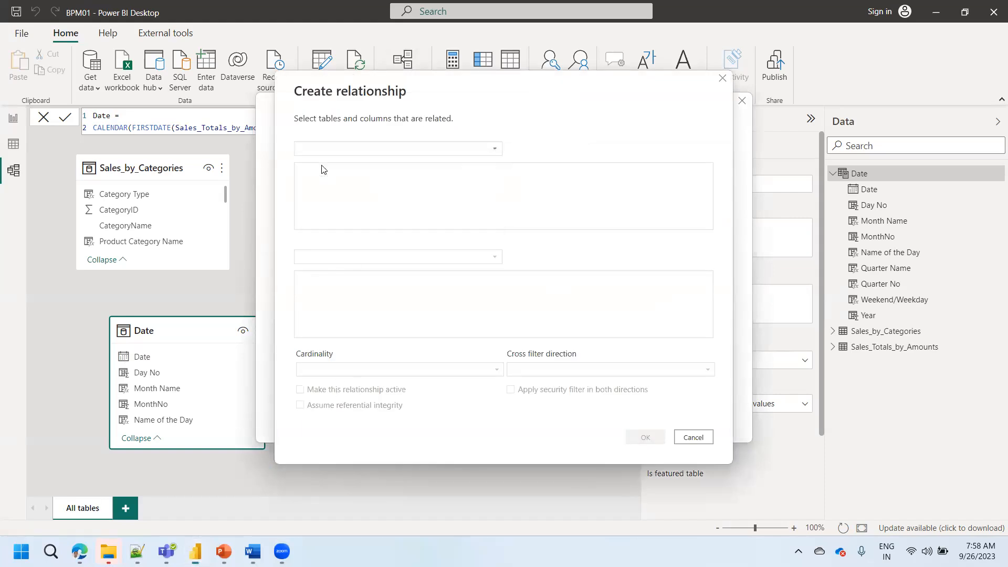
{"action": "left_click", "coordinate": [353, 257]}
{"action": "left_click", "coordinate": [347, 285]}
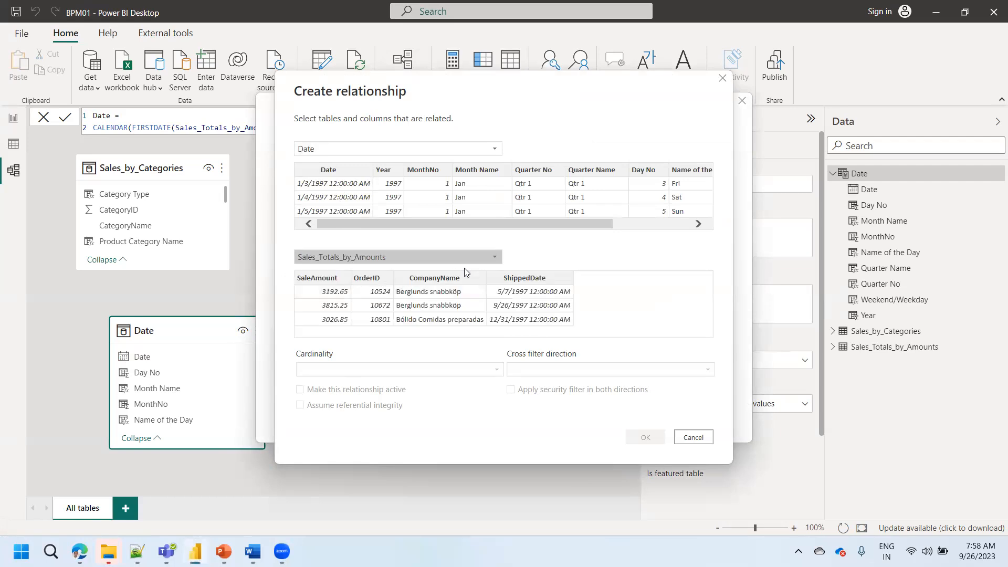
{"action": "left_click", "coordinate": [531, 280]}
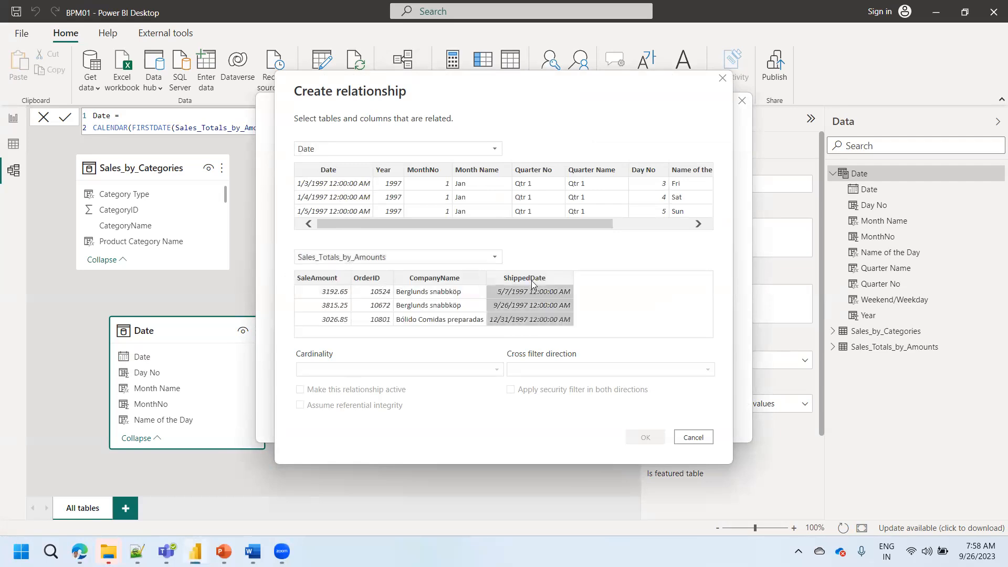
{"action": "left_click", "coordinate": [340, 179]}
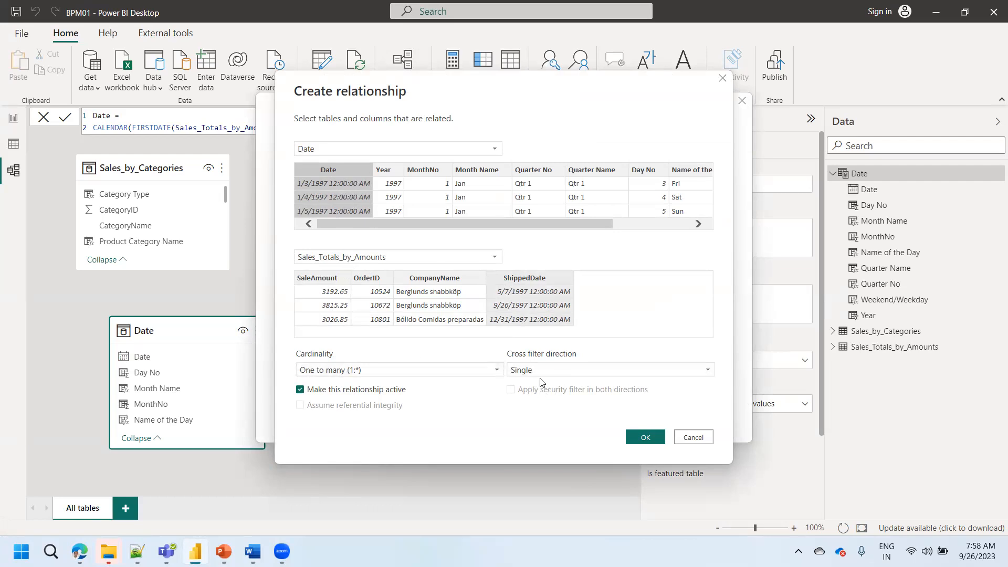
{"action": "left_click", "coordinate": [654, 439]}
{"action": "left_click", "coordinate": [713, 416]}
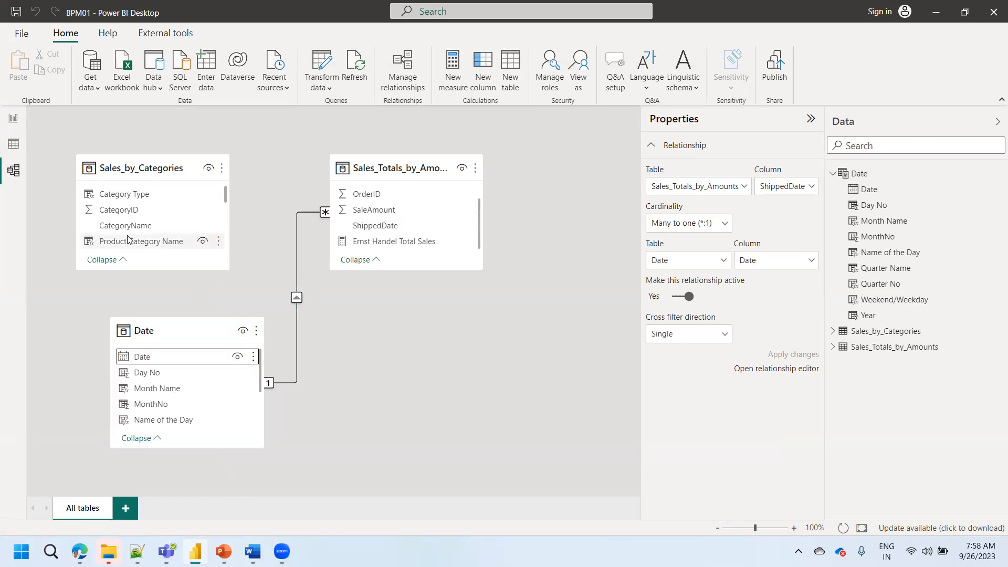
- In the report, drill the Total Sales Amount chart up to Year and expand its date hierarchy down to Month
{"action": "left_click", "coordinate": [15, 122]}
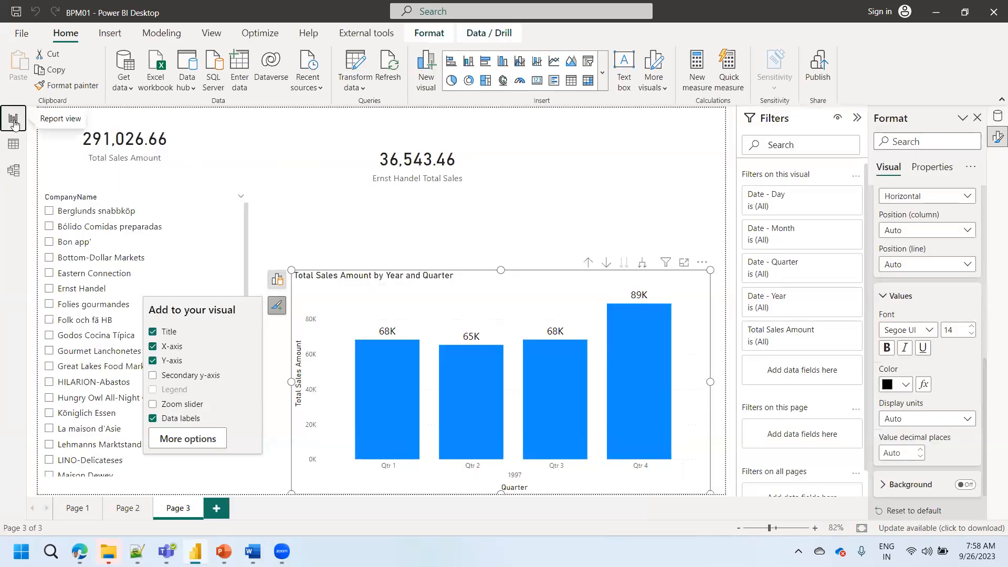
{"action": "left_click", "coordinate": [589, 264]}
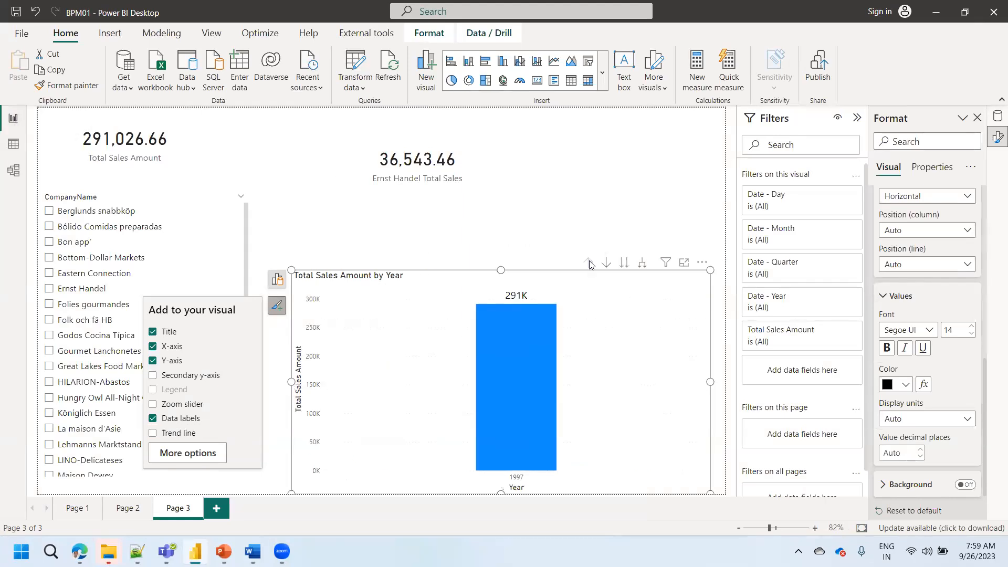
{"action": "left_click", "coordinate": [641, 269]}
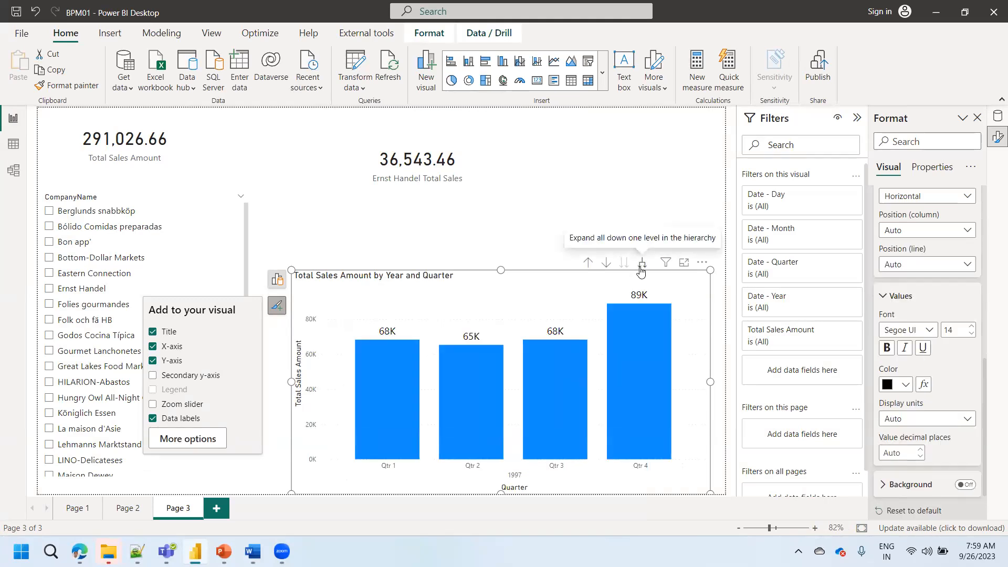
{"action": "left_click", "coordinate": [640, 269]}
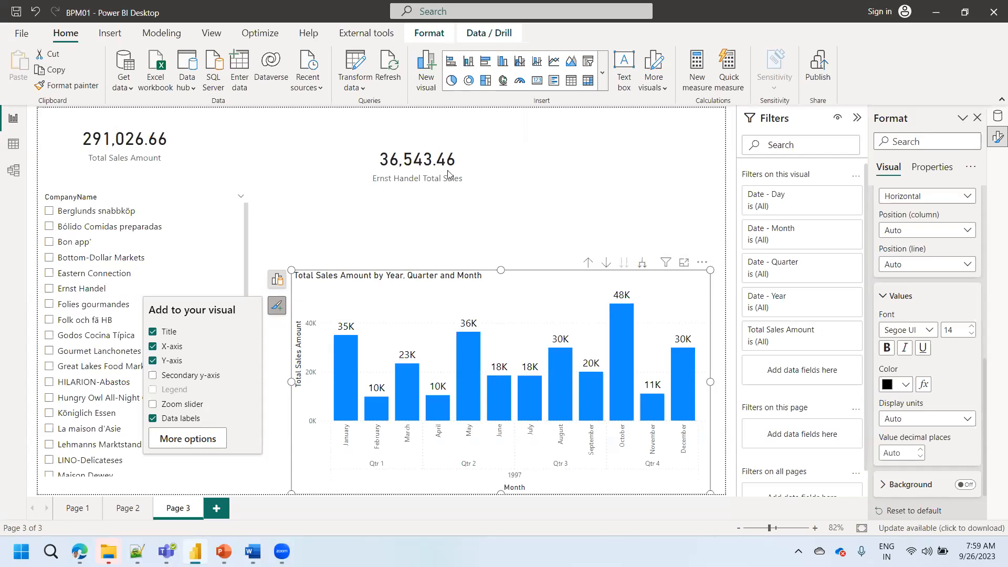
- Check the Date table's columns and replace the Date hierarchy on the chart's x-axis with Weekend/Weekday
{"action": "left_click", "coordinate": [13, 144]}
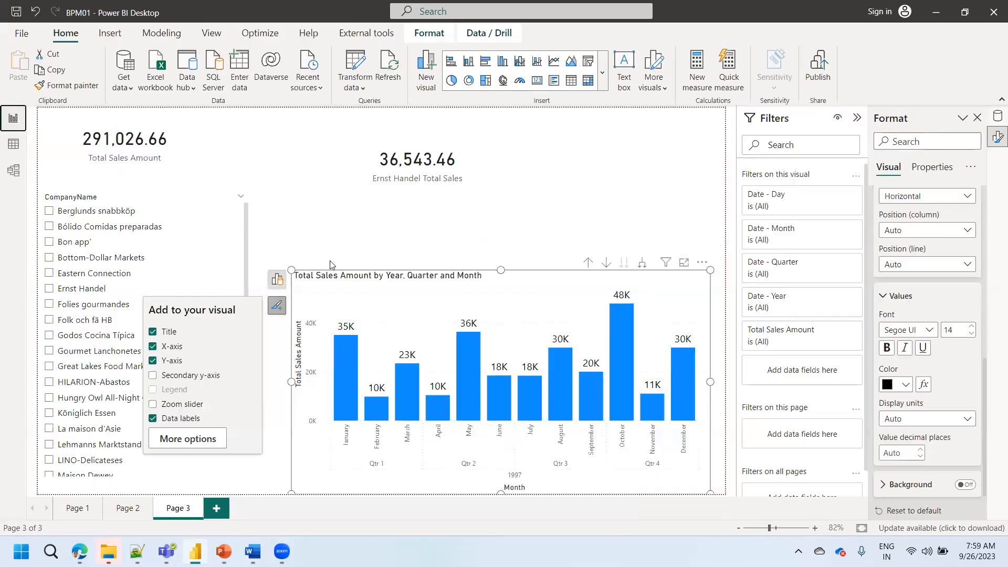
{"action": "left_click", "coordinate": [13, 118]}
{"action": "left_click", "coordinate": [277, 283]}
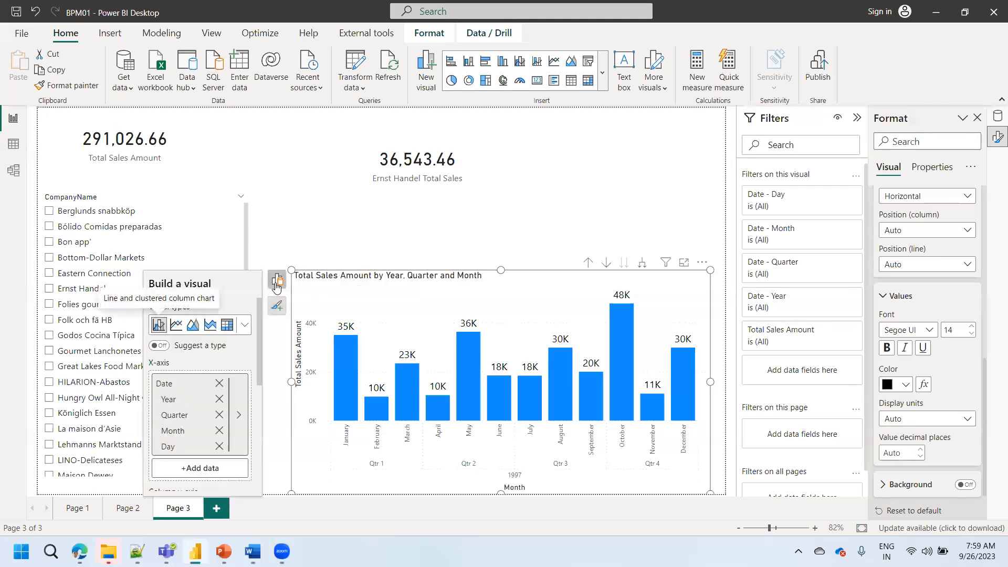
{"action": "left_click", "coordinate": [218, 388]}
{"action": "left_click", "coordinate": [199, 388]}
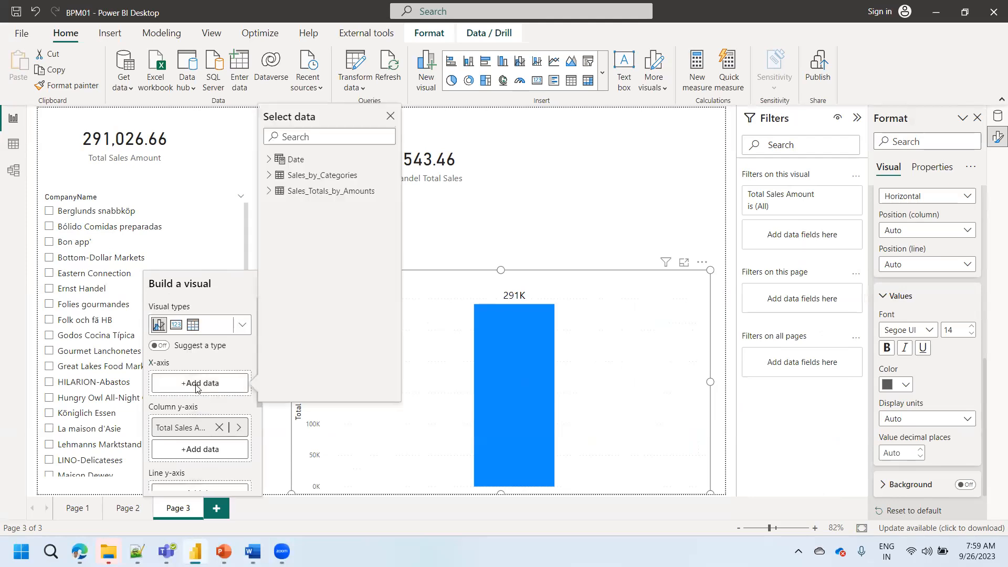
{"action": "left_click", "coordinate": [270, 160]}
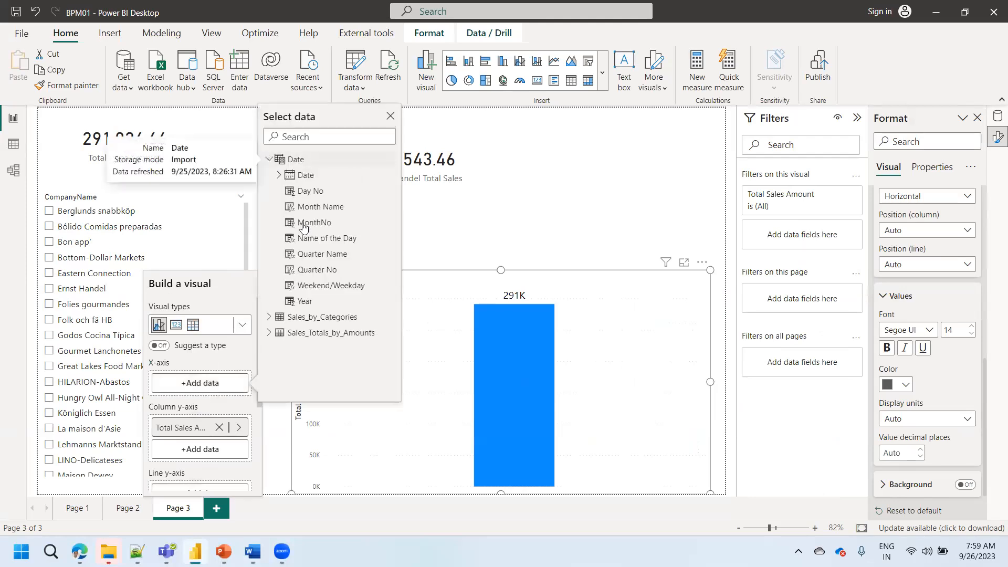
{"action": "left_click", "coordinate": [309, 286]}
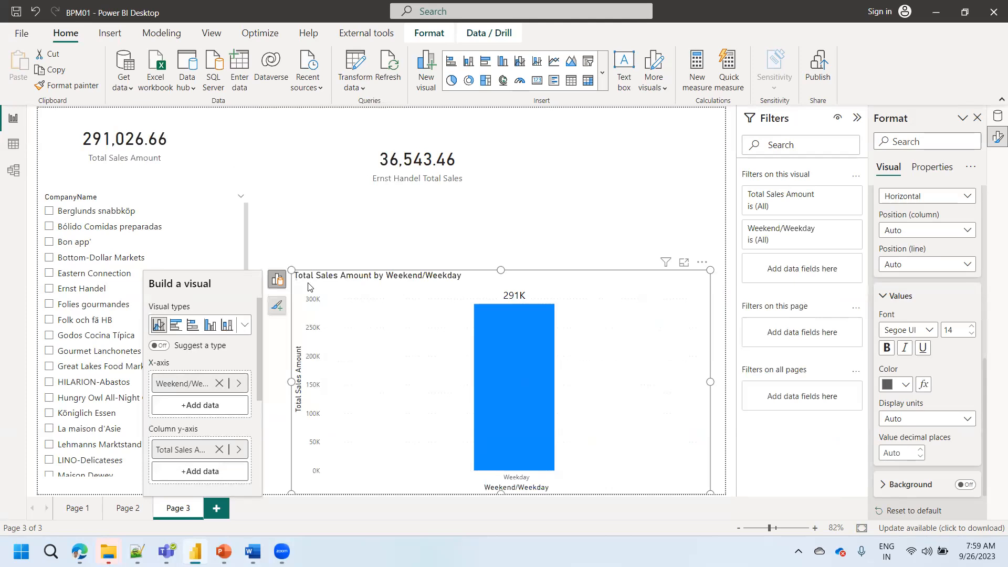
{"action": "left_click", "coordinate": [595, 227]}
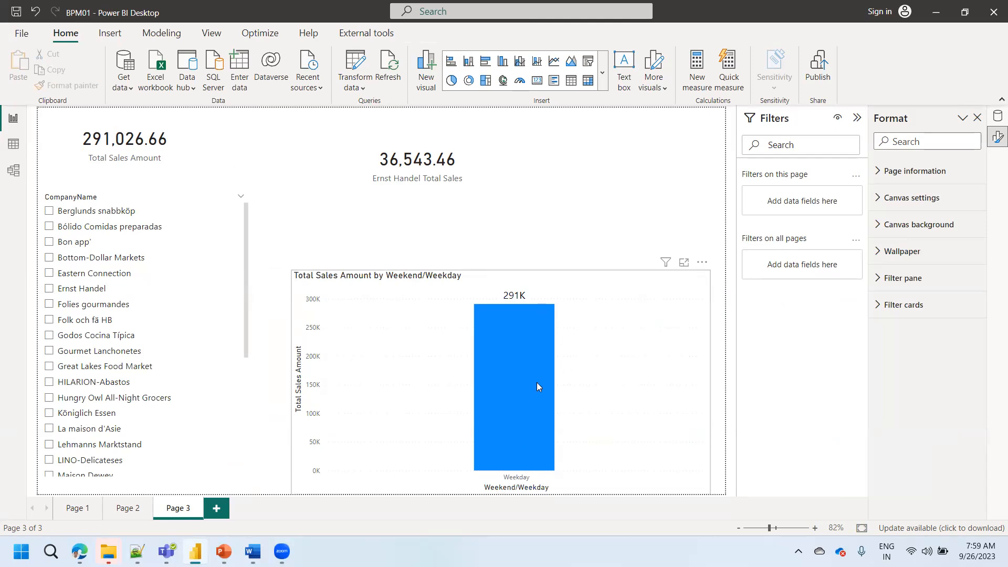
- Replace Weekend/Weekday on the chart's x-axis with Month Name from the Date table
{"action": "left_click", "coordinate": [314, 305]}
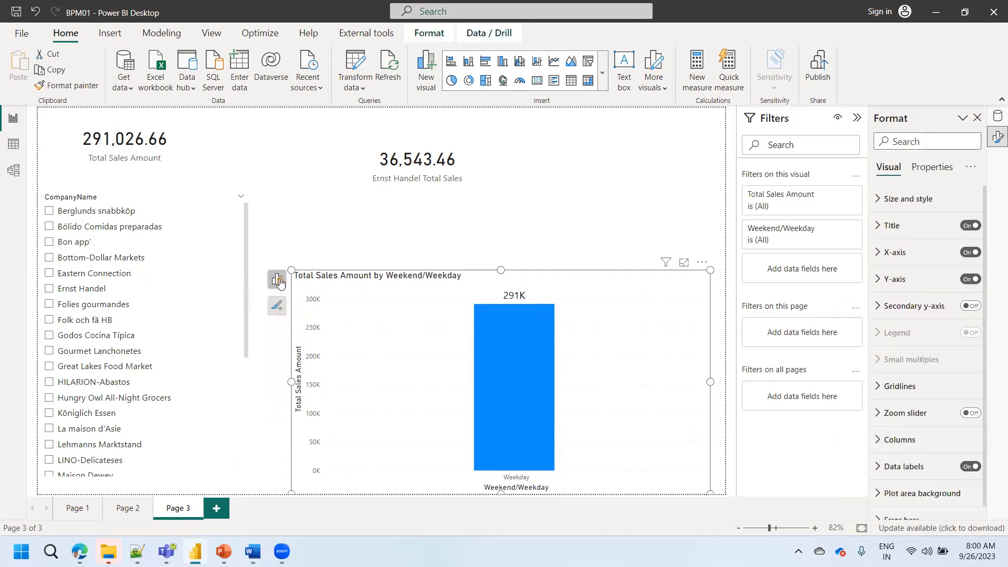
{"action": "left_click", "coordinate": [277, 278]}
{"action": "left_click", "coordinate": [219, 383]}
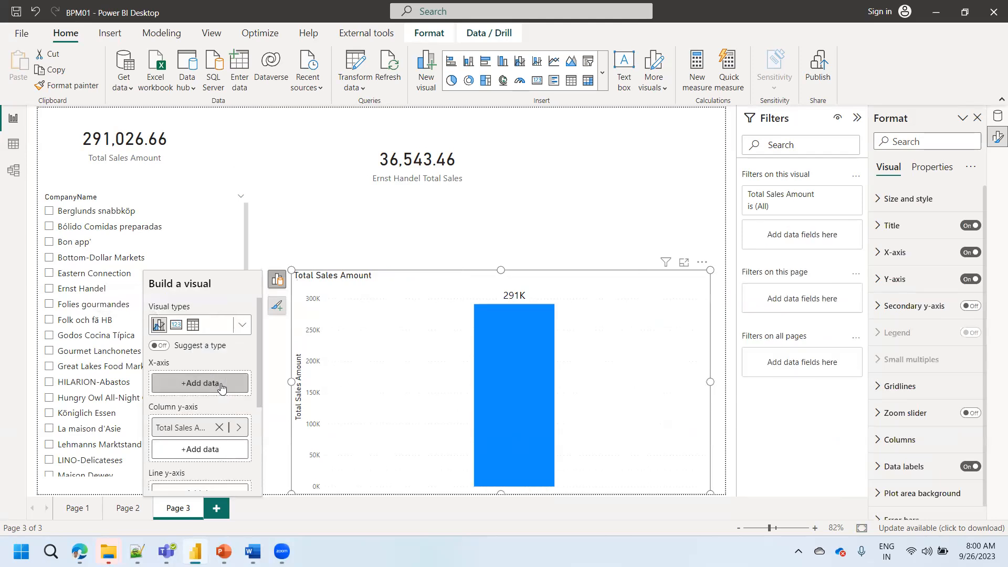
{"action": "left_click", "coordinate": [198, 384]}
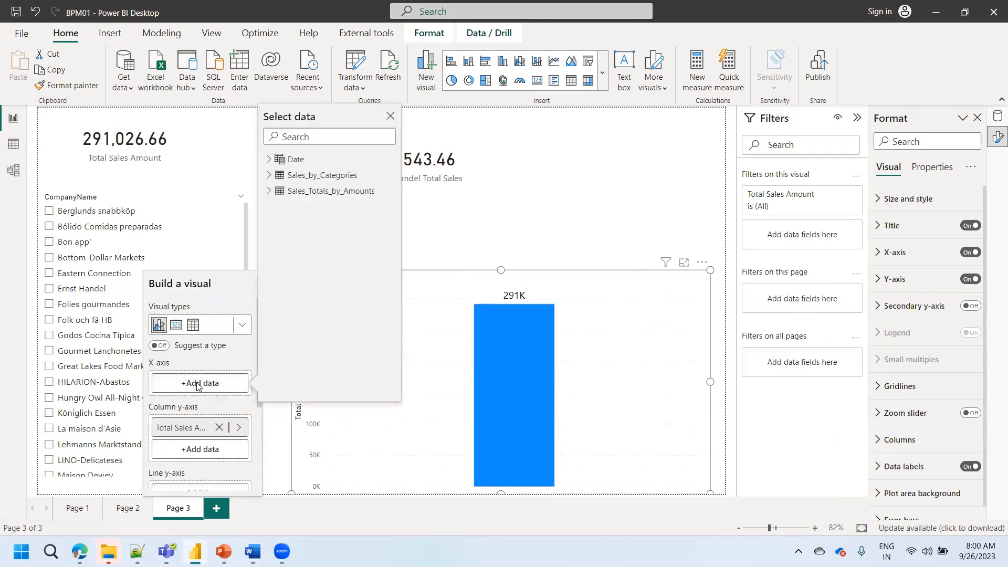
{"action": "left_click", "coordinate": [269, 159]}
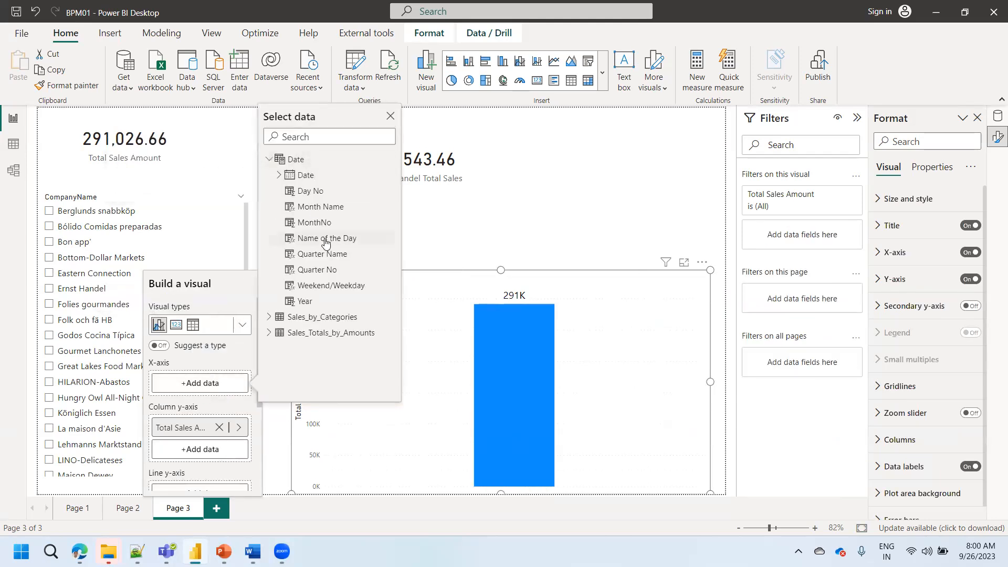
{"action": "left_click", "coordinate": [318, 208]}
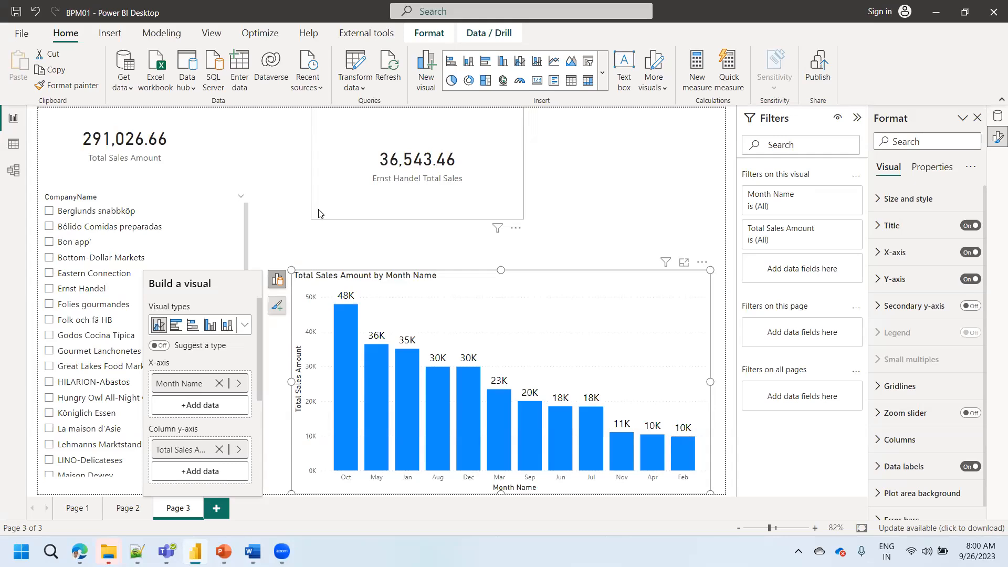
- Replace Month Name on the chart's x-axis with Quarter Name from the Date table
{"action": "left_click", "coordinate": [219, 383]}
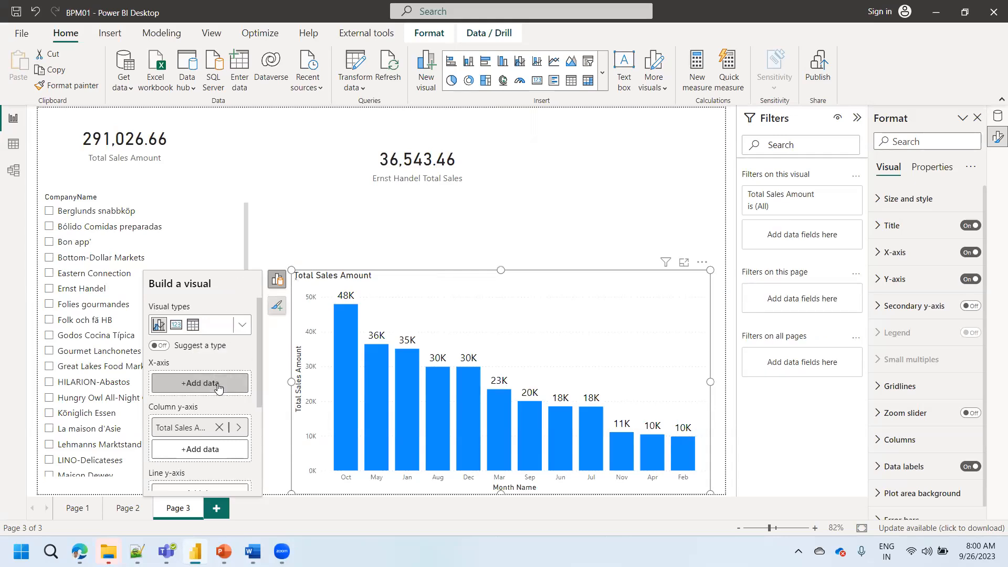
{"action": "left_click", "coordinate": [216, 384]}
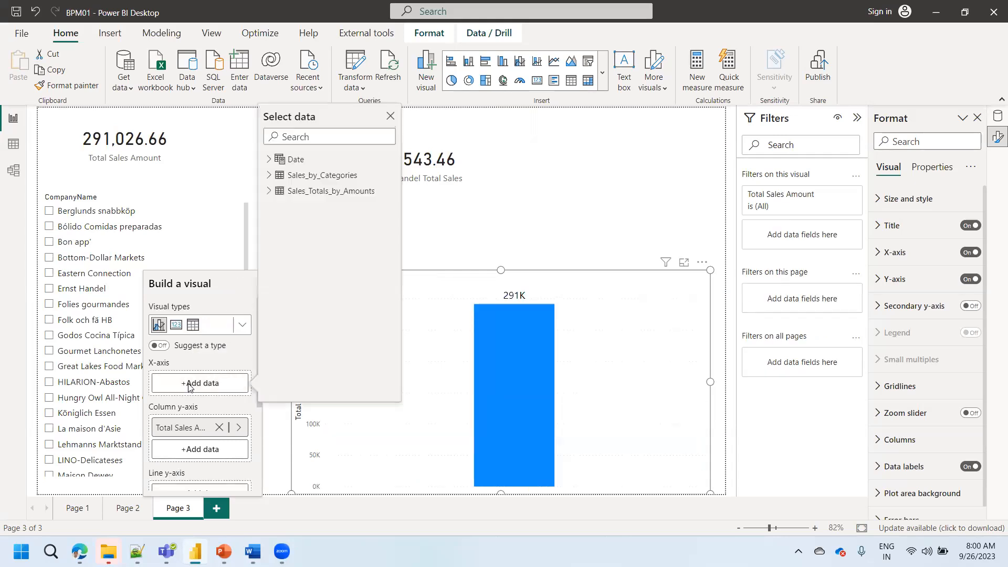
{"action": "left_click", "coordinate": [276, 160]}
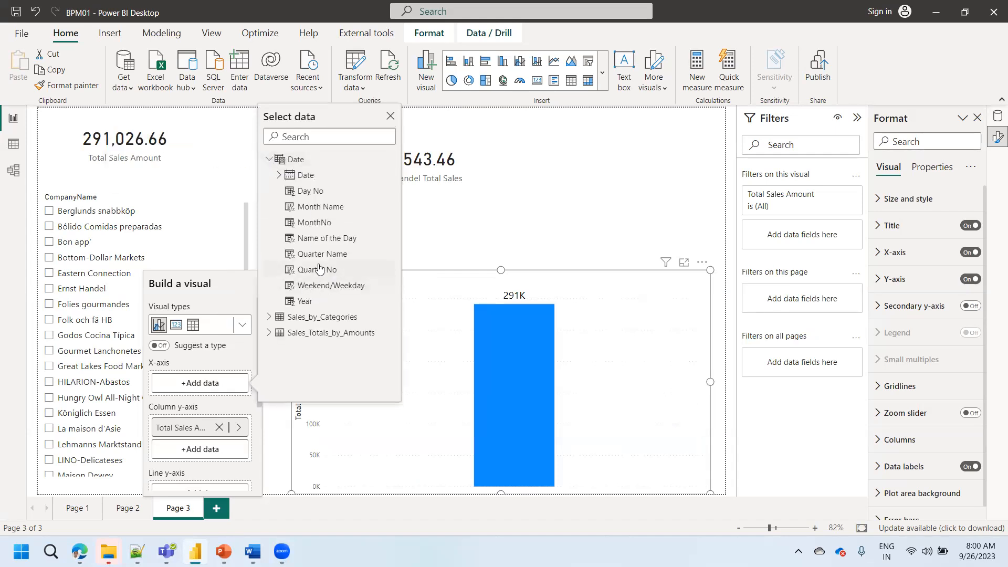
{"action": "left_click", "coordinate": [313, 250]}
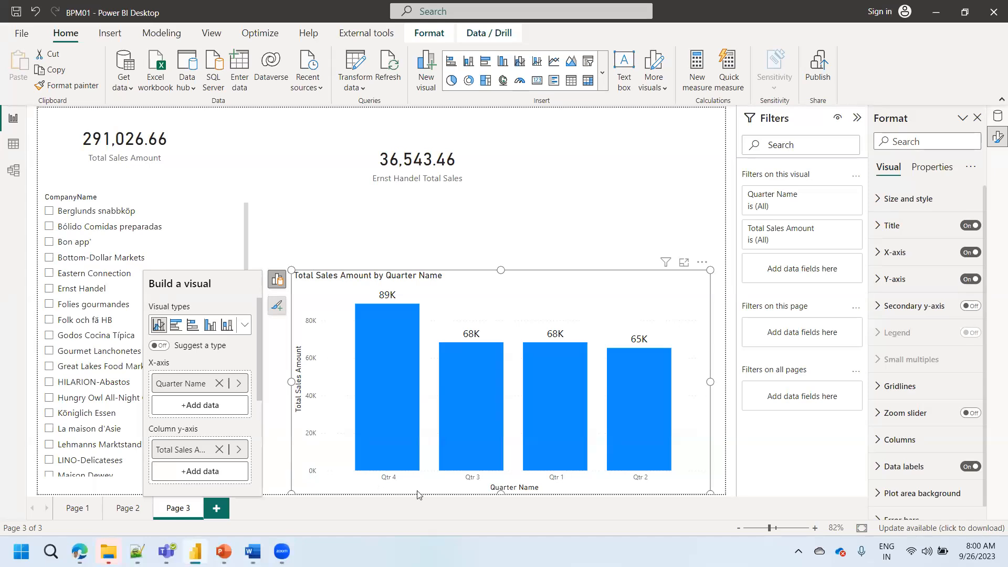
- Set the Date table's Quarter Name column to sort by the Quarter No column
{"action": "mouse_move", "coordinate": [485, 473]}
{"action": "left_click", "coordinate": [997, 116]}
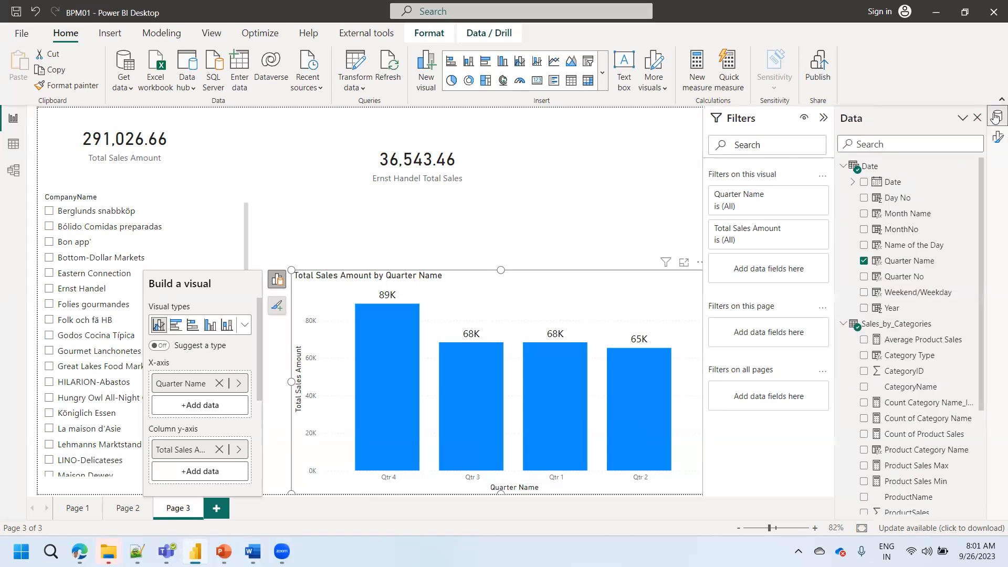
{"action": "left_click", "coordinate": [902, 261]}
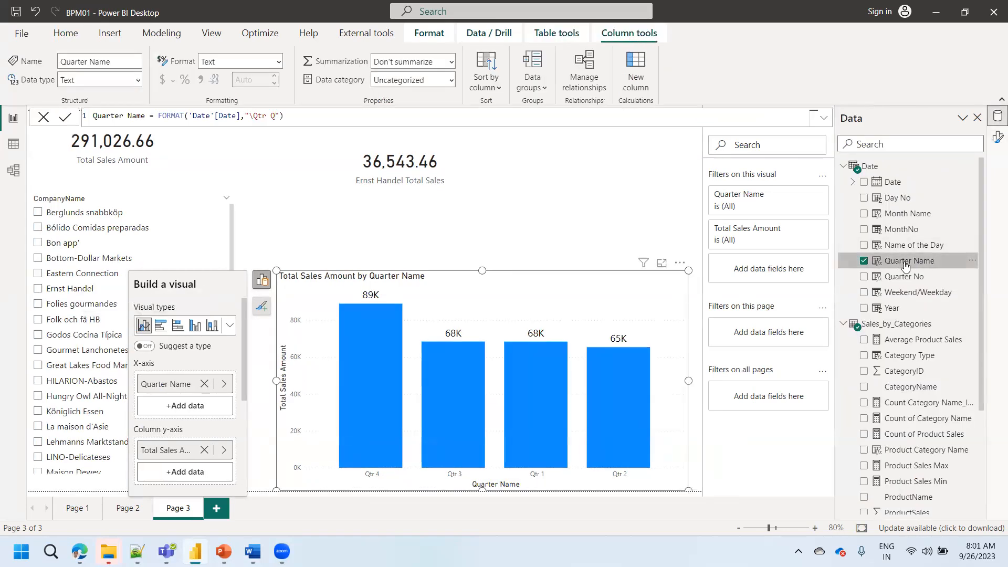
{"action": "left_click", "coordinate": [486, 79]}
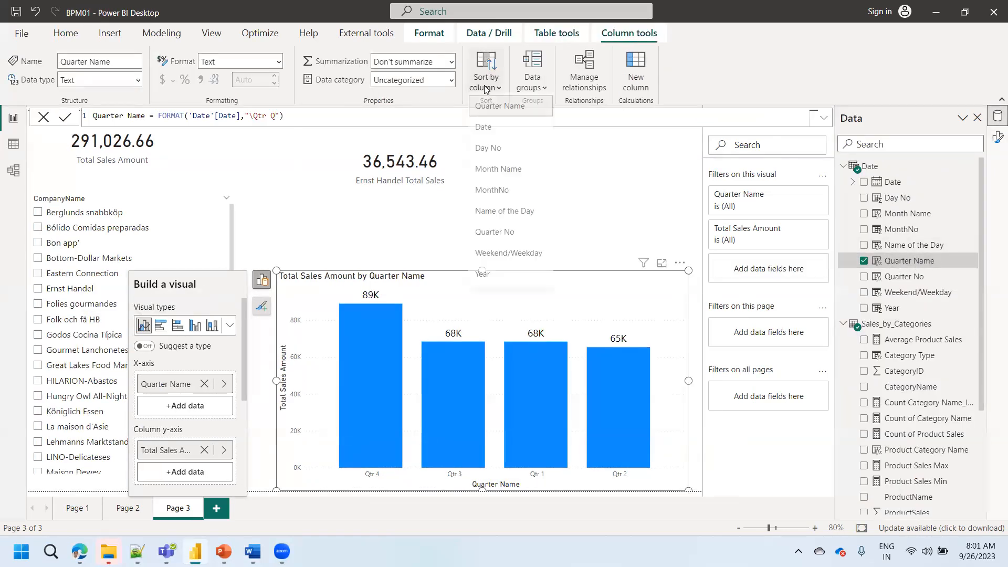
{"action": "left_click", "coordinate": [498, 237]}
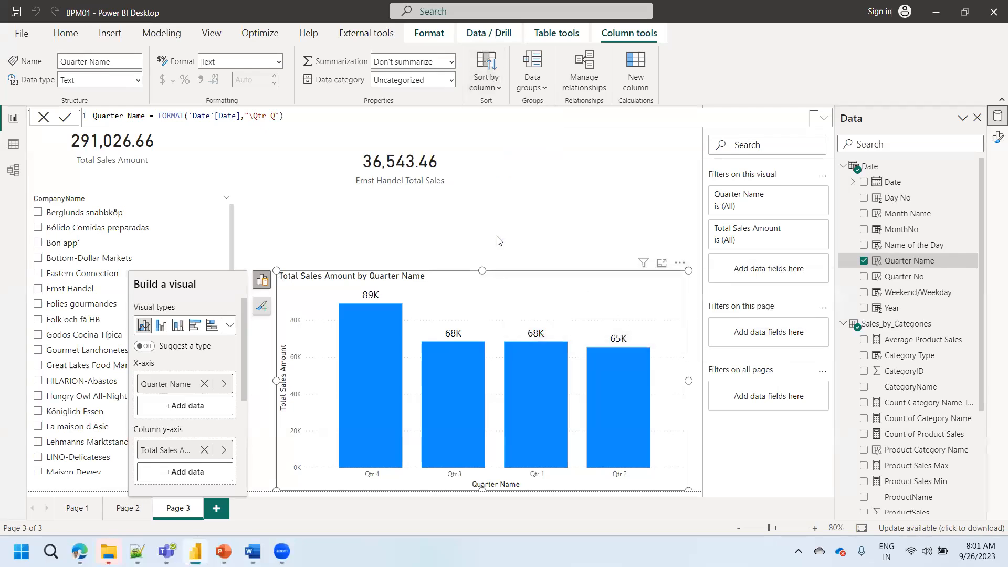
- Sort the Total Sales Amount chart's axis by Quarter Name
{"action": "left_click", "coordinate": [678, 265]}
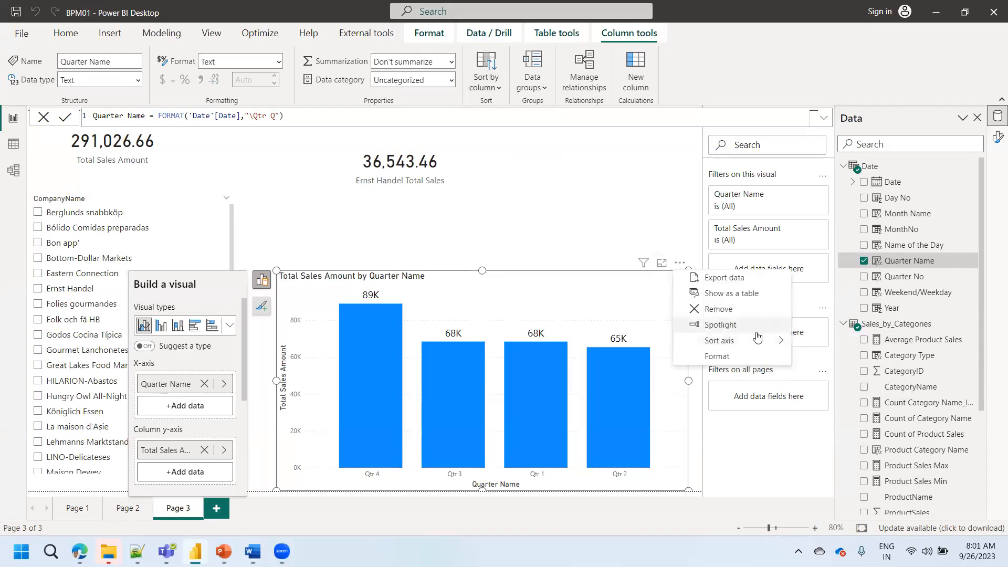
{"action": "mouse_move", "coordinate": [761, 340]}
{"action": "left_click", "coordinate": [838, 341]}
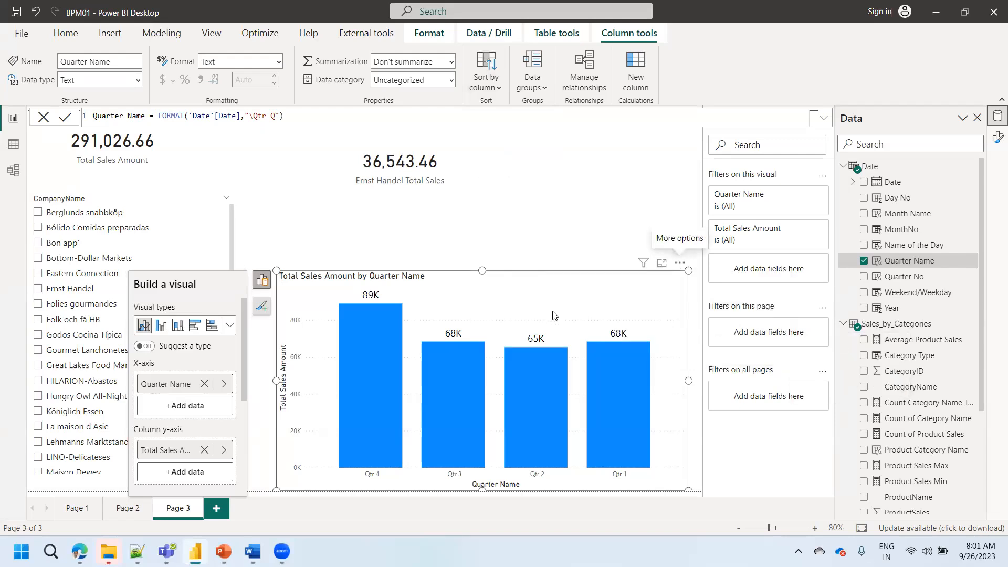
- In the Date table's data, remove the "Qtr " prefix from Quarter No so its formula is QUARTER('Date'[Date])
{"action": "left_click", "coordinate": [10, 149]}
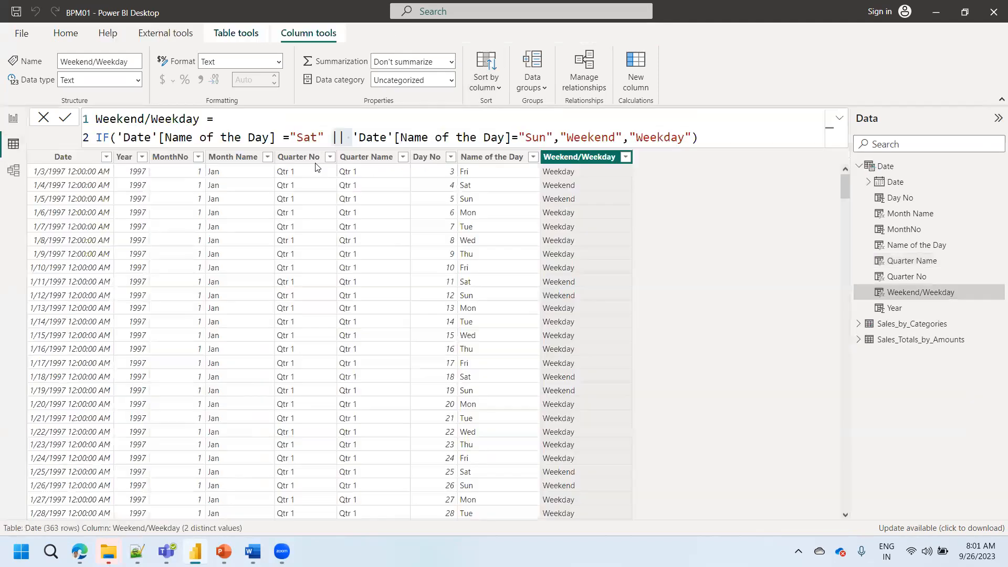
{"action": "left_click", "coordinate": [300, 157]}
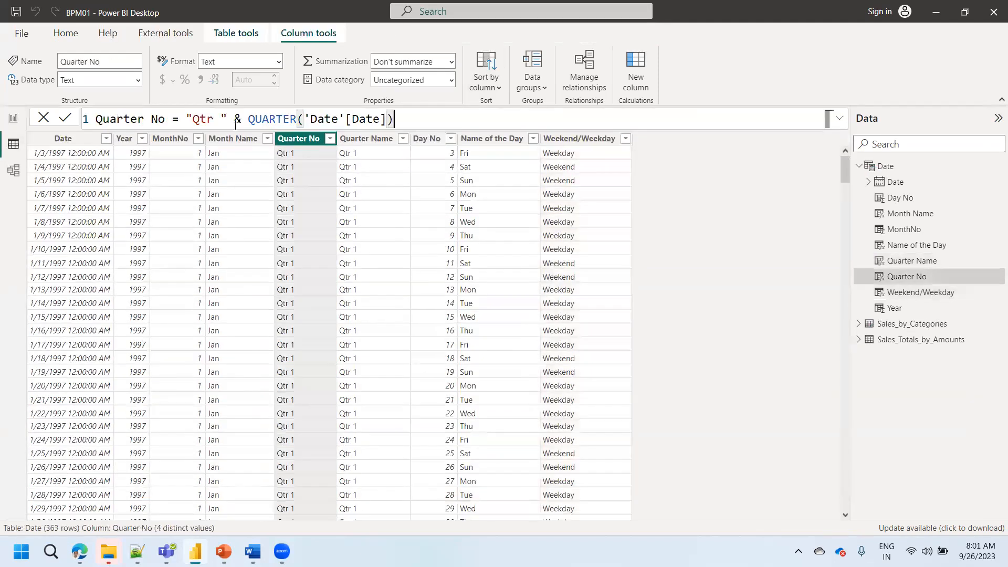
{"action": "left_click_drag", "start_coordinate": [219, 117], "coordinate": [186, 117]}
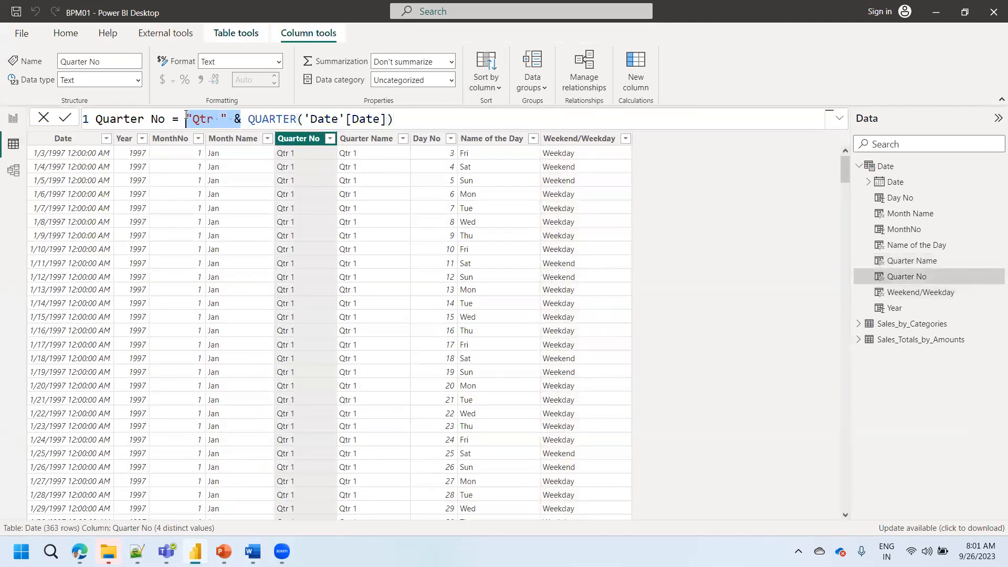
{"action": "key", "text": "BackSpace"}
{"action": "key", "text": "BackSpace"}
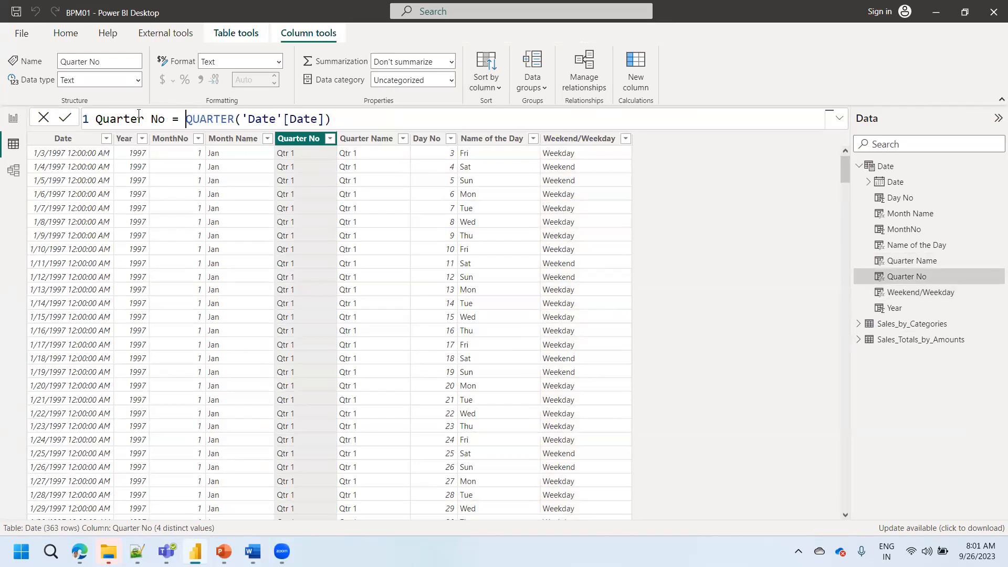
{"action": "left_click", "coordinate": [62, 118]}
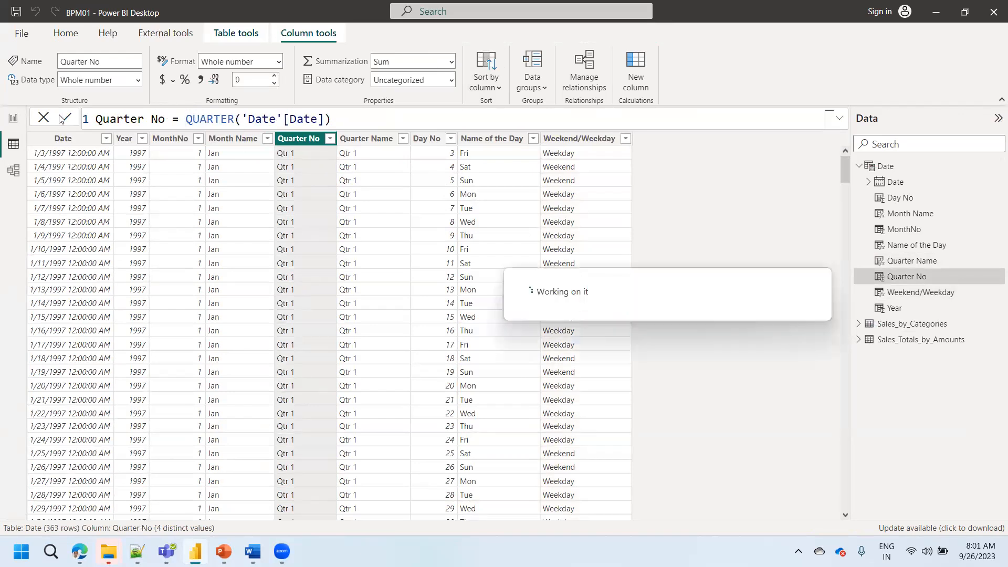
- Back in the report, reapply sorting of Quarter Name by Quarter No and re-add Quarter Name to the chart's x-axis in ascending order
{"action": "left_click", "coordinate": [13, 118]}
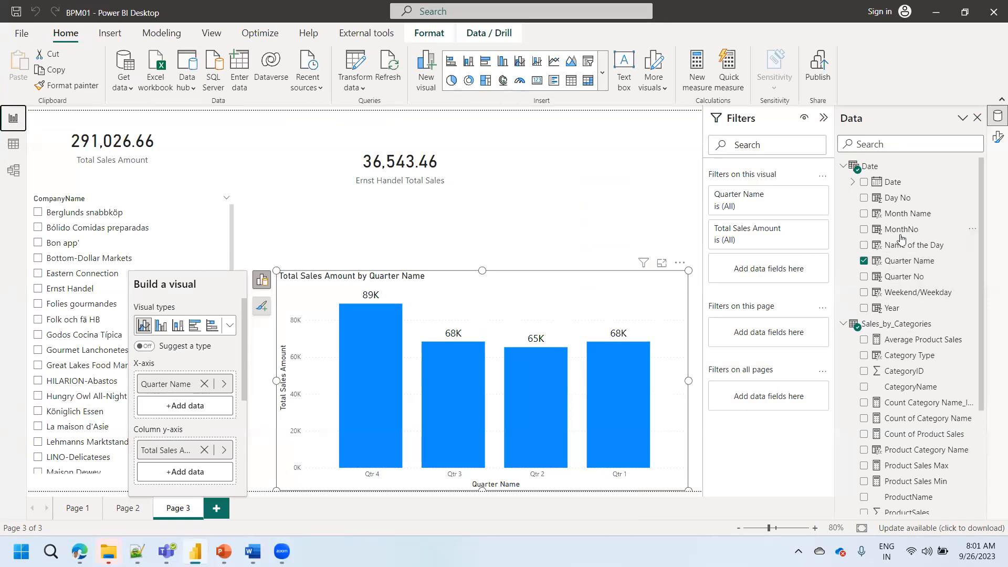
{"action": "left_click", "coordinate": [903, 261]}
{"action": "left_click", "coordinate": [486, 79]}
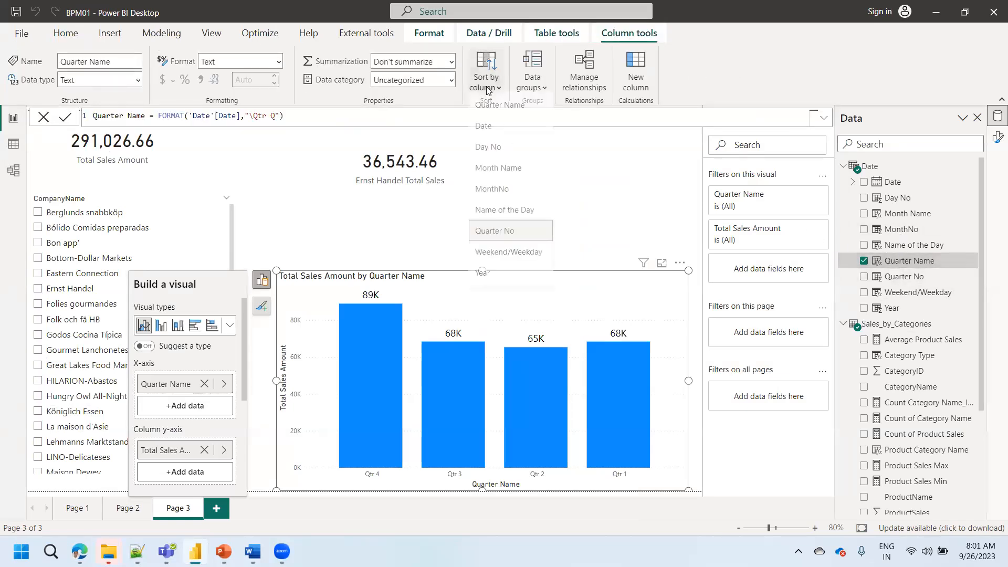
{"action": "left_click", "coordinate": [500, 235]}
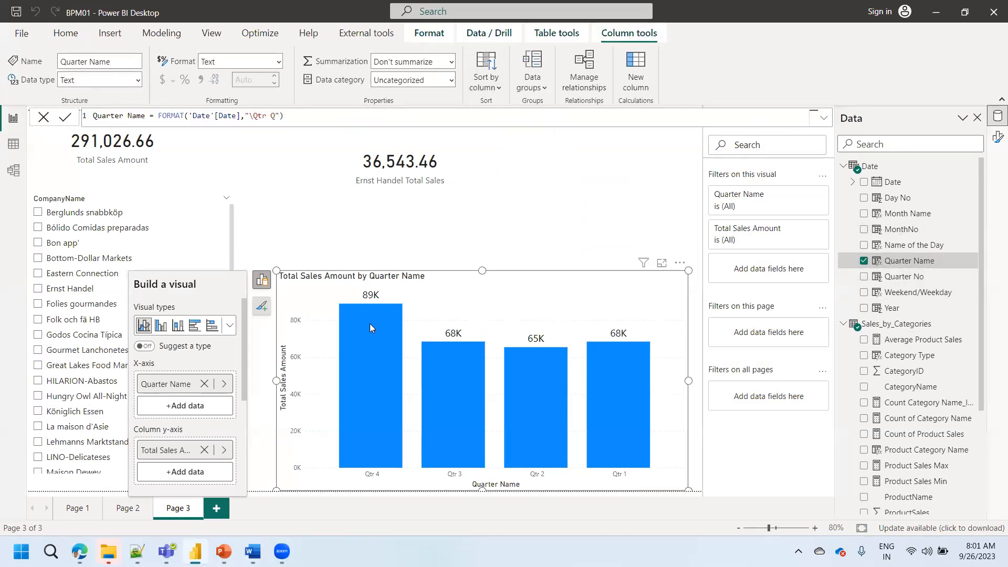
{"action": "left_click", "coordinate": [204, 384]}
{"action": "left_click_drag", "start_coordinate": [884, 262], "coordinate": [606, 320]}
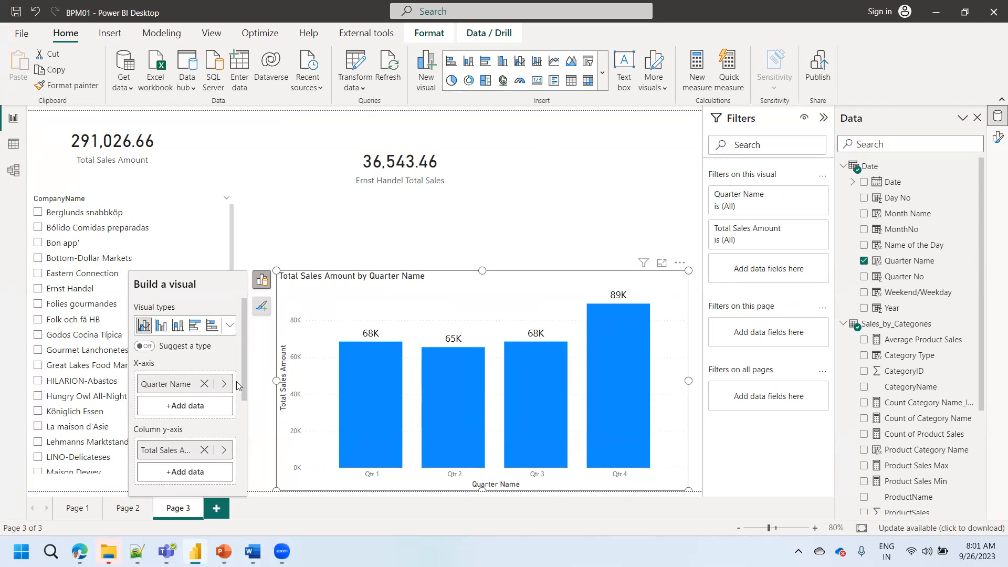
- Replace Quarter Name on the chart's x-axis with the Date table's Month Name
{"action": "left_click", "coordinate": [204, 384]}
{"action": "left_click", "coordinate": [185, 384]}
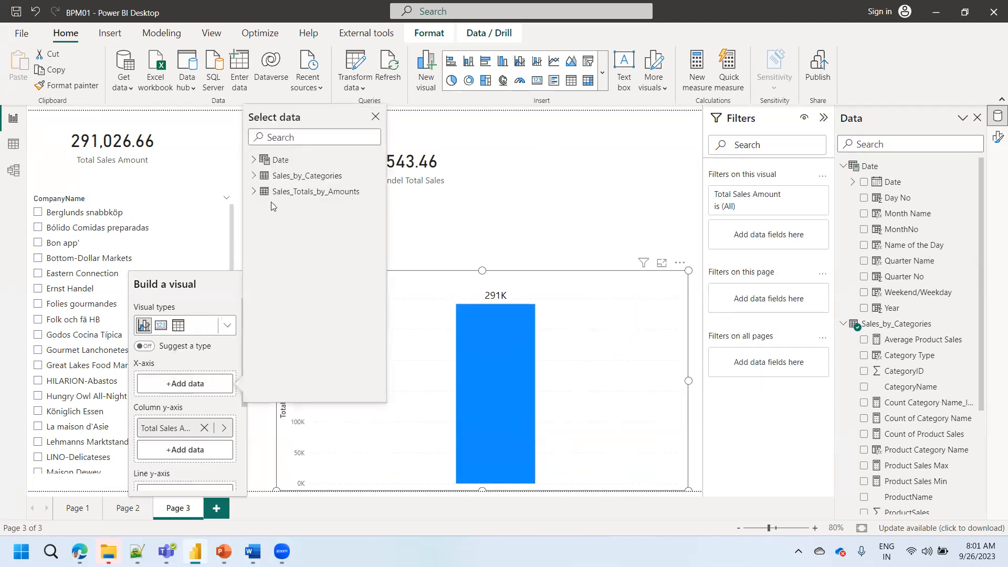
{"action": "left_click", "coordinate": [254, 160]}
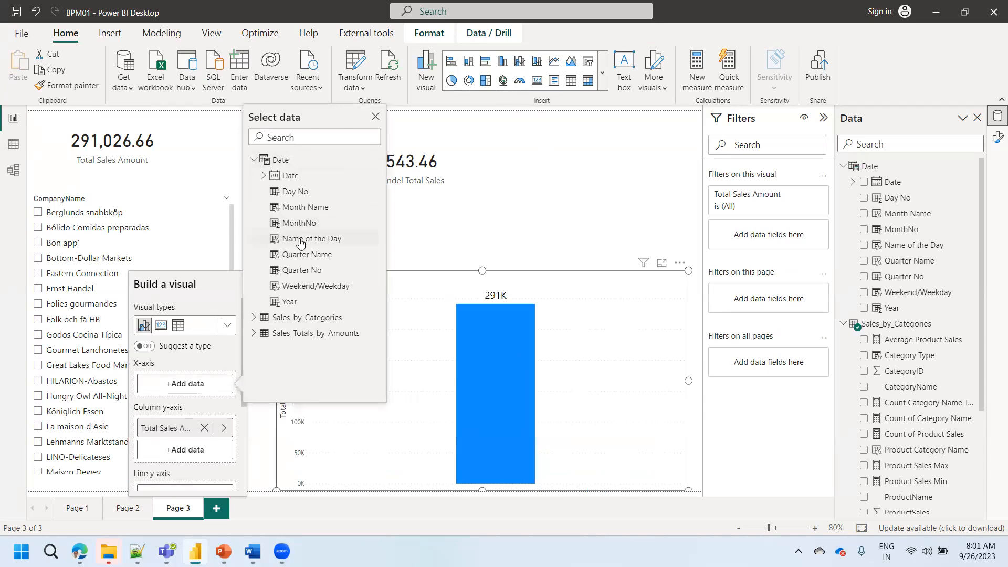
{"action": "left_click", "coordinate": [299, 207]}
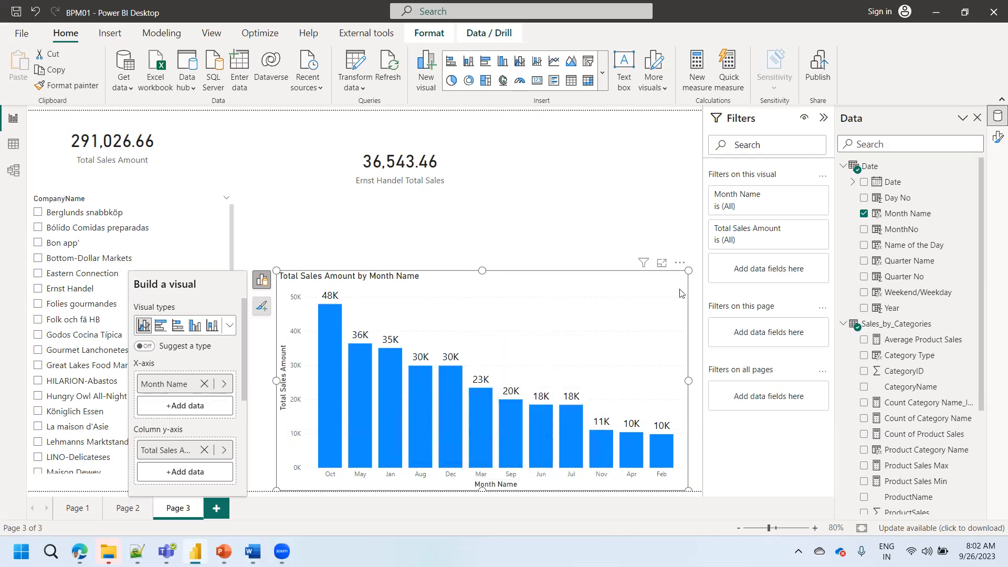
- Set the Date table's Month Name column to sort by the MonthNo column
{"action": "left_click", "coordinate": [910, 215]}
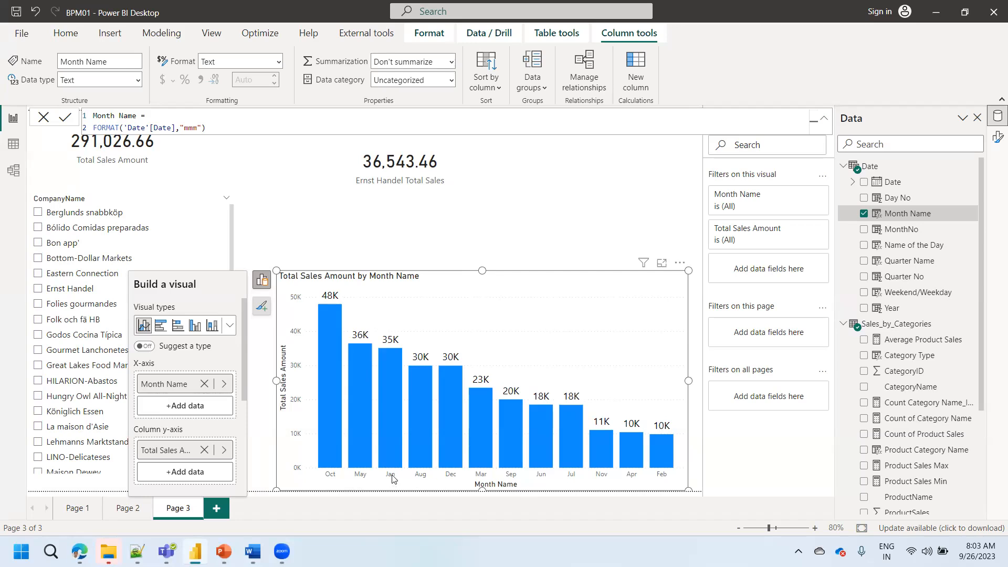
{"action": "mouse_move", "coordinate": [388, 453]}
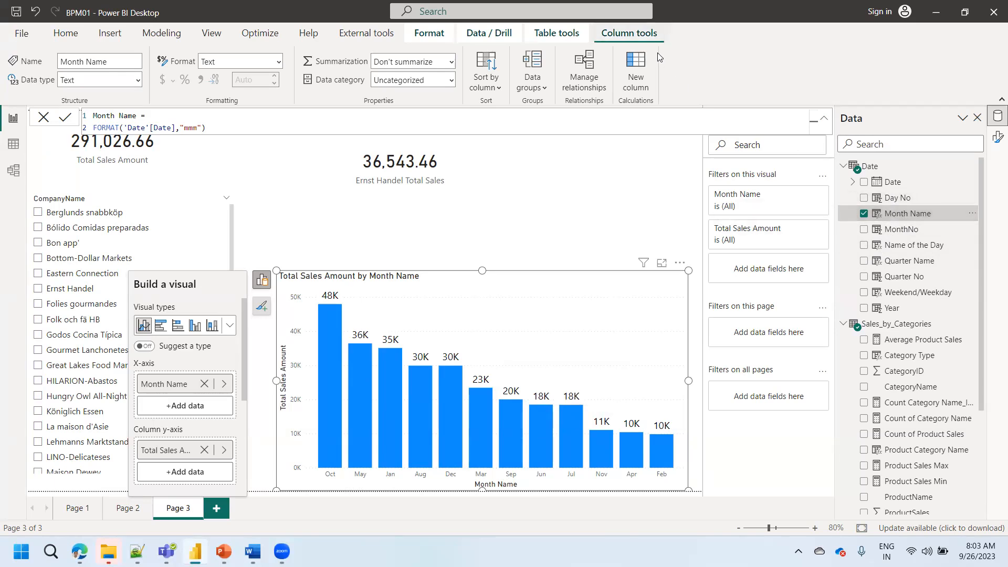
{"action": "left_click", "coordinate": [496, 90]}
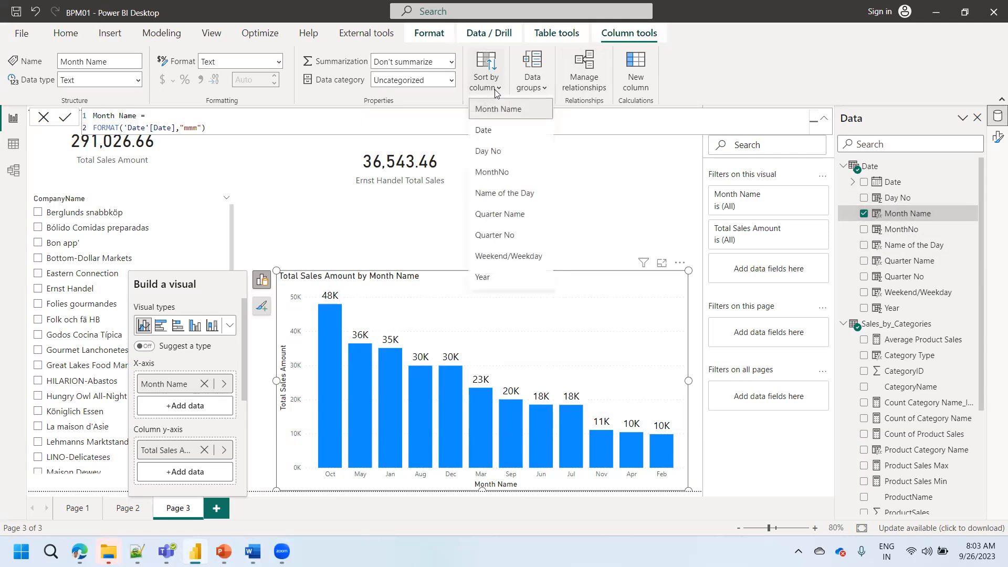
{"action": "left_click", "coordinate": [493, 173]}
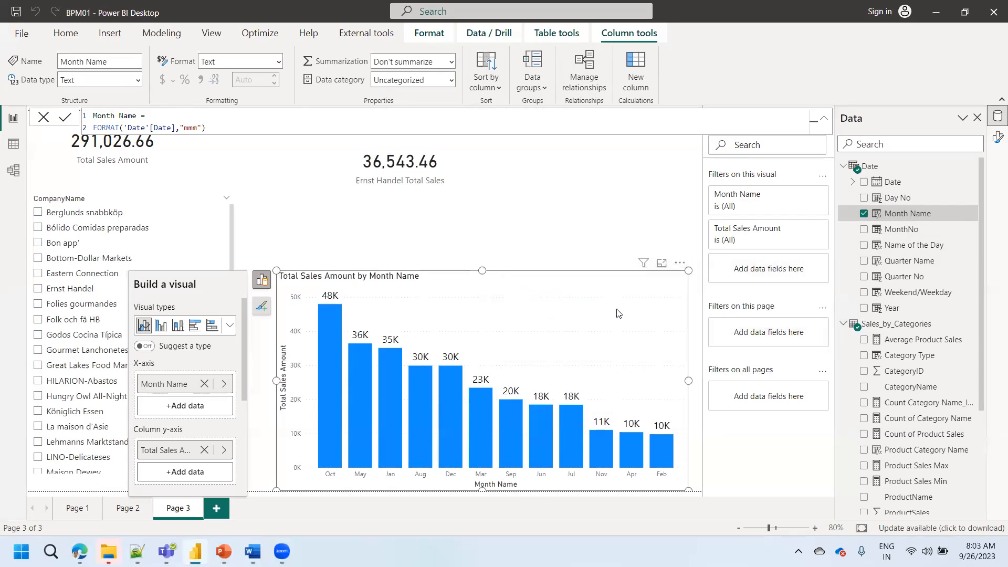
- Sort the Total Sales Amount chart's axis by Month Name in ascending order and deselect the chart
{"action": "left_click", "coordinate": [680, 263]}
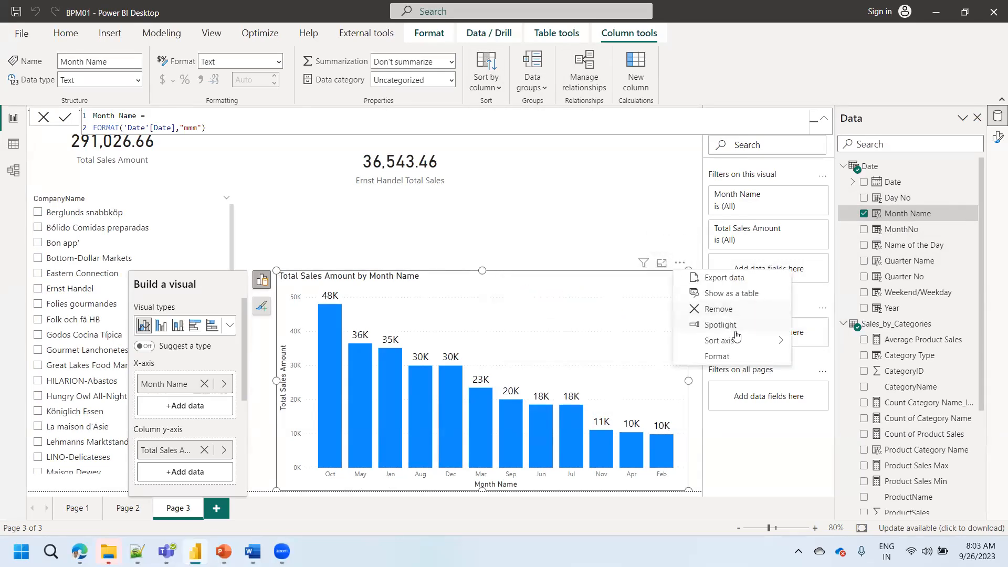
{"action": "mouse_move", "coordinate": [735, 341]}
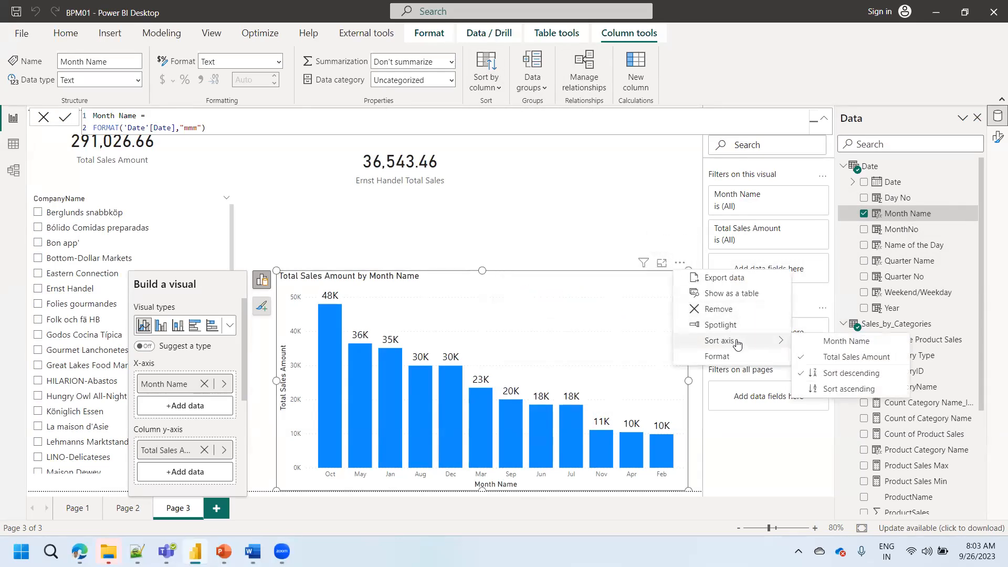
{"action": "left_click", "coordinate": [846, 341]}
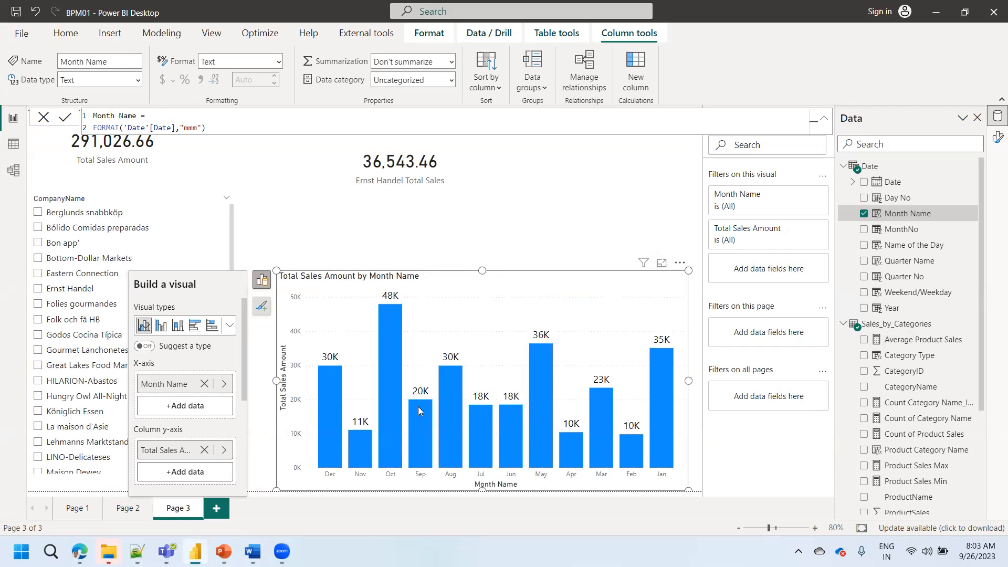
{"action": "left_click", "coordinate": [681, 265]}
{"action": "mouse_move", "coordinate": [724, 347]}
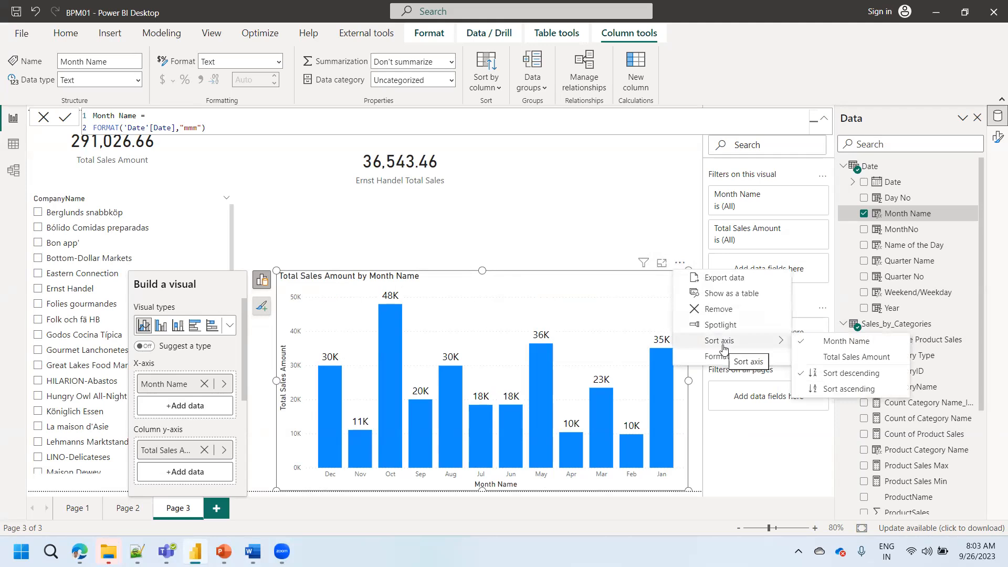
{"action": "left_click", "coordinate": [844, 388]}
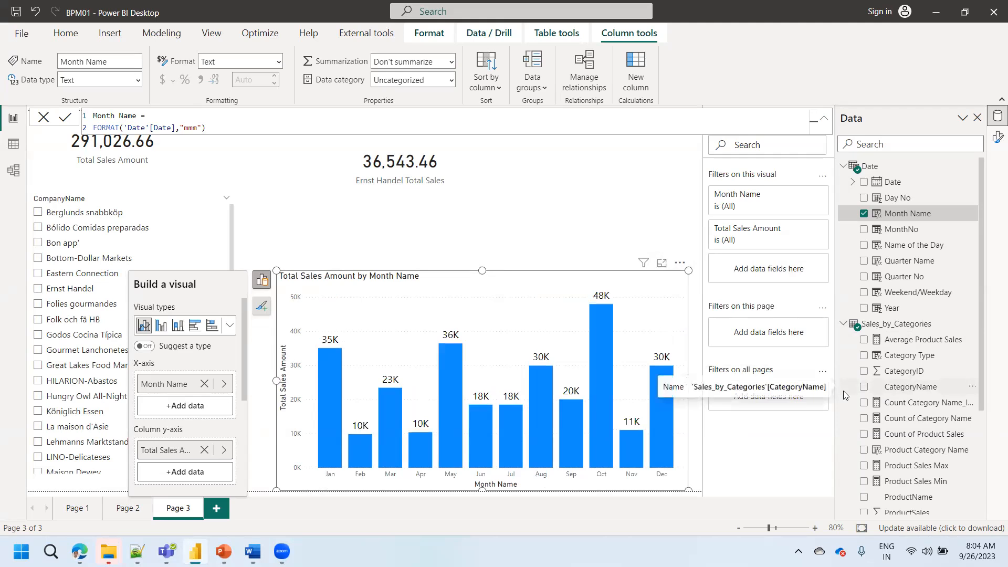
{"action": "left_click", "coordinate": [544, 233]}
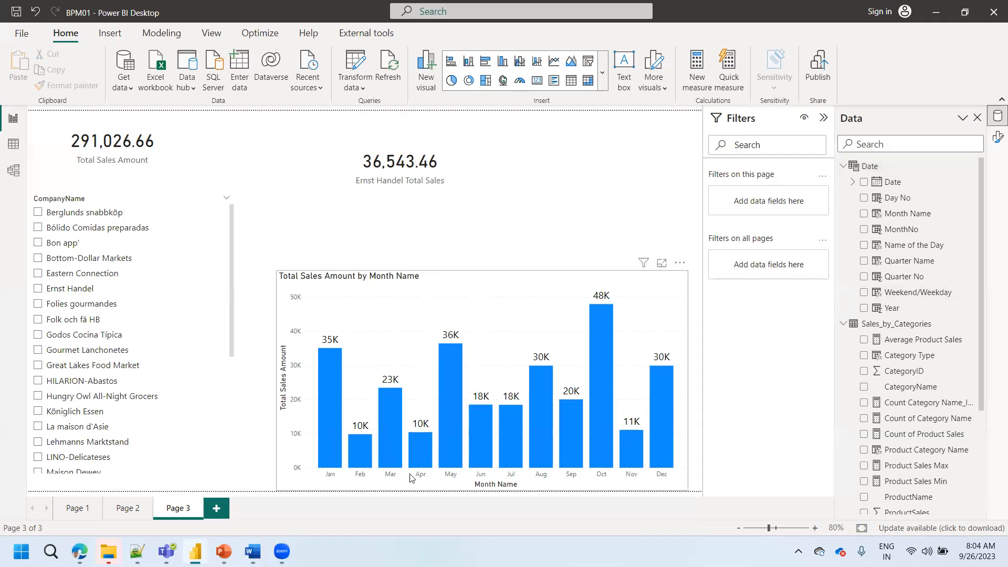
- Close the BPM01 report in Power BI Desktop and the DAX scenarios presentation in PowerPoint
{"action": "mouse_move", "coordinate": [579, 464]}
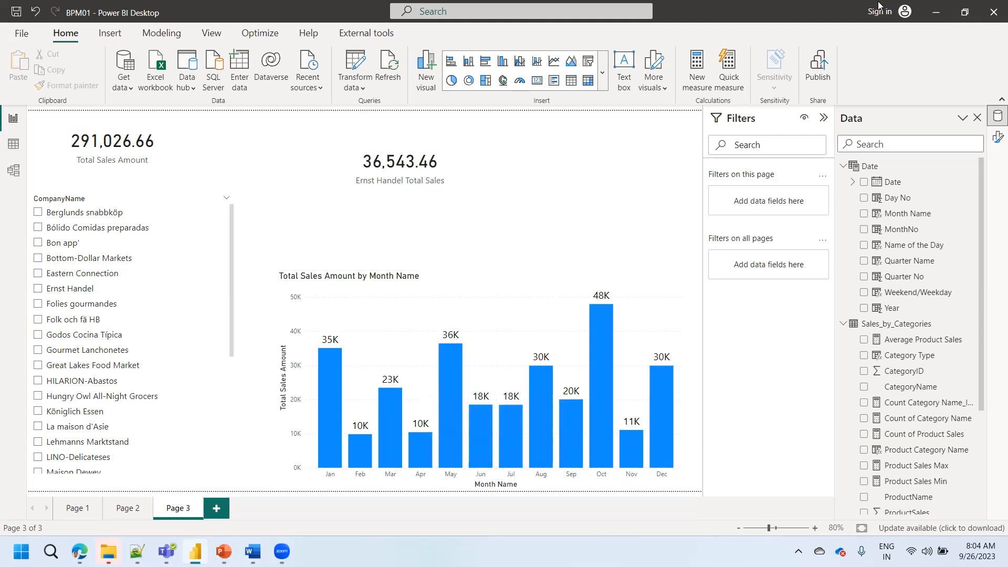
{"action": "left_click", "coordinate": [993, 21]}
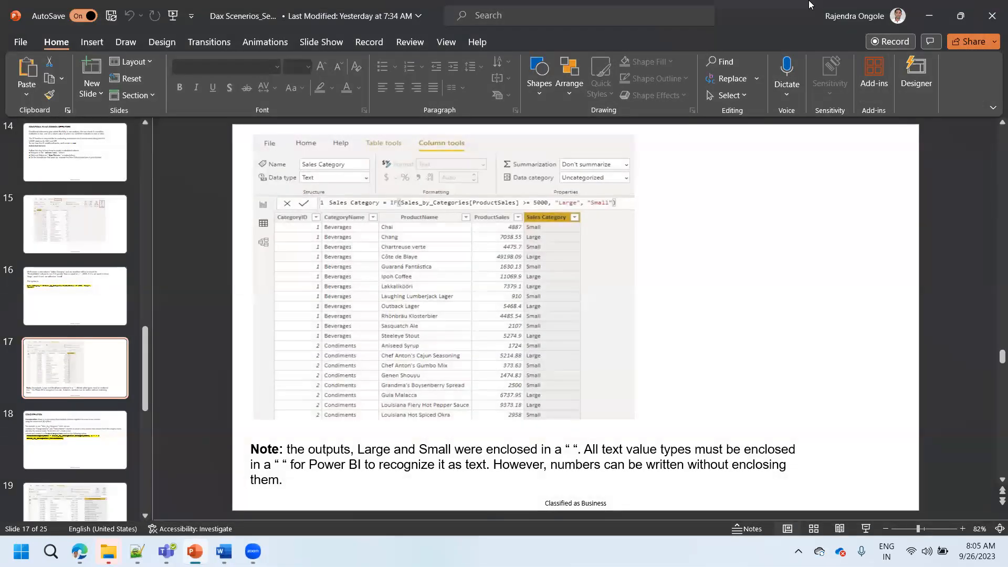
{"action": "left_click", "coordinate": [993, 16]}
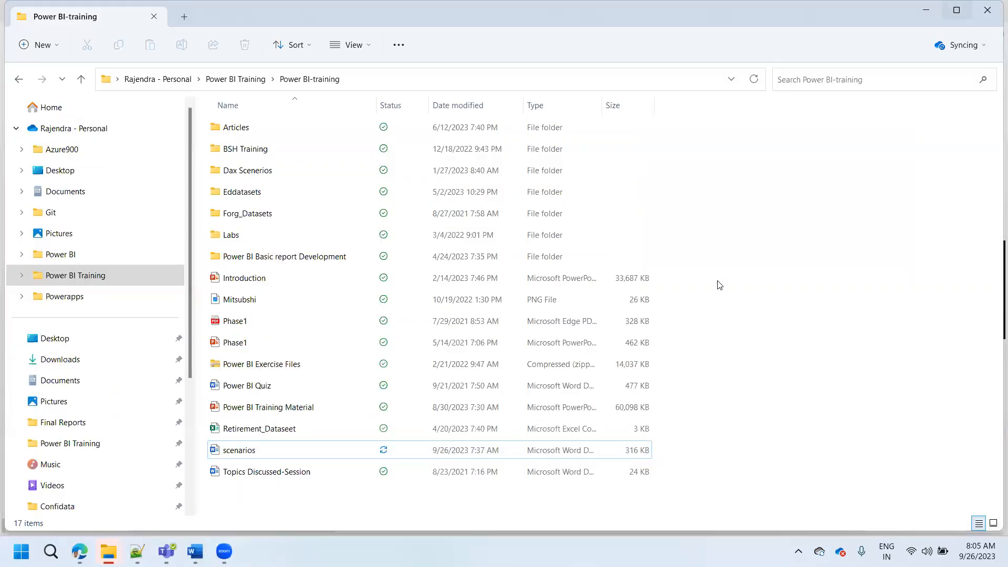
- Switch to the scenarios document in Word and review the VanArsdel scenario, its measures, table relationships and year-to-date exercises
{"action": "left_click", "coordinate": [200, 547]}
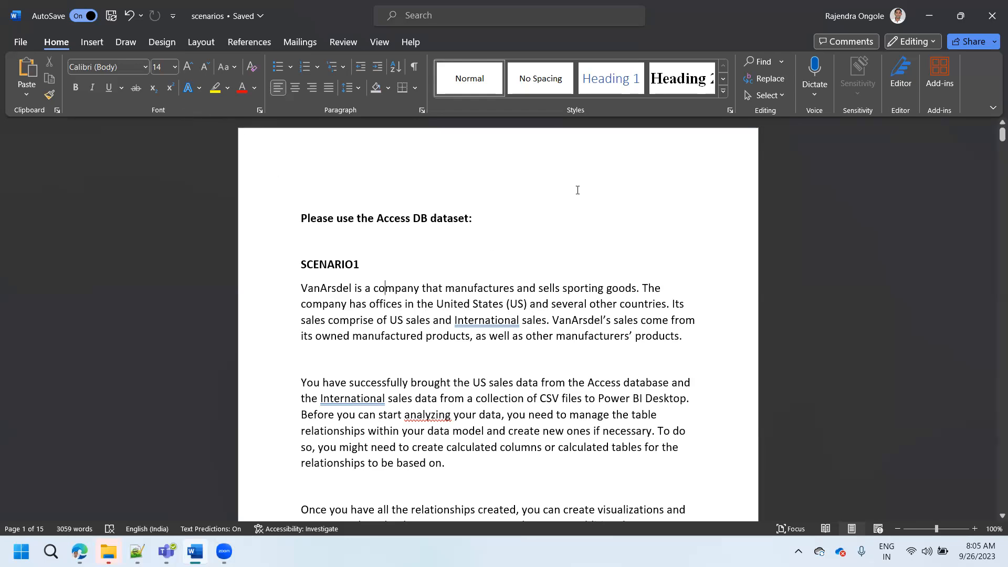
{"action": "left_click_drag", "start_coordinate": [992, 139], "coordinate": [992, 149]}
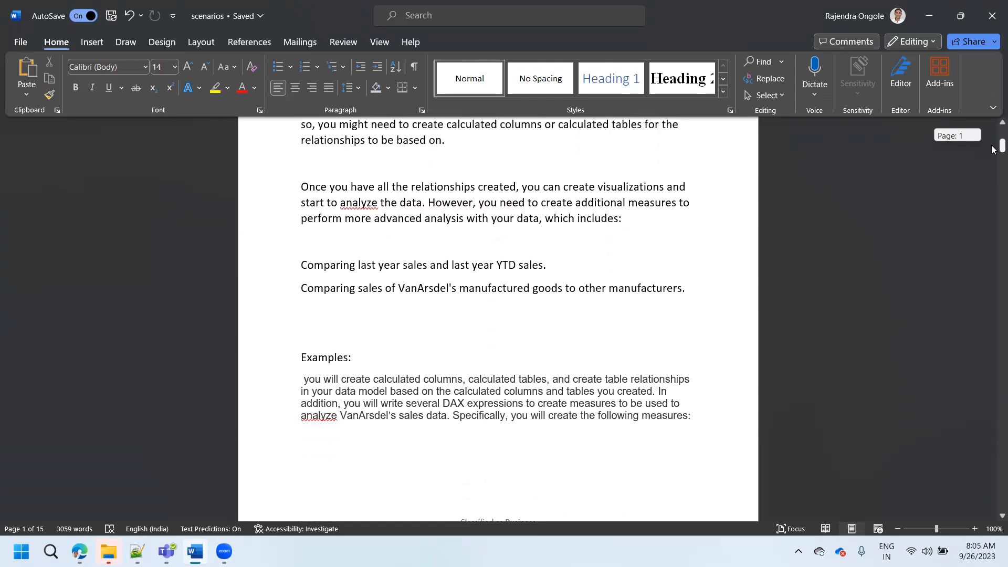
{"action": "left_click_drag", "start_coordinate": [992, 149], "coordinate": [992, 169]}
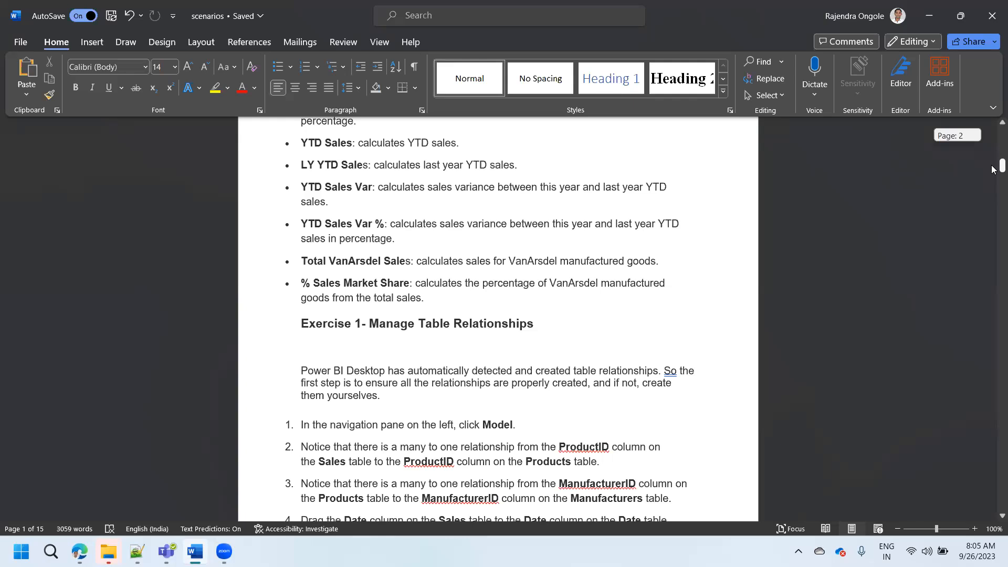
{"action": "left_click_drag", "start_coordinate": [991, 168], "coordinate": [980, 231]}
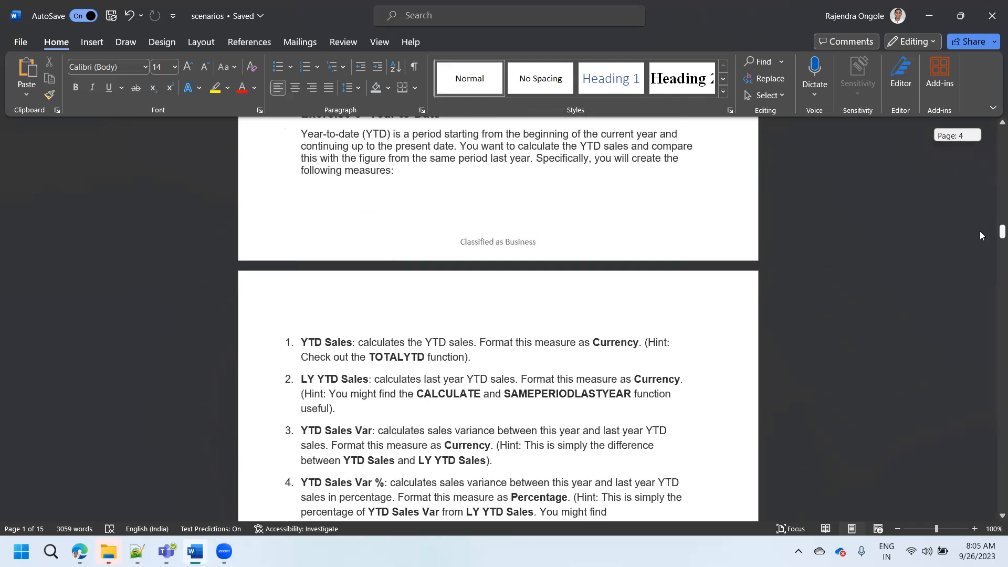
- Review the remaining exercises in the scenarios document through the Sales Breakdown report instructions and close the document
{"action": "left_click_drag", "start_coordinate": [979, 234], "coordinate": [948, 375]}
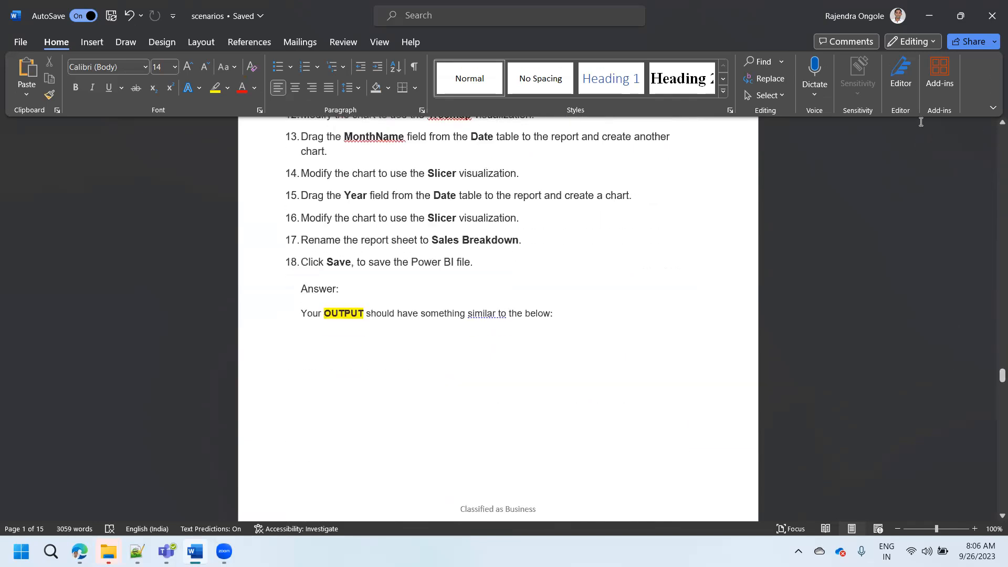
{"action": "left_click", "coordinate": [992, 14]}
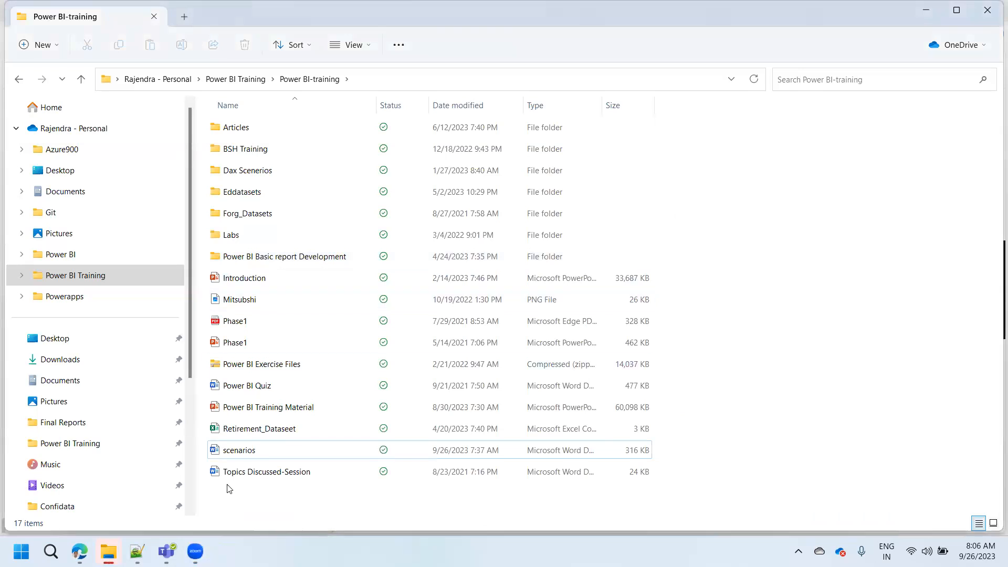
- Open the Dax Scenerios presentation from the Claim Dax Scenerio folder within the Dax Scenerios folder
{"action": "double_click", "coordinate": [244, 171]}
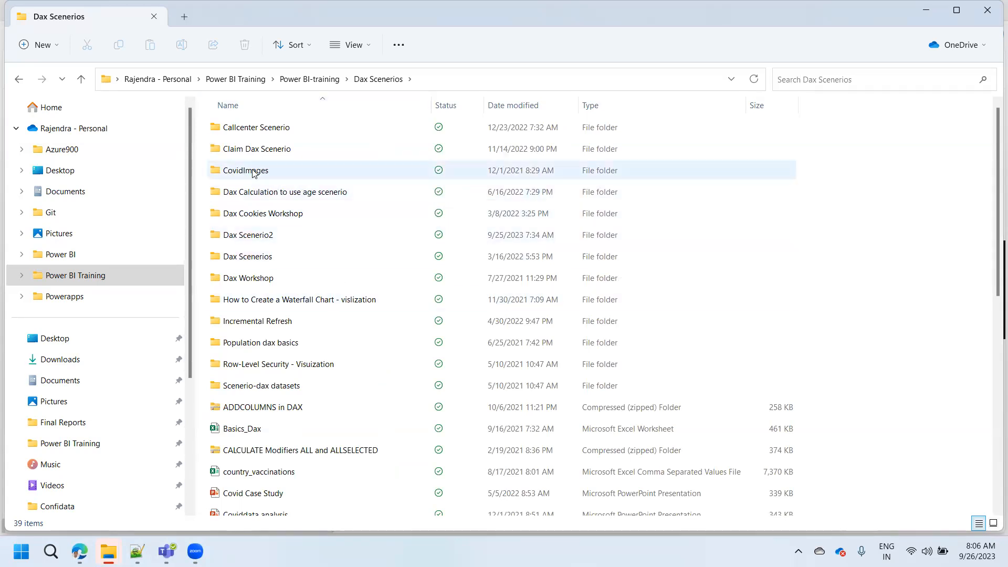
{"action": "double_click", "coordinate": [251, 151]}
{"action": "left_click", "coordinate": [253, 153]}
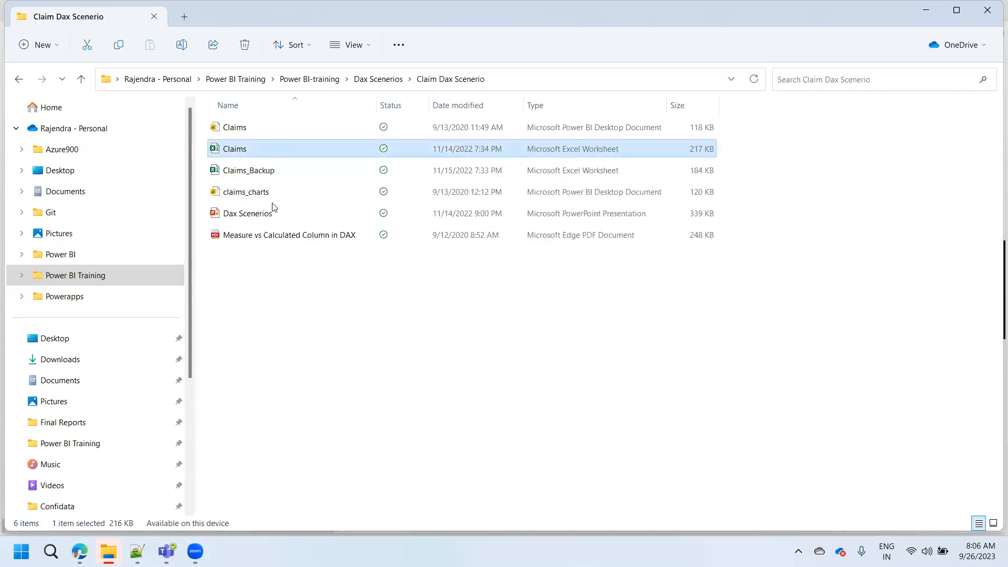
{"action": "left_click", "coordinate": [302, 308]}
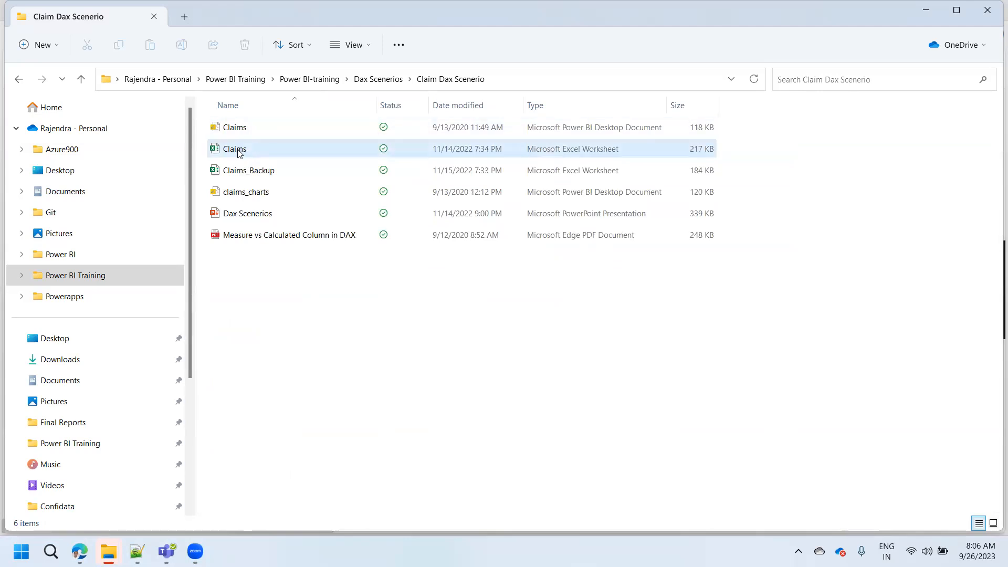
{"action": "double_click", "coordinate": [245, 215]}
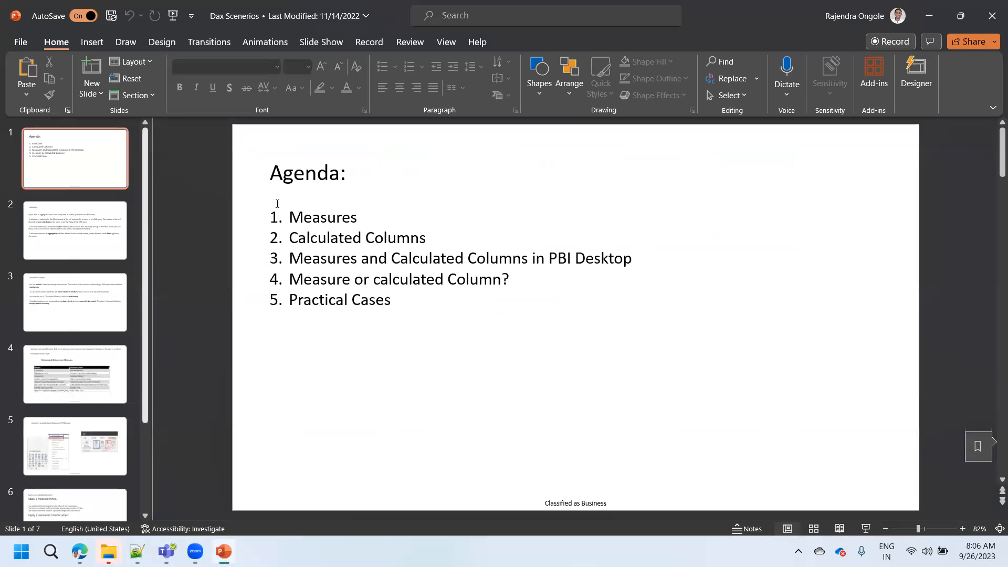
{"action": "left_click", "coordinate": [917, 22]}
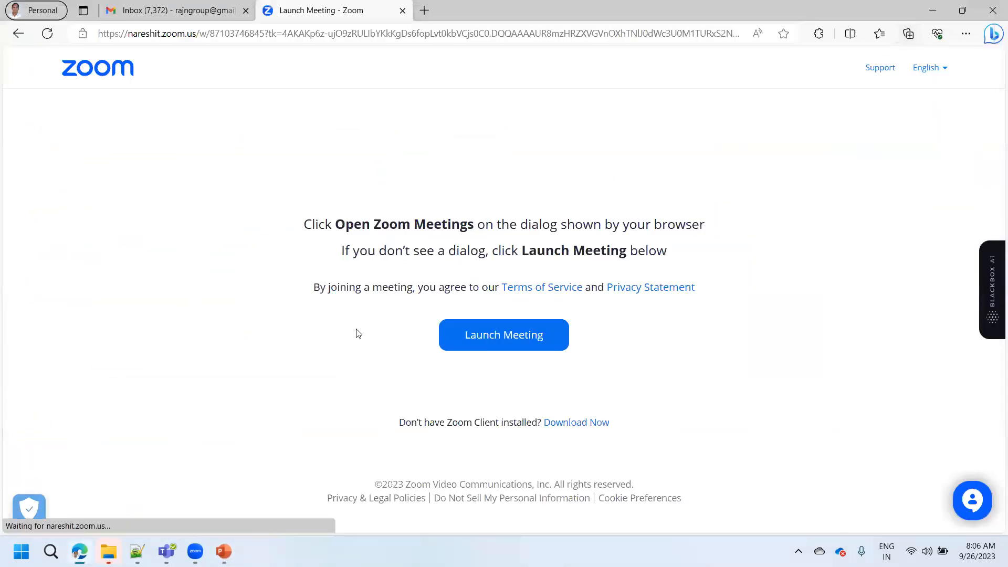
{"action": "left_click", "coordinate": [224, 551]}
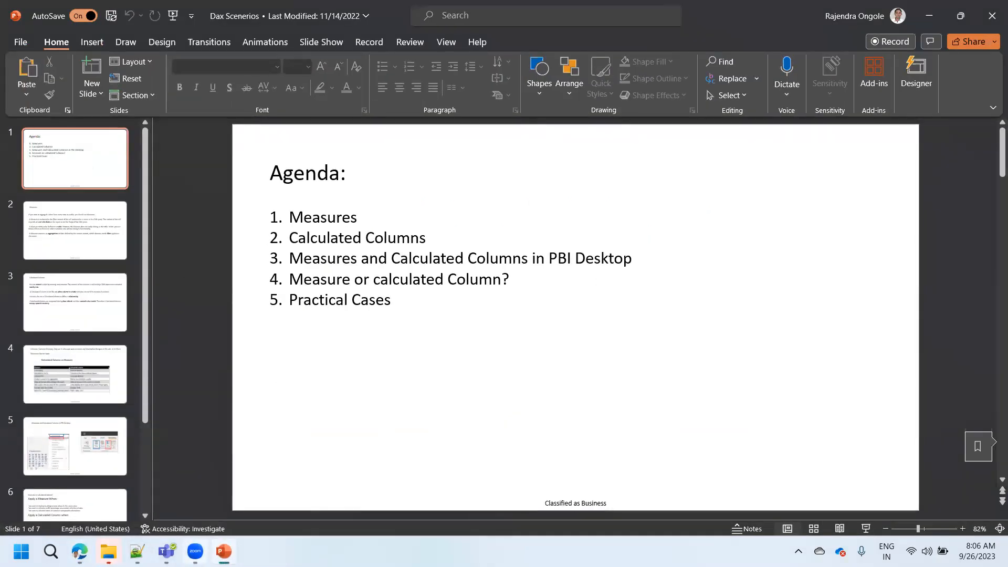
- Return to File Explorer, open the Claims Excel workbook, and look over its Claims and Claims_Regionwise sheets
{"action": "left_click", "coordinate": [108, 551]}
{"action": "left_click", "coordinate": [81, 496]}
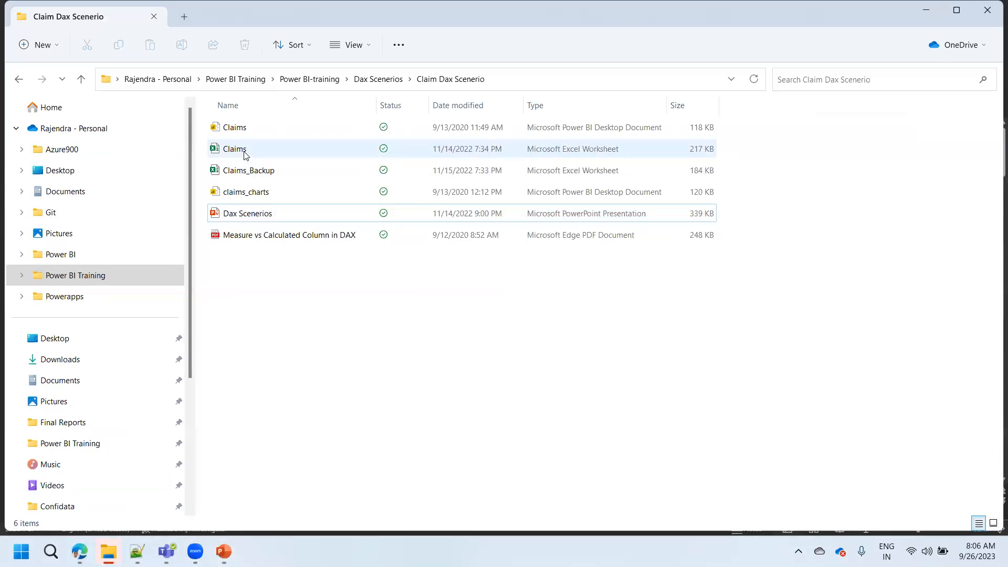
{"action": "double_click", "coordinate": [245, 151]}
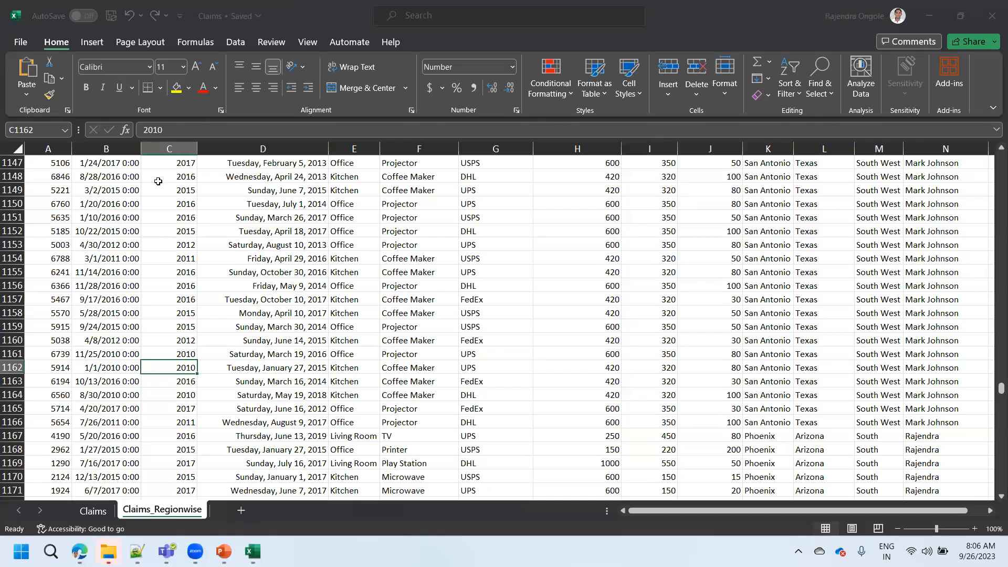
{"action": "left_click", "coordinate": [94, 511]}
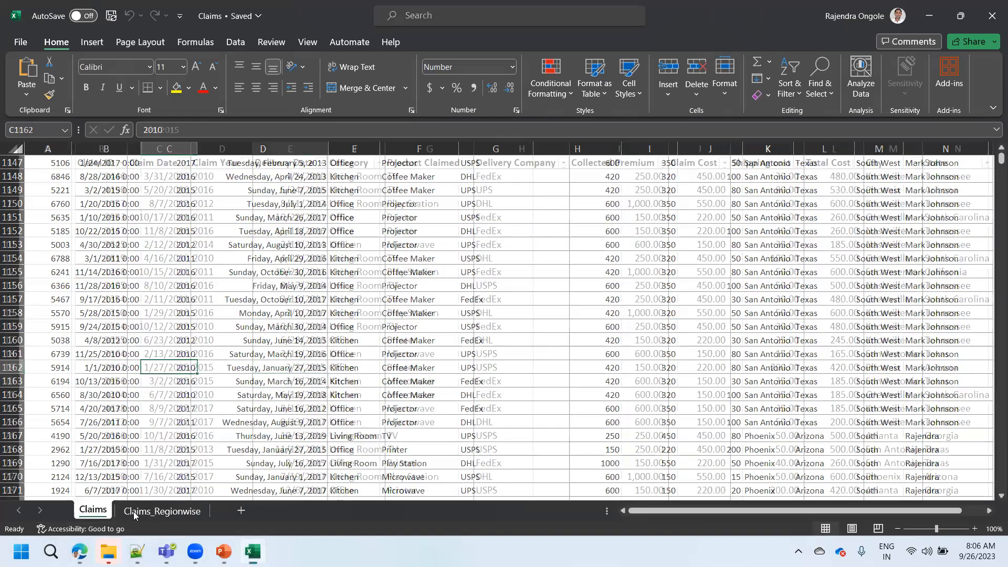
{"action": "left_click", "coordinate": [152, 510]}
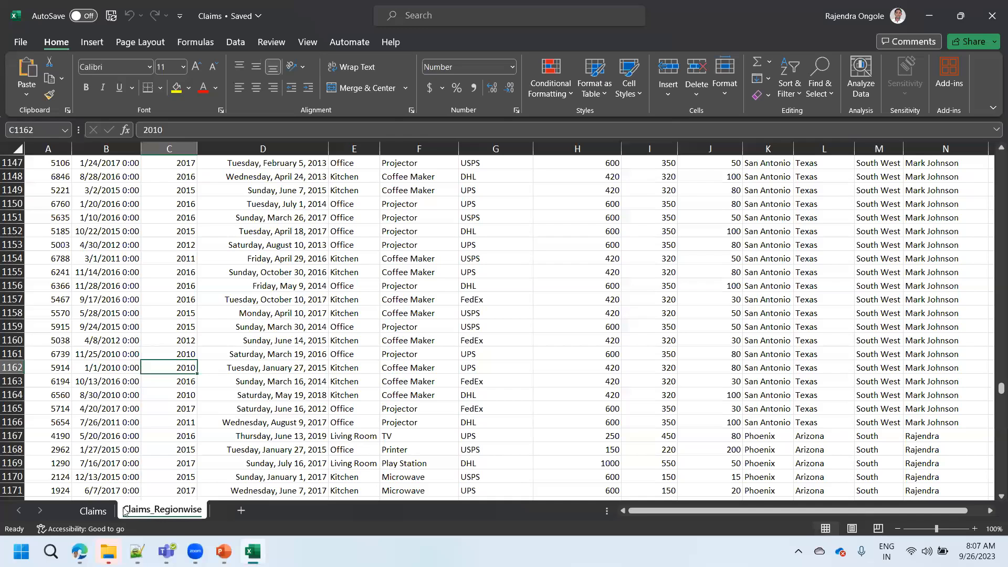
{"action": "left_click", "coordinate": [92, 514]}
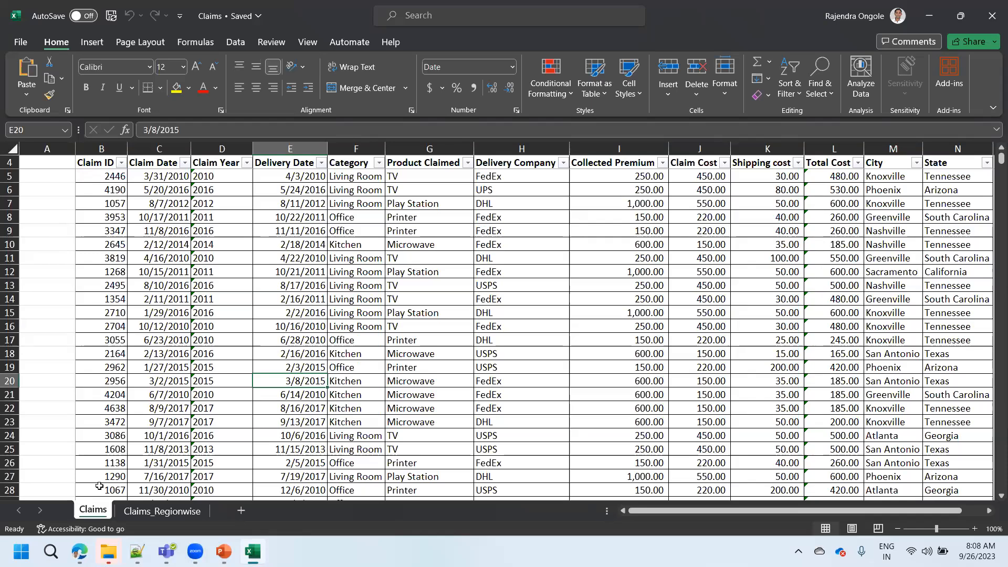
- Examine the Delivery Company filter values and the Claim Cost, Shipping cost and Total Cost columns on the Claims sheet
{"action": "left_click", "coordinate": [99, 486]}
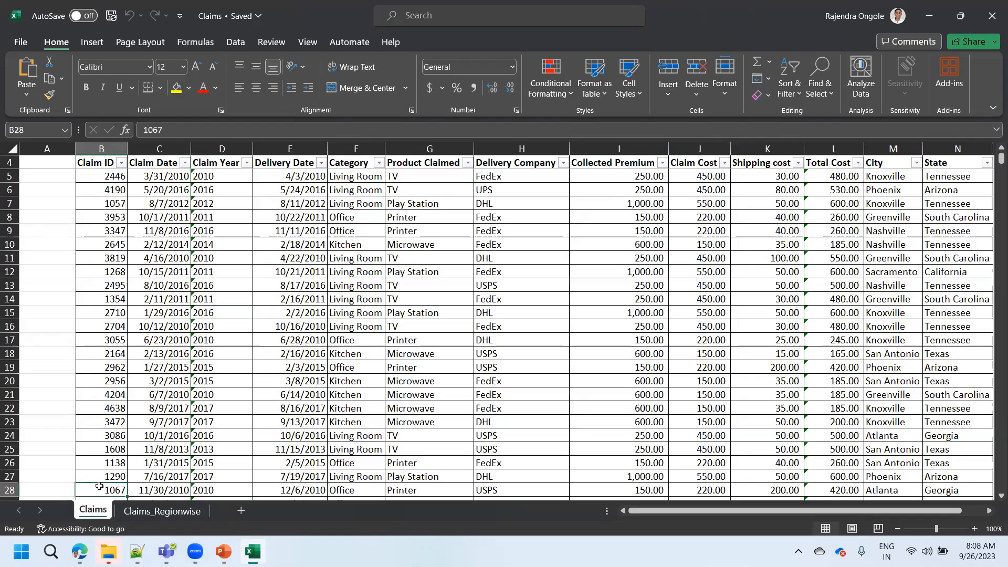
{"action": "left_click", "coordinate": [563, 163]}
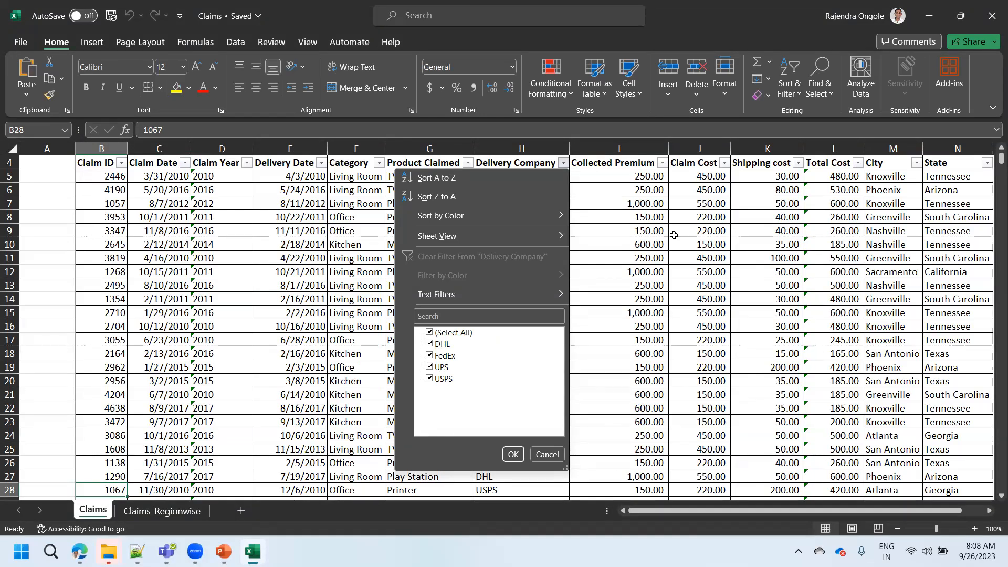
{"action": "key", "text": "Escape"}
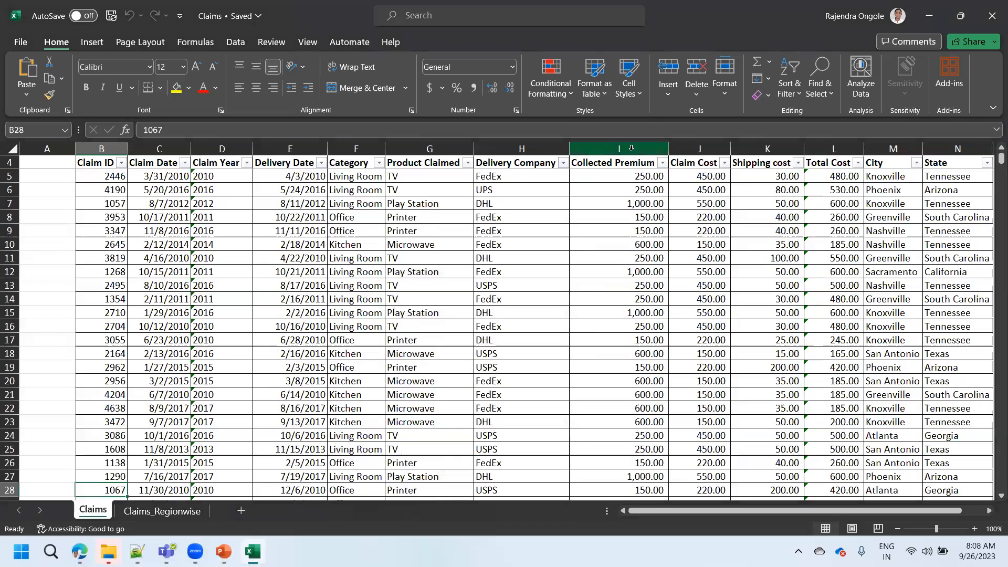
{"action": "left_click", "coordinate": [703, 144]}
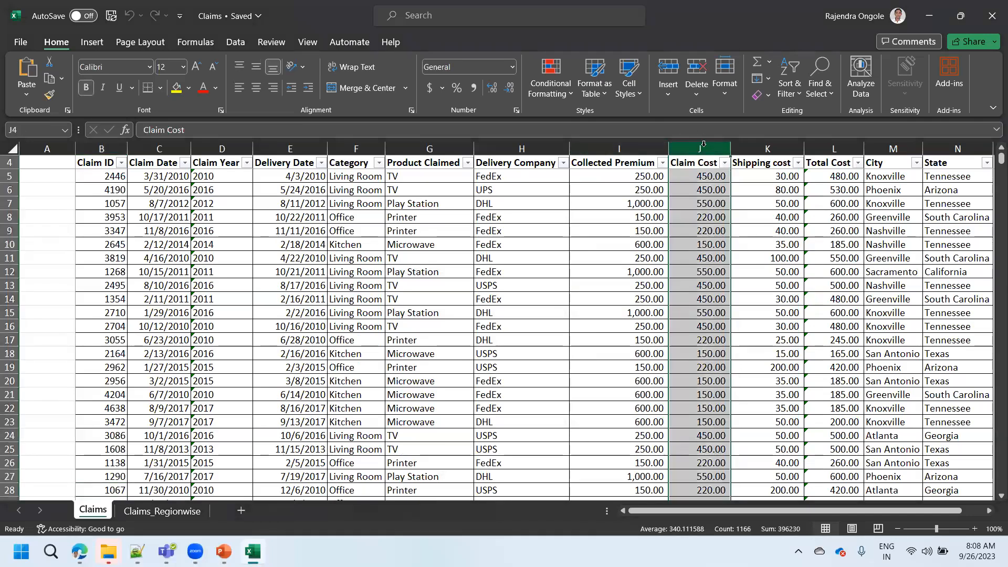
{"action": "left_click", "coordinate": [774, 148]}
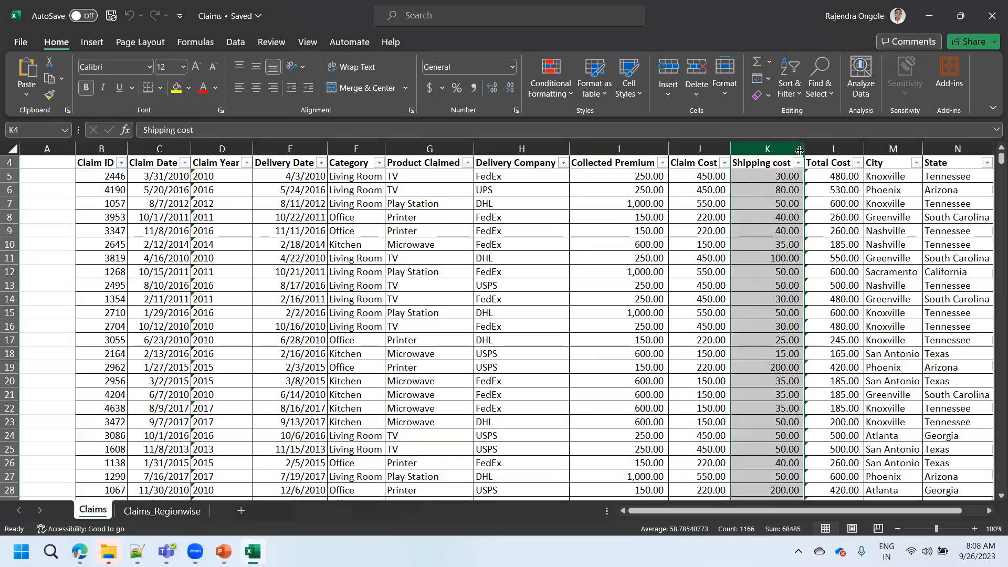
{"action": "left_click", "coordinate": [830, 149]}
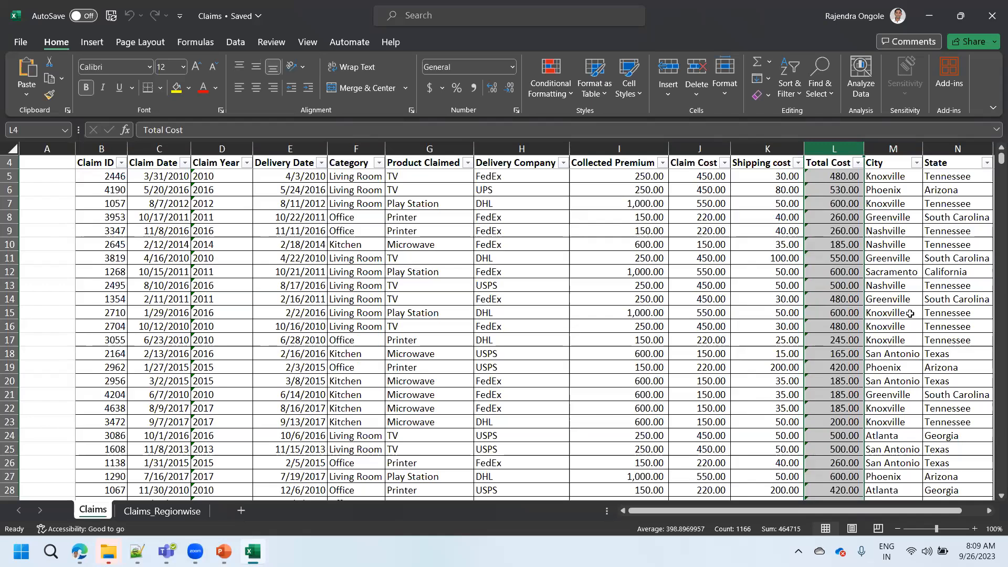
- Examine the State and City columns of the Claims sheet and the values offered in their filters
{"action": "left_click", "coordinate": [990, 512]}
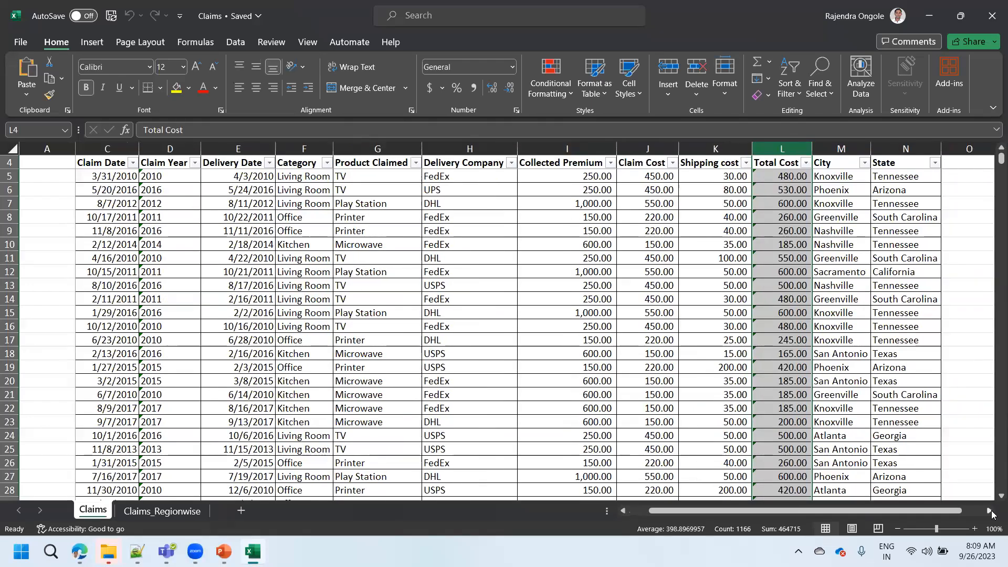
{"action": "left_click", "coordinate": [905, 147]}
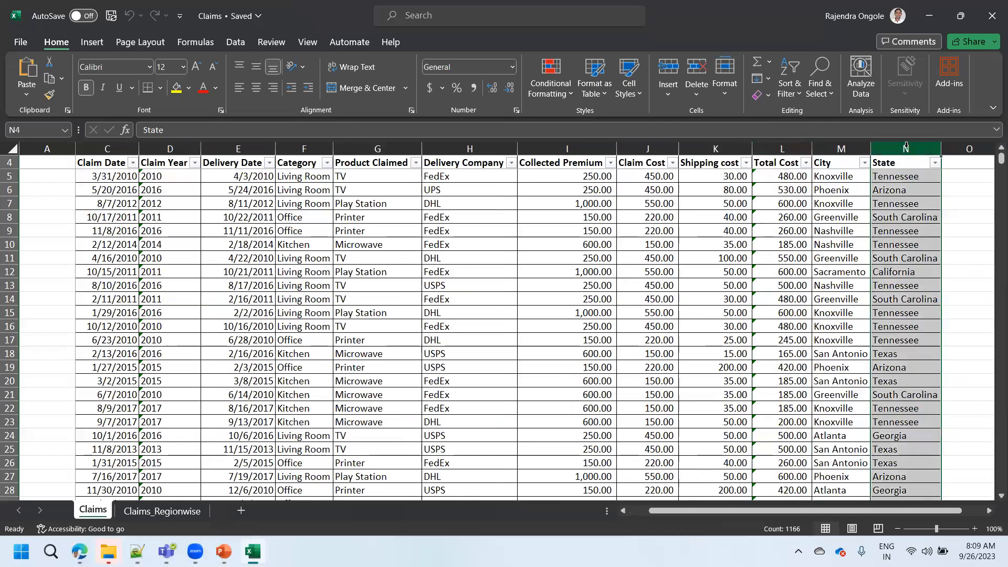
{"action": "left_click", "coordinate": [936, 166]}
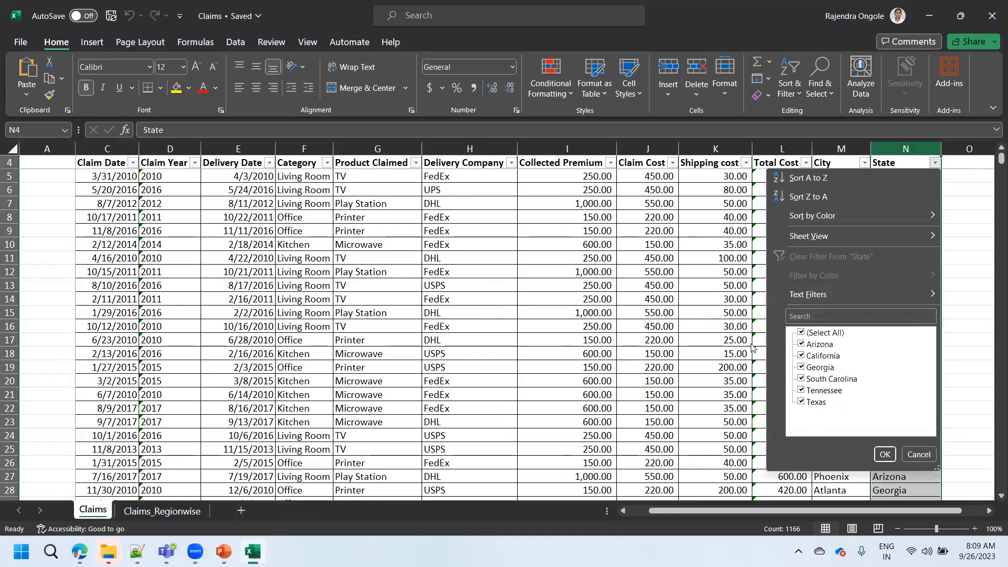
{"action": "left_click", "coordinate": [864, 164]}
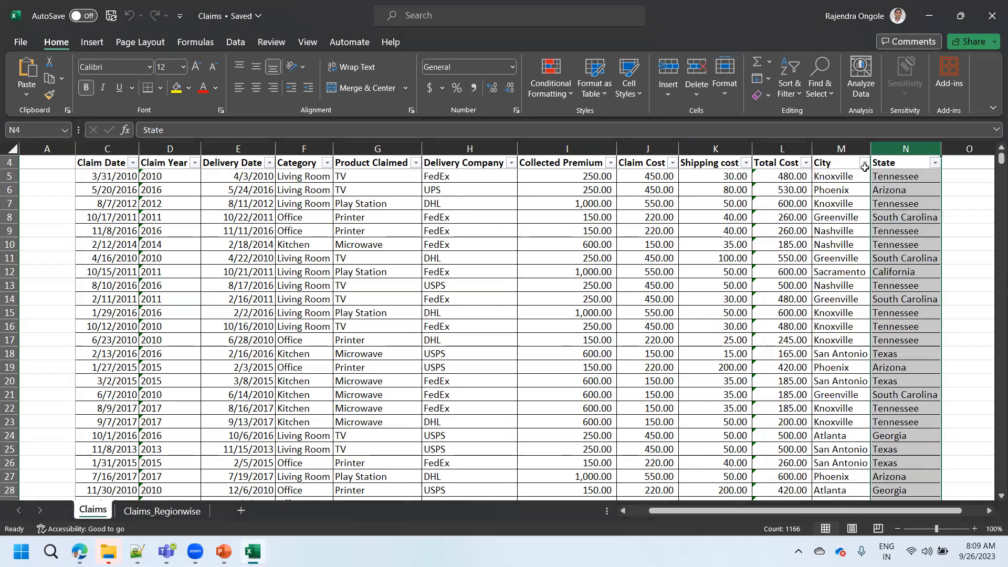
{"action": "left_click", "coordinate": [864, 163]}
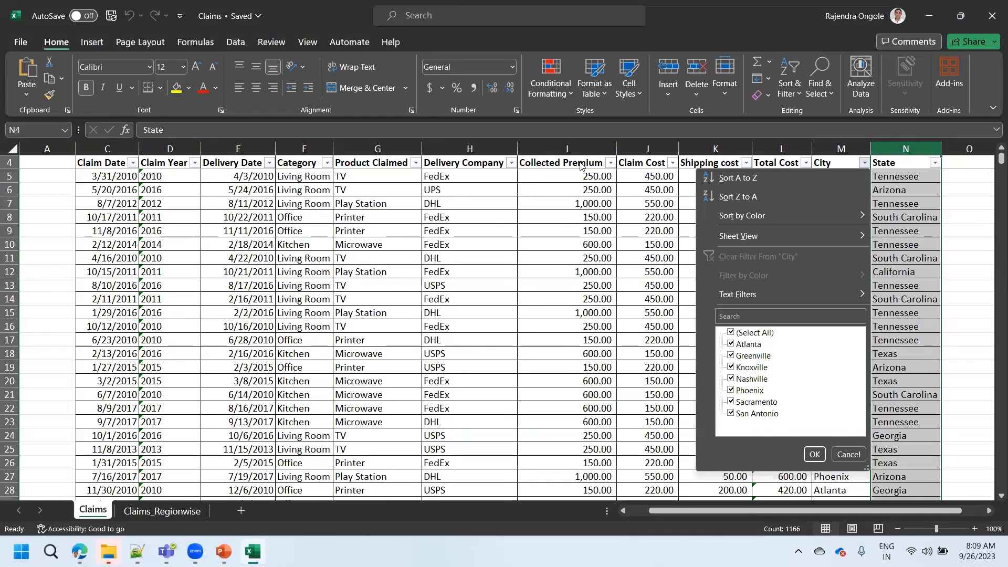
{"action": "key", "text": "Escape"}
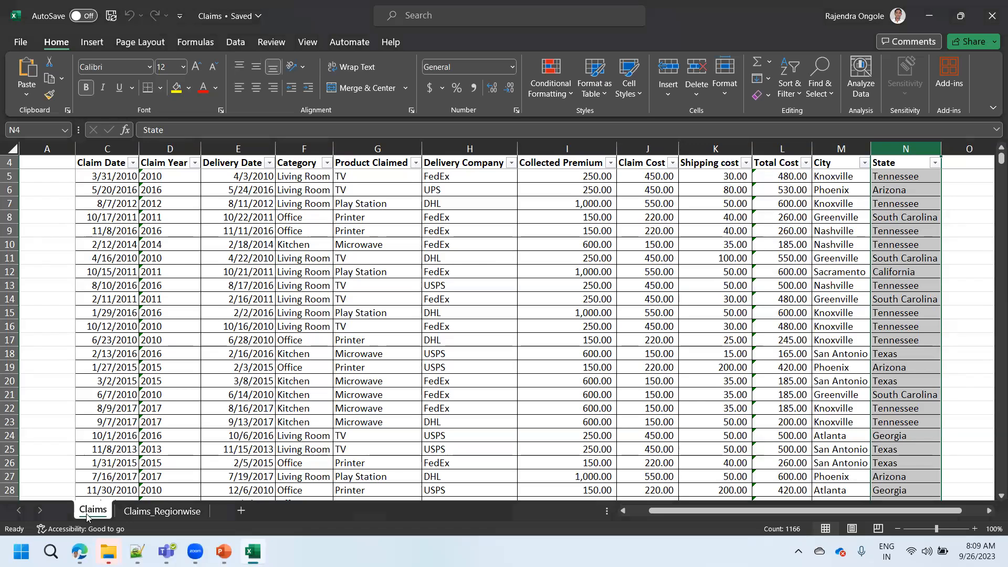
- Switch to the Claims_Regionwise sheet and examine its Region and Regional Manager columns from the first row
{"action": "left_click", "coordinate": [140, 510]}
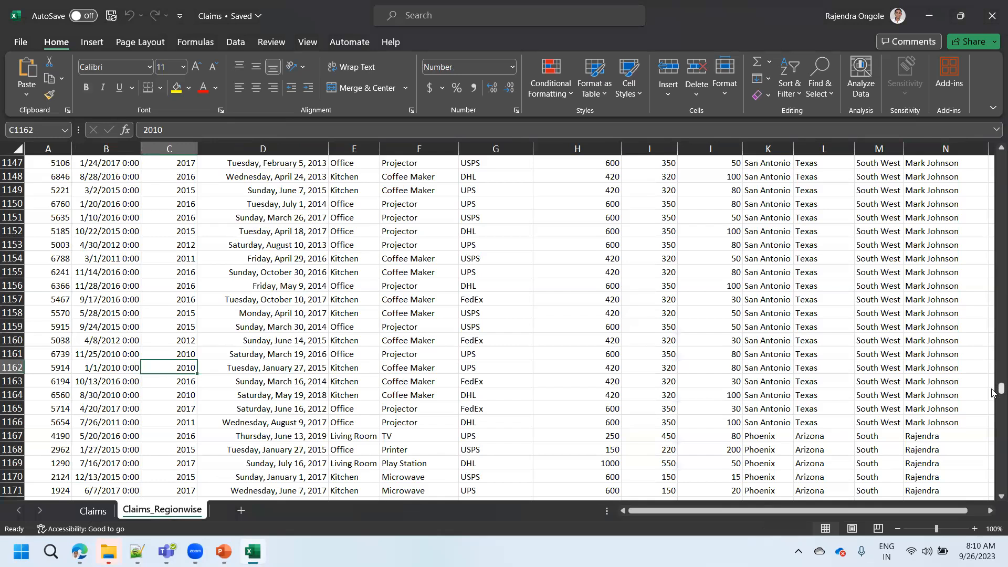
{"action": "left_click_drag", "start_coordinate": [993, 392], "coordinate": [869, 145]}
{"action": "left_click", "coordinate": [872, 149]}
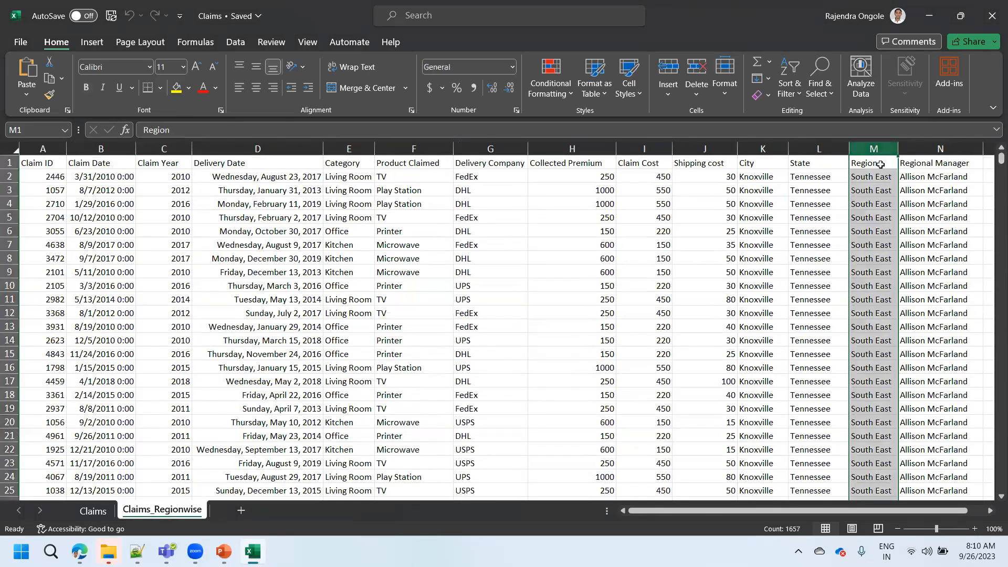
{"action": "left_click", "coordinate": [951, 148]}
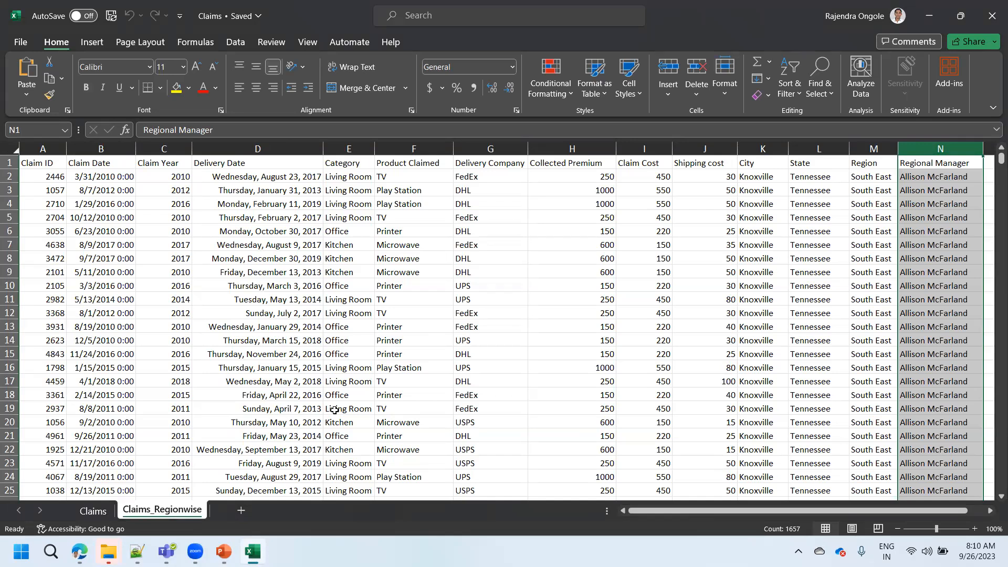
- Compare the Claims sheet's columns with the Region and Regional Manager columns of Claims_Regionwise, ending on the Claims sheet
{"action": "left_click", "coordinate": [91, 516]}
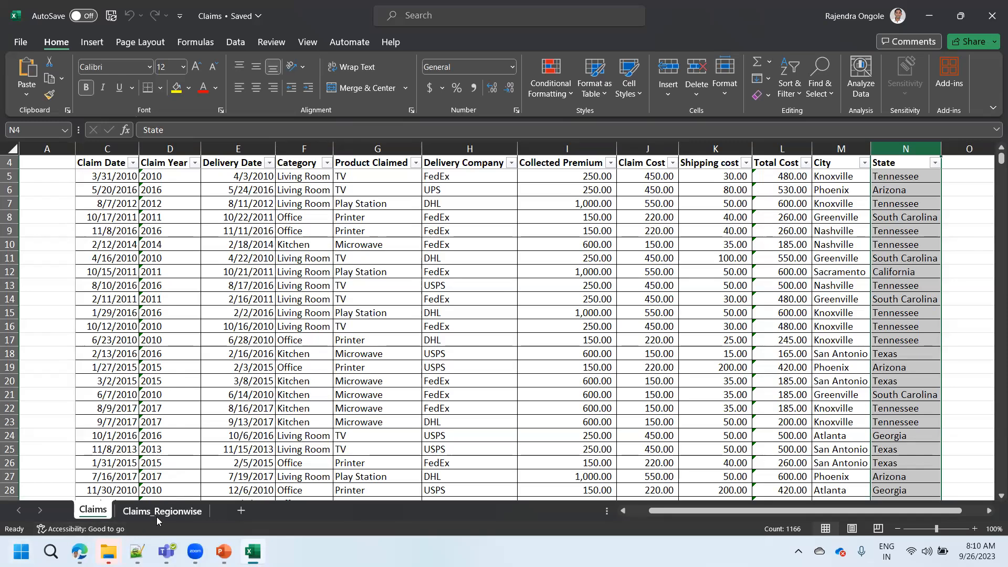
{"action": "key", "text": "ctrl+Page_Down"}
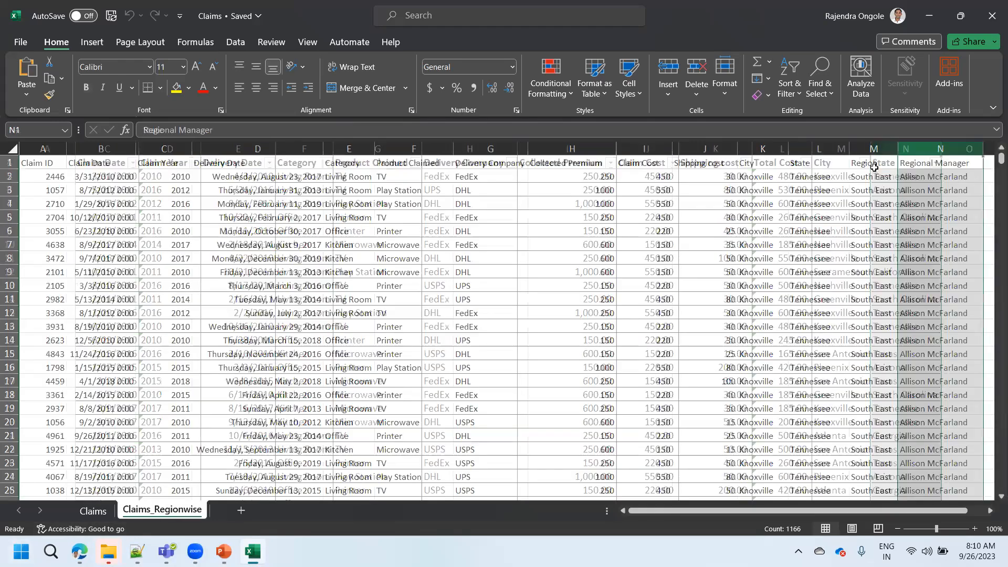
{"action": "key", "text": "Left"}
{"action": "key", "text": "ctrl+space"}
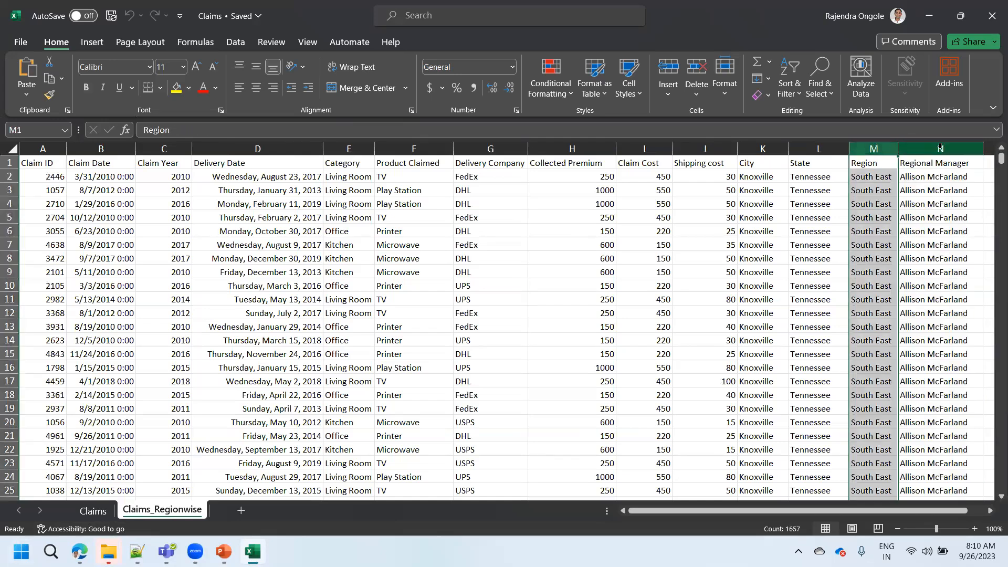
{"action": "left_click", "coordinate": [940, 148]}
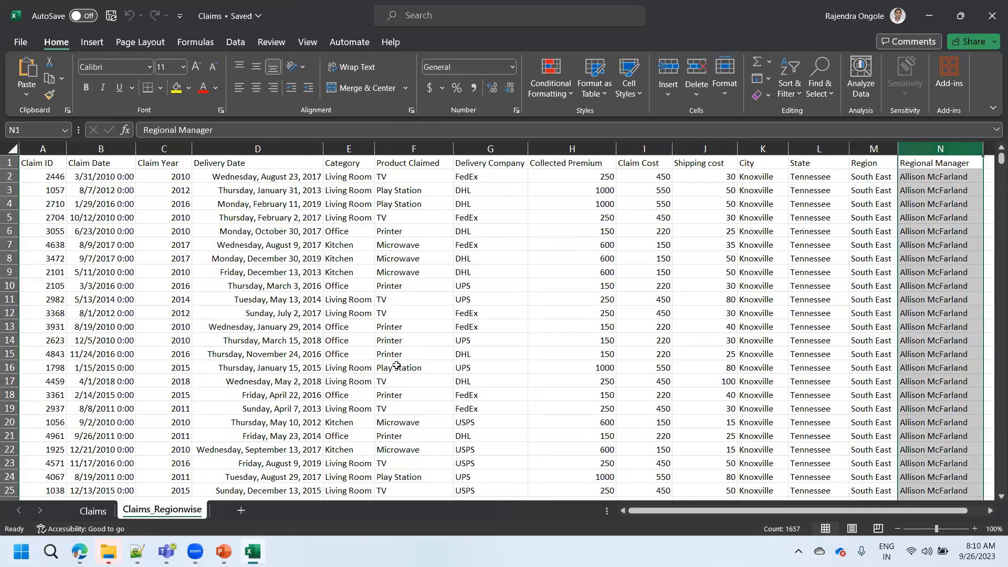
{"action": "left_click", "coordinate": [93, 511]}
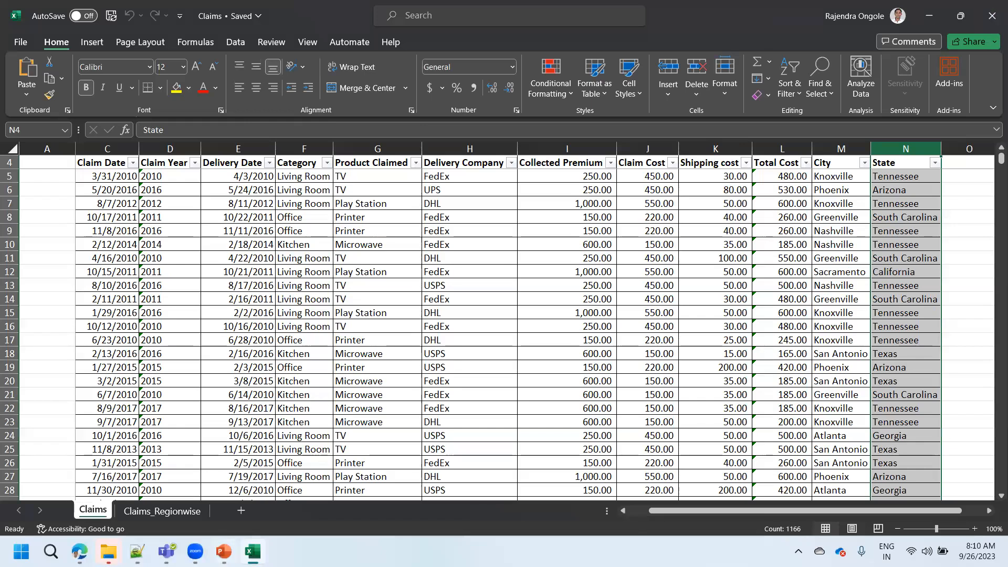
- Switch to the Dax Scenerios presentation in PowerPoint and show slide 7 with the Practical Cases
{"action": "left_click", "coordinate": [223, 548]}
{"action": "left_click_drag", "start_coordinate": [146, 367], "coordinate": [147, 436]}
{"action": "left_click", "coordinate": [66, 492]}
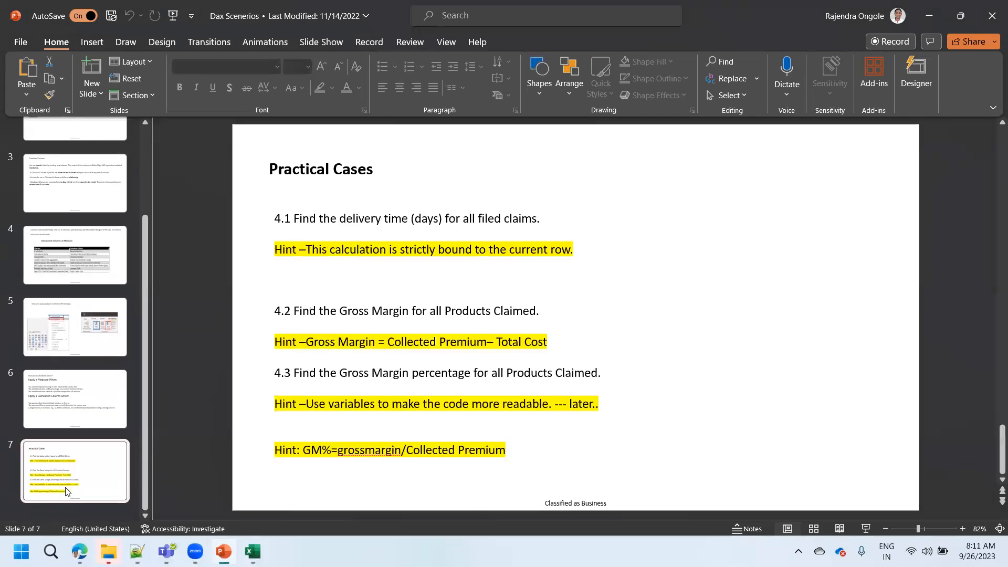
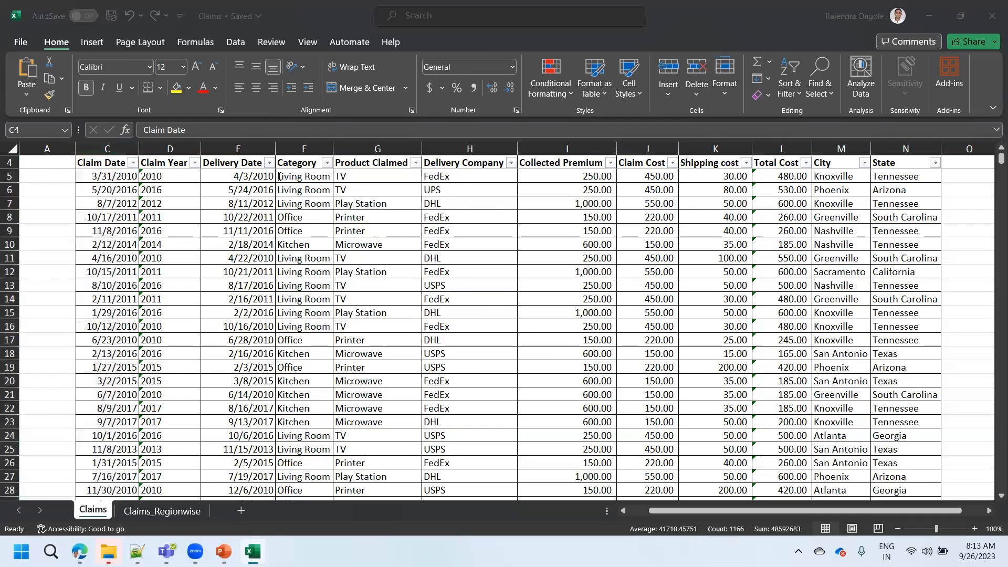
- Review the delivery time case on the PowerPoint slide, and compare the Claim Date and Delivery Date columns of the Claims sheet in Excel
{"action": "key", "text": "alt+Tab"}
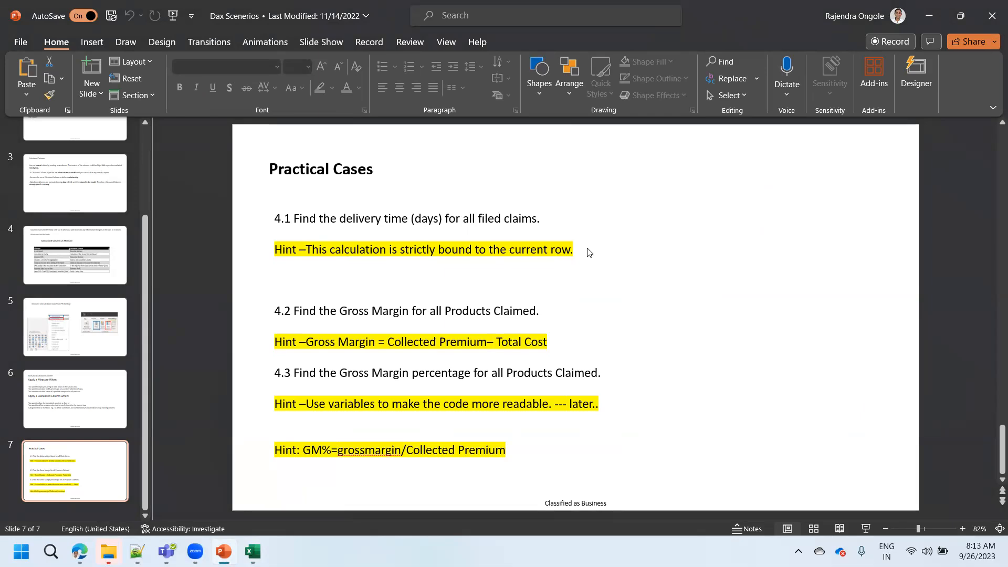
{"action": "key", "text": "alt+Tab"}
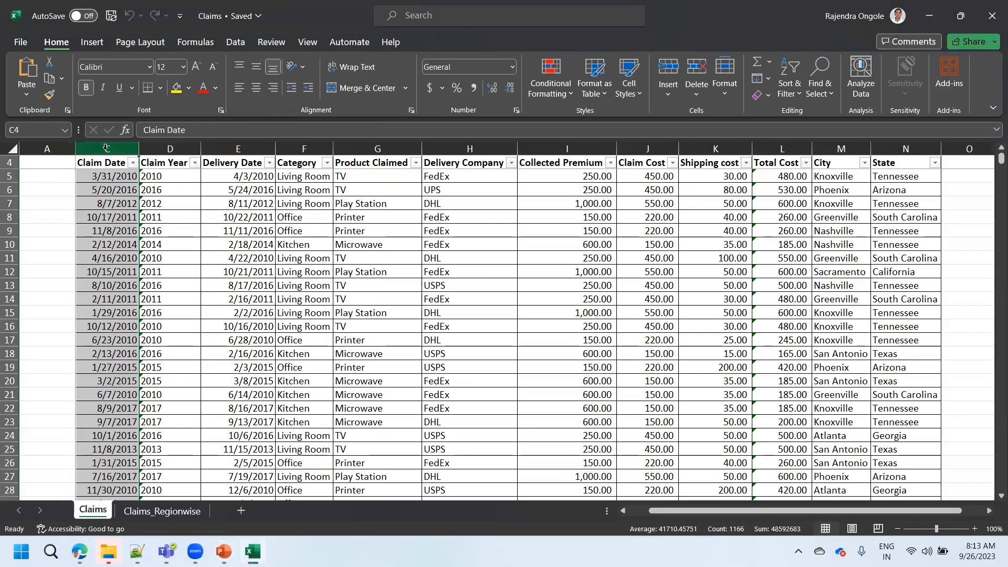
{"action": "left_click", "coordinate": [226, 151]}
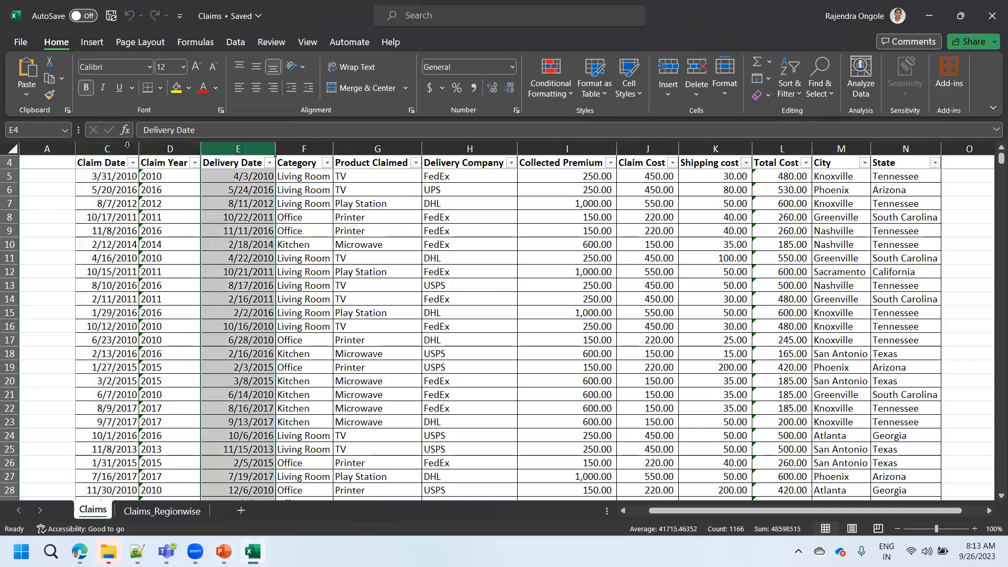
{"action": "left_click", "coordinate": [126, 149]}
{"action": "left_click", "coordinate": [236, 149]}
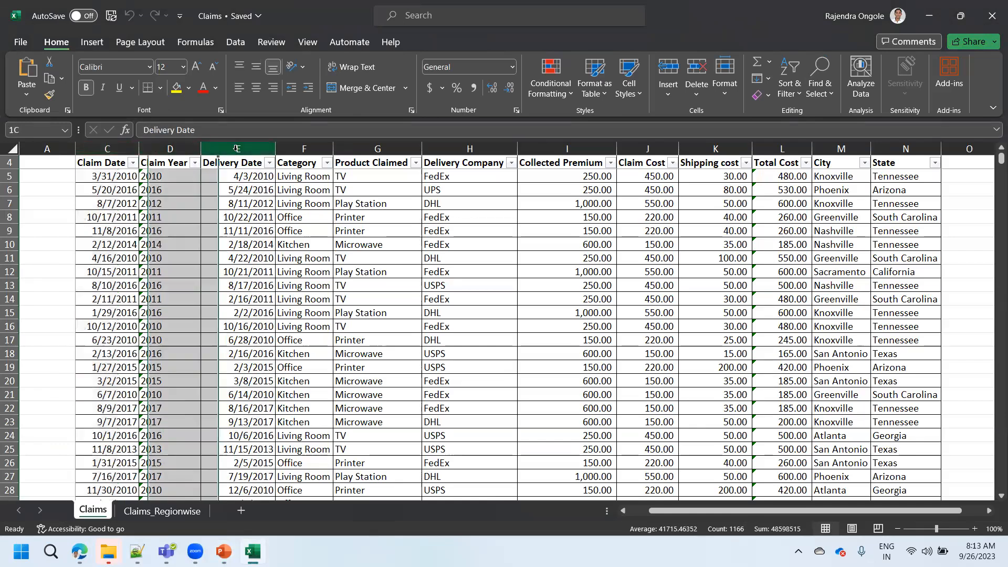
{"action": "left_click", "coordinate": [114, 146]}
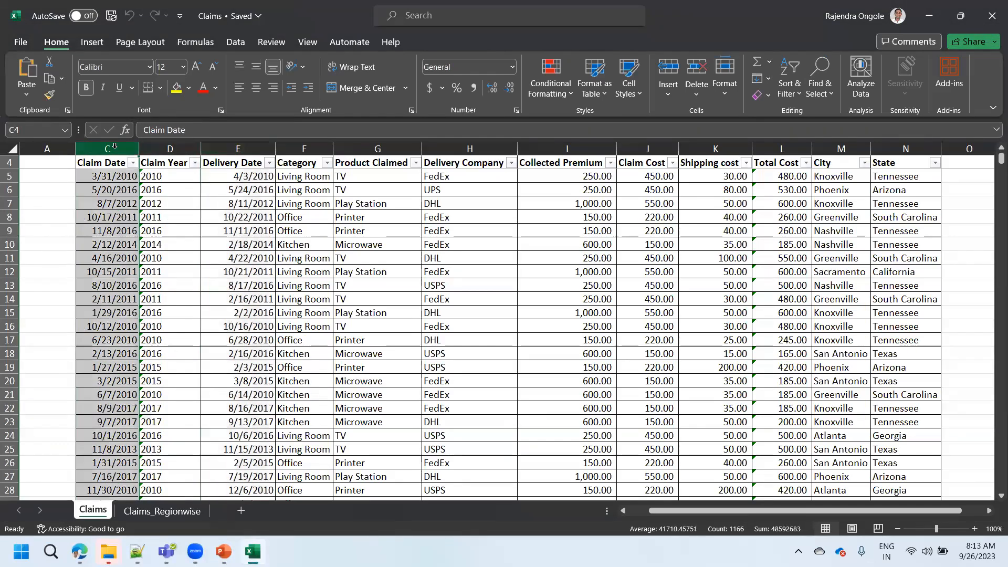
{"action": "left_click", "coordinate": [236, 149]}
{"action": "left_click", "coordinate": [101, 146]}
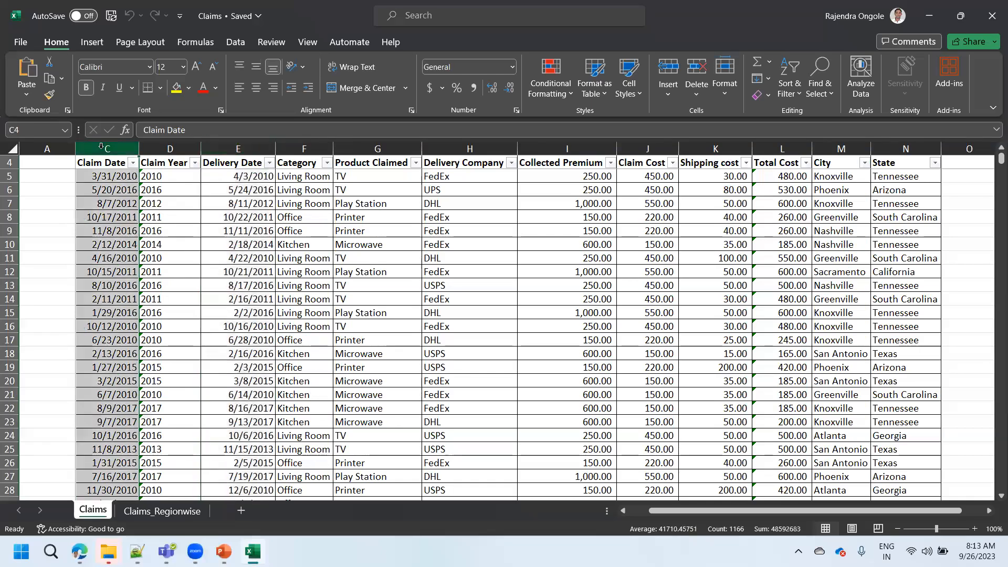
{"action": "left_click", "coordinate": [241, 147]}
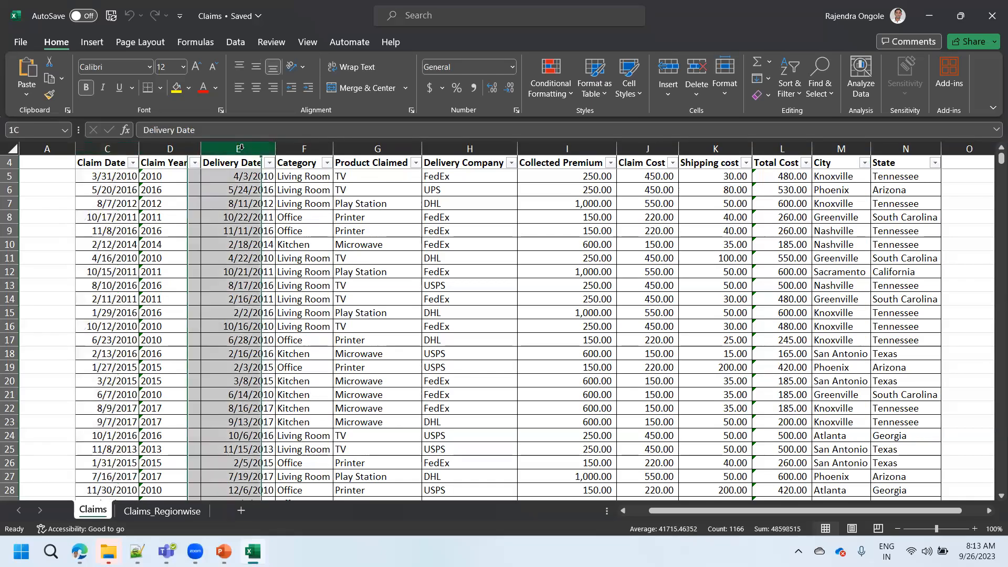
{"action": "left_click", "coordinate": [107, 148]}
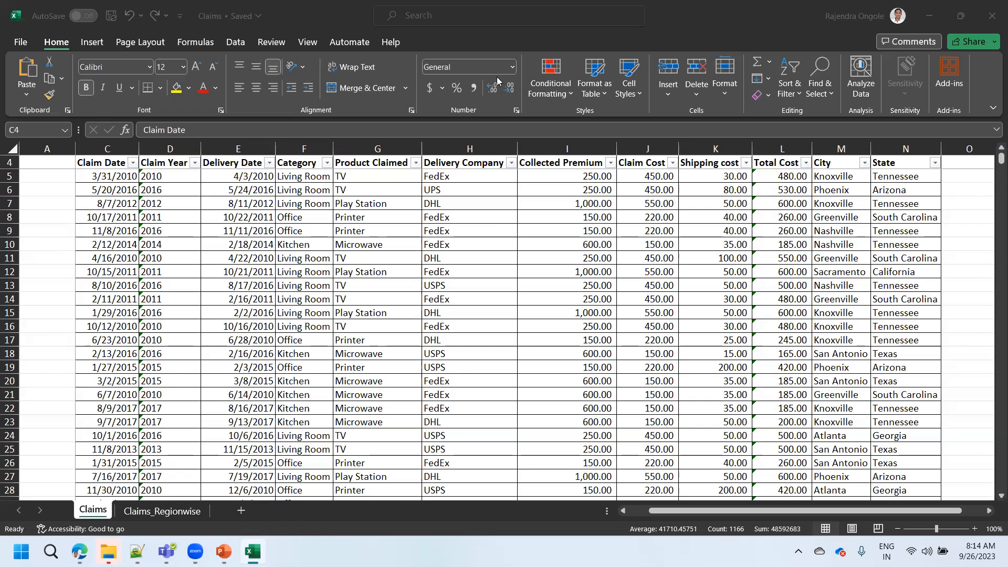
{"action": "left_click", "coordinate": [235, 150], "text": "ctrl"}
{"action": "left_click", "coordinate": [235, 150]}
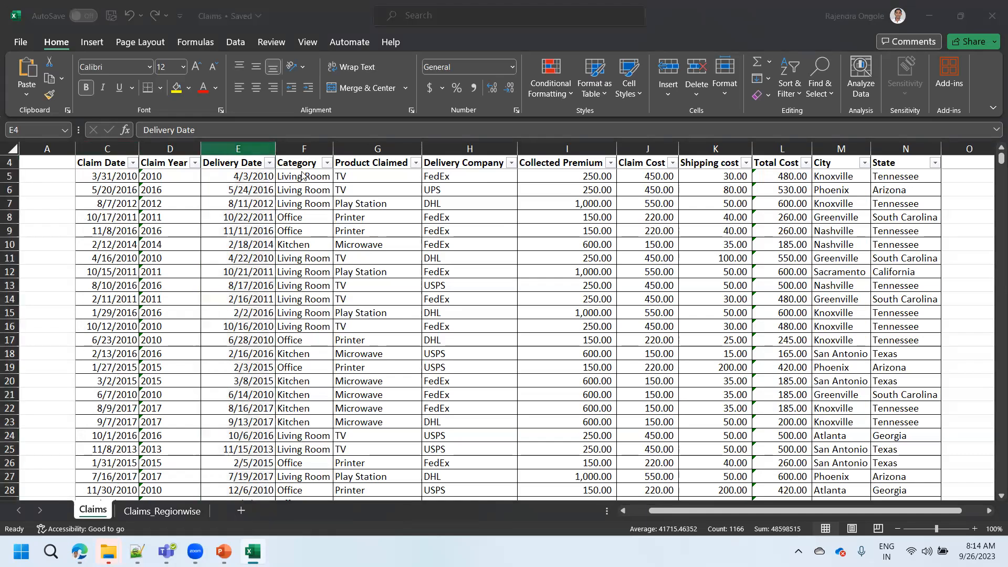
- Check the Practical Cases slide in PowerPoint once more, and close the Claims workbook in Excel
{"action": "left_click", "coordinate": [226, 551]}
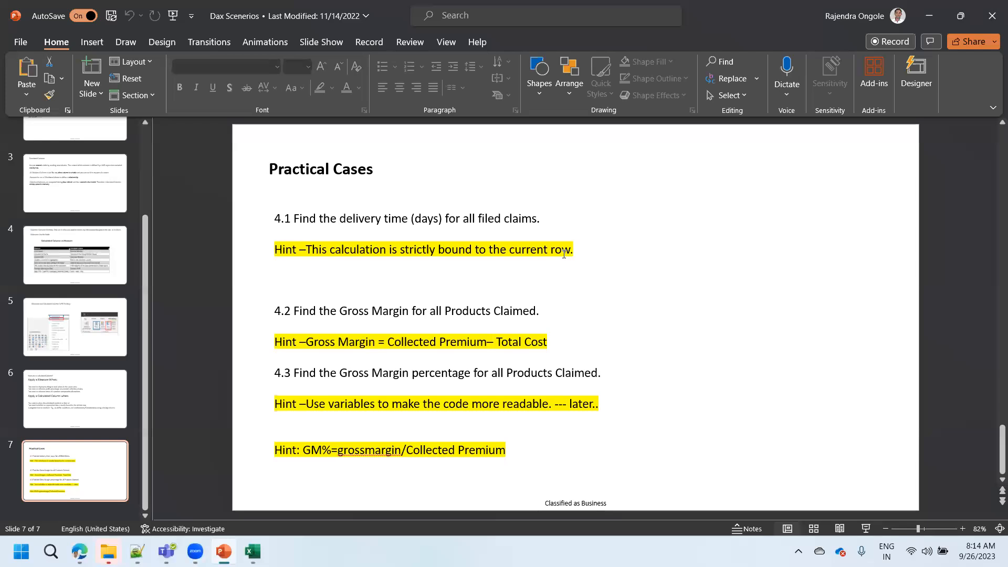
{"action": "left_click", "coordinate": [254, 544]}
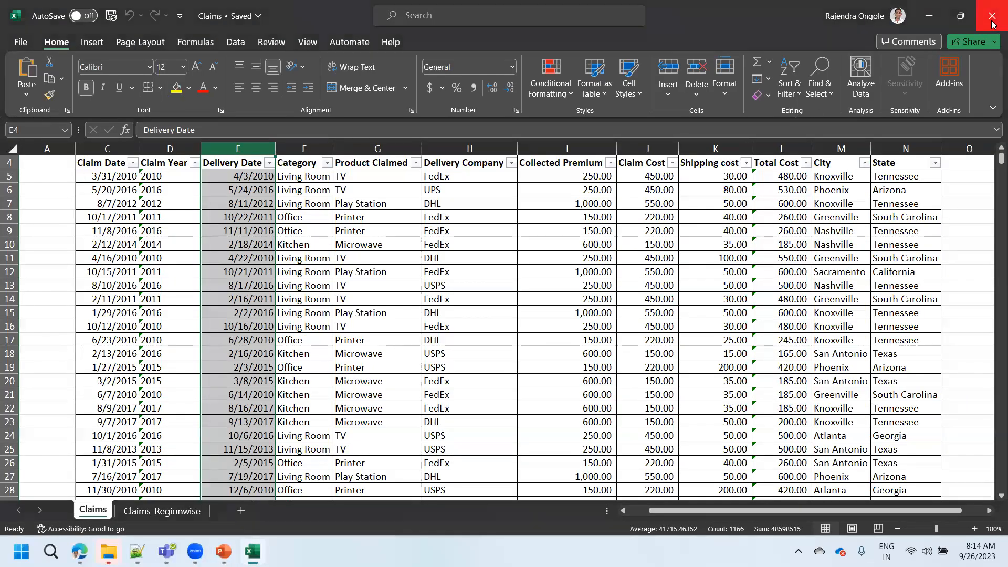
{"action": "left_click", "coordinate": [992, 21]}
- Launch Power BI Desktop and dismiss its start screen to reach the blank report
{"action": "key", "text": "super+s"}
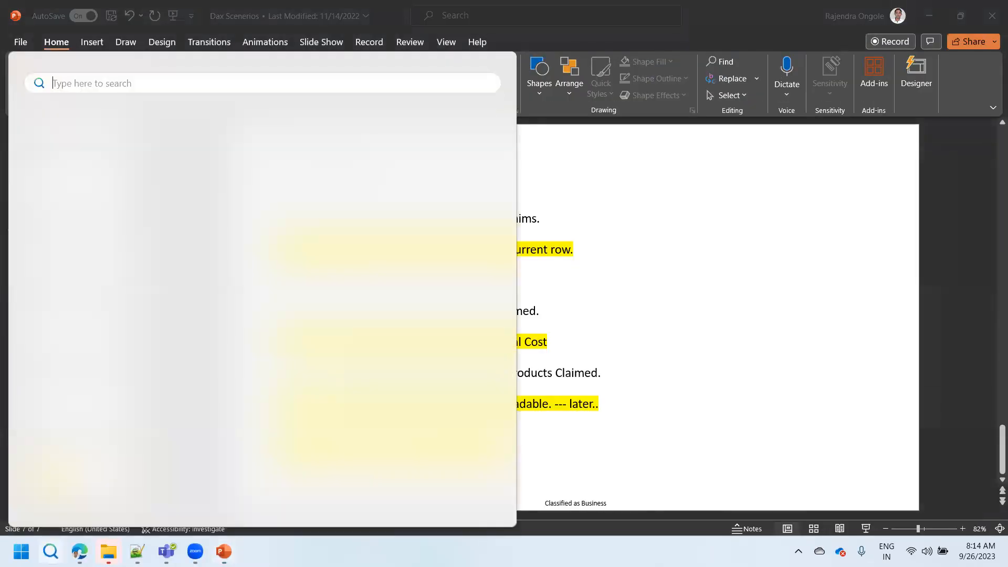
{"action": "type", "text": "power"}
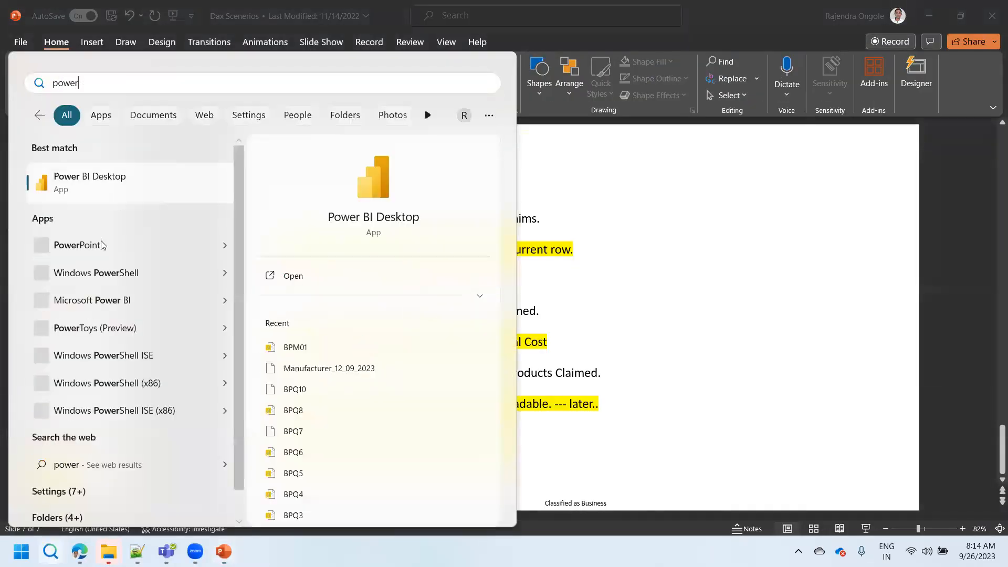
{"action": "left_click", "coordinate": [96, 182]}
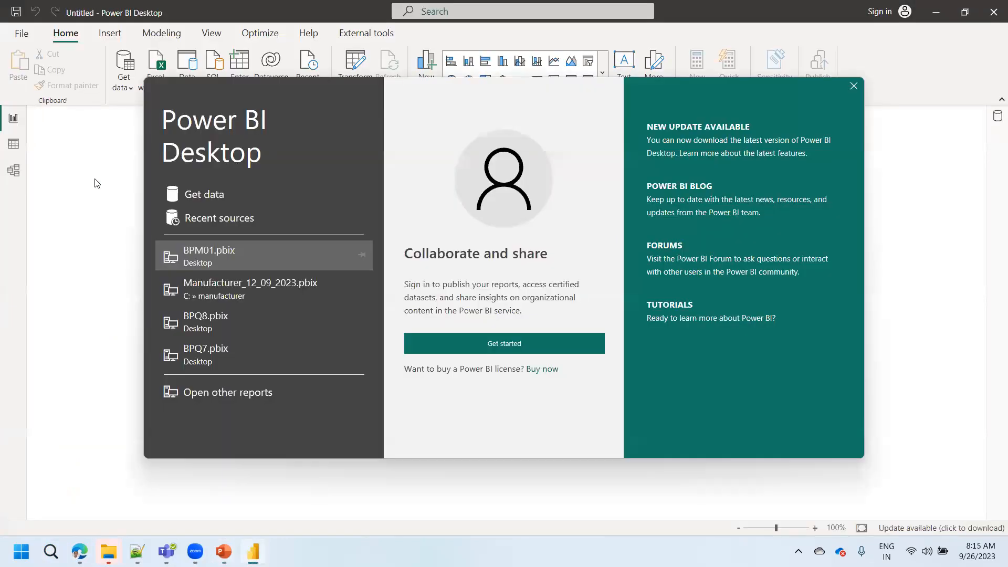
{"action": "left_click", "coordinate": [853, 87]}
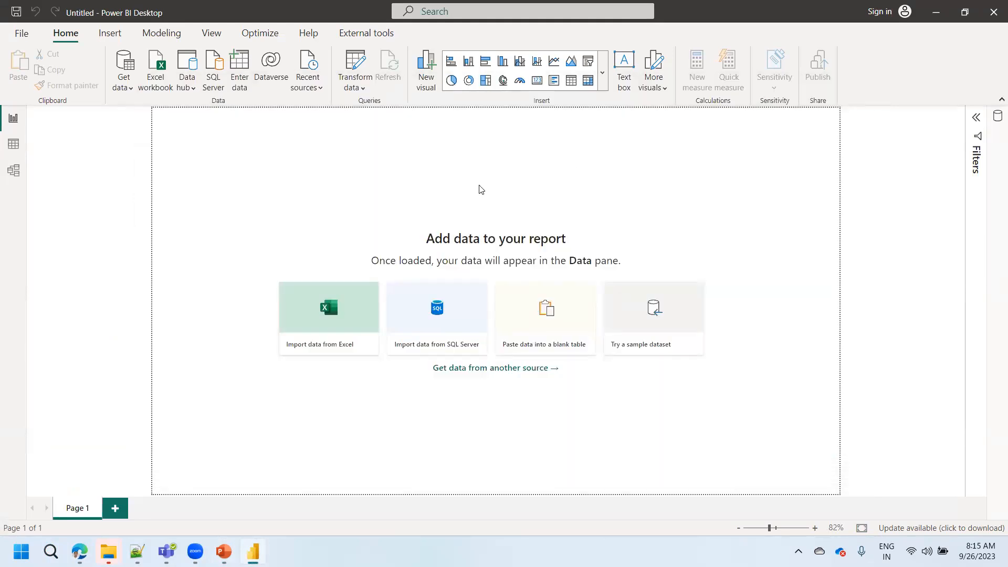
- Start an Excel workbook import and browse to the Claim Dax Scenerio folder by reusing its path from File Explorer
{"action": "left_click", "coordinate": [127, 91]}
{"action": "left_click", "coordinate": [174, 136]}
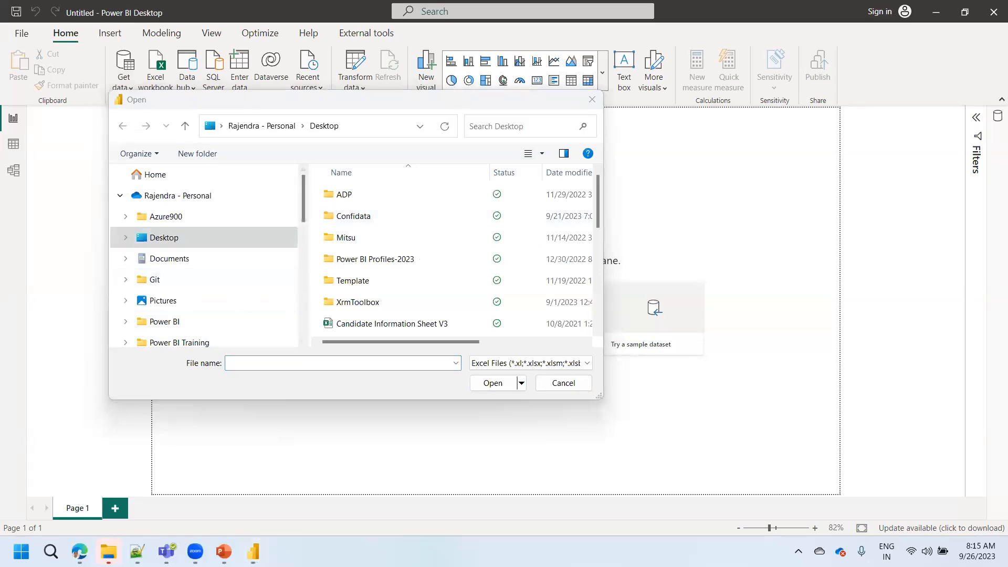
{"action": "mouse_move", "coordinate": [108, 551]}
{"action": "left_click", "coordinate": [86, 488]}
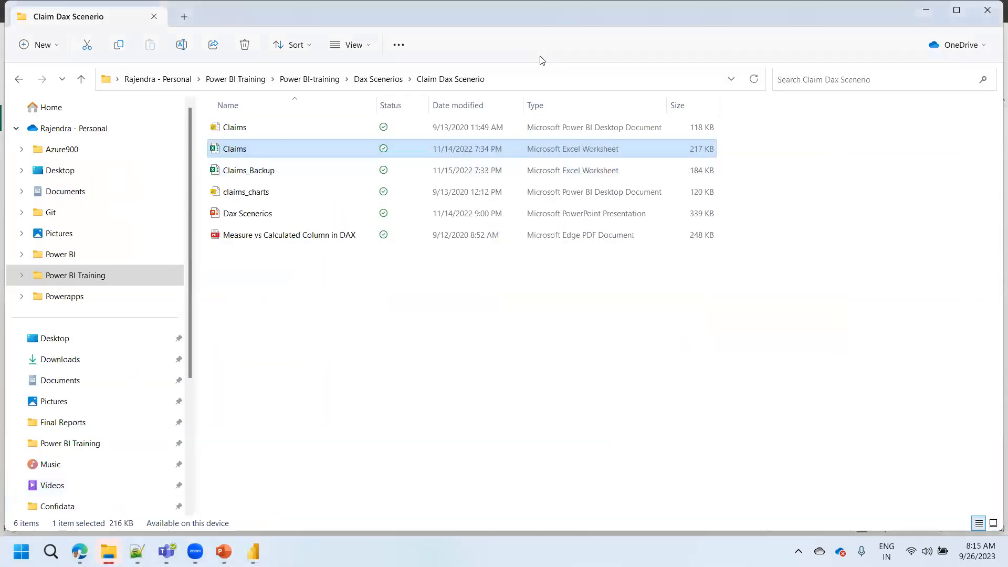
{"action": "left_click", "coordinate": [532, 80]}
{"action": "key", "text": "alt+Tab"}
{"action": "left_click", "coordinate": [405, 123]}
{"action": "type", "text": "C:\\Users\\rajen\\OneDrive\\Power BI Training\\Dax Scenerios\\Claim Dax Scenerio"}
{"action": "key", "text": "Return"}
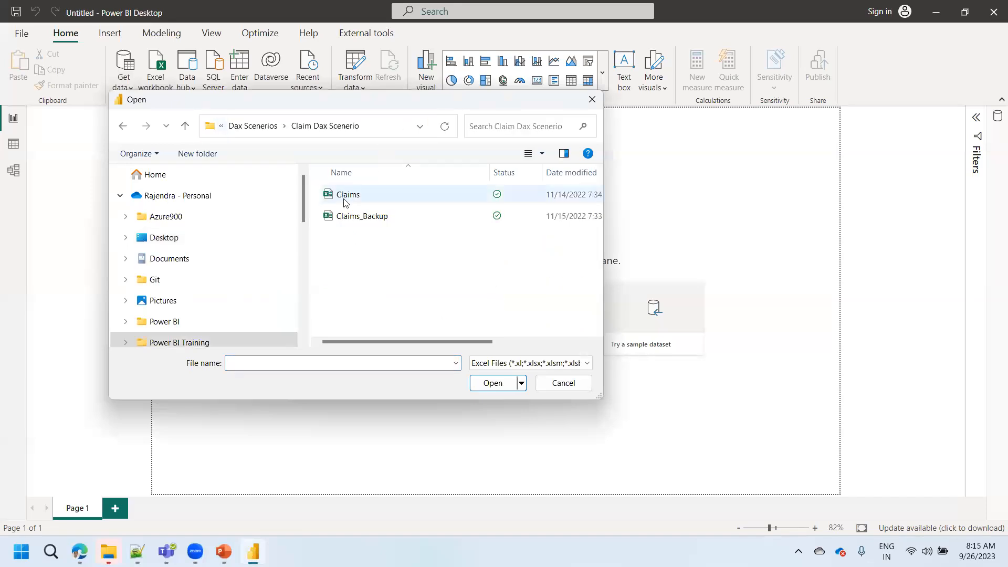
- Open the Claims workbook and bring its Claims sheet into Power Query Editor for transformation
{"action": "left_click", "coordinate": [462, 194]}
{"action": "left_click", "coordinate": [501, 384]}
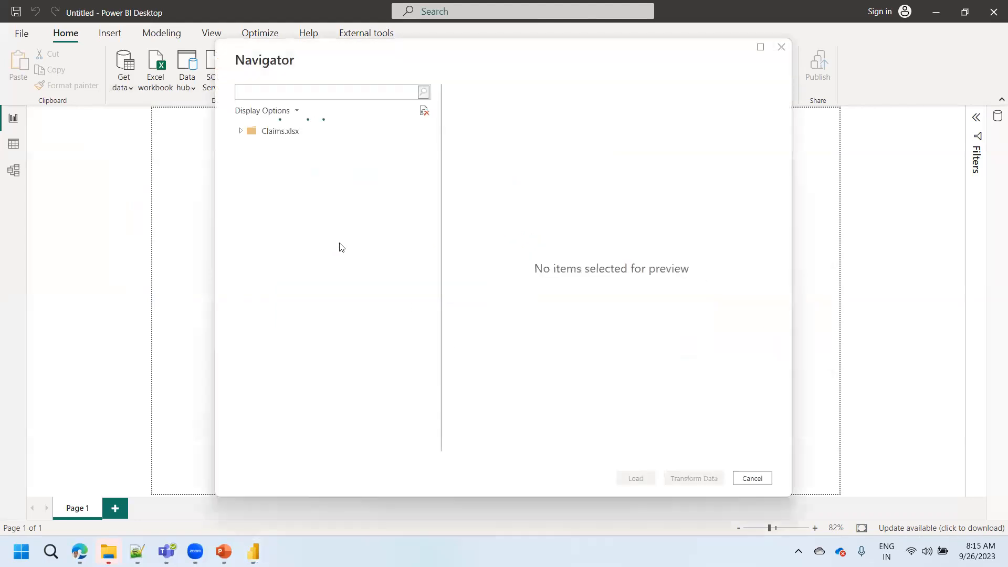
{"action": "left_click", "coordinate": [257, 148]}
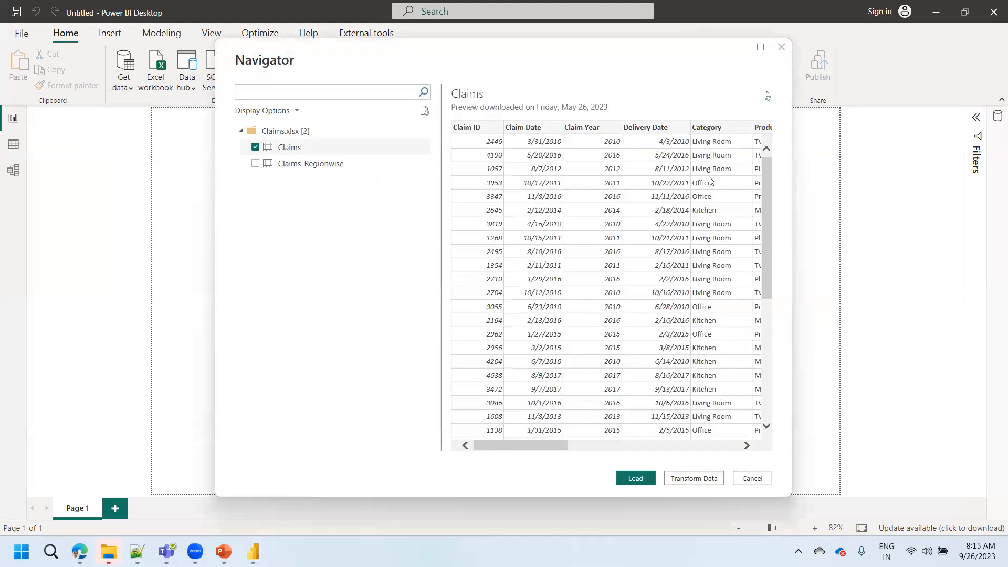
{"action": "left_click", "coordinate": [693, 478]}
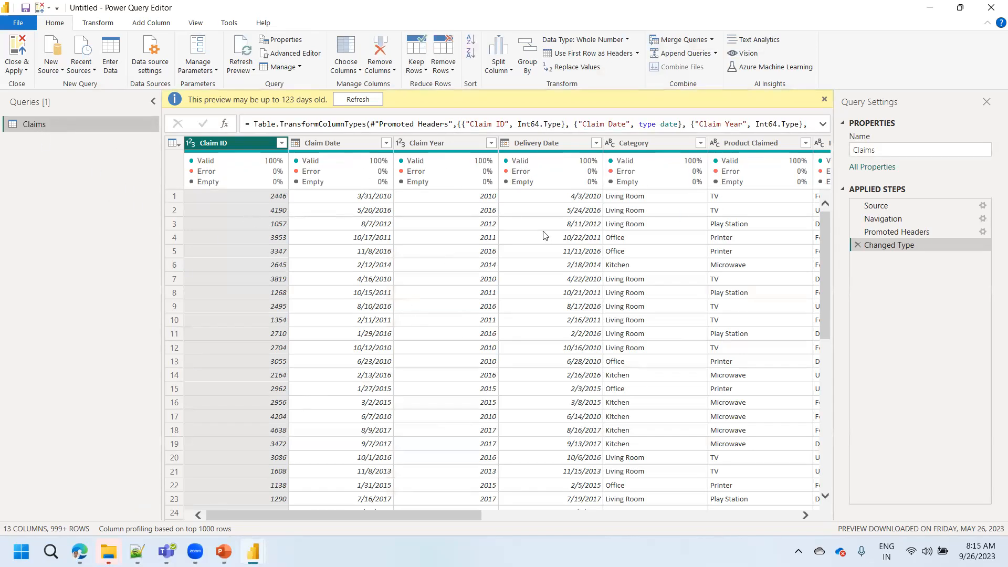
- Check the Promoted Headers and Changed Type steps of the Claims query, and apply the query to the report
{"action": "left_click", "coordinate": [890, 233]}
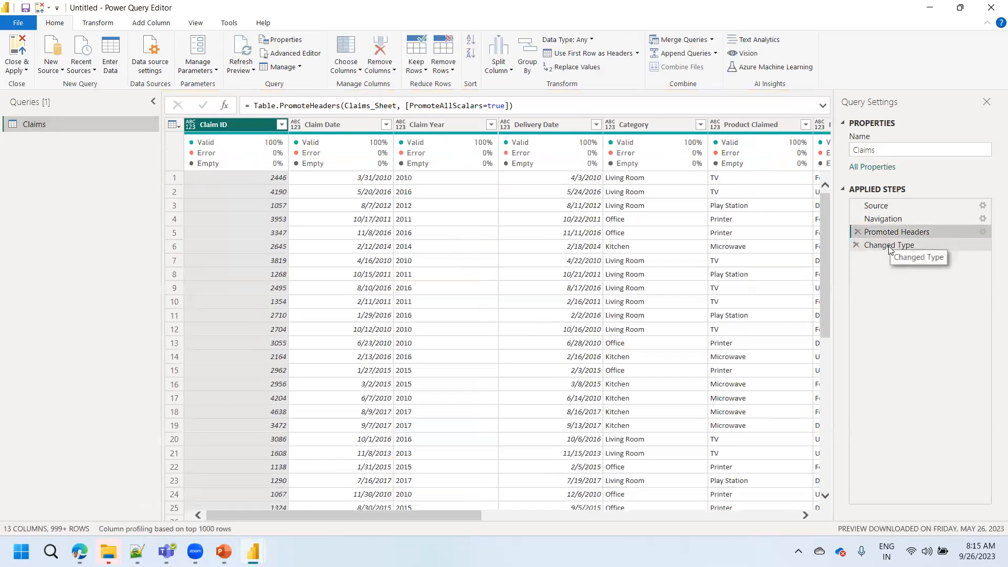
{"action": "left_click", "coordinate": [890, 247]}
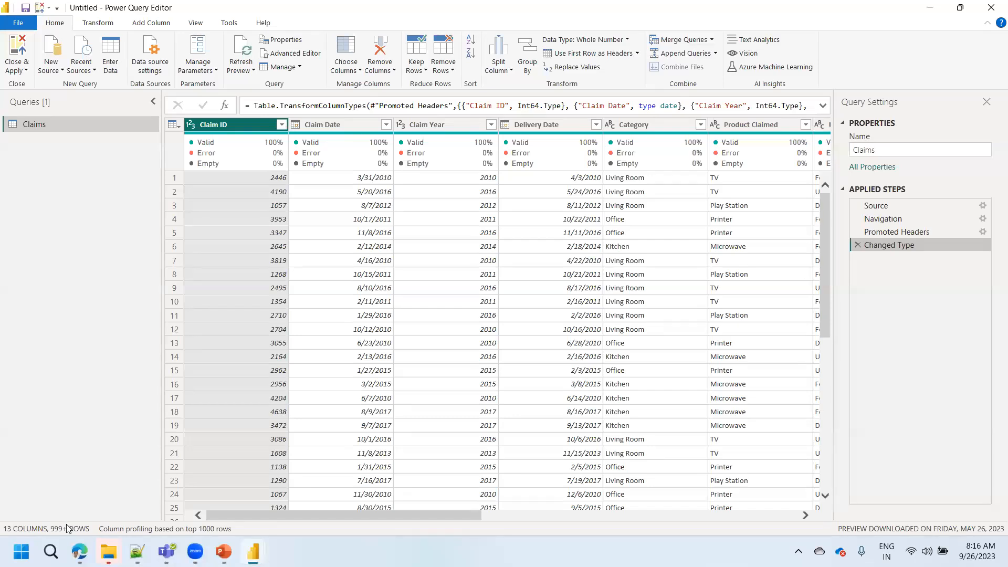
{"action": "left_click", "coordinate": [30, 66]}
{"action": "left_click", "coordinate": [42, 82]}
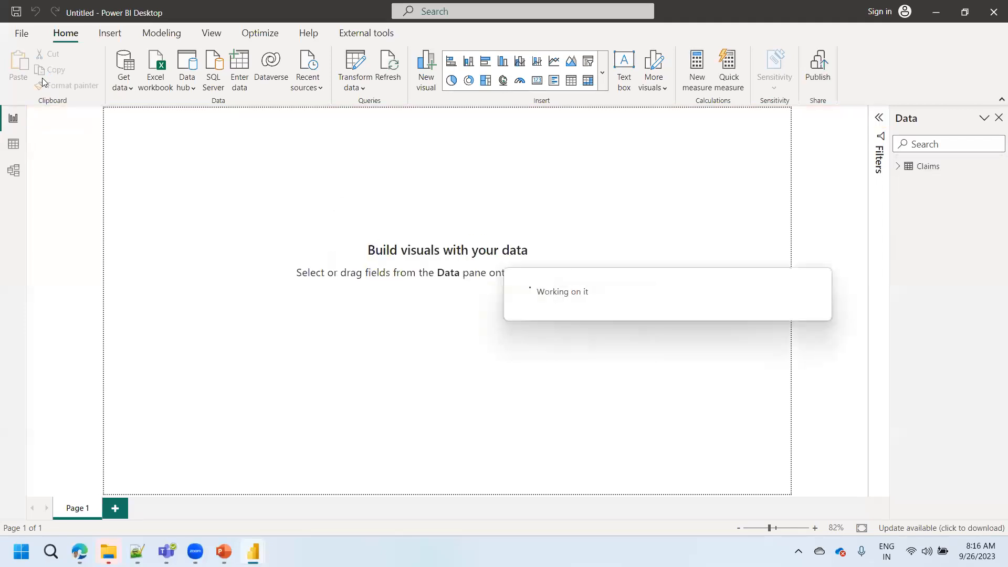
- List the fields of the loaded Claims table and show its rows in Data view
{"action": "left_click", "coordinate": [899, 169]}
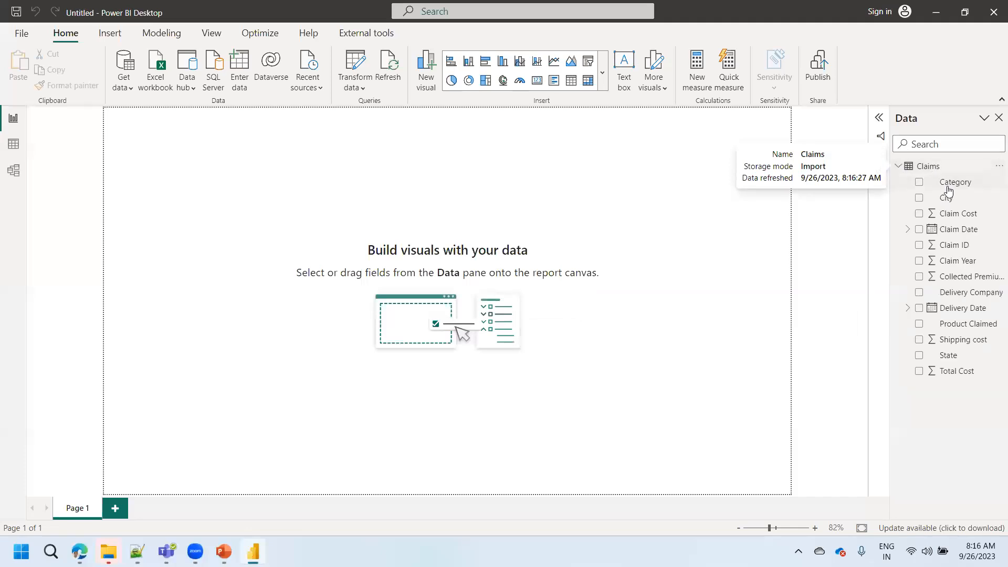
{"action": "left_click", "coordinate": [14, 144]}
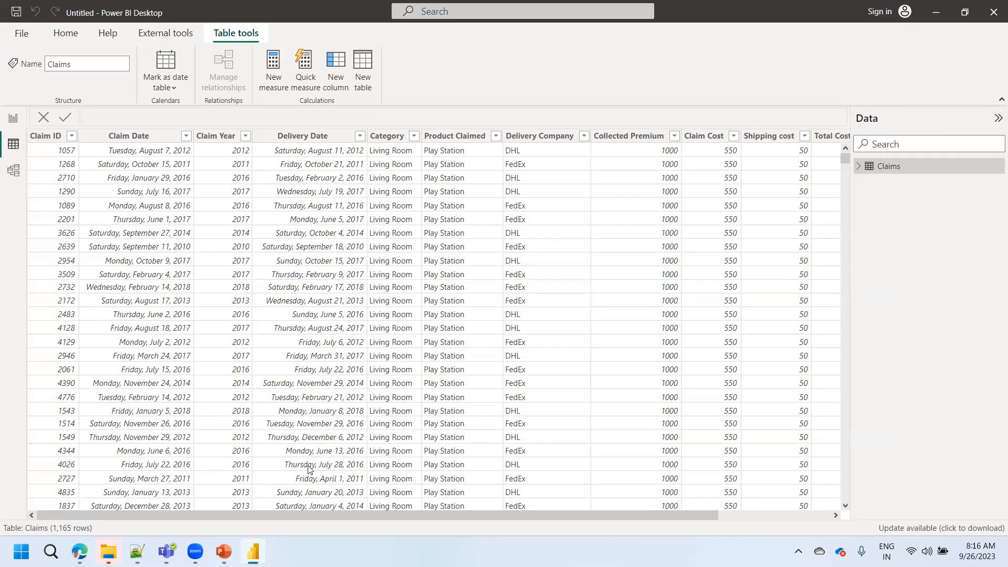
- Reread the Practical Cases slide in PowerPoint, and examine the Claim Date and Delivery Date columns of the Claims table in Power BI
{"action": "left_click", "coordinate": [223, 551]}
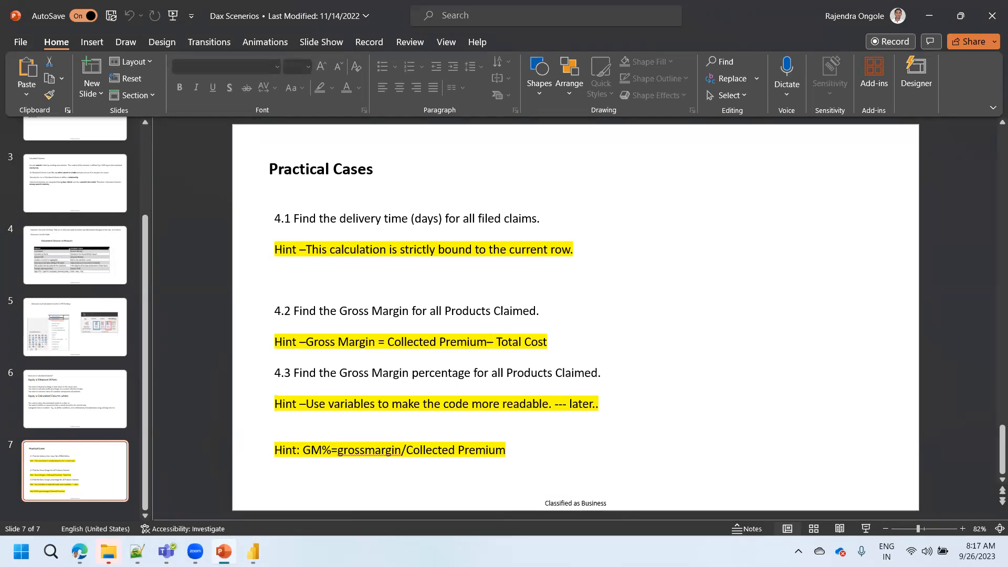
{"action": "key", "text": "alt+Tab"}
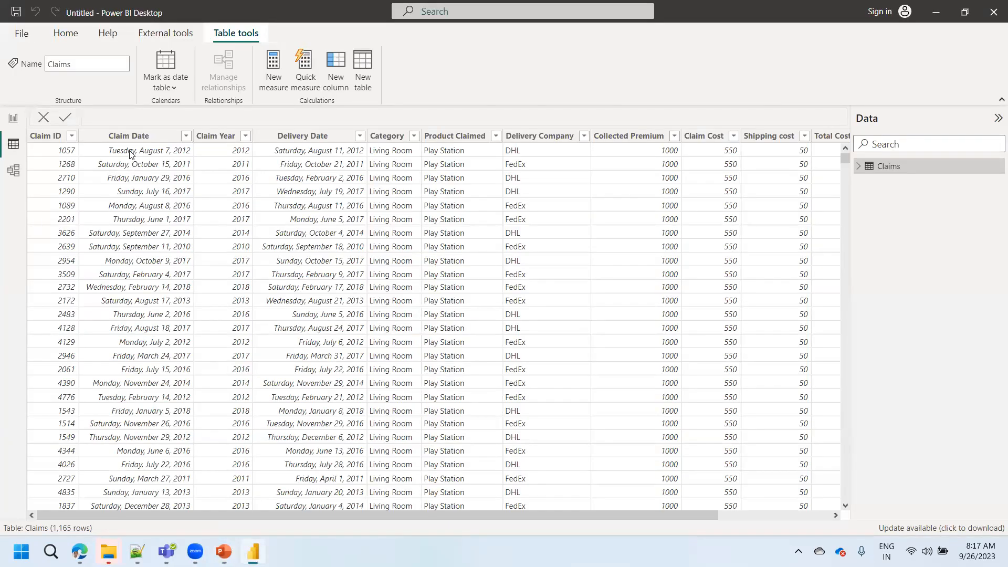
{"action": "left_click", "coordinate": [129, 153]}
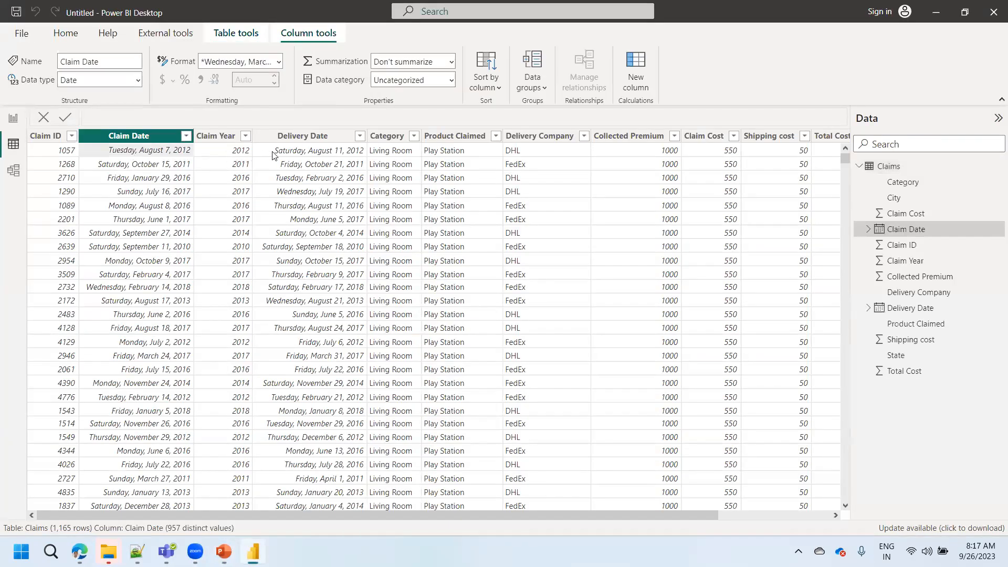
{"action": "left_click", "coordinate": [306, 153]}
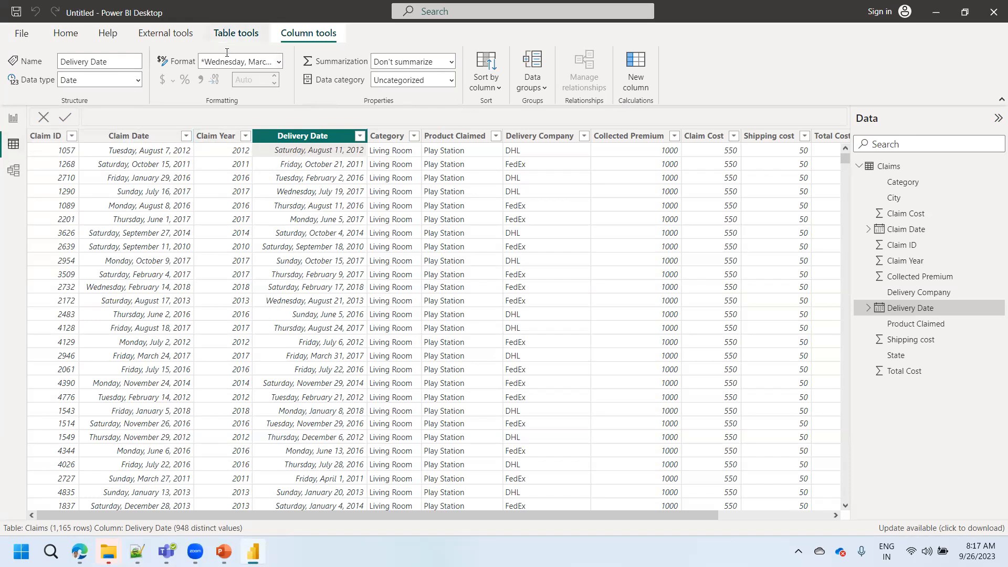
- Create a new measure in the Claims table with the formula sum(Claims[Claim Date])
{"action": "left_click", "coordinate": [235, 33]}
{"action": "left_click", "coordinate": [271, 83]}
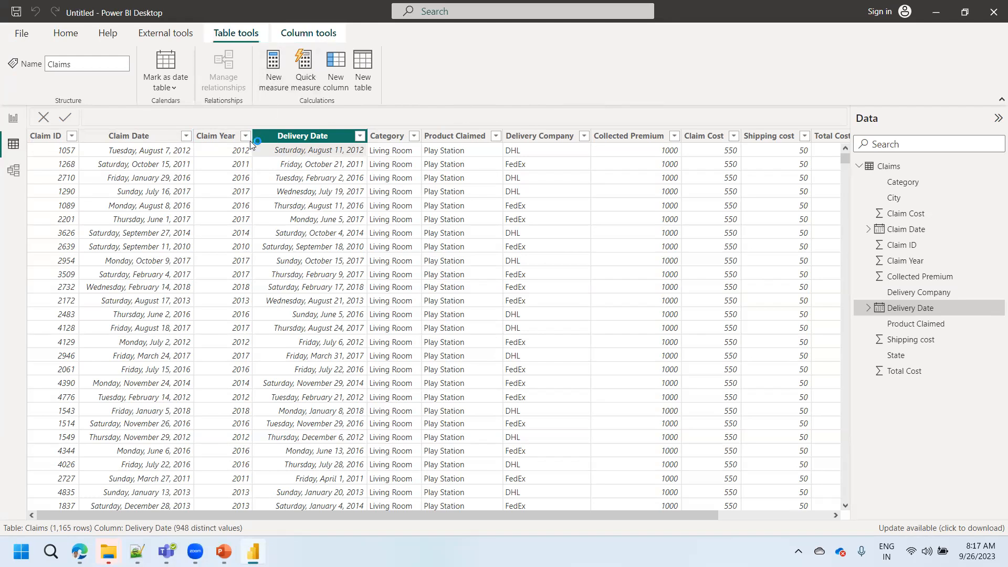
{"action": "left_click", "coordinate": [153, 123]}
{"action": "type", "text": "su"}
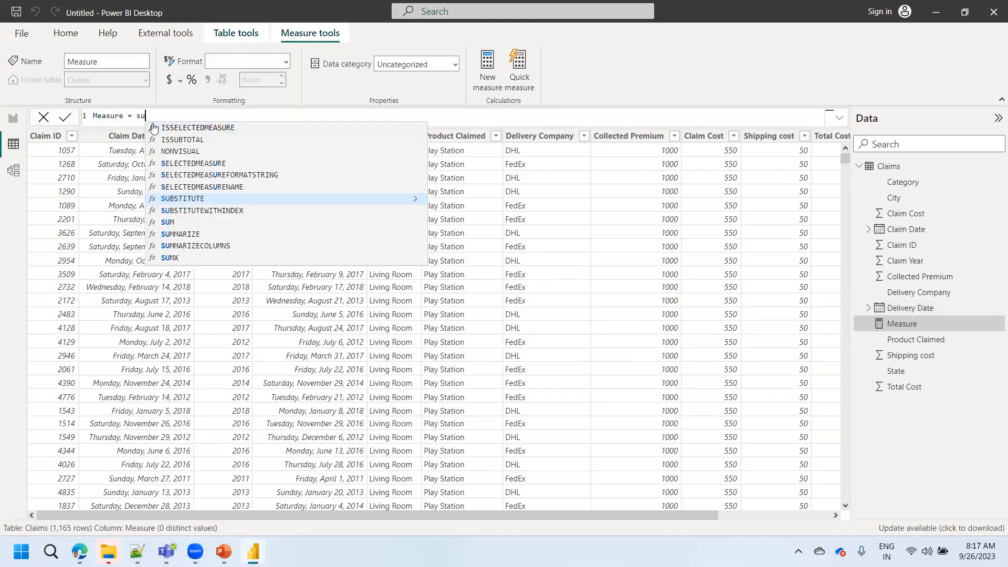
{"action": "type", "text": "m(claim"}
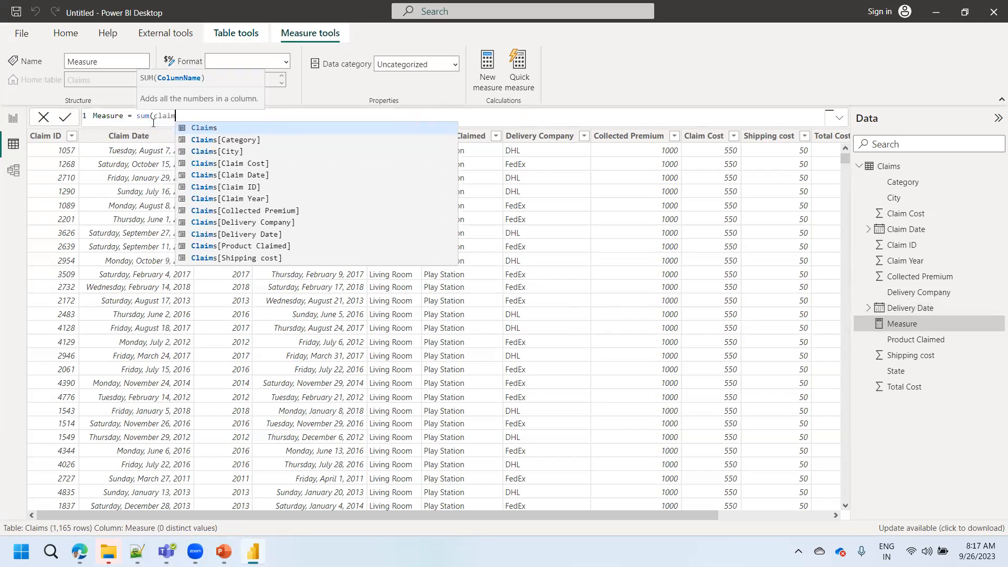
{"action": "key", "text": "Down"}
{"action": "key", "text": "Down"}
{"action": "key", "text": "Down"}
{"action": "key", "text": "Down"}
{"action": "key", "text": "Tab"}
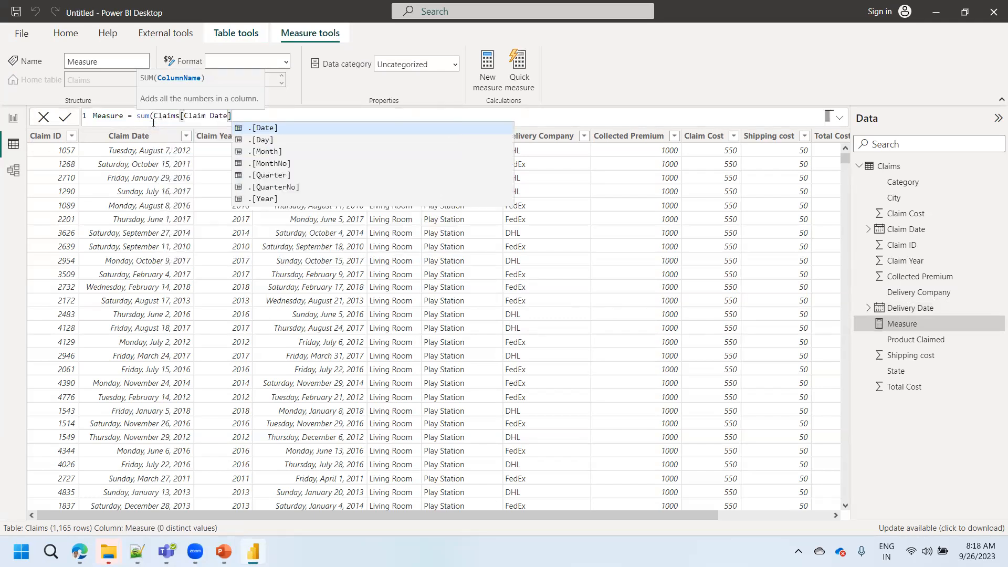
{"action": "type", "text": ")"}
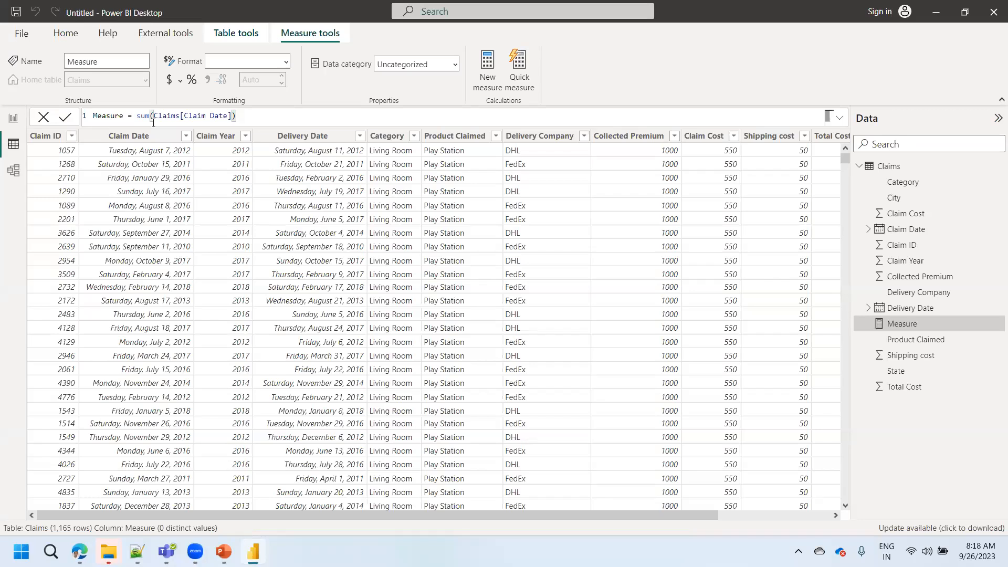
{"action": "double_click", "coordinate": [140, 116]}
{"action": "type", "text": "avaer"}
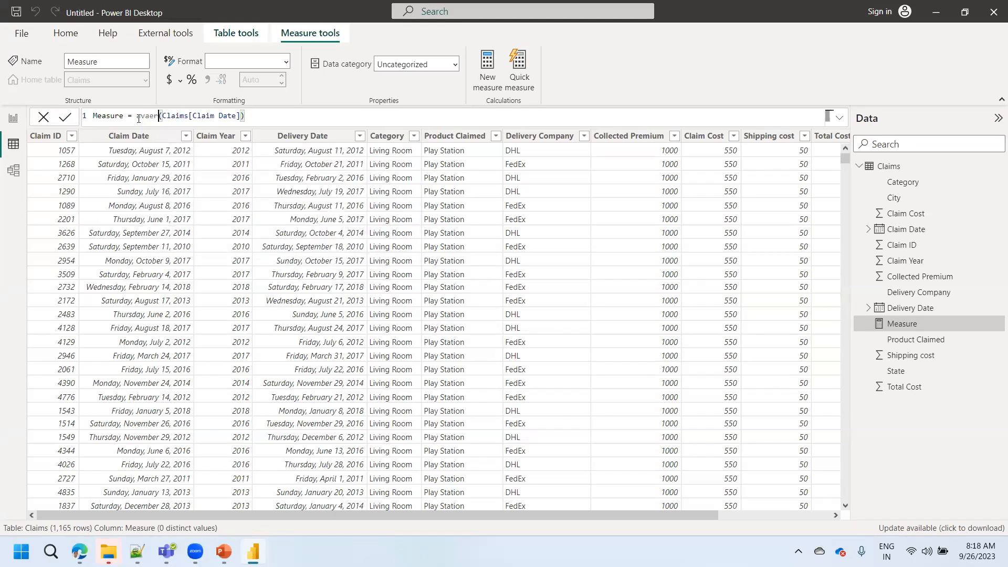
{"action": "key", "text": "BackSpace"}
{"action": "key", "text": "BackSpace"}
{"action": "key", "text": "BackSpace"}
{"action": "key", "text": "Tab"}
{"action": "key", "text": "BackSpace"}
{"action": "key", "text": "BackSpace"}
{"action": "key", "text": "BackSpace"}
{"action": "key", "text": "BackSpace"}
{"action": "key", "text": "BackSpace"}
{"action": "key", "text": "BackSpace"}
{"action": "key", "text": "BackSpace"}
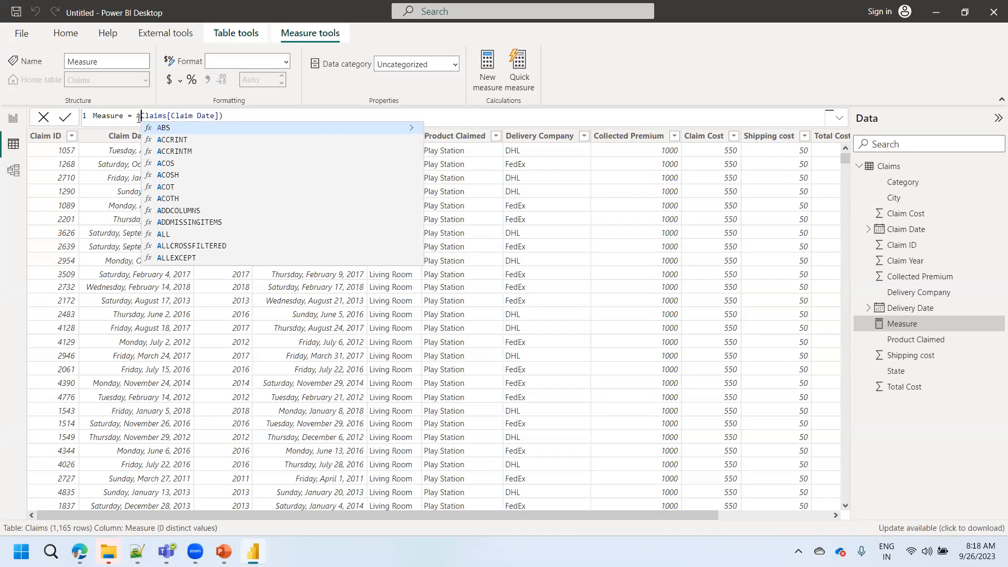
{"action": "key", "text": "BackSpace"}
{"action": "key", "text": "Escape"}
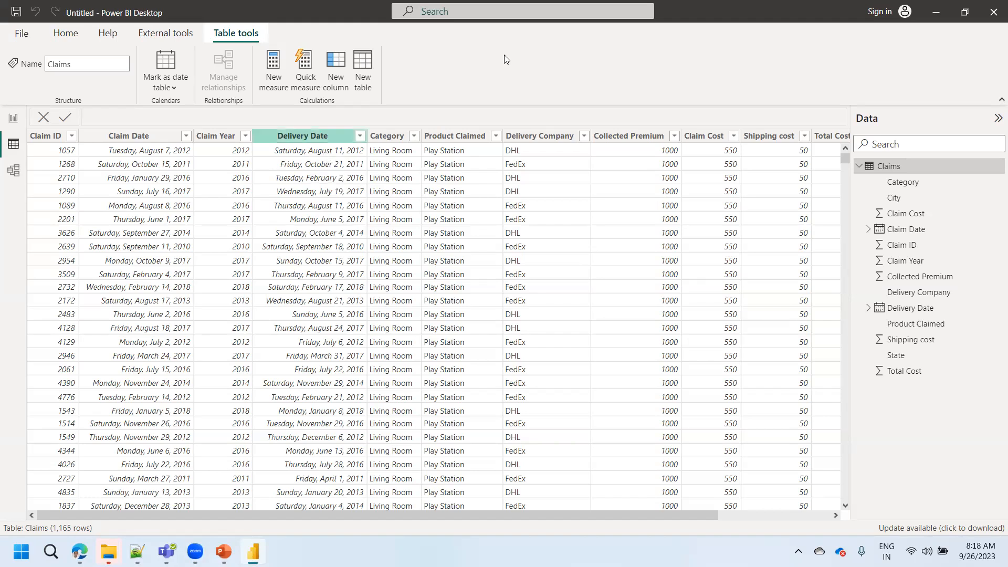
- Add a calculated column to the Claims table and name it No of Days Difference (Product Claims) on the first formula line
{"action": "left_click", "coordinate": [340, 88]}
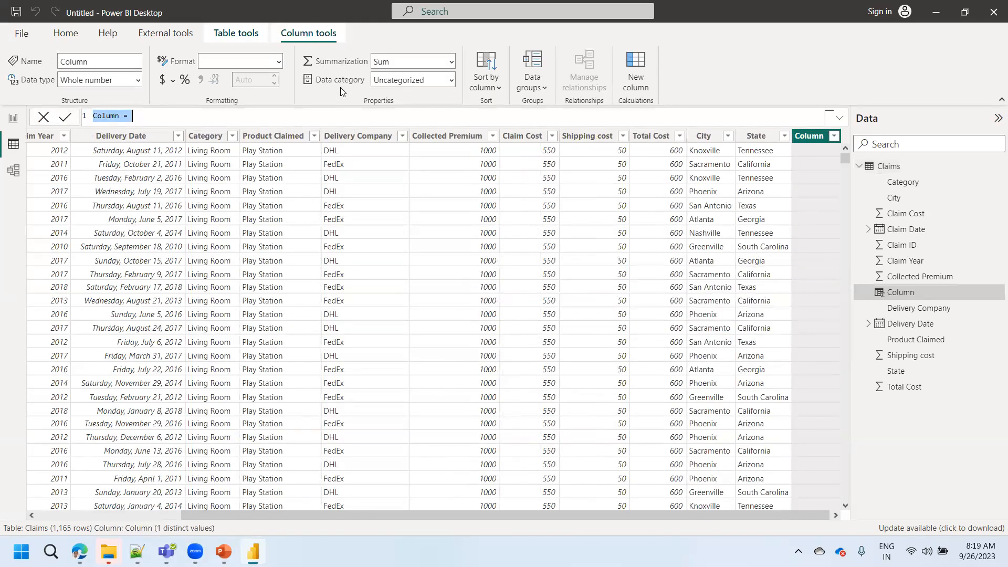
{"action": "type", "text": "D"}
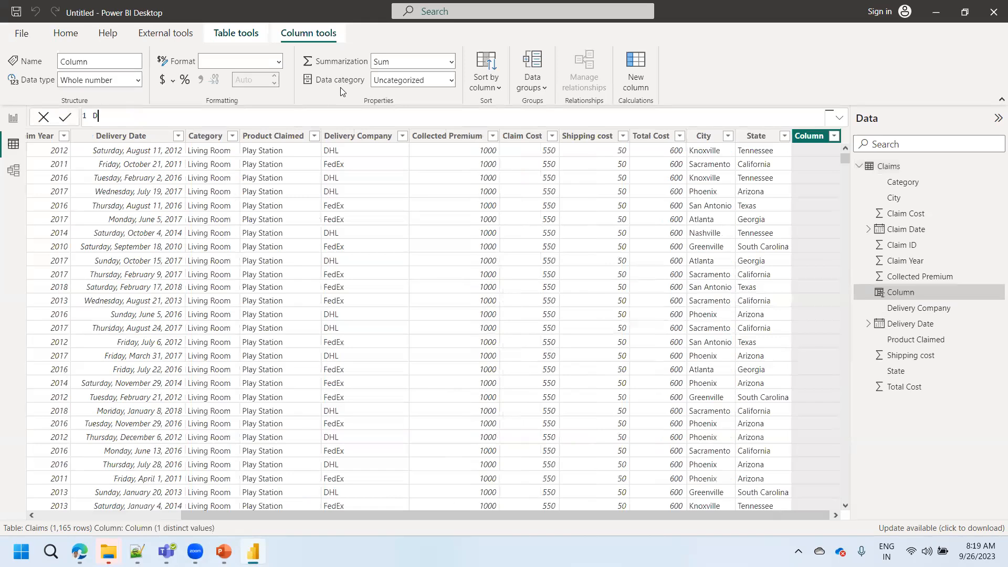
{"action": "key", "text": "BackSpace"}
{"action": "type", "text": "D"}
{"action": "type", "text": "o "}
{"action": "type", "text": "of D"}
{"action": "type", "text": "ays Diffe"}
{"action": "type", "text": "rence"}
{"action": "type", "text": " (Pro"}
{"action": "type", "text": "duct C"}
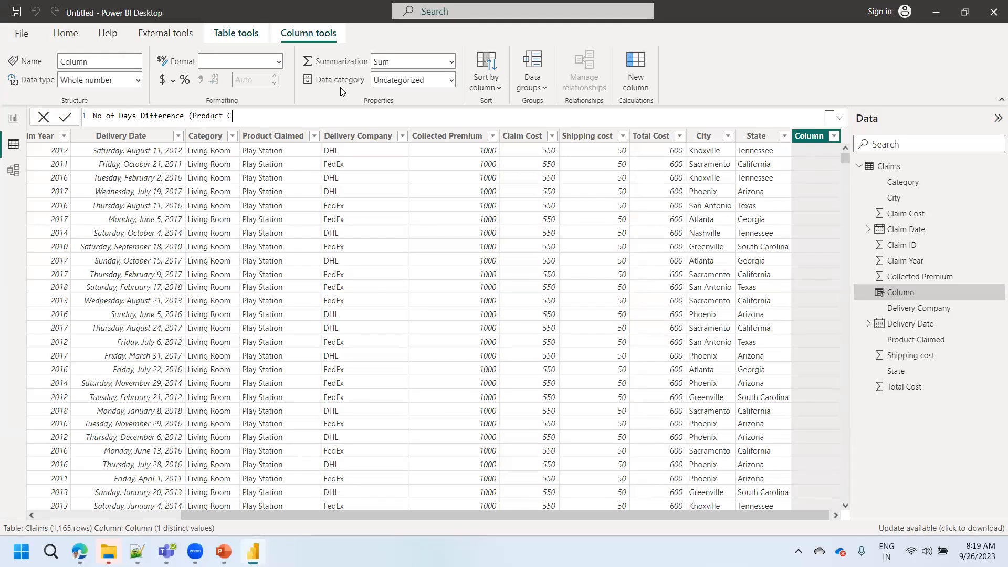
{"action": "type", "text": "laims)"}
{"action": "scroll", "coordinate": [308, 123], "scroll_direction": "up", "scroll_amount": 2, "text": "ctrl"}
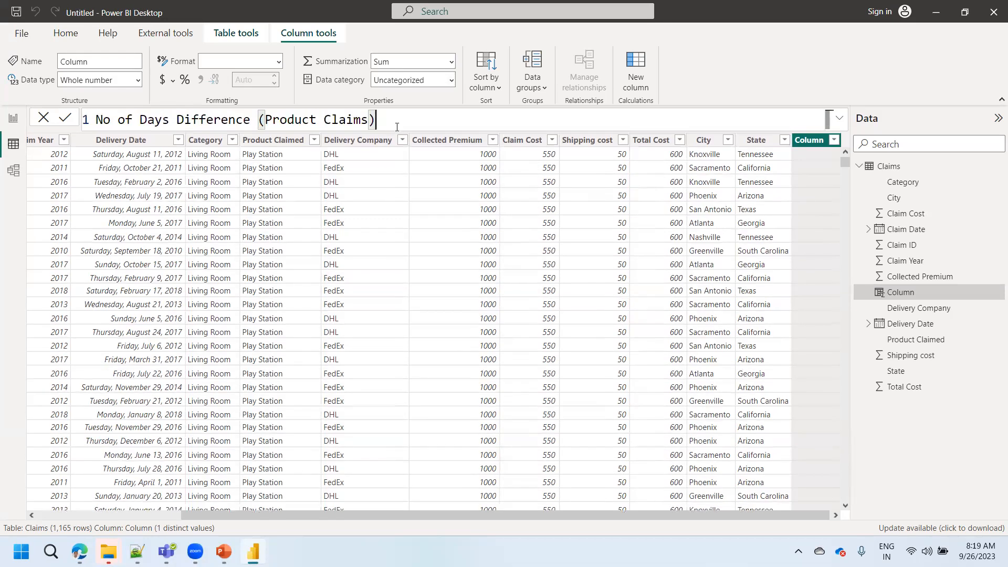
{"action": "type", "text": "="}
{"action": "key", "text": "shift+Return"}
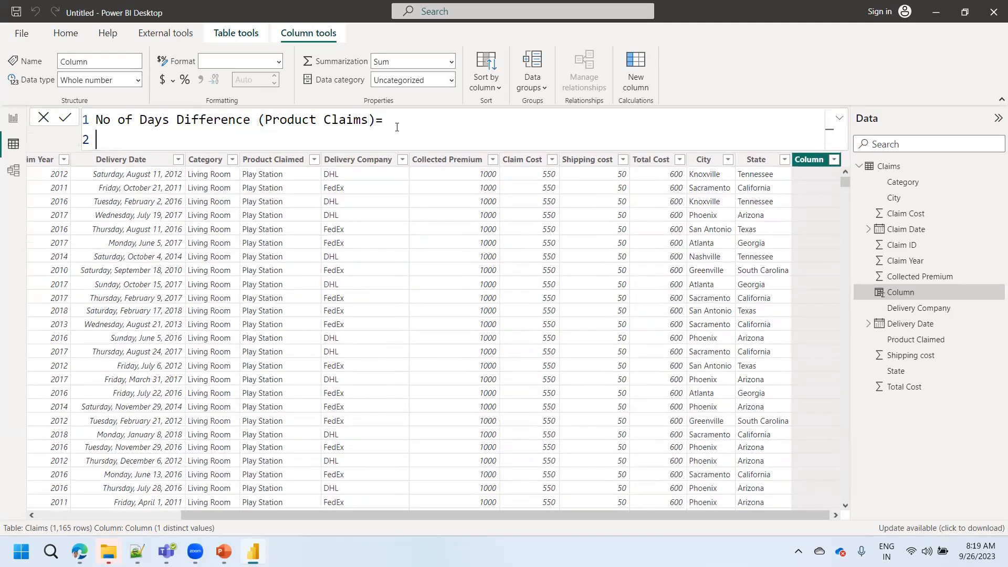
- Define the new column as Claims[Delivery Date]-Claims[Claim Date] on the second formula line and commit the formula
{"action": "type", "text": "delive"}
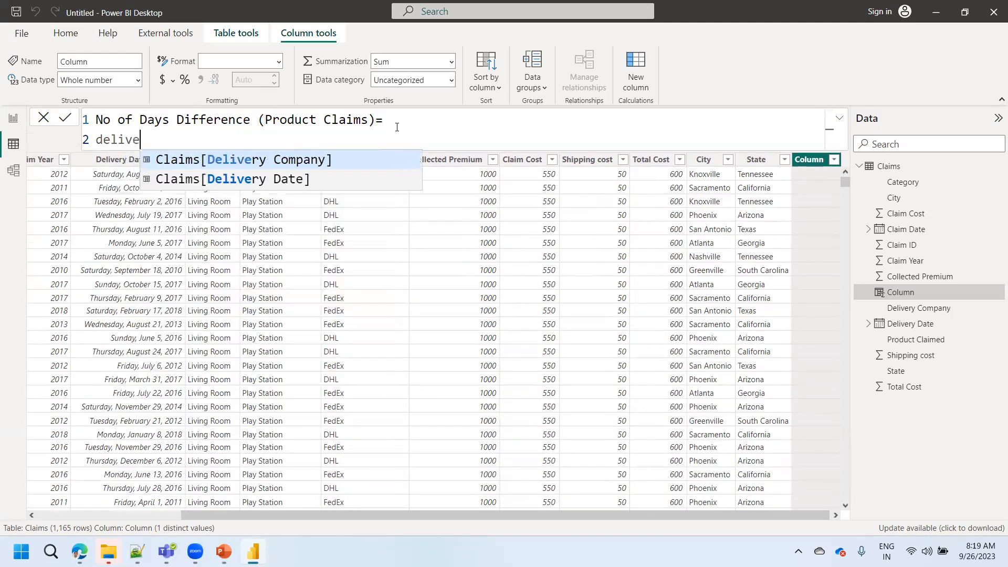
{"action": "key", "text": "Down"}
{"action": "key", "text": "Tab"}
{"action": "type", "text": "-"}
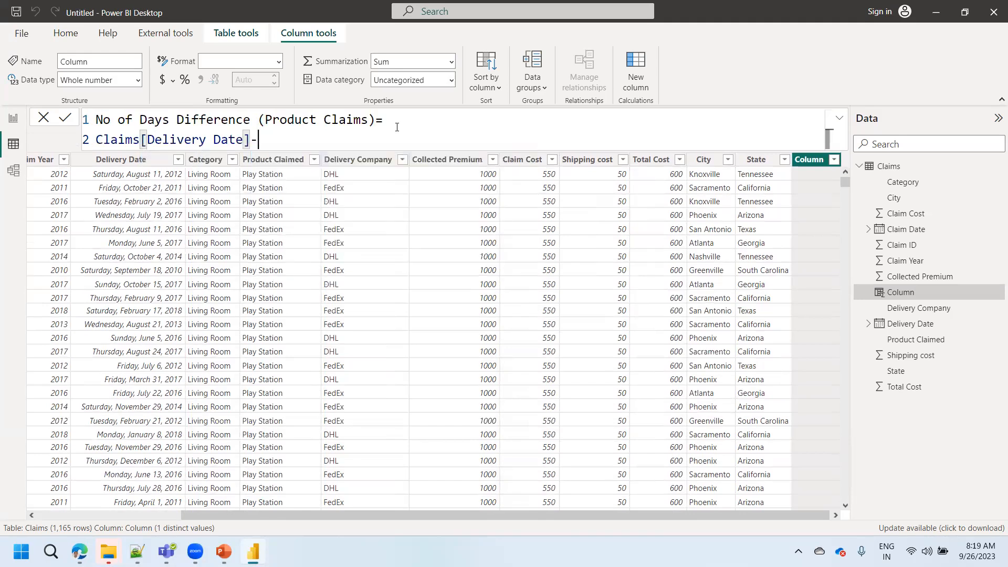
{"action": "type", "text": "clai"}
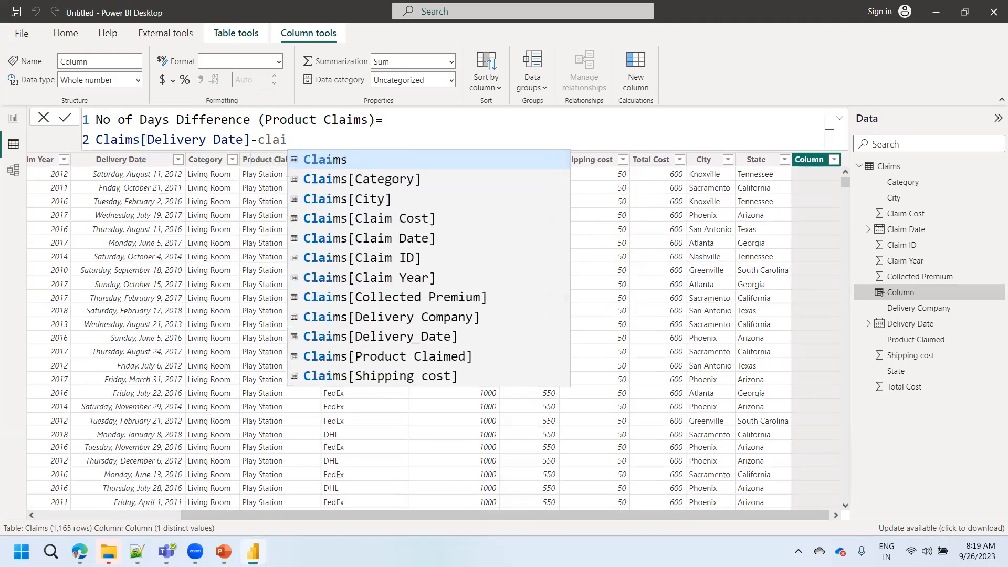
{"action": "key", "text": "Down"}
{"action": "key", "text": "Down"}
{"action": "key", "text": "Down"}
{"action": "key", "text": "Down"}
{"action": "key", "text": "Tab"}
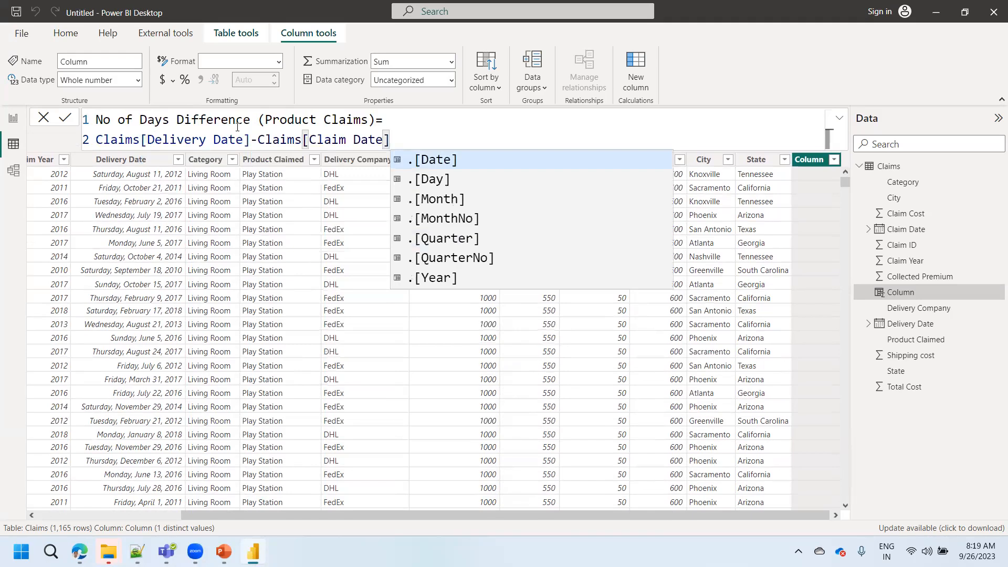
{"action": "left_click", "coordinate": [65, 119]}
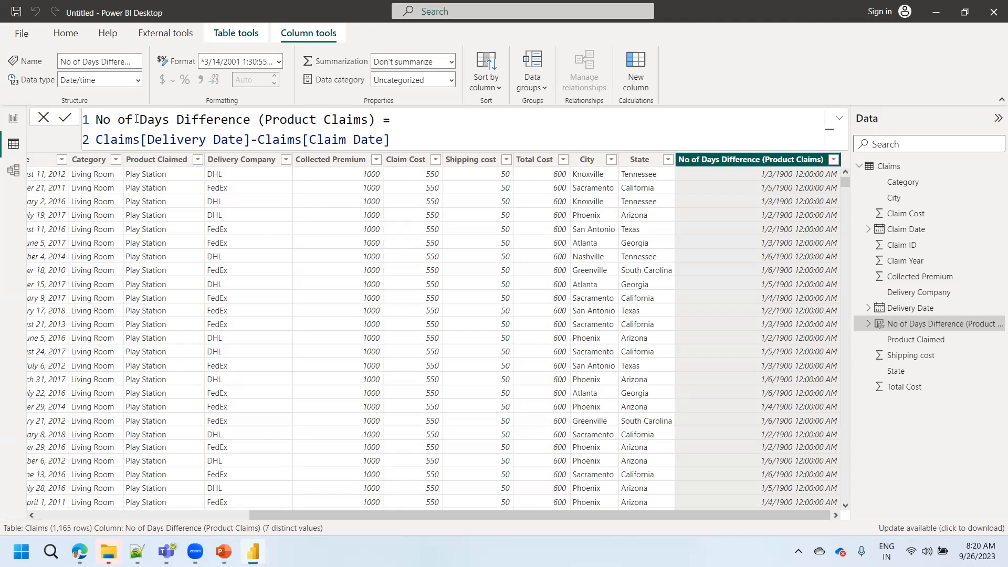
- Wrap the days difference formula in the int function so it reads int(Claims[Delivery Date]-Claims[Claim Date])
{"action": "left_click", "coordinate": [98, 139]}
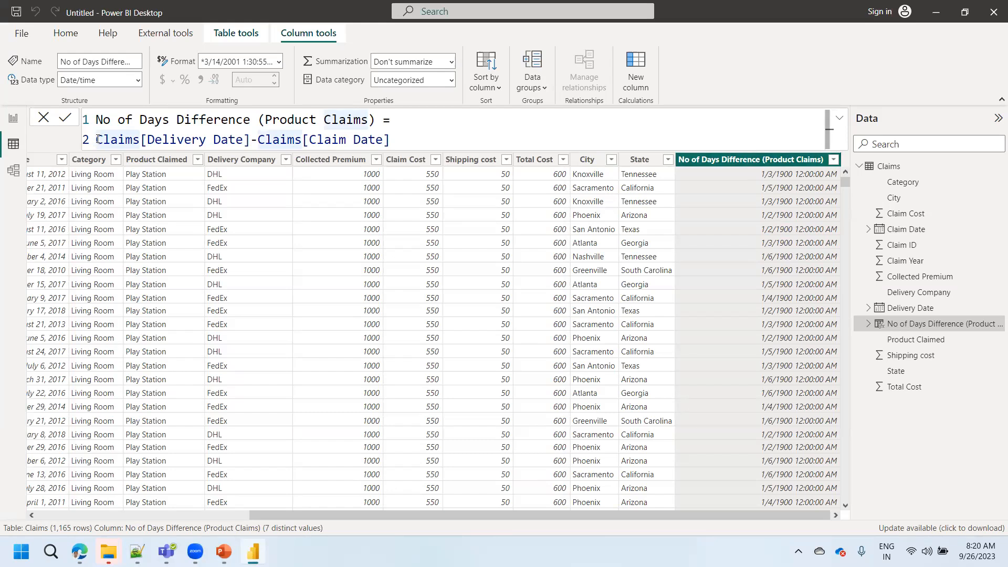
{"action": "type", "text": "Int"}
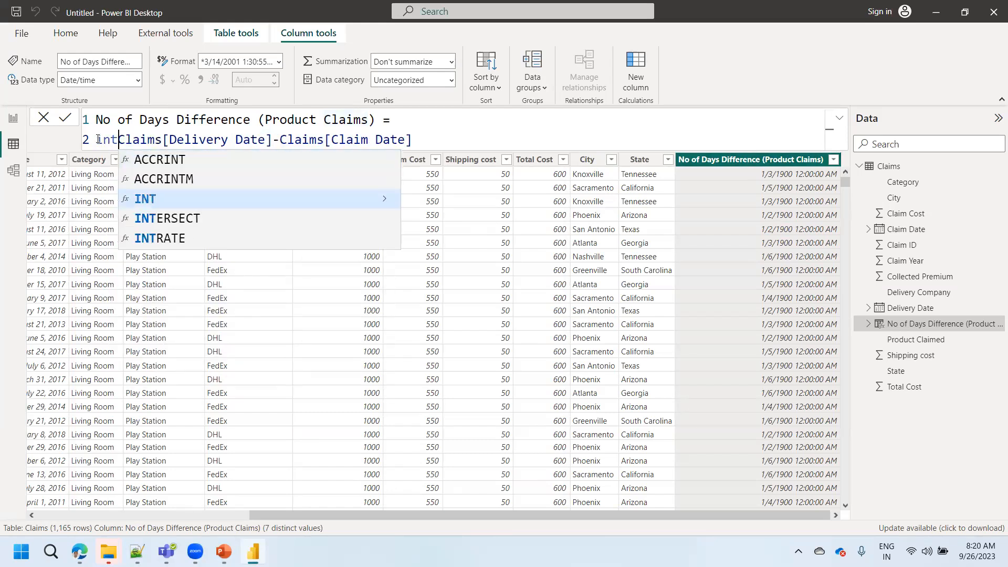
{"action": "type", "text": "("}
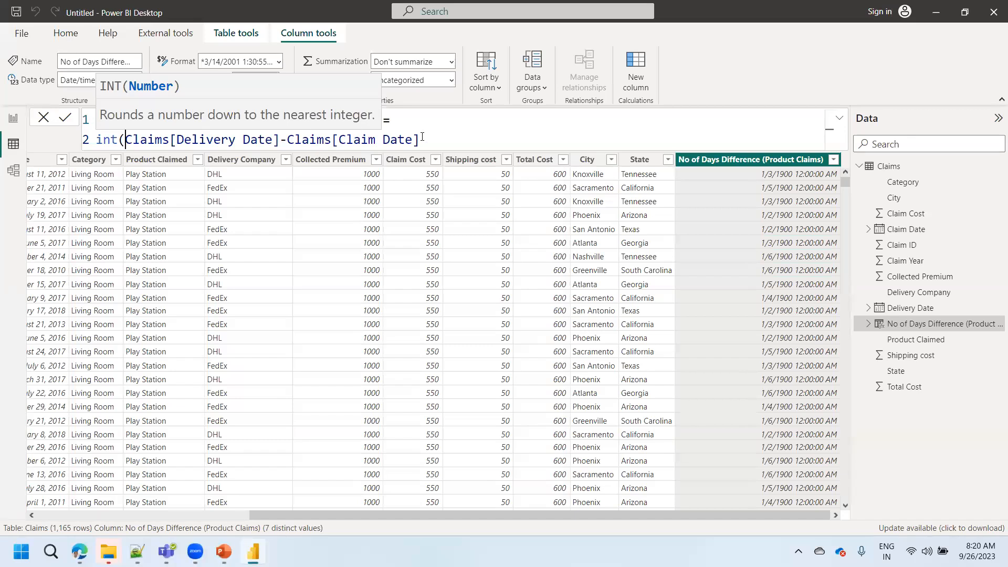
{"action": "left_click", "coordinate": [466, 141]}
{"action": "type", "text": ")"}
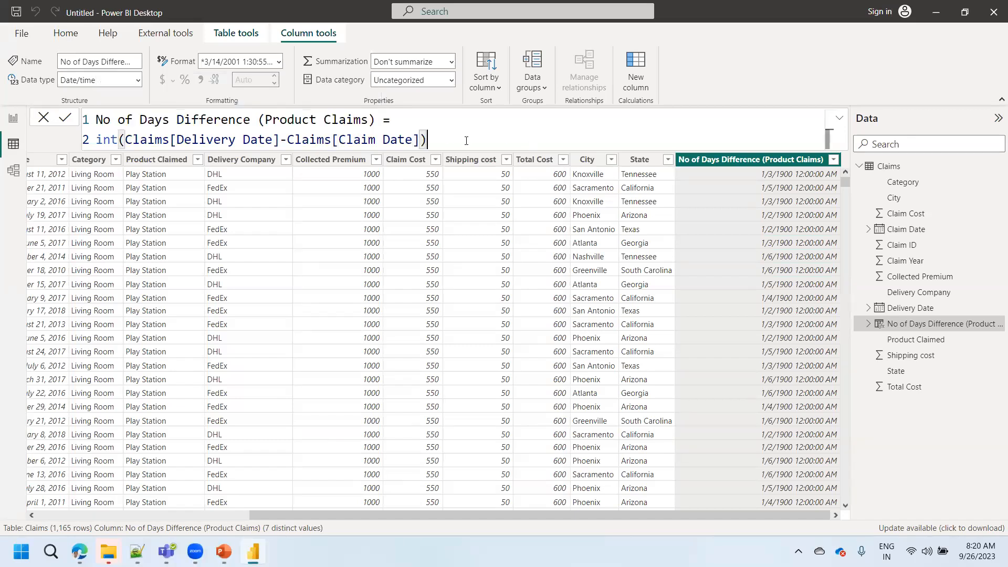
{"action": "left_click", "coordinate": [65, 119]}
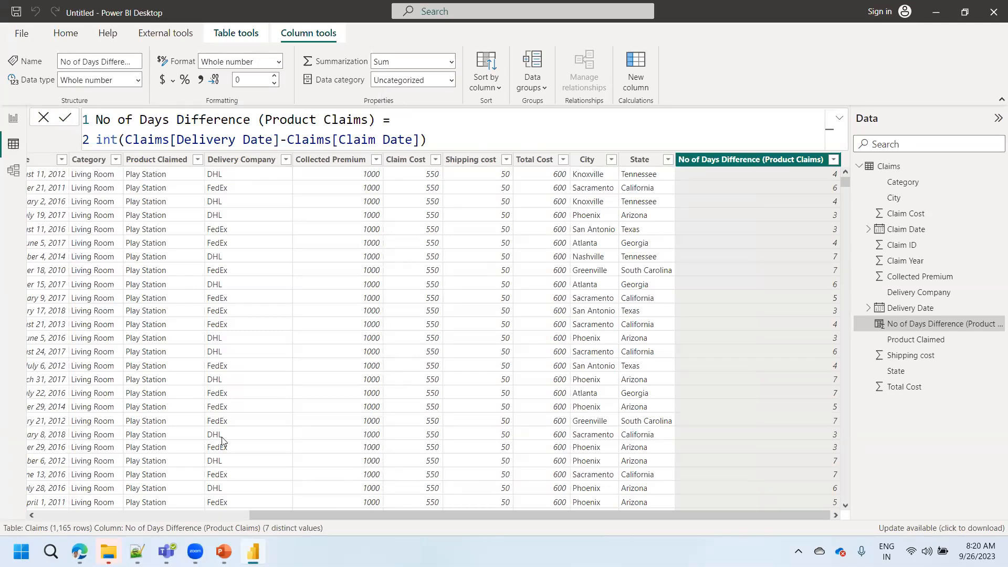
- Compare the Claim Date and Delivery Date columns with the calculated No of Days Difference (Product Claims) column
{"action": "scroll", "coordinate": [240, 506], "scroll_direction": "left", "scroll_amount": 5}
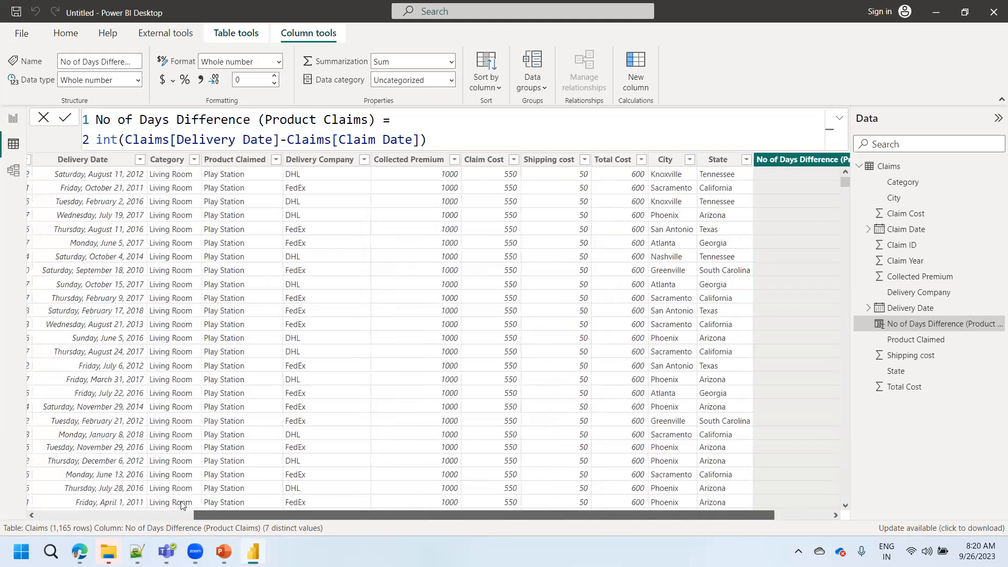
{"action": "scroll", "coordinate": [307, 496], "scroll_direction": "right", "scroll_amount": 3}
{"action": "scroll", "coordinate": [158, 479], "scroll_direction": "left", "scroll_amount": 5}
{"action": "scroll", "coordinate": [241, 178], "scroll_direction": "left", "scroll_amount": 3}
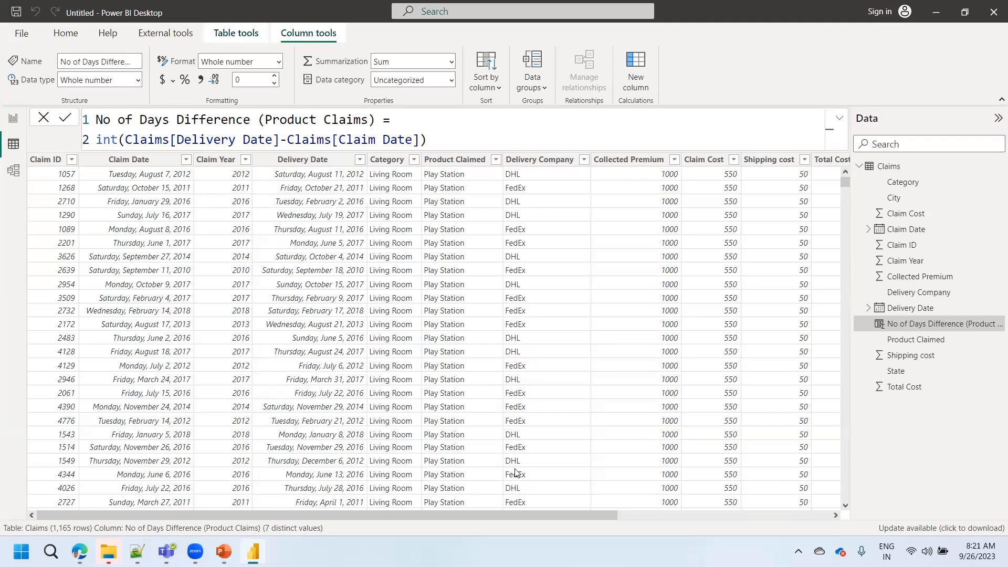
{"action": "left_click_drag", "start_coordinate": [547, 513], "coordinate": [828, 205]}
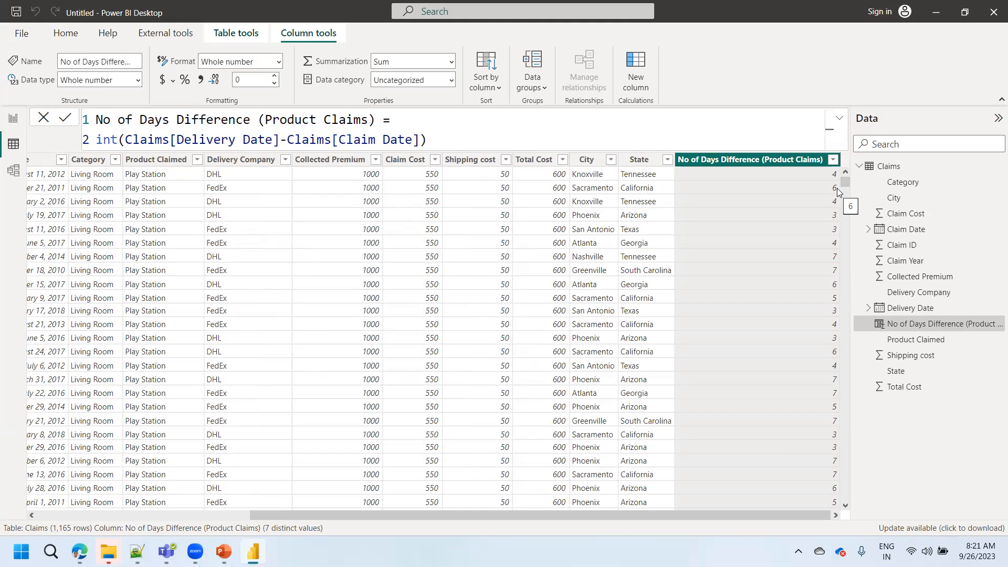
- Show No of Days Difference (Product Claims) as a card on the report page, widen the card and move it slightly down
{"action": "left_click", "coordinate": [5, 126]}
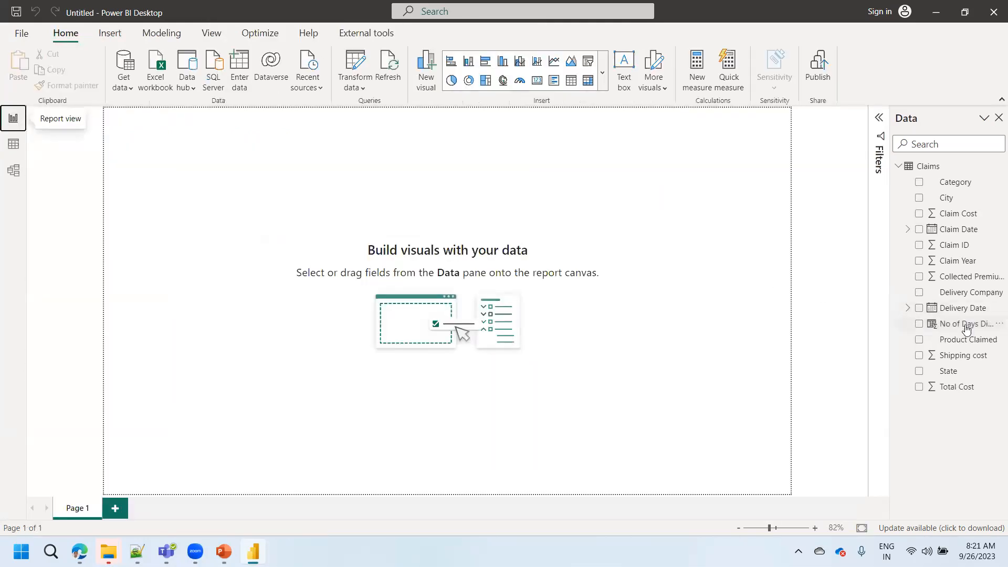
{"action": "left_click", "coordinate": [919, 324]}
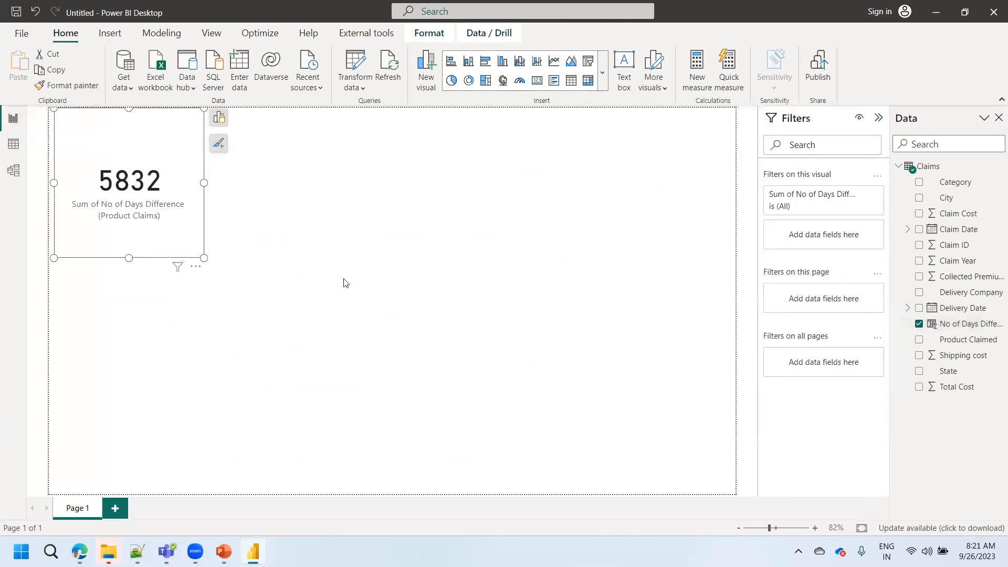
{"action": "left_click_drag", "start_coordinate": [203, 257], "coordinate": [337, 218]}
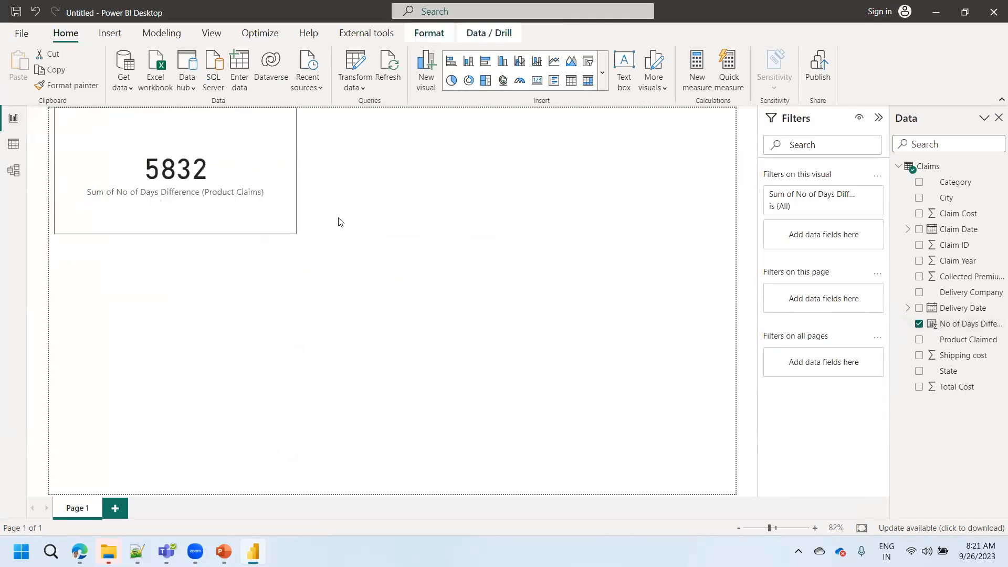
{"action": "left_click_drag", "start_coordinate": [254, 191], "coordinate": [258, 237]}
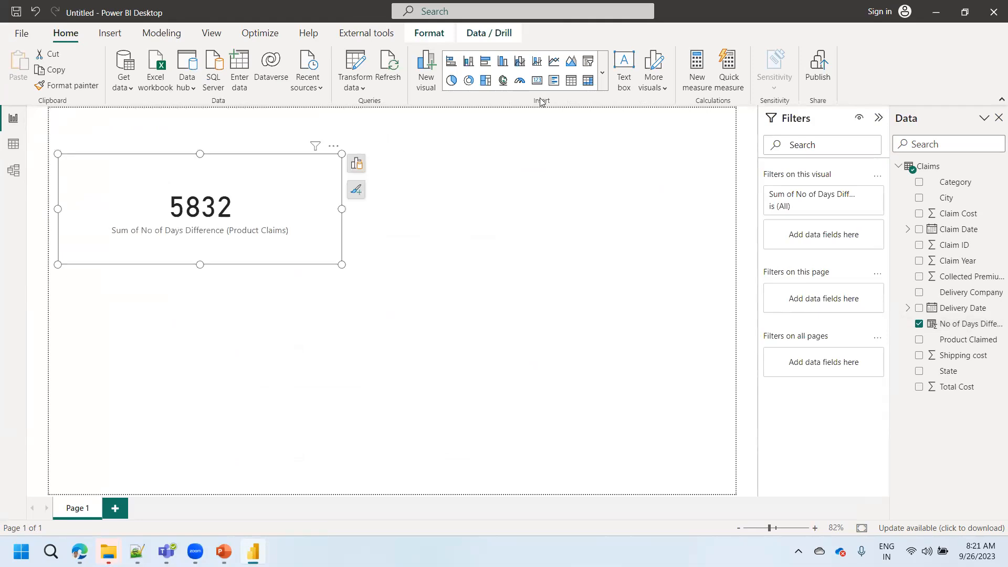
- Convert the days difference card into a slicer, then shrink it and place it near the report page's upper-left corner
{"action": "left_click", "coordinate": [588, 62]}
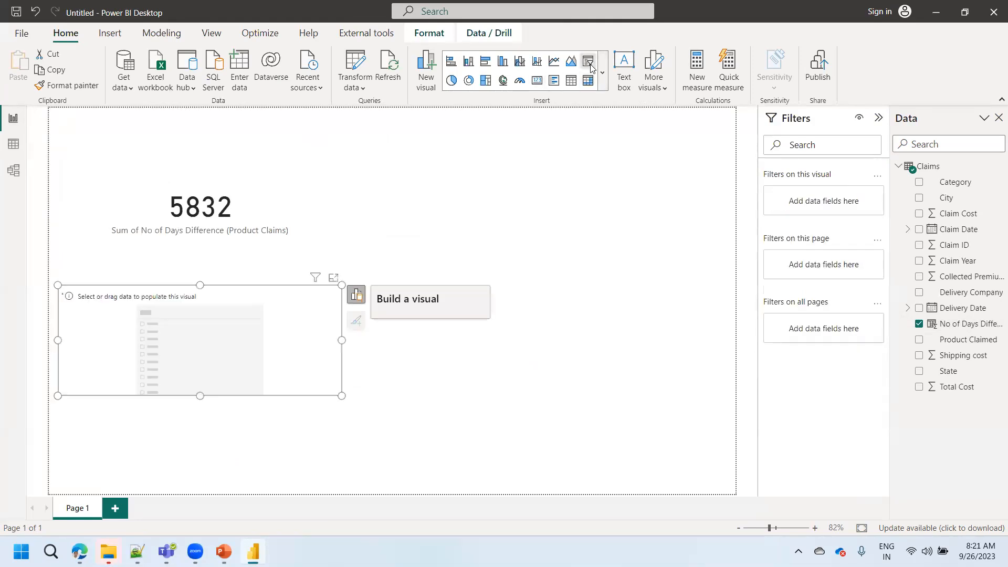
{"action": "key", "text": "Delete"}
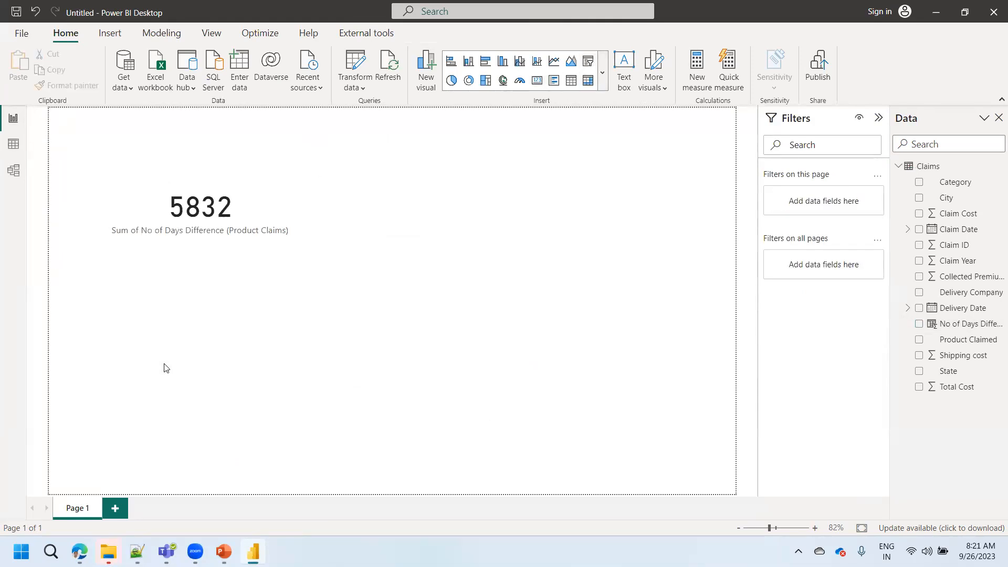
{"action": "left_click", "coordinate": [209, 262]}
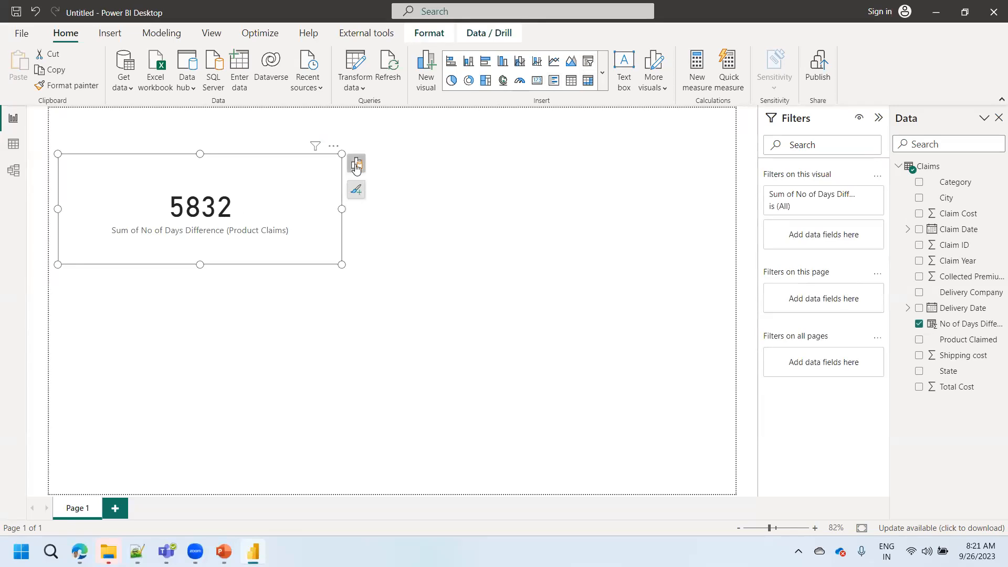
{"action": "left_click", "coordinate": [357, 163]}
{"action": "left_click", "coordinate": [474, 211]}
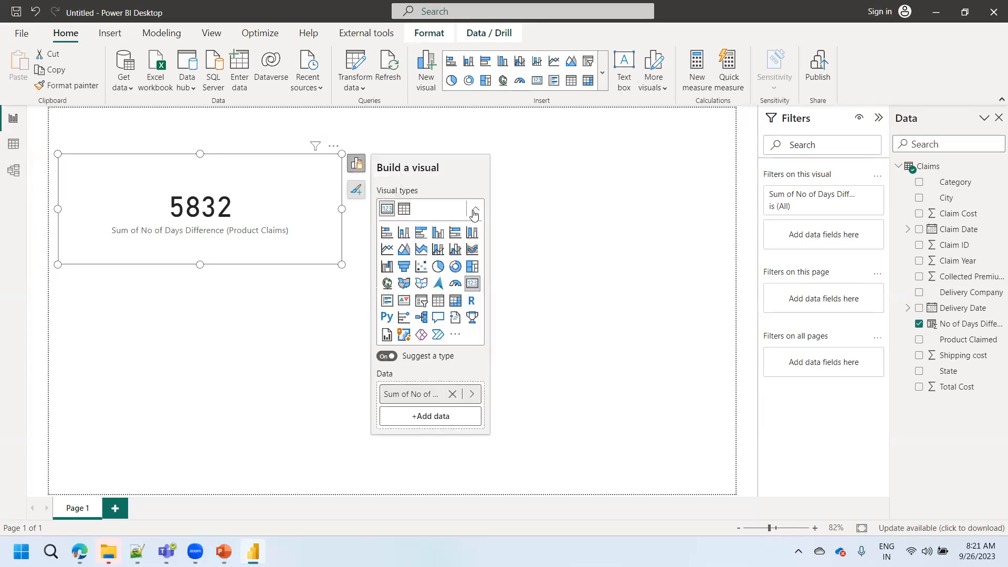
{"action": "left_click", "coordinate": [422, 301]}
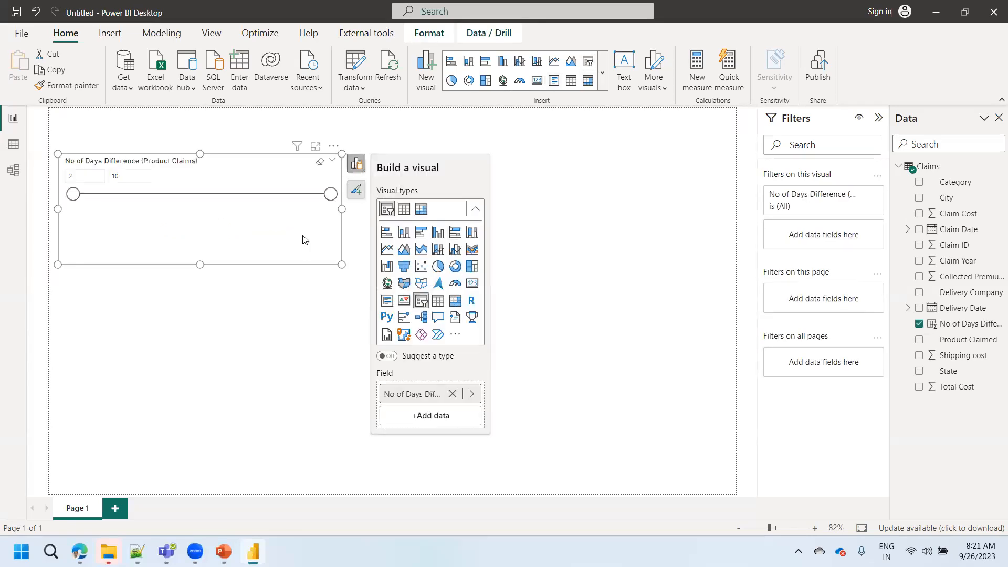
{"action": "left_click_drag", "start_coordinate": [341, 264], "coordinate": [246, 218]}
{"action": "left_click_drag", "start_coordinate": [168, 186], "coordinate": [185, 148]}
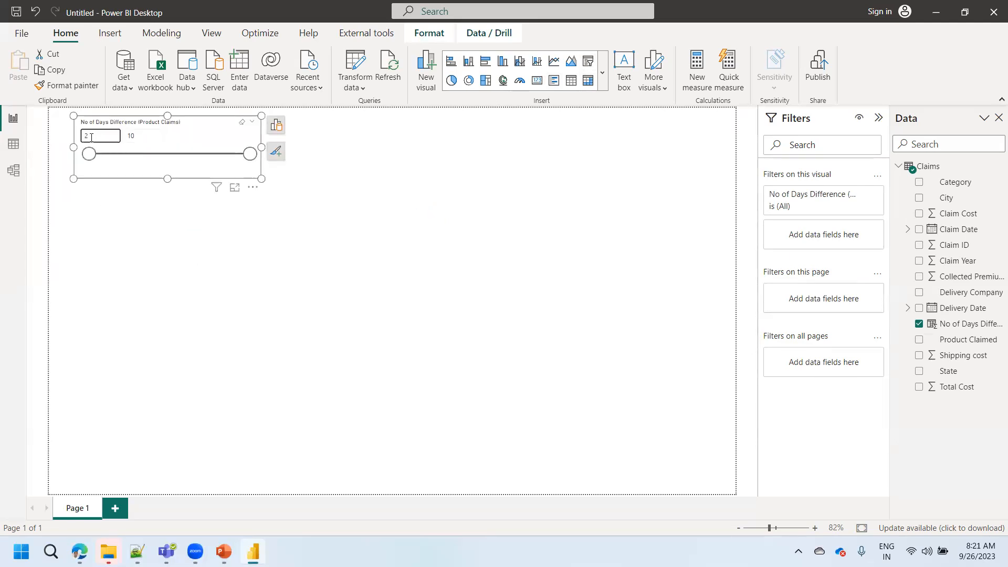
- Lower the upper limit of the days difference slicer to 9
{"action": "left_click", "coordinate": [153, 131]}
{"action": "left_click_drag", "start_coordinate": [250, 154], "coordinate": [220, 152]}
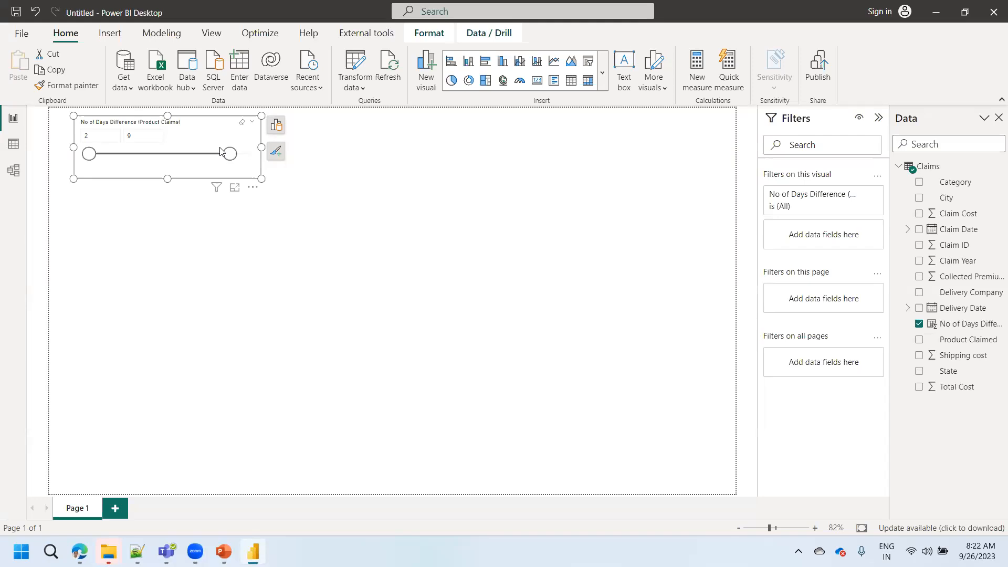
{"action": "left_click", "coordinate": [261, 223]}
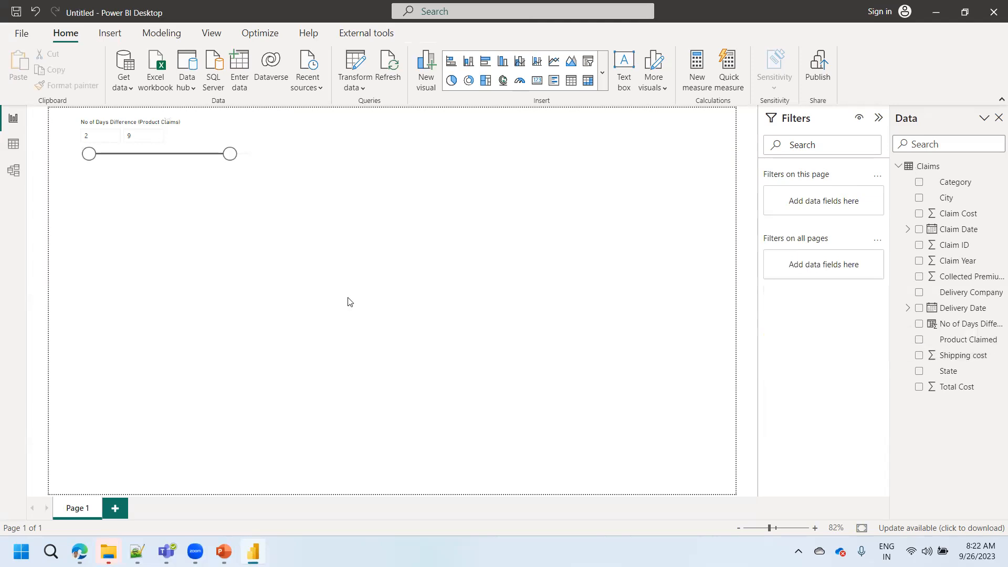
- Add an enlarged table of Product Claimed below the slicer, and raise the slicer's lower limit to 6 to filter it
{"action": "left_click_drag", "start_coordinate": [959, 340], "coordinate": [194, 268]}
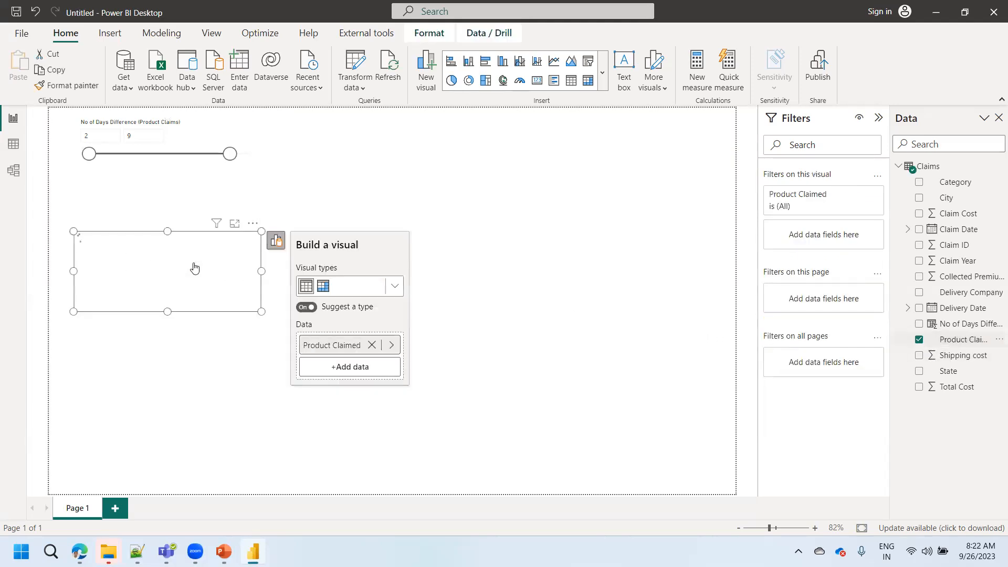
{"action": "left_click_drag", "start_coordinate": [261, 310], "coordinate": [283, 444]}
{"action": "left_click_drag", "start_coordinate": [209, 306], "coordinate": [168, 331]}
{"action": "left_click_drag", "start_coordinate": [90, 154], "coordinate": [164, 157]}
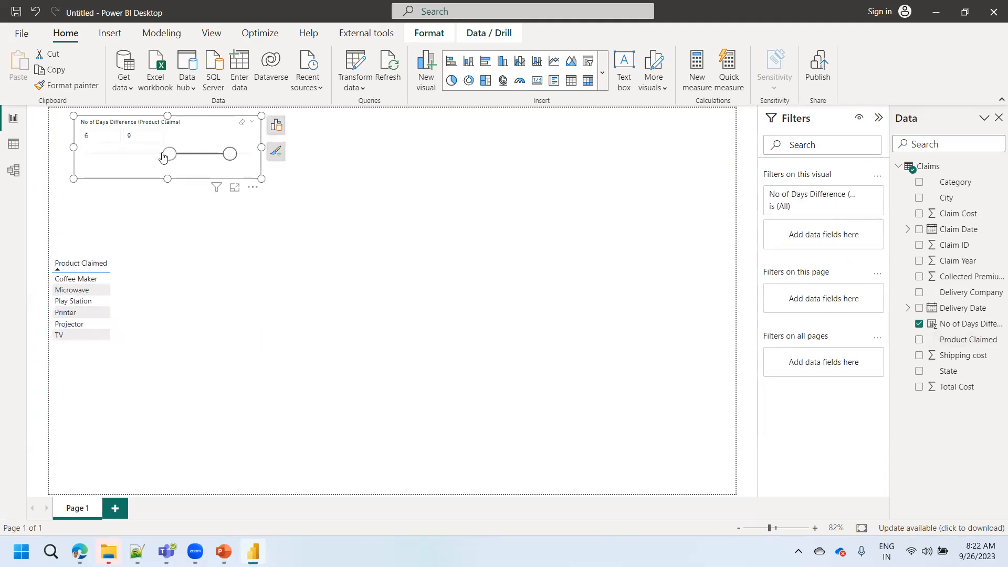
- Raise the days difference slicer's lower limit to 8, and clear the slicer's selection
{"action": "left_click_drag", "start_coordinate": [165, 156], "coordinate": [210, 160]}
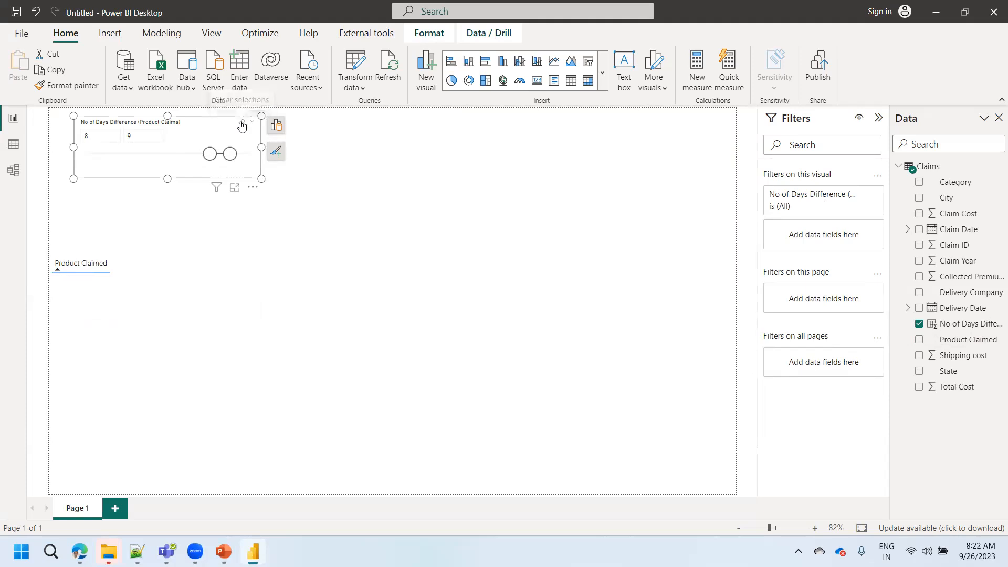
{"action": "left_click", "coordinate": [242, 123]}
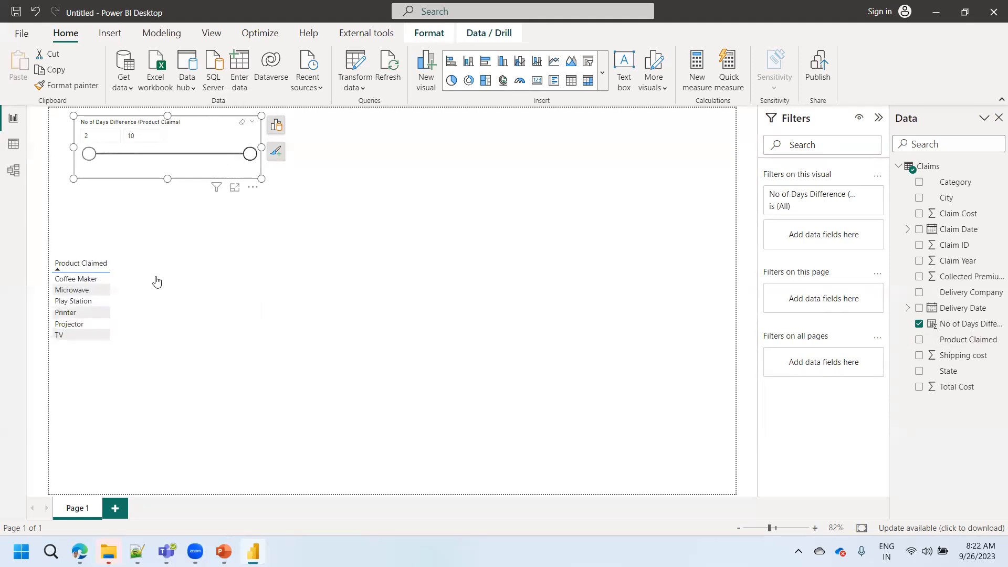
- Add Claim Date and Delivery Date to the Product Claimed table and widen the table to fit the date columns
{"action": "left_click", "coordinate": [132, 315]}
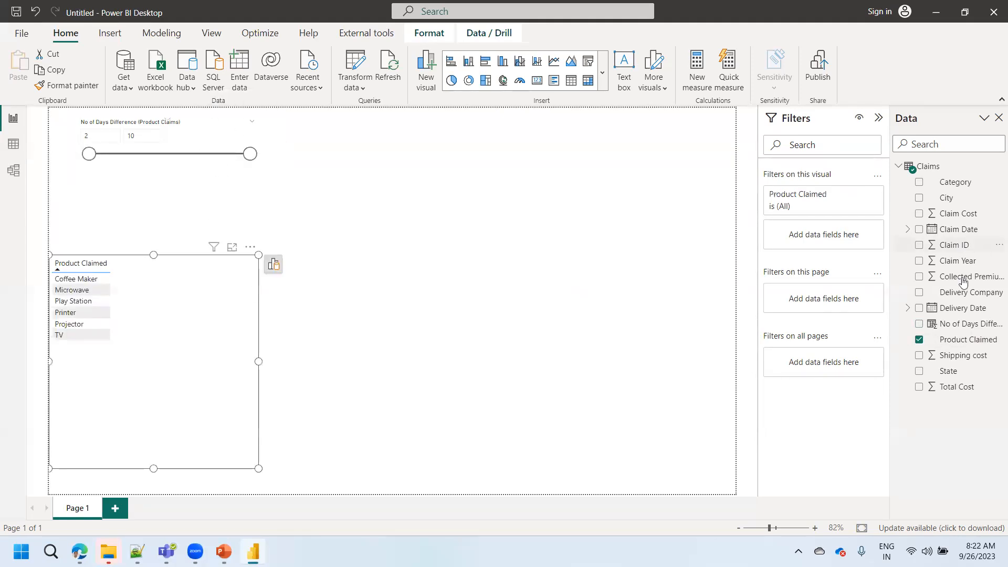
{"action": "left_click_drag", "start_coordinate": [961, 231], "coordinate": [152, 330]}
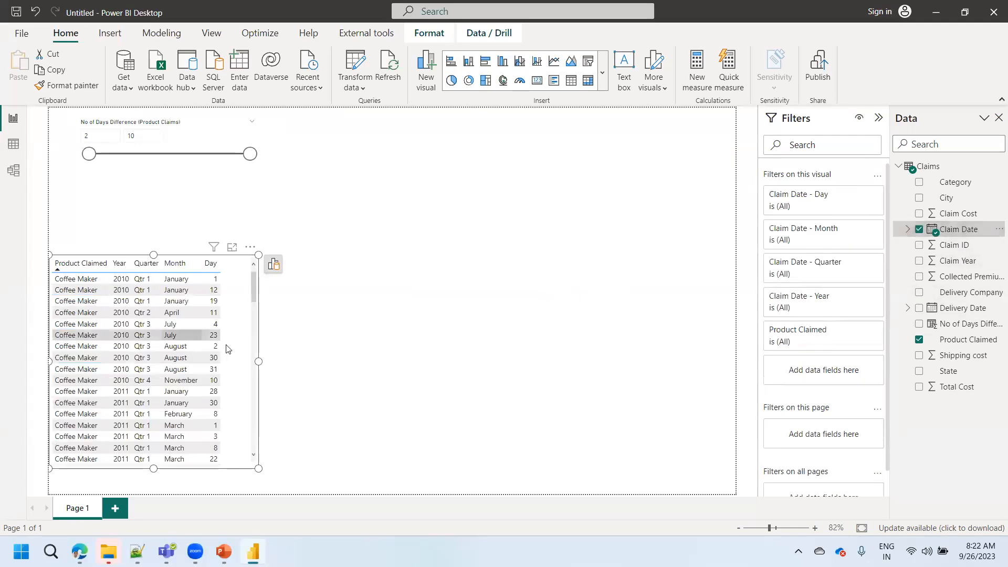
{"action": "left_click_drag", "start_coordinate": [258, 361], "coordinate": [306, 347]}
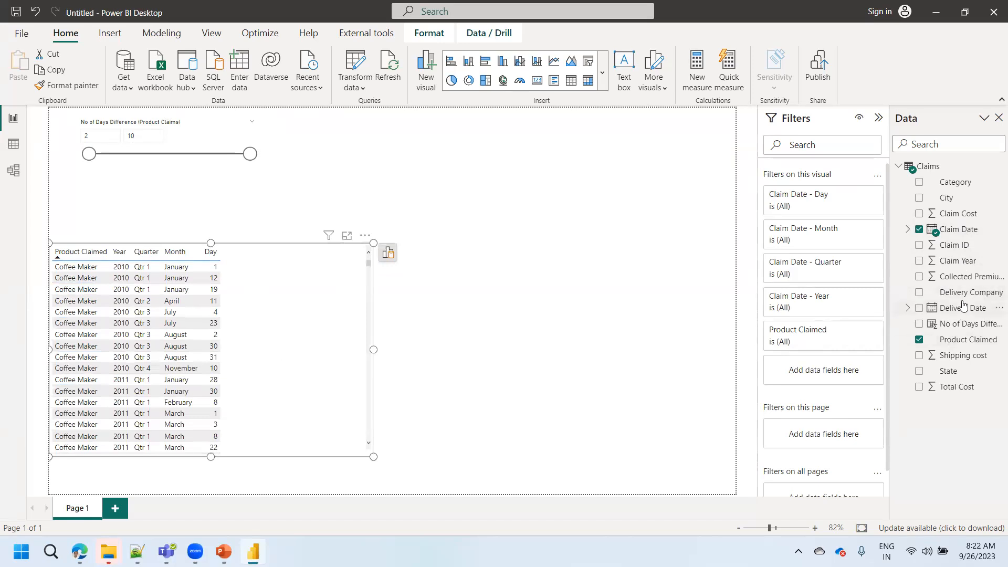
{"action": "left_click_drag", "start_coordinate": [960, 309], "coordinate": [286, 323]}
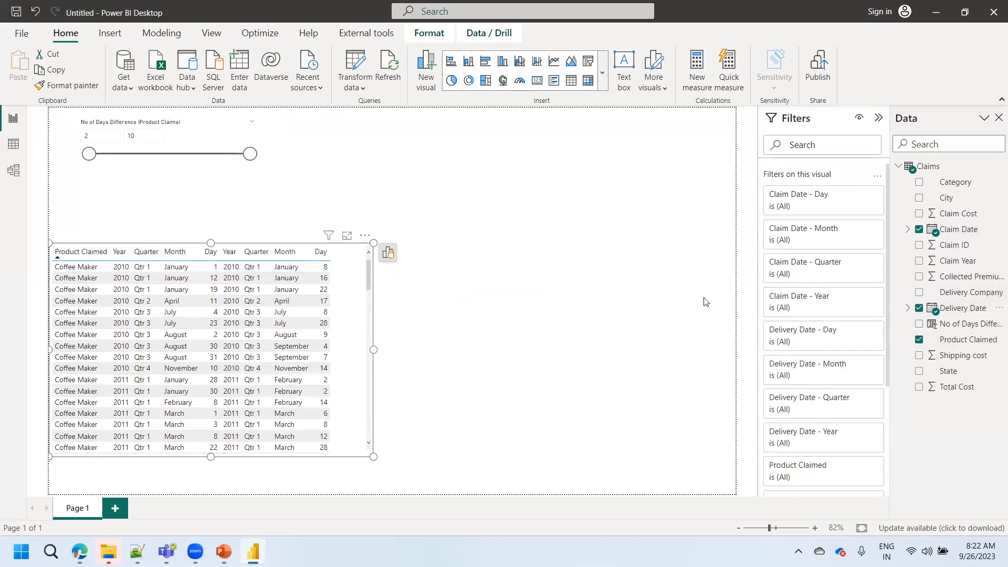
- Add No of Days Difference (Product Claims) to the visual, enlarge it, and convert the resulting line chart back into a wider table
{"action": "left_click_drag", "start_coordinate": [960, 324], "coordinate": [354, 331]}
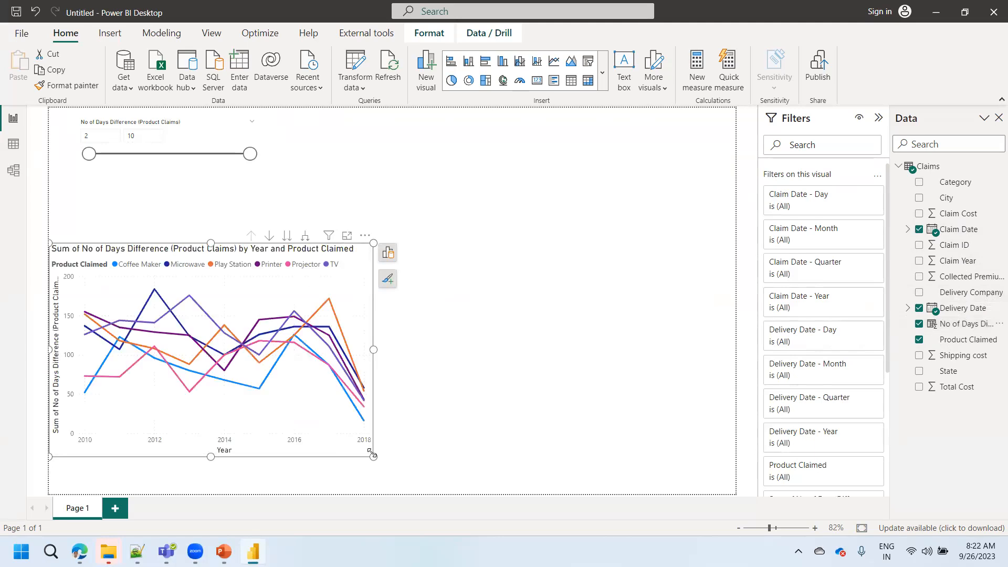
{"action": "left_click_drag", "start_coordinate": [373, 456], "coordinate": [478, 493]}
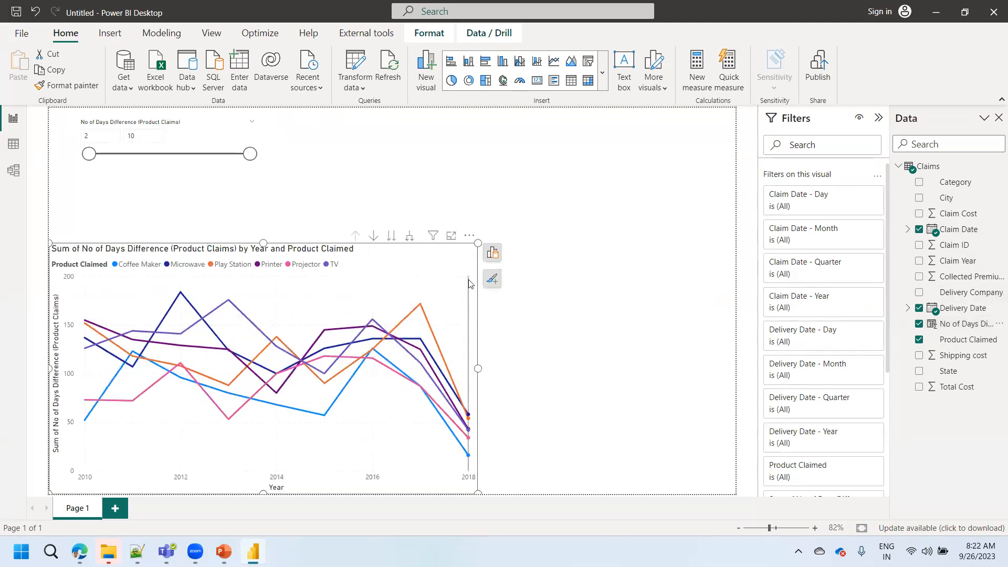
{"action": "left_click", "coordinate": [492, 253]}
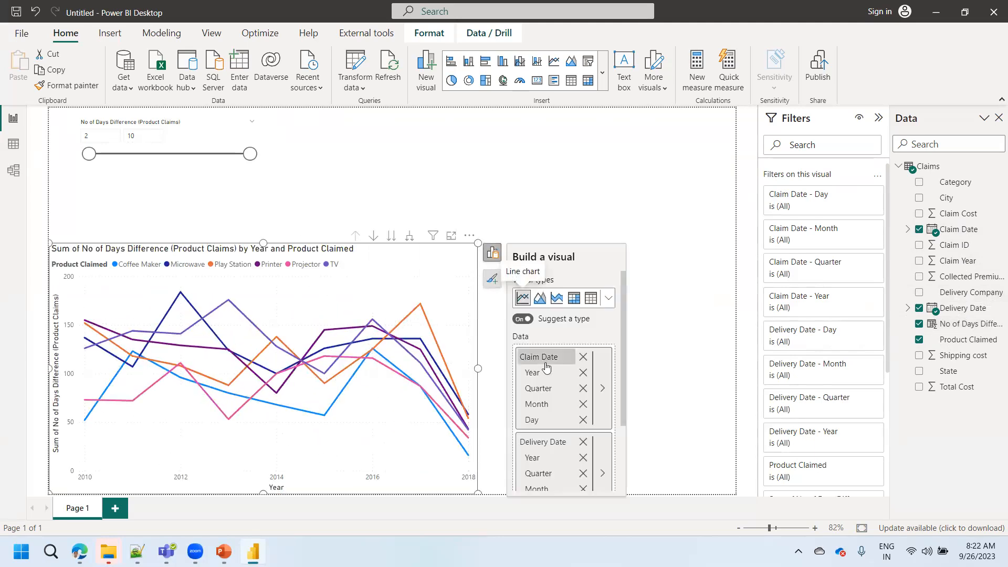
{"action": "left_click", "coordinate": [590, 299]}
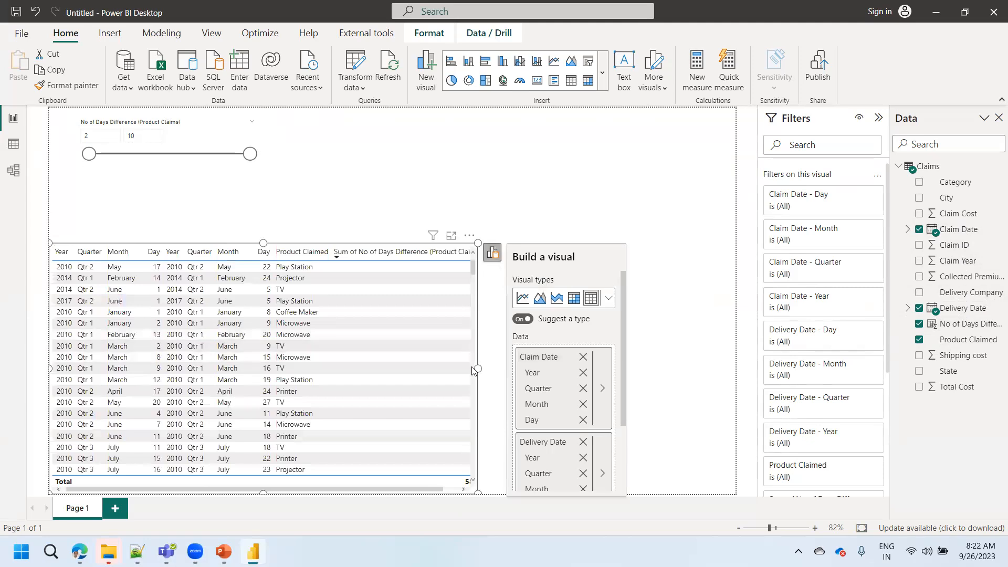
{"action": "left_click_drag", "start_coordinate": [478, 368], "coordinate": [552, 366]}
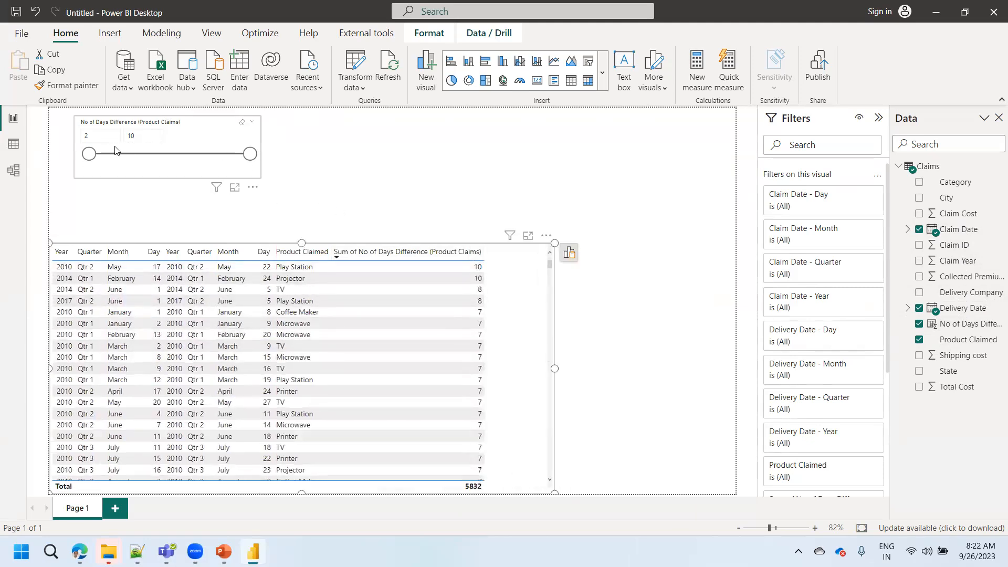
- Filter the claims table with the days difference slicer to 6–10, 8–10, 2–4 and 2–3 days in turn
{"action": "left_click_drag", "start_coordinate": [89, 154], "coordinate": [109, 154]}
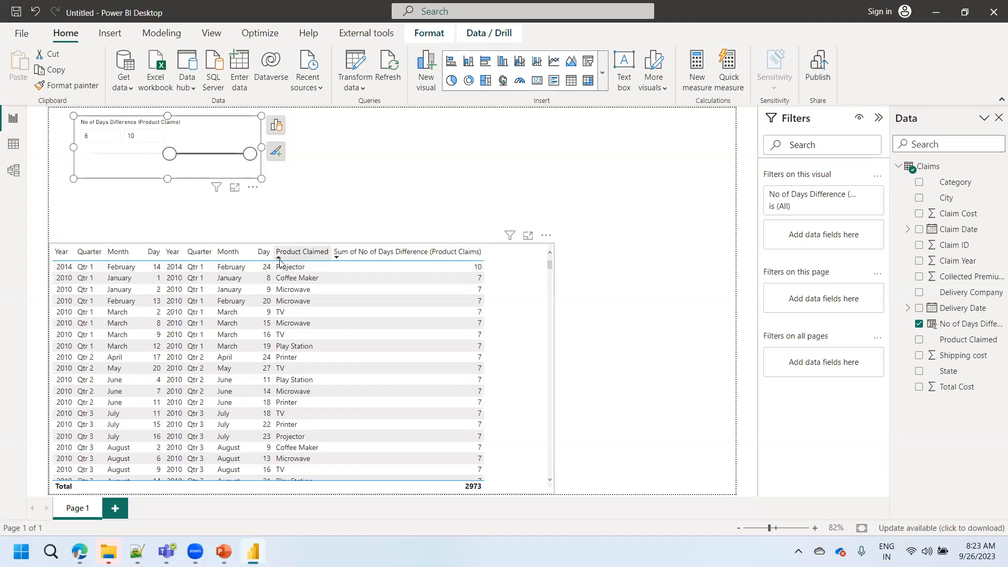
{"action": "left_click_drag", "start_coordinate": [170, 157], "coordinate": [213, 158]}
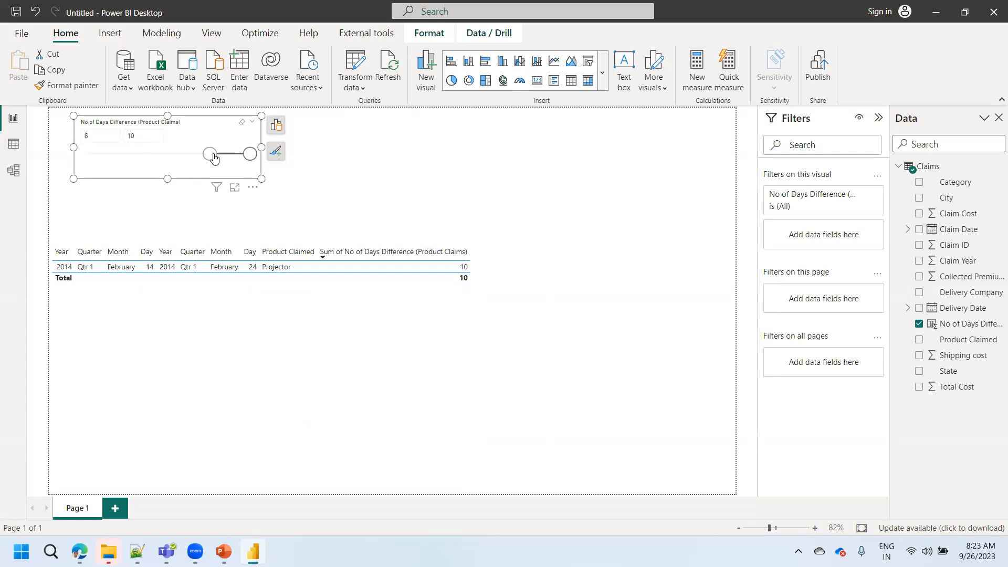
{"action": "left_click_drag", "start_coordinate": [214, 157], "coordinate": [89, 156]}
{"action": "left_click_drag", "start_coordinate": [250, 156], "coordinate": [124, 151]}
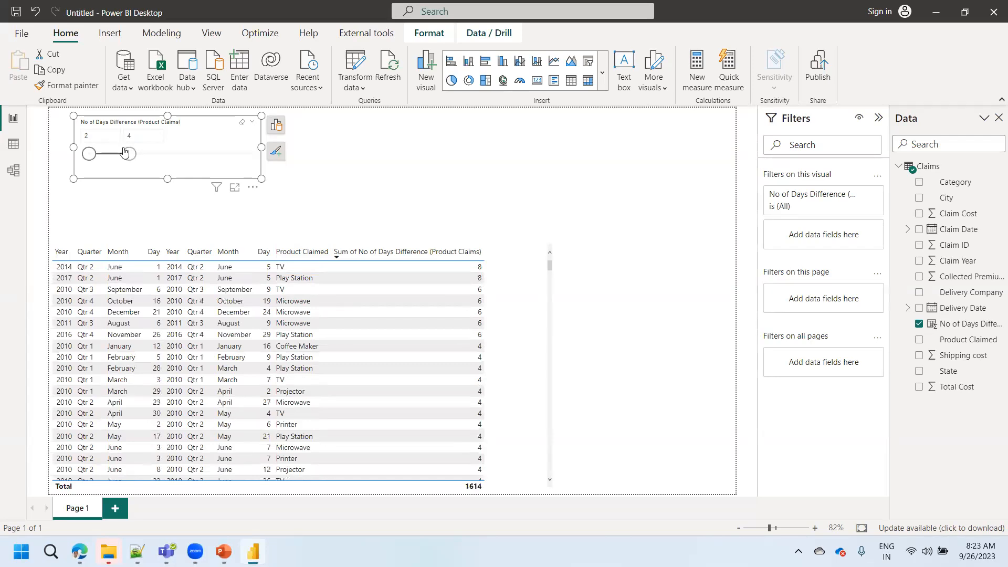
{"action": "mouse_move", "coordinate": [125, 151]}
{"action": "left_mouse_down"}
{"action": "mouse_move", "coordinate": [104, 156]}
{"action": "mouse_move", "coordinate": [114, 158]}
{"action": "left_mouse_up"}
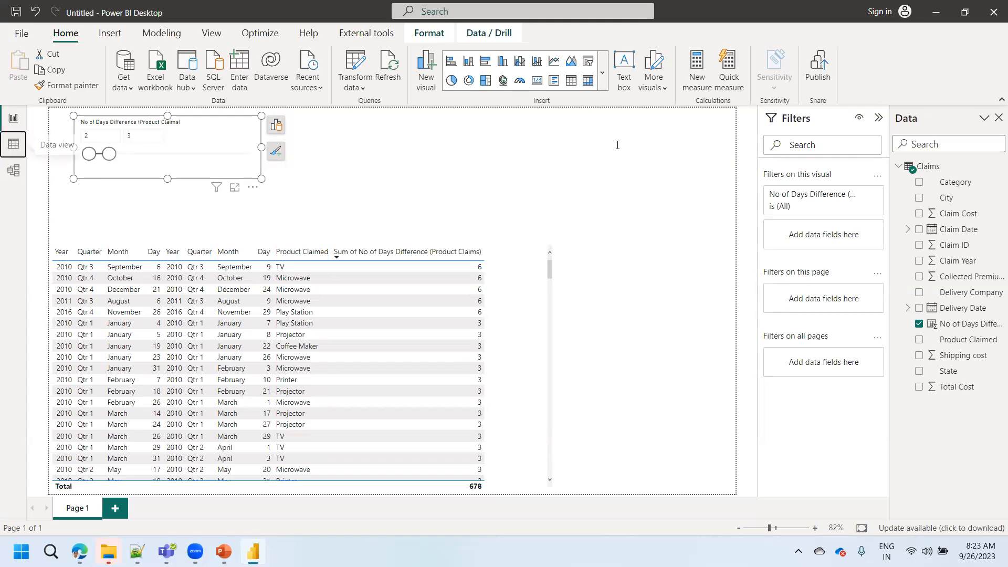
- Examine the formula of the No of Days Difference (Product Claims) column in the Claims data, and return to the report page
{"action": "left_click", "coordinate": [14, 143]}
{"action": "left_click", "coordinate": [784, 169]}
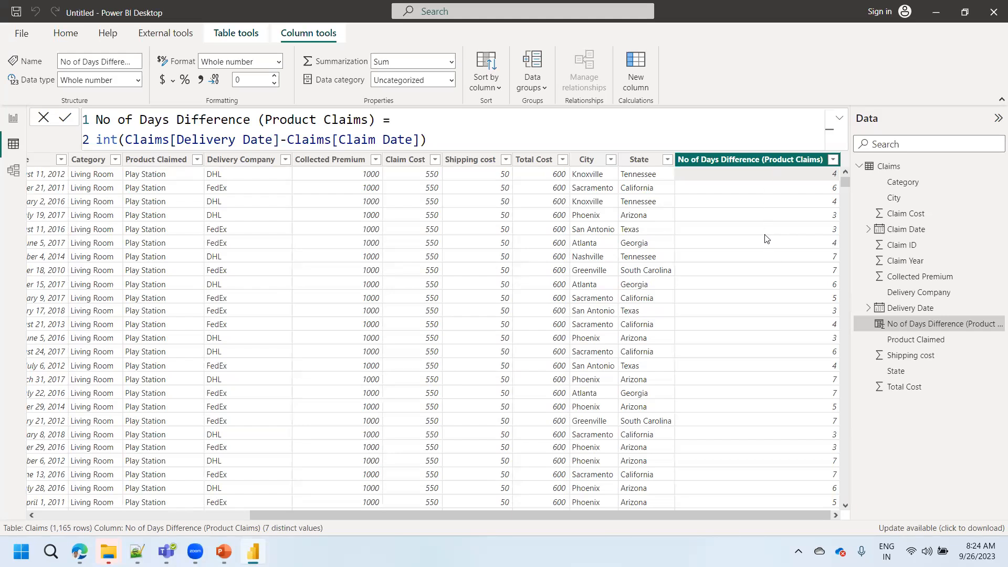
{"action": "left_click", "coordinate": [11, 117]}
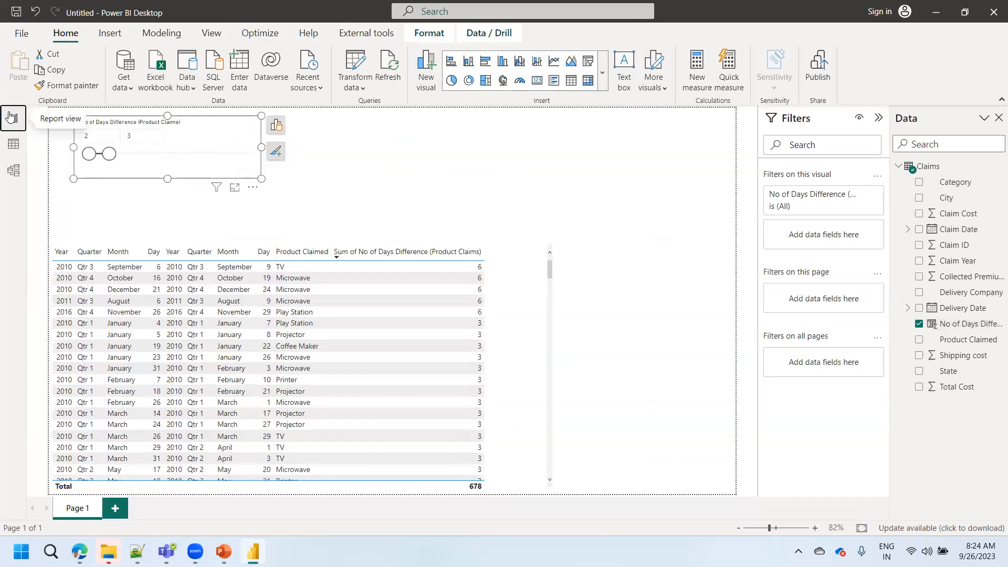
- Raise the days difference slicer's upper limit to 7, clear the slicer's selection, and deselect the slicer
{"action": "left_click", "coordinate": [274, 131]}
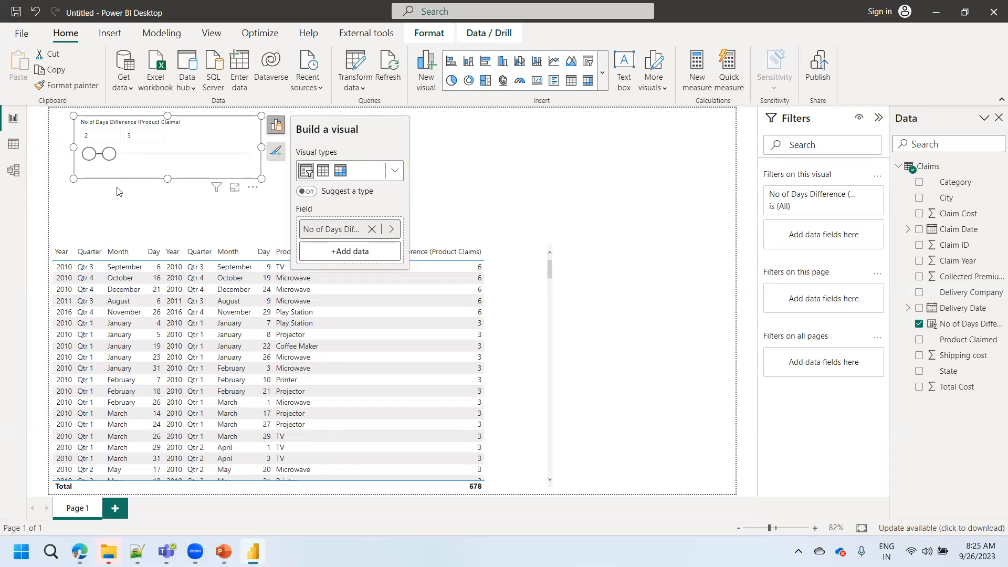
{"action": "left_click_drag", "start_coordinate": [114, 155], "coordinate": [198, 153]}
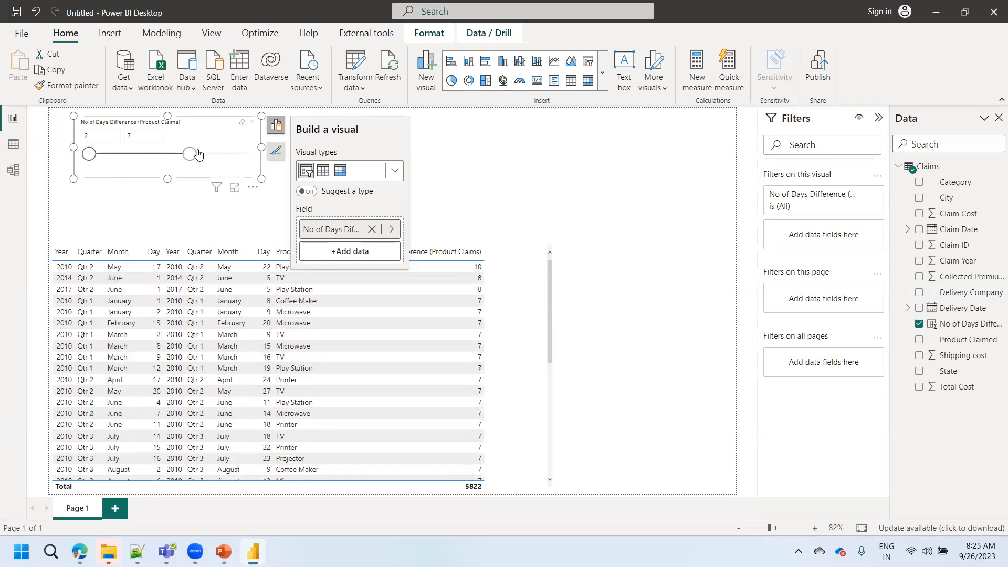
{"action": "left_click", "coordinate": [241, 121]}
{"action": "left_click", "coordinate": [452, 164]}
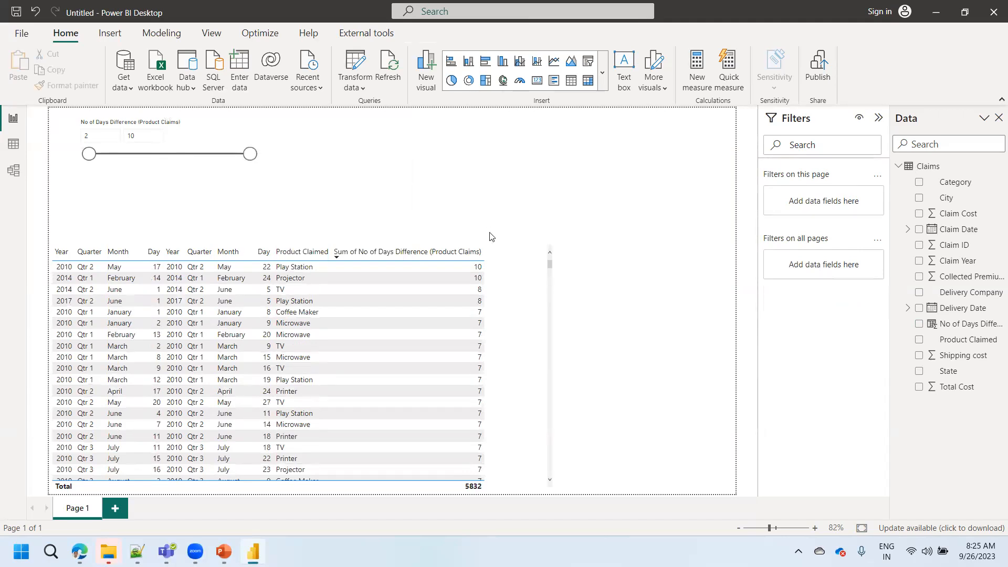
- Narrow the claims table so its edge sits just beyond the days difference column, and deselect it
{"action": "left_click", "coordinate": [523, 311]}
{"action": "left_click_drag", "start_coordinate": [554, 369], "coordinate": [499, 367]}
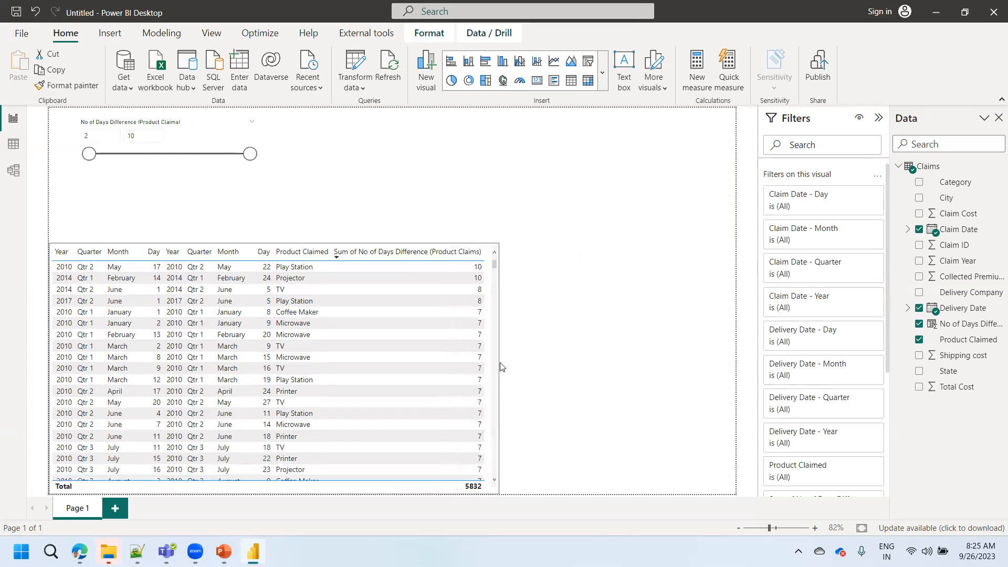
{"action": "left_click", "coordinate": [423, 200]}
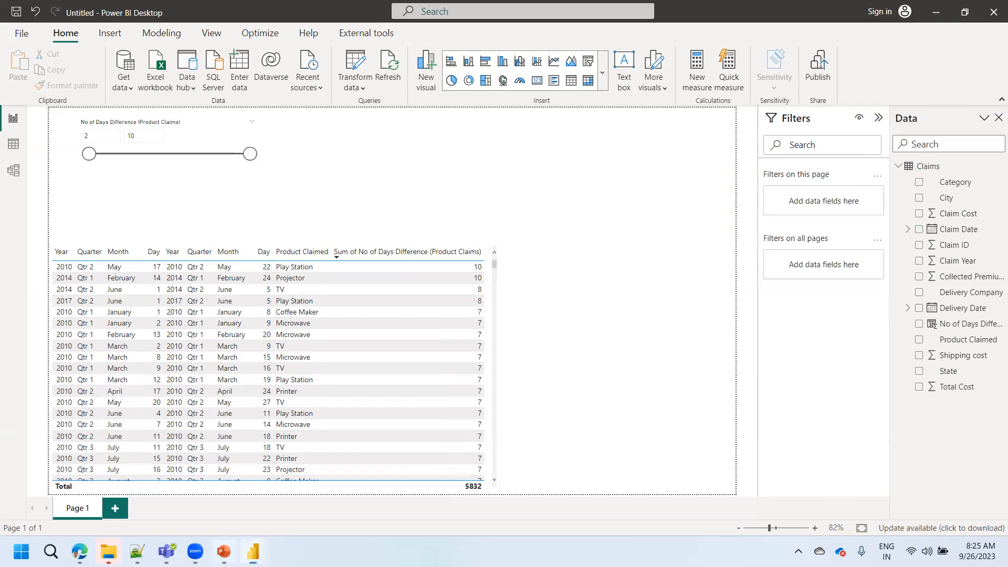
- Check the gross margin task and hint on the PowerPoint Practical Cases slide, and examine the Collected Premium column in the Claims data
{"action": "left_click", "coordinate": [224, 552]}
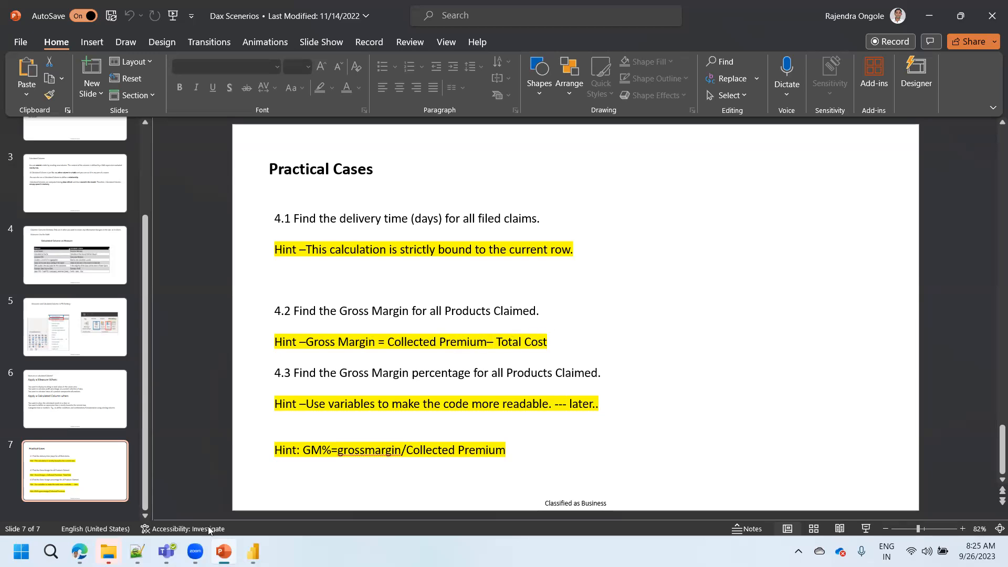
{"action": "left_click", "coordinate": [253, 551]}
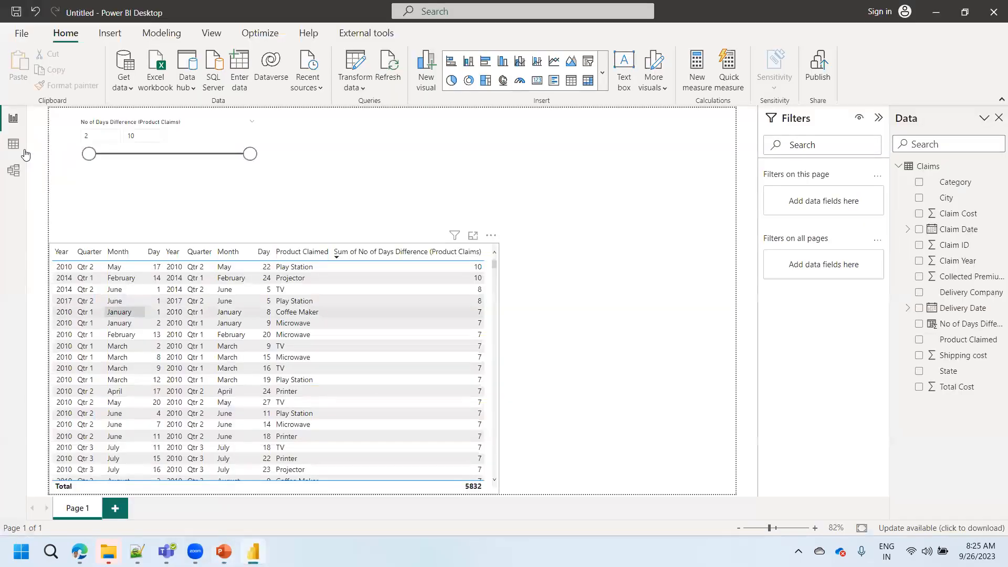
{"action": "left_click", "coordinate": [9, 145]}
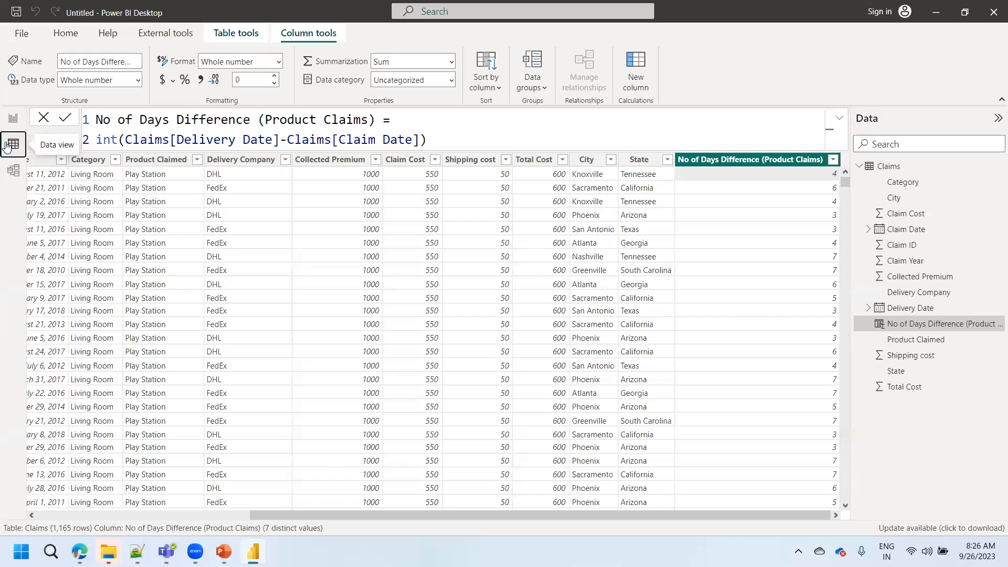
{"action": "left_click", "coordinate": [894, 166]}
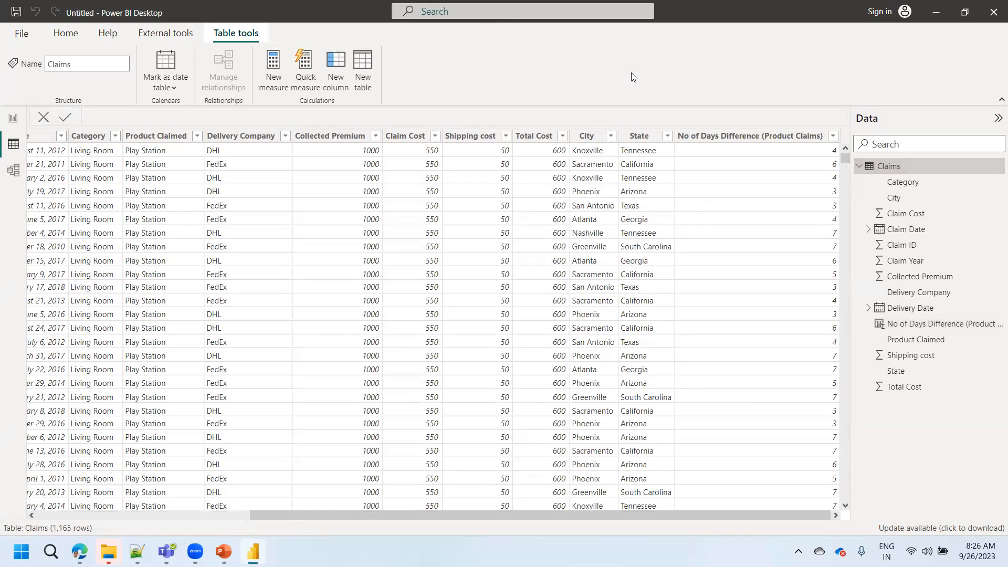
{"action": "left_click", "coordinate": [346, 137]}
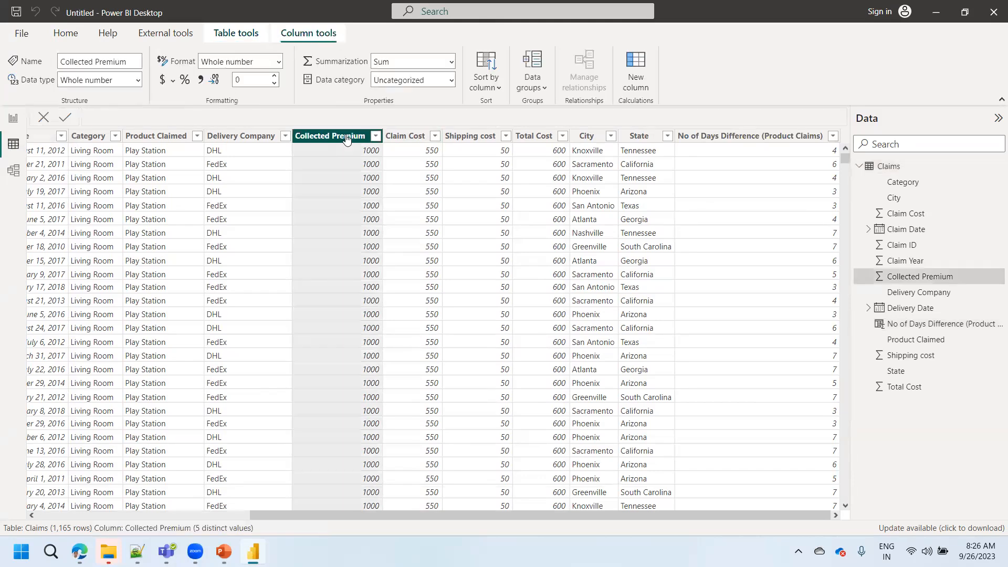
{"action": "left_click", "coordinate": [224, 551]}
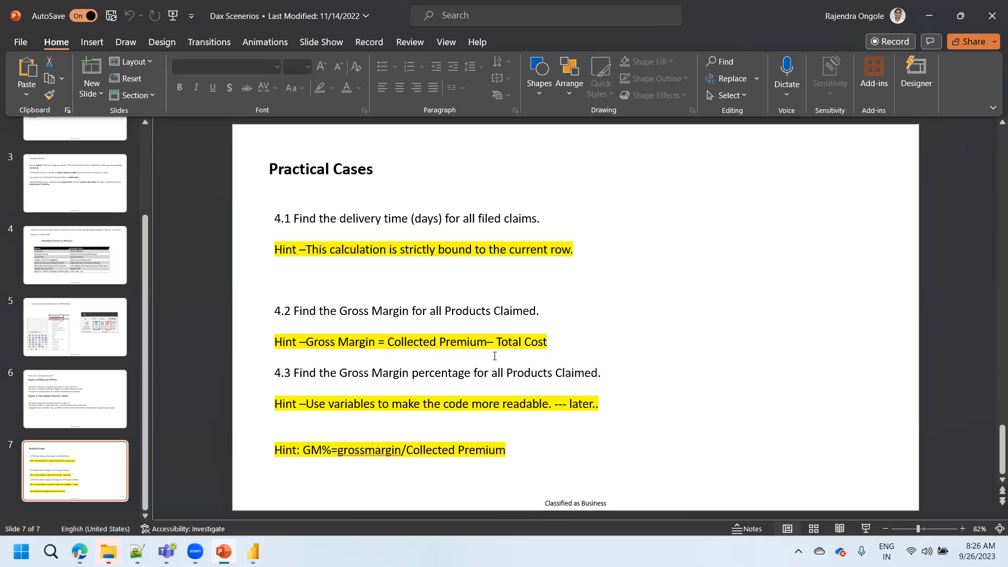
{"action": "left_click", "coordinate": [224, 551]}
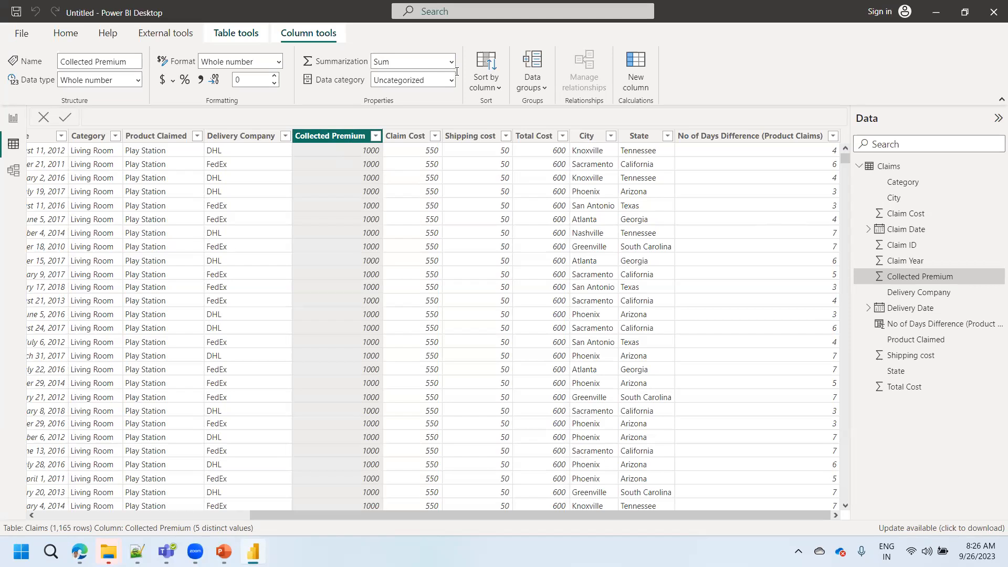
- Add a new report page with a Collected Premium card, and move the card near the page's upper-left corner
{"action": "left_click", "coordinate": [13, 118]}
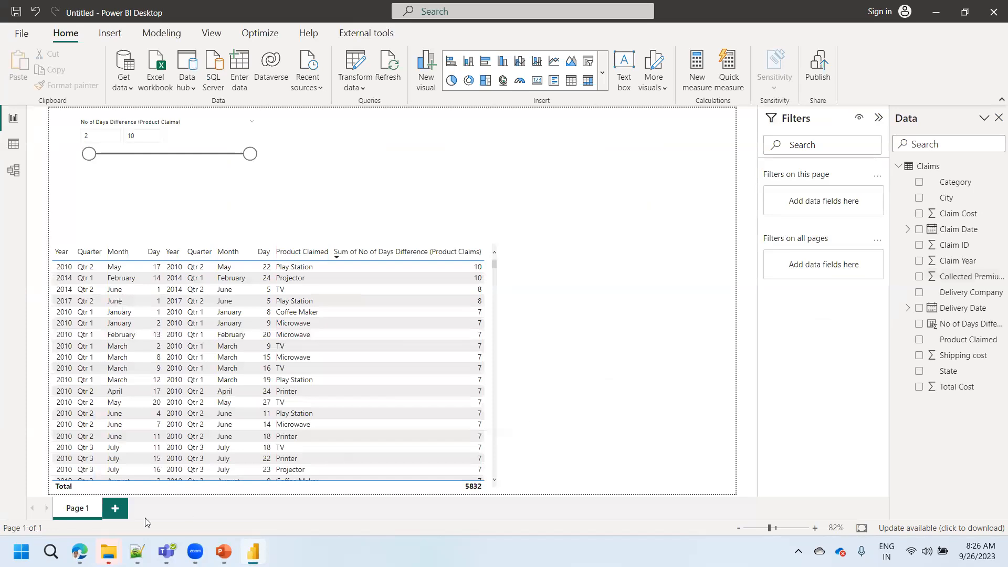
{"action": "left_click", "coordinate": [114, 508]}
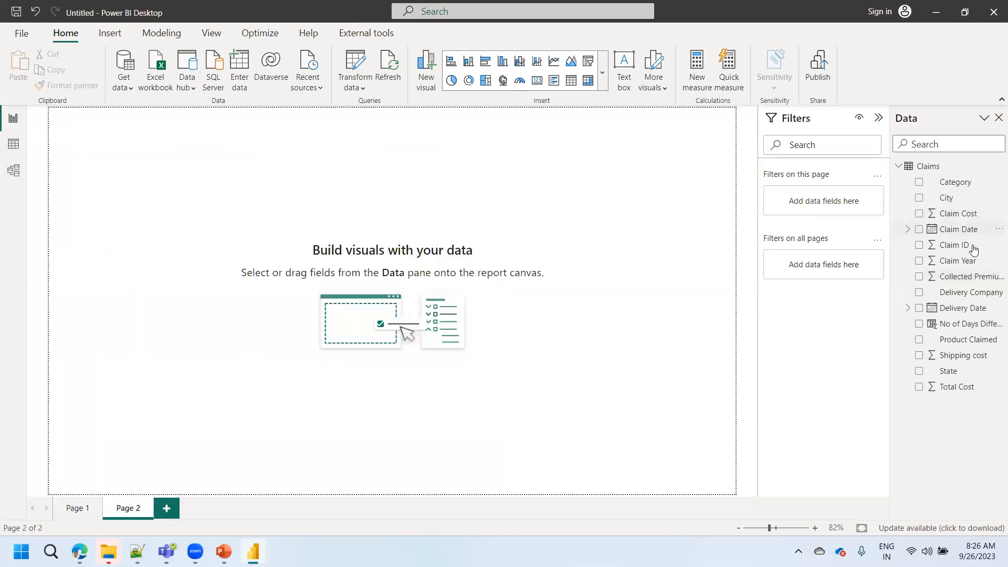
{"action": "left_click_drag", "start_coordinate": [965, 278], "coordinate": [219, 153]}
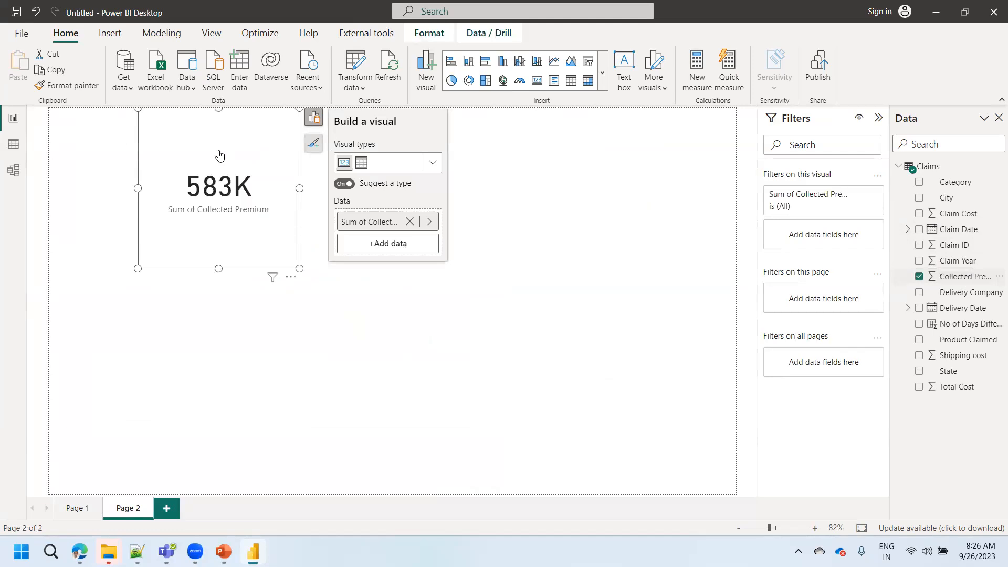
{"action": "left_click_drag", "start_coordinate": [240, 203], "coordinate": [178, 216]}
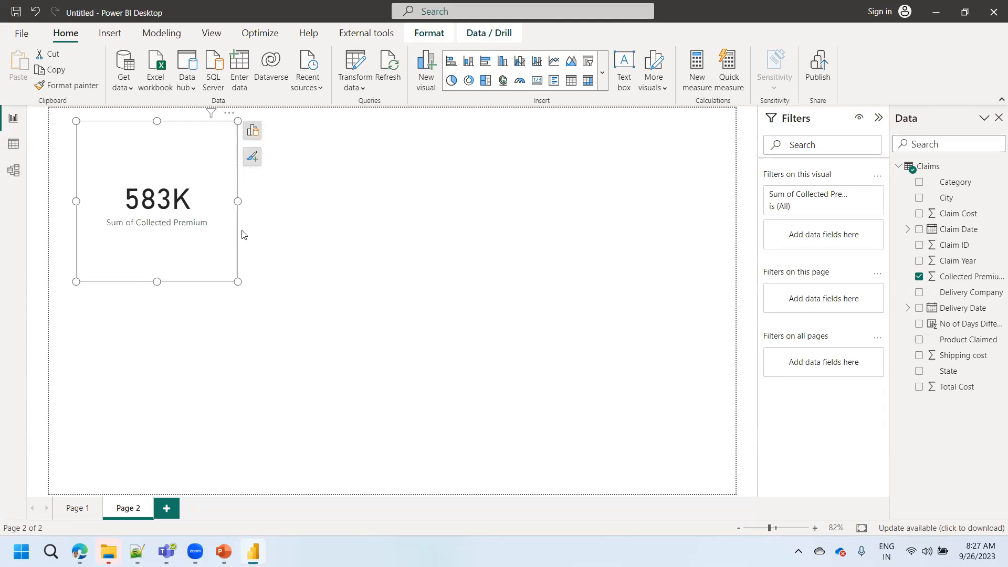
- Examine the row values of Collected Premium in the Claims data, and return to the new report page
{"action": "left_click", "coordinate": [11, 149]}
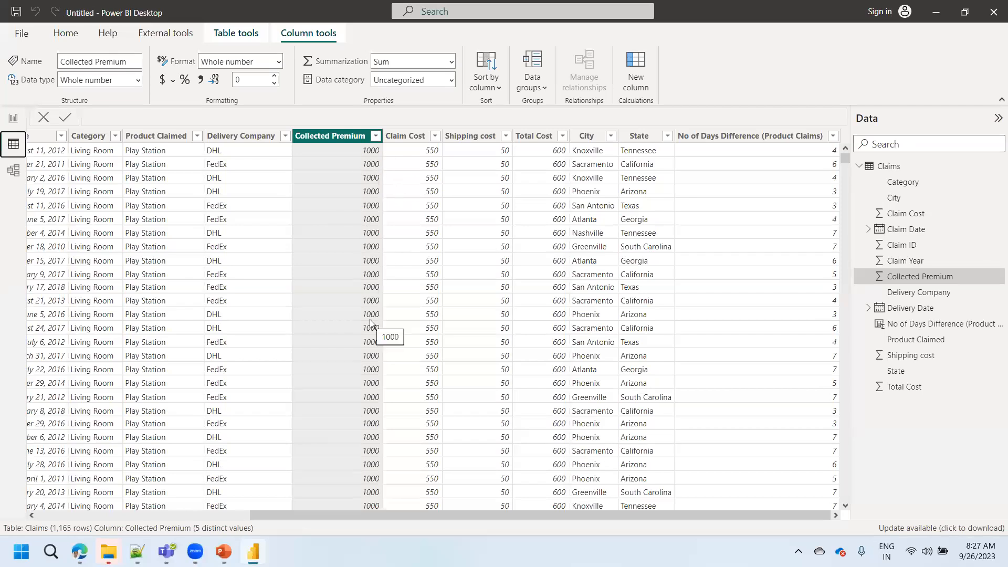
{"action": "left_click", "coordinate": [14, 120]}
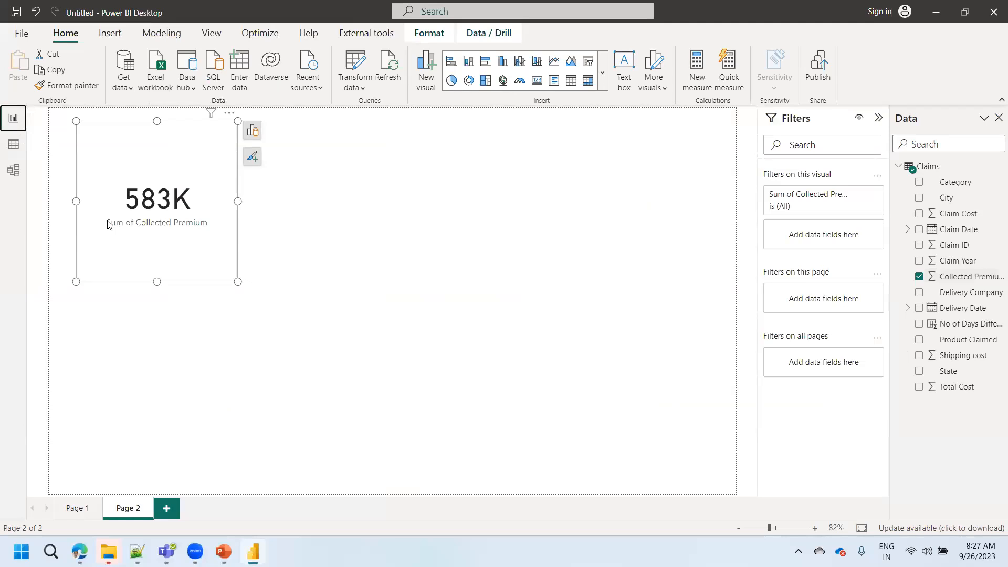
- Start a new measure named Total CollectedPremium in the Claims table
{"action": "left_click", "coordinate": [698, 79]}
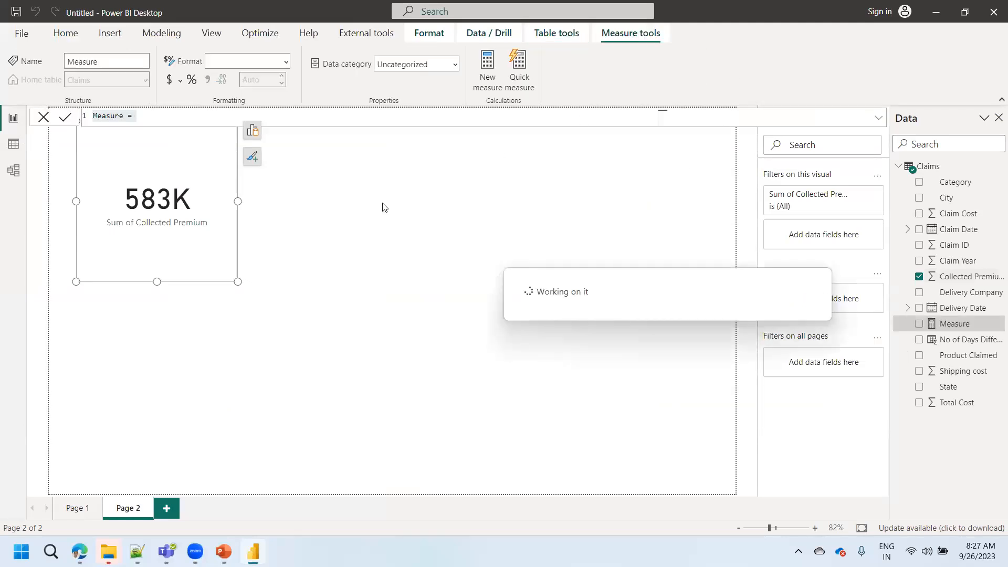
{"action": "type", "text": "TotL"}
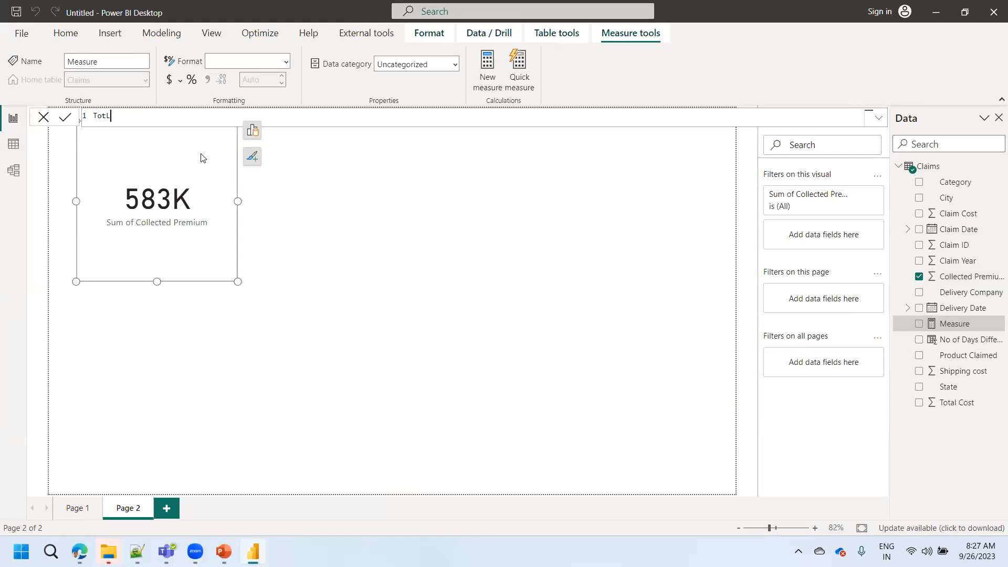
{"action": "key", "text": "BackSpace"}
{"action": "type", "text": "al CollectedPremium =-"}
{"action": "key", "text": "shift+Return"}
- Define the measure as SUM(Claims[Collected Premium]) and show it in a new card beside the Sum of Collected Premium card
{"action": "type", "text": "s"}
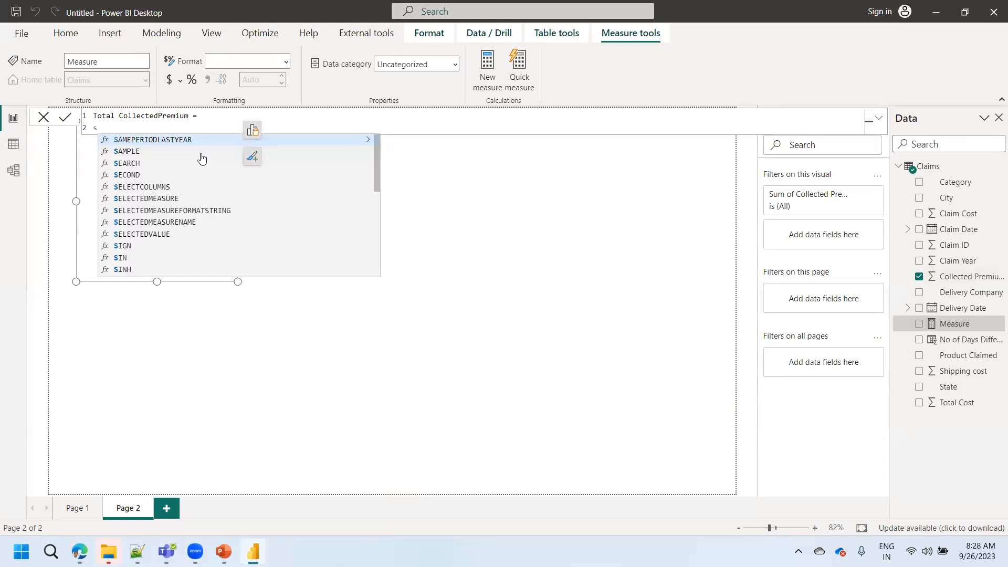
{"action": "type", "text": "um("}
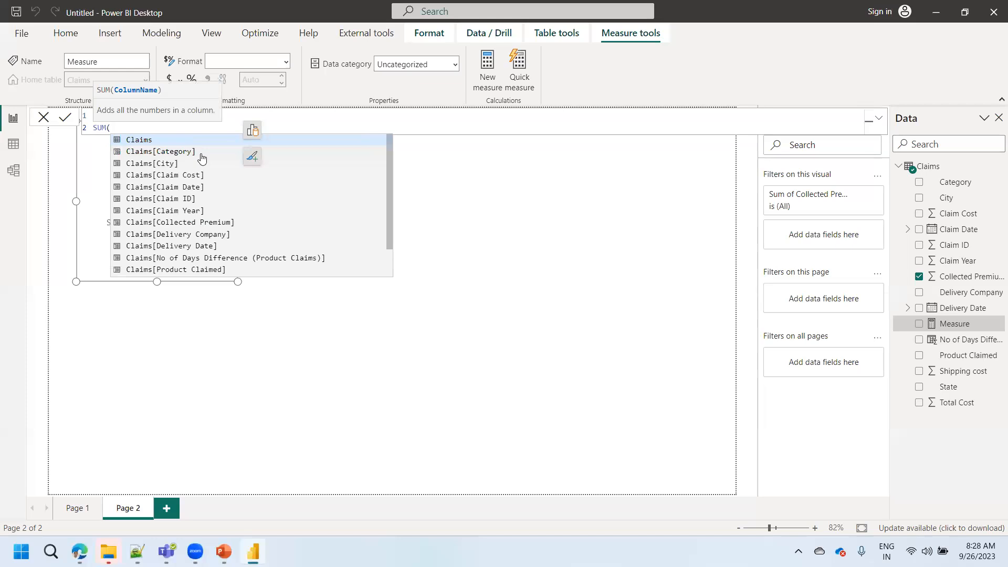
{"action": "type", "text": "colle"}
{"action": "key", "text": "Tab"}
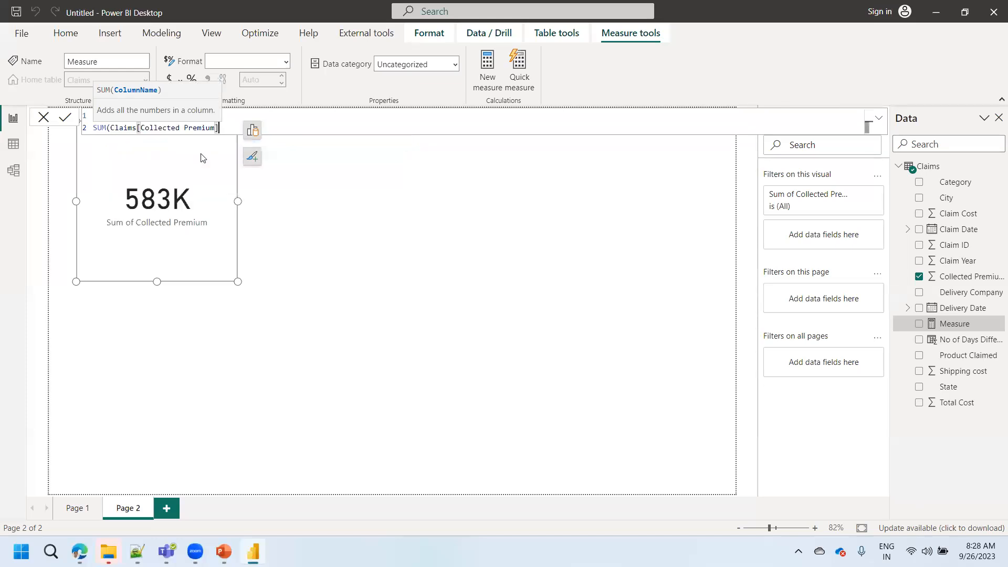
{"action": "type", "text": ")"}
{"action": "left_click", "coordinate": [65, 117]}
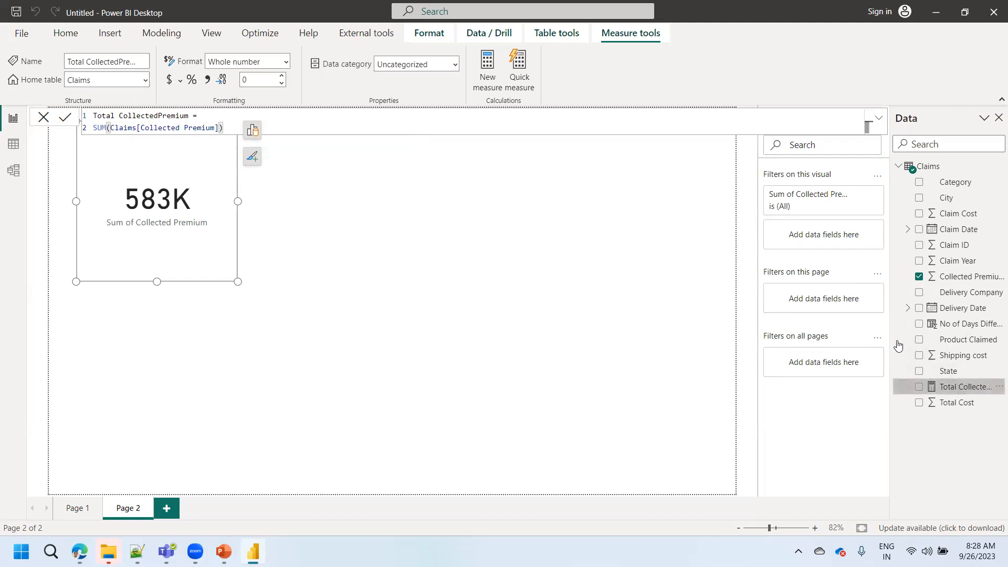
{"action": "left_click_drag", "start_coordinate": [945, 387], "coordinate": [335, 187]}
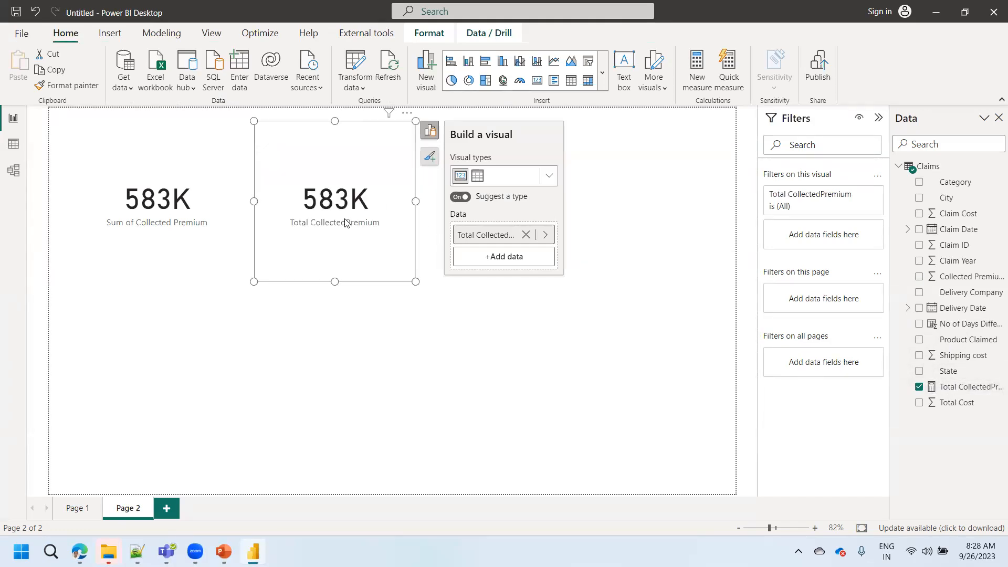
- Examine the Collected Premium and Total Cost columns in the Claims data
{"action": "left_click", "coordinate": [14, 143]}
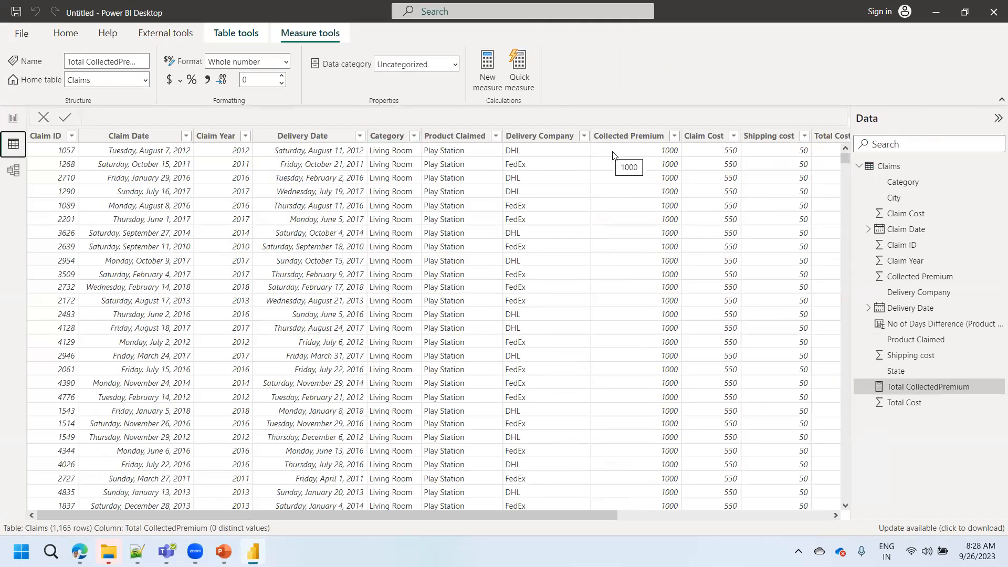
{"action": "left_click", "coordinate": [627, 139]}
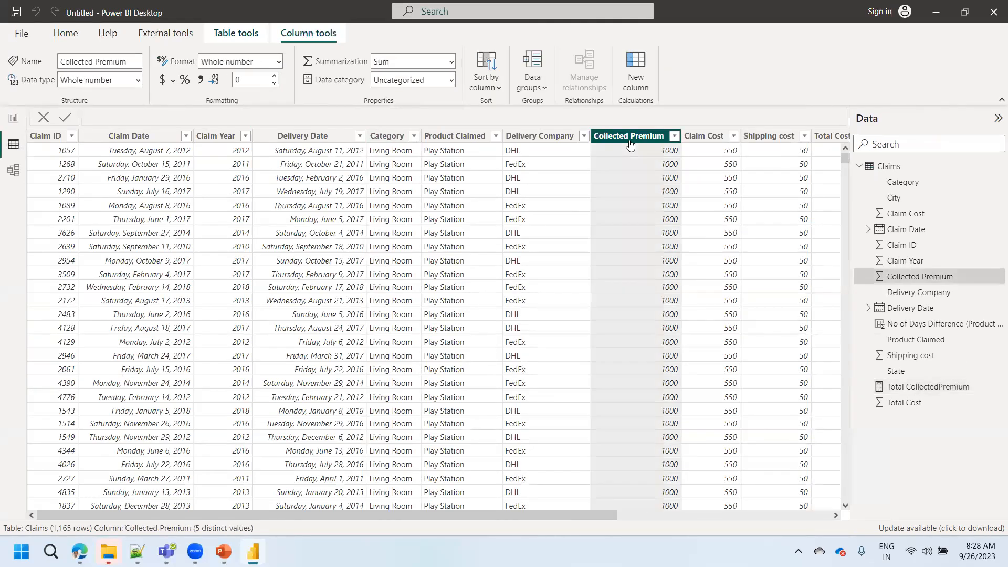
{"action": "left_click", "coordinate": [822, 137]}
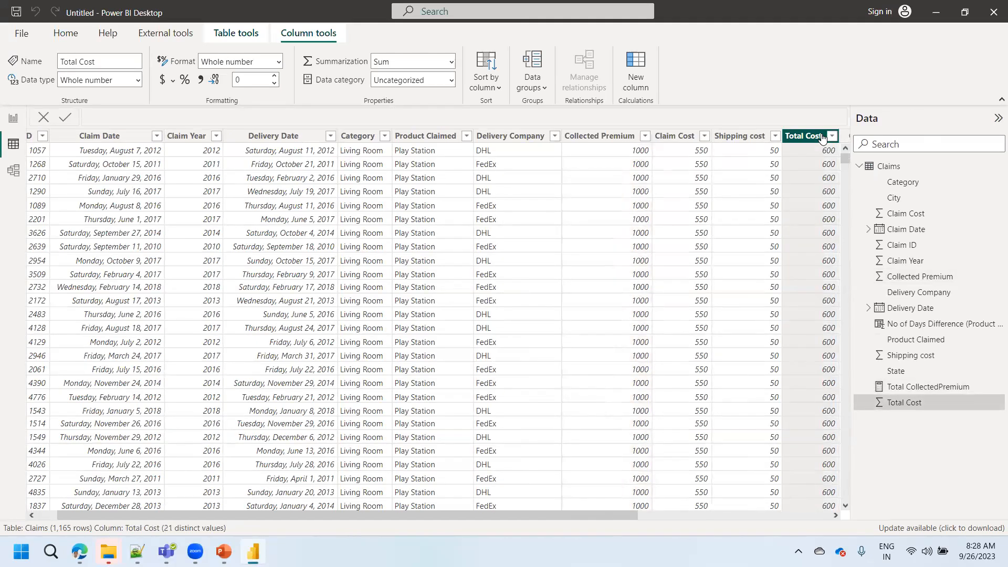
{"action": "left_click", "coordinate": [594, 138]}
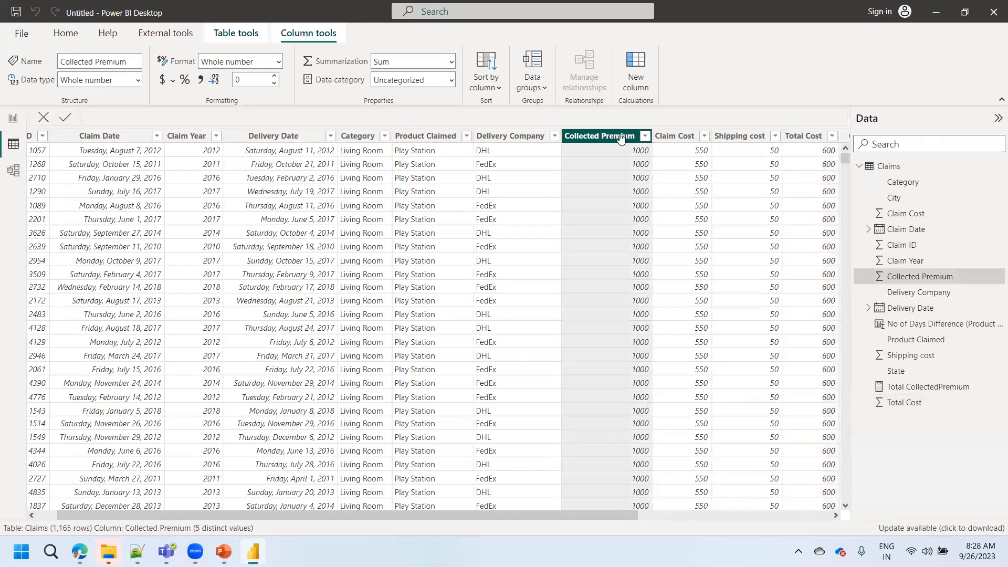
{"action": "left_click", "coordinate": [803, 138]}
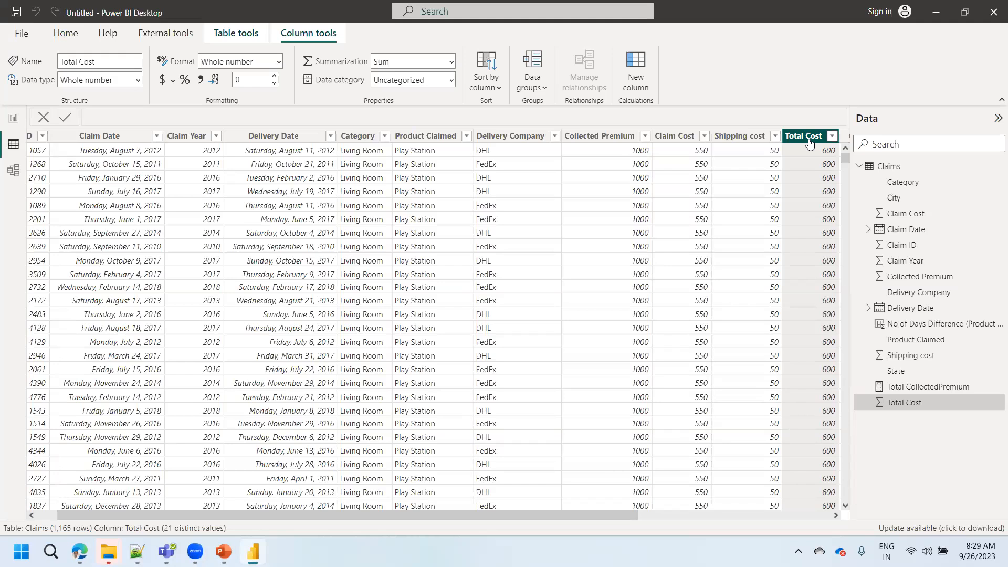
- Start a new calculated column named Gross Margin_CC in the Claims table
{"action": "left_click", "coordinate": [635, 84]}
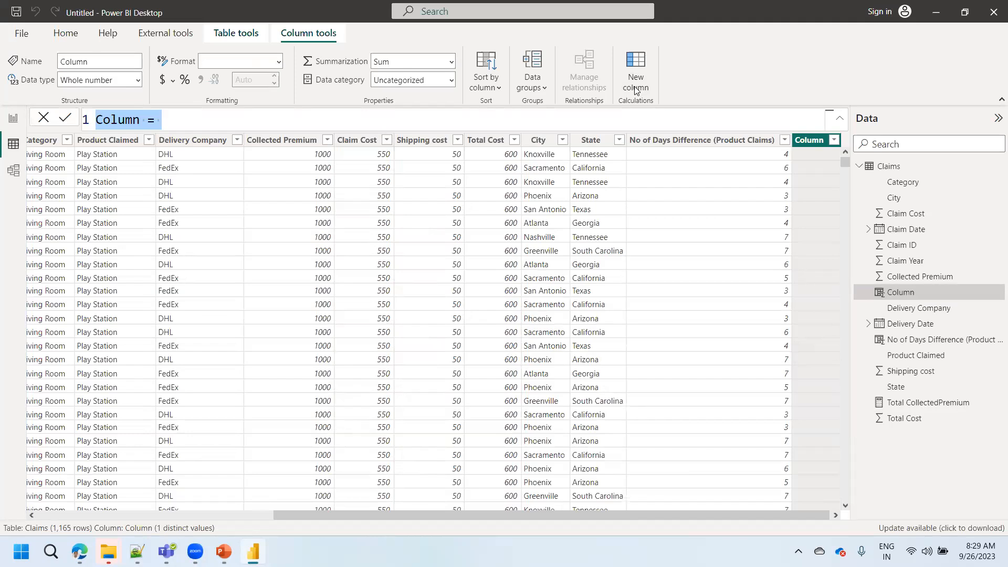
{"action": "type", "text": "Gross Marc"}
{"action": "key", "text": "BackSpace"}
{"action": "type", "text": "gin"}
{"action": "type", "text": "_Co"}
{"action": "key", "text": "BackSpace"}
{"action": "type", "text": "CC"}
{"action": "key", "text": "BackSpace"}
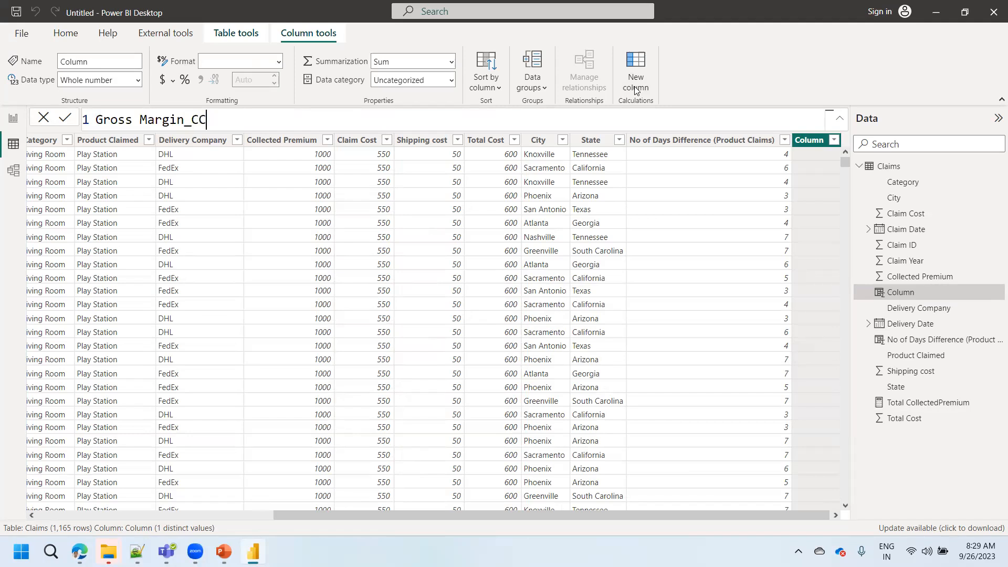
{"action": "type", "text": "="}
{"action": "key", "text": "shift+Return"}
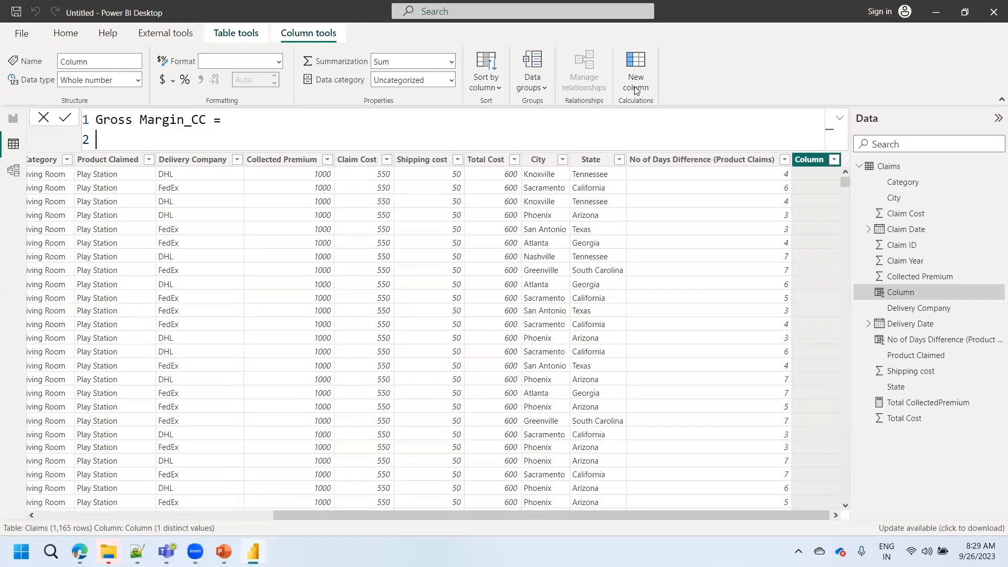
{"action": "type", "text": "COL"}
{"action": "key", "text": "BackSpace"}
{"action": "key", "text": "BackSpace"}
{"action": "key", "text": "BackSpace"}
{"action": "type", "text": "SUM"}
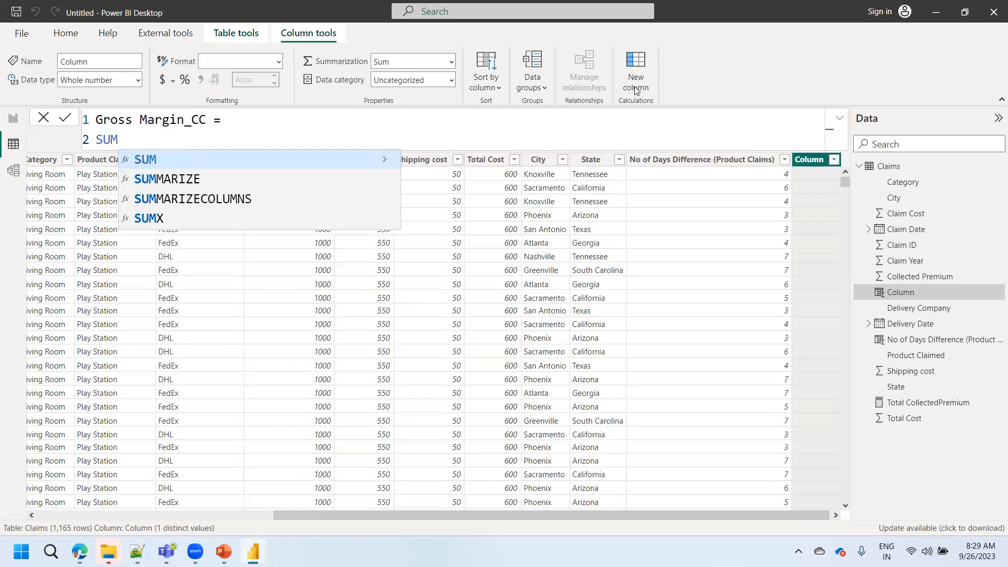
{"action": "key", "text": "BackSpace"}
{"action": "key", "text": "BackSpace"}
{"action": "key", "text": "BackSpace"}
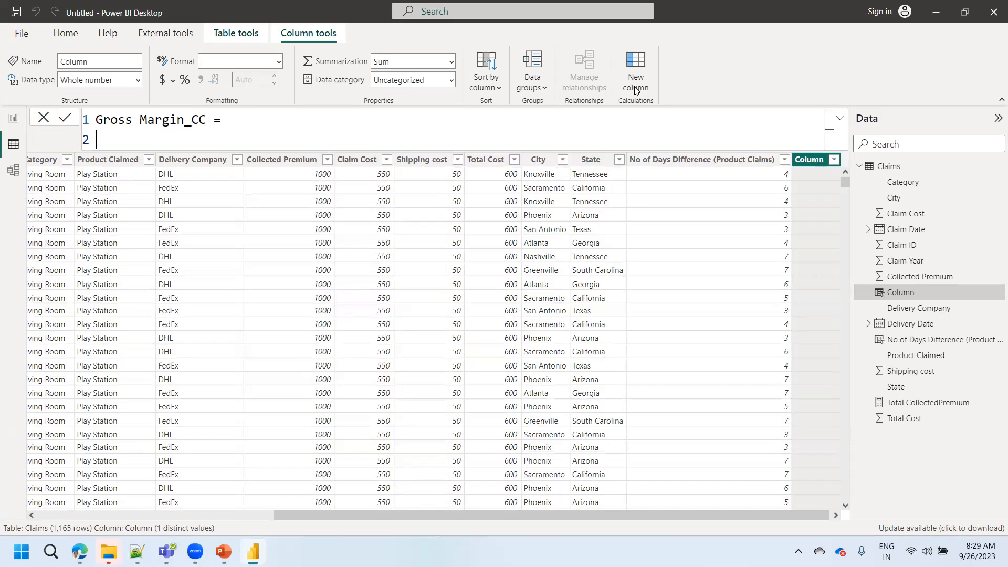
- Define the Gross Margin_CC column as Claims[Collected Premium]-Claims[Total Cost] and bring the finished column into view
{"action": "type", "text": "COLL"}
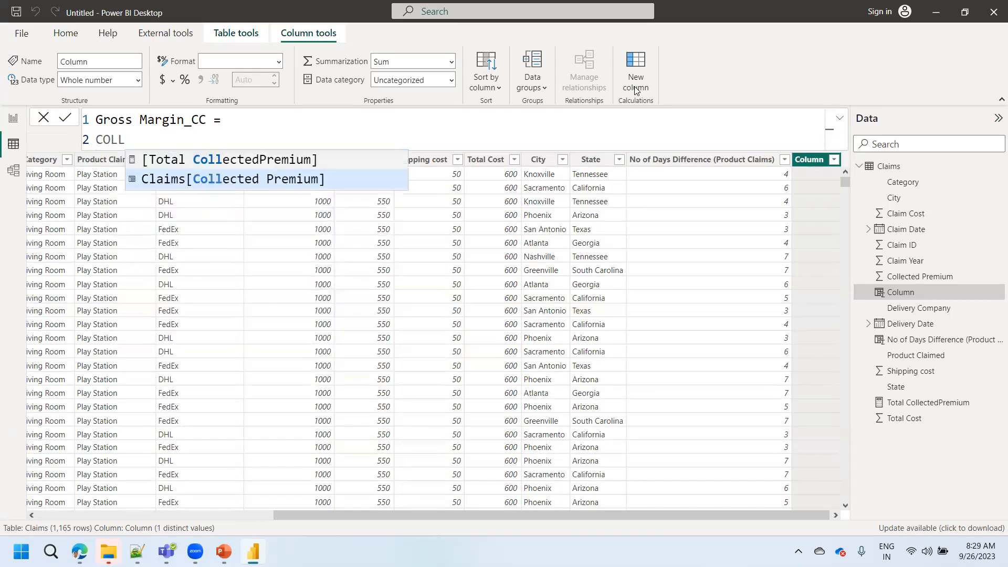
{"action": "key", "text": "Tab"}
{"action": "type", "text": "-"}
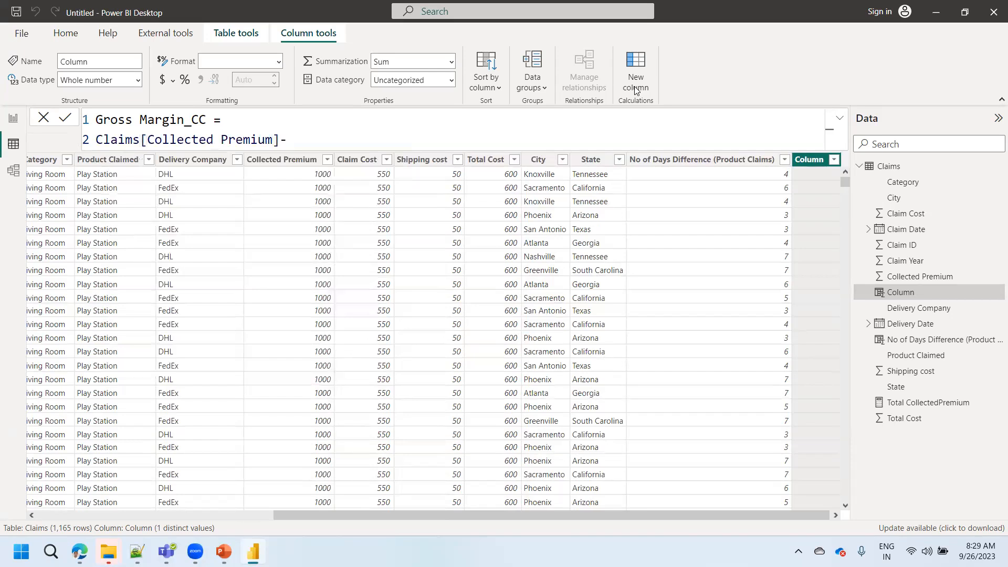
{"action": "type", "text": "TTOAL"}
{"action": "key", "text": "BackSpace"}
{"action": "key", "text": "BackSpace"}
{"action": "key", "text": "BackSpace"}
{"action": "key", "text": "BackSpace"}
{"action": "type", "text": "PO"}
{"action": "key", "text": "BackSpace"}
{"action": "key", "text": "BackSpace"}
{"action": "type", "text": "OTAL"}
{"action": "key", "text": "Down"}
{"action": "key", "text": "Tab"}
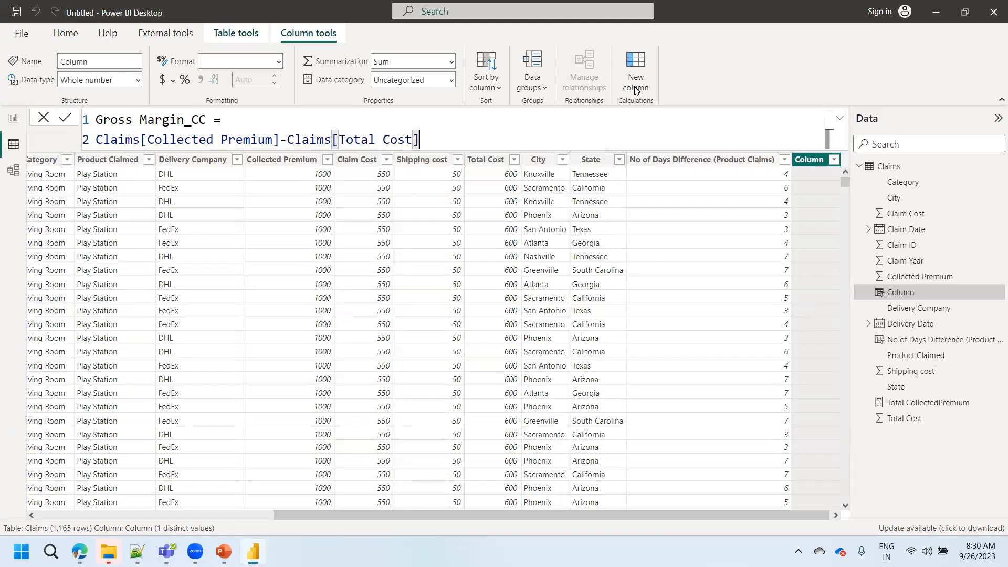
{"action": "left_click", "coordinate": [64, 119]}
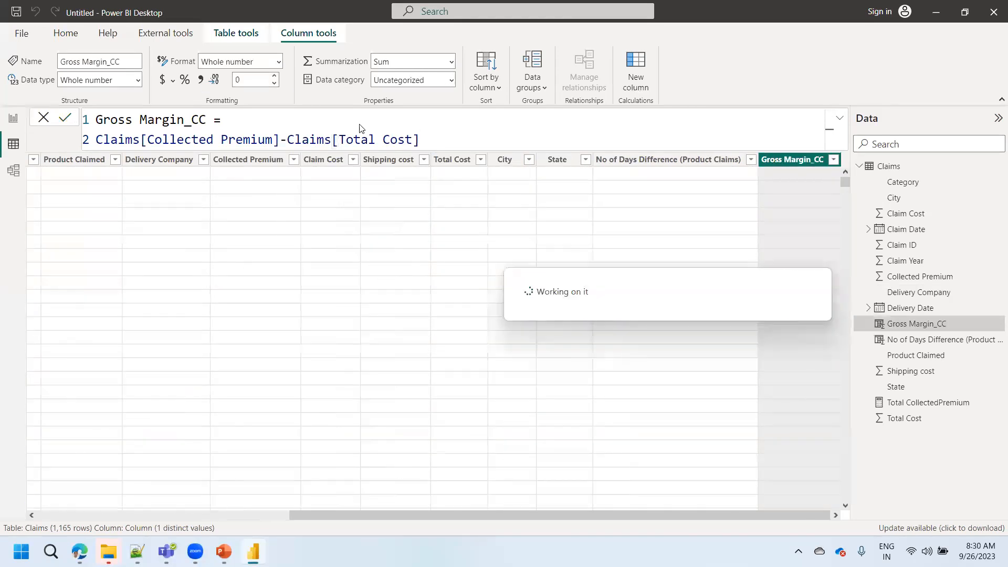
{"action": "left_click", "coordinate": [835, 514]}
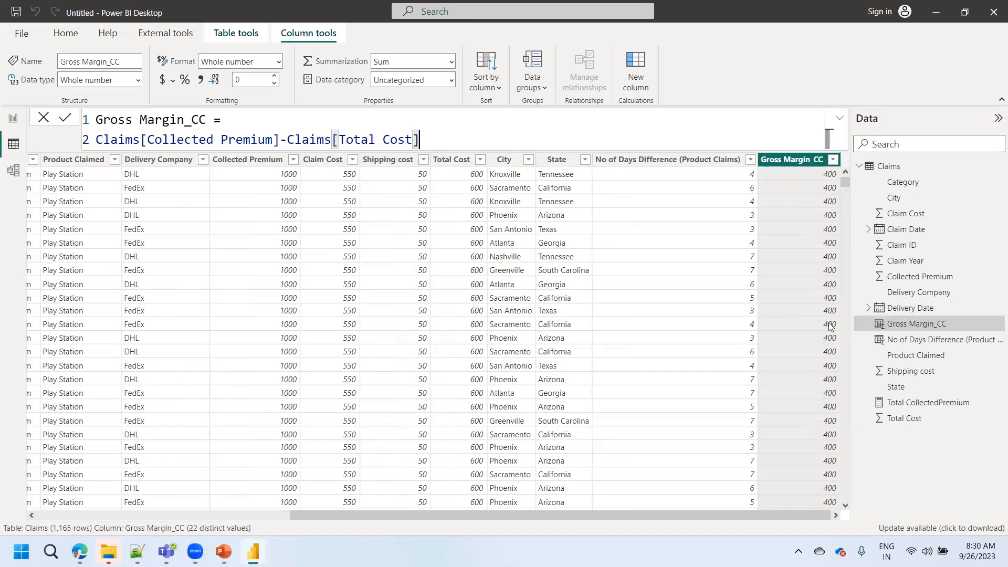
- Add a Gross Margin_CC card on Page 2 below the Sum of Collected Premium card, align it to the page's left edge, and shorten it
{"action": "left_click", "coordinate": [13, 118]}
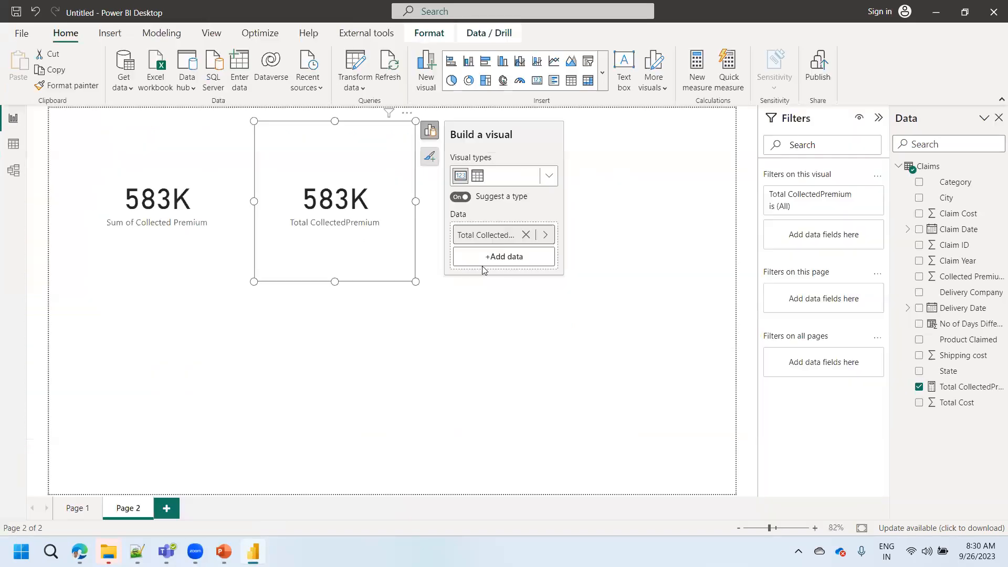
{"action": "left_click_drag", "start_coordinate": [961, 325], "coordinate": [170, 326]}
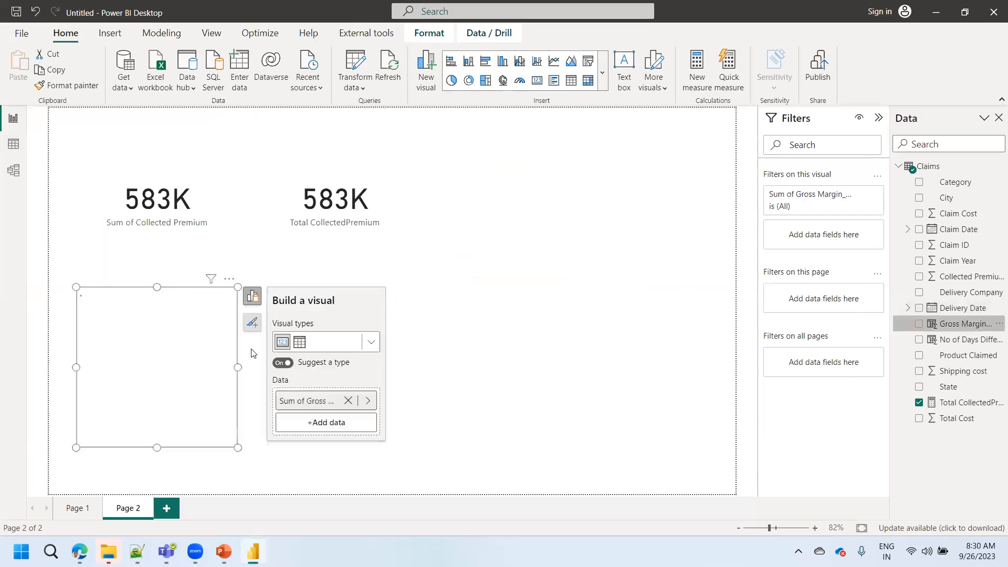
{"action": "left_click_drag", "start_coordinate": [205, 386], "coordinate": [173, 384]}
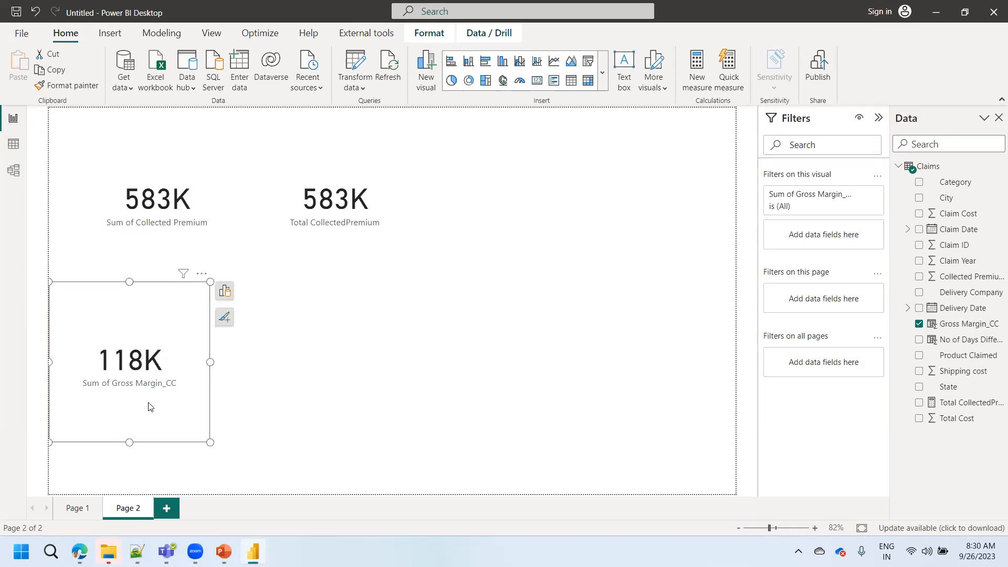
{"action": "left_click_drag", "start_coordinate": [130, 442], "coordinate": [127, 371]}
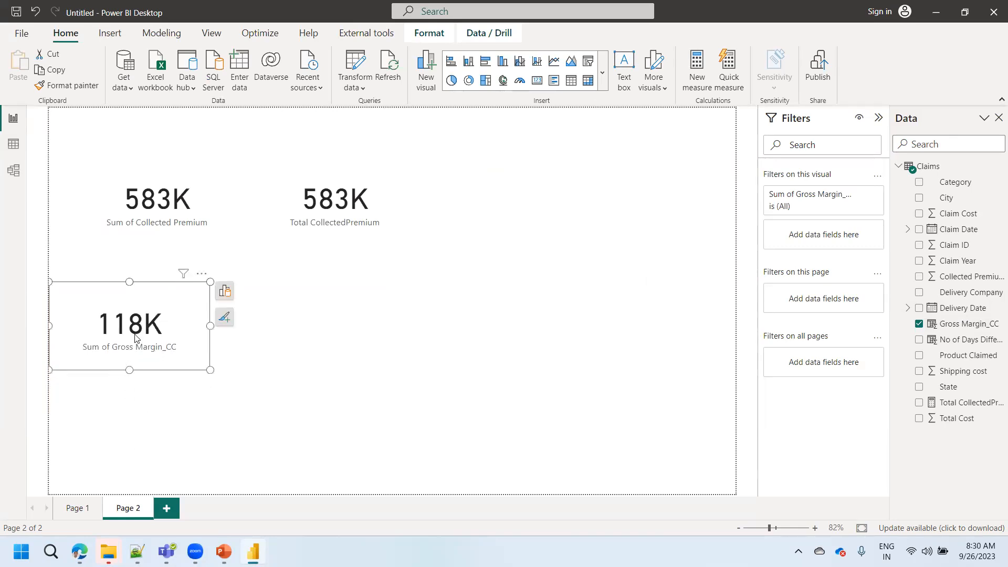
- Set the display units of the Gross Margin_CC card's callout value to None
{"action": "left_click", "coordinate": [224, 317]}
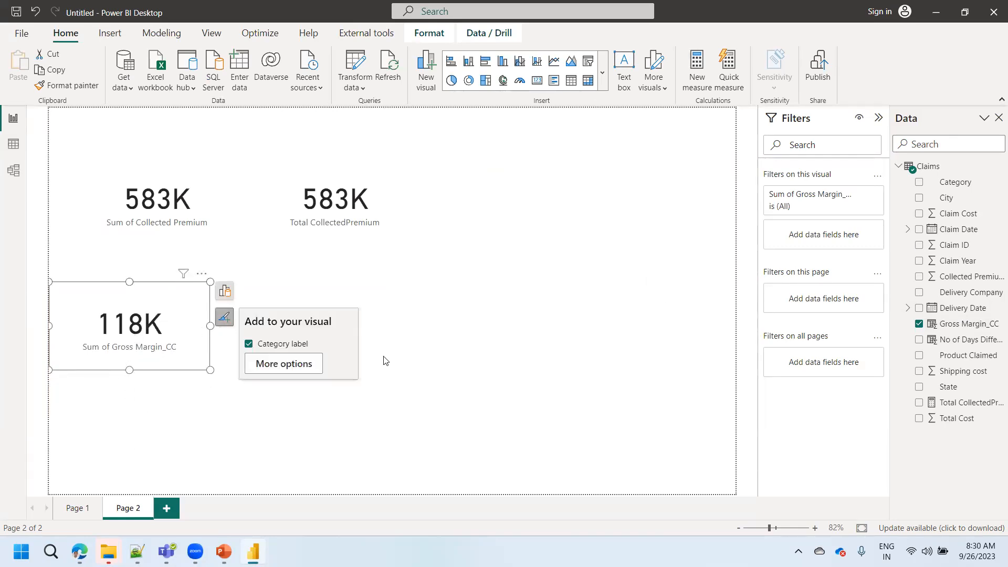
{"action": "left_click", "coordinate": [282, 368]}
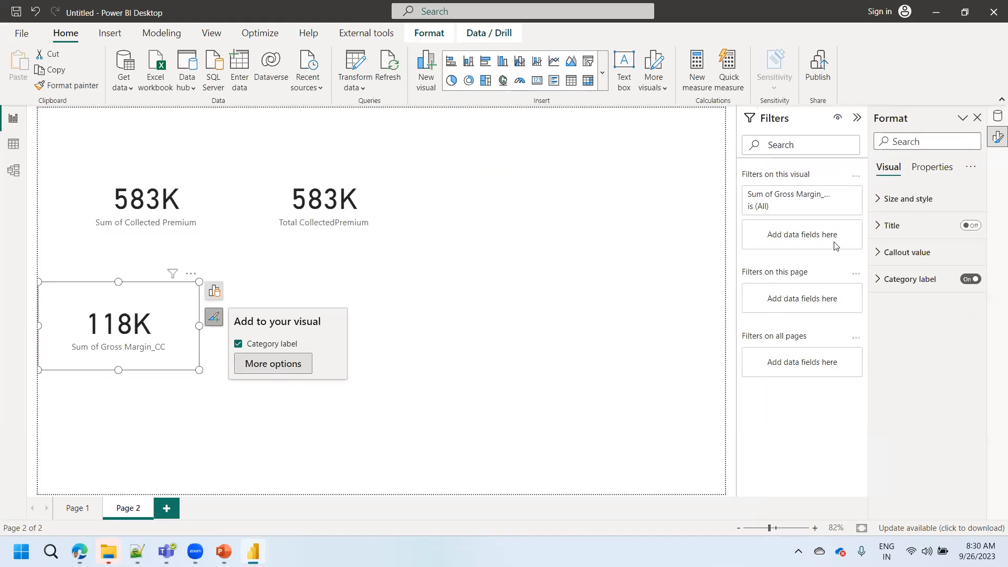
{"action": "left_click", "coordinate": [892, 253]}
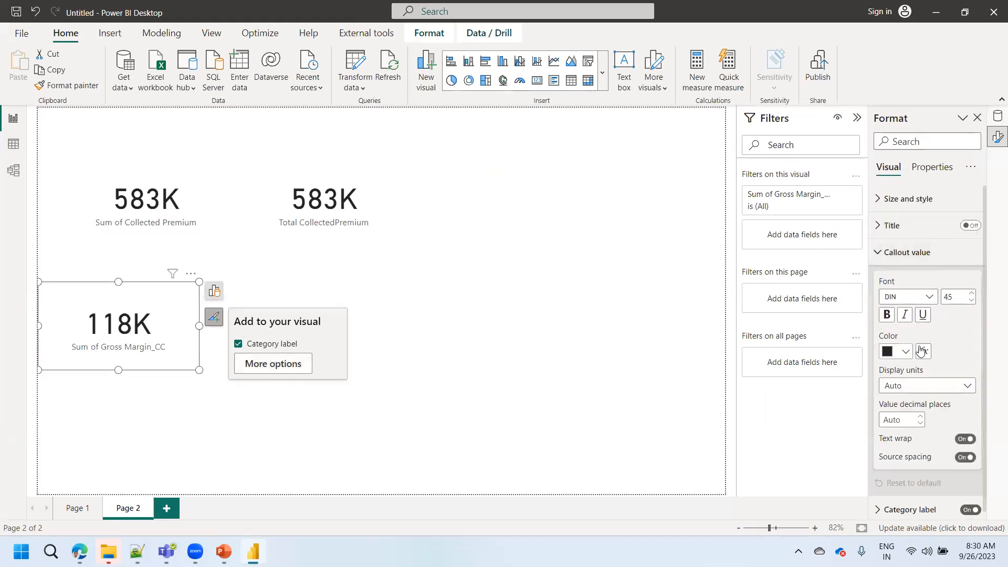
{"action": "left_click", "coordinate": [906, 388]}
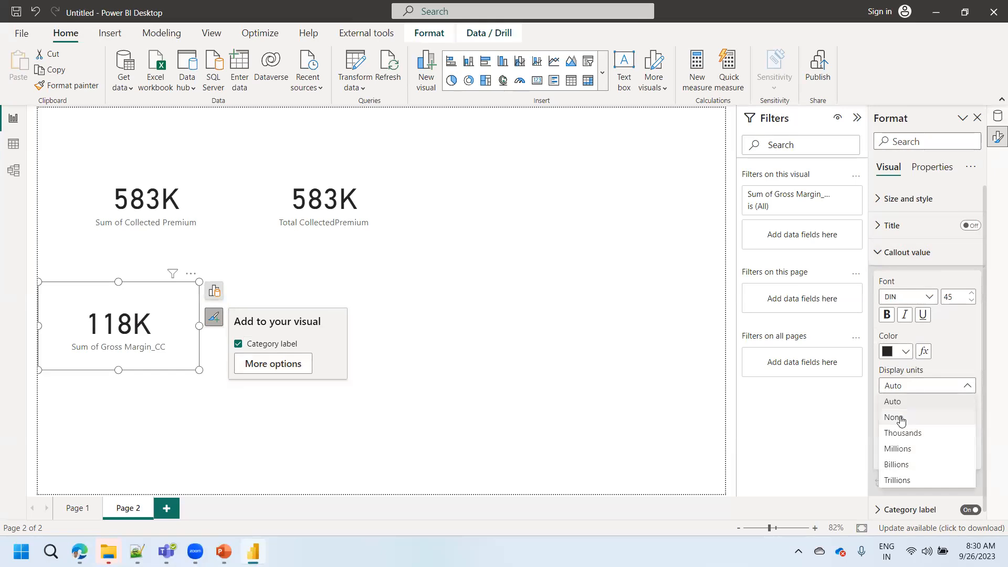
{"action": "left_click", "coordinate": [897, 417]}
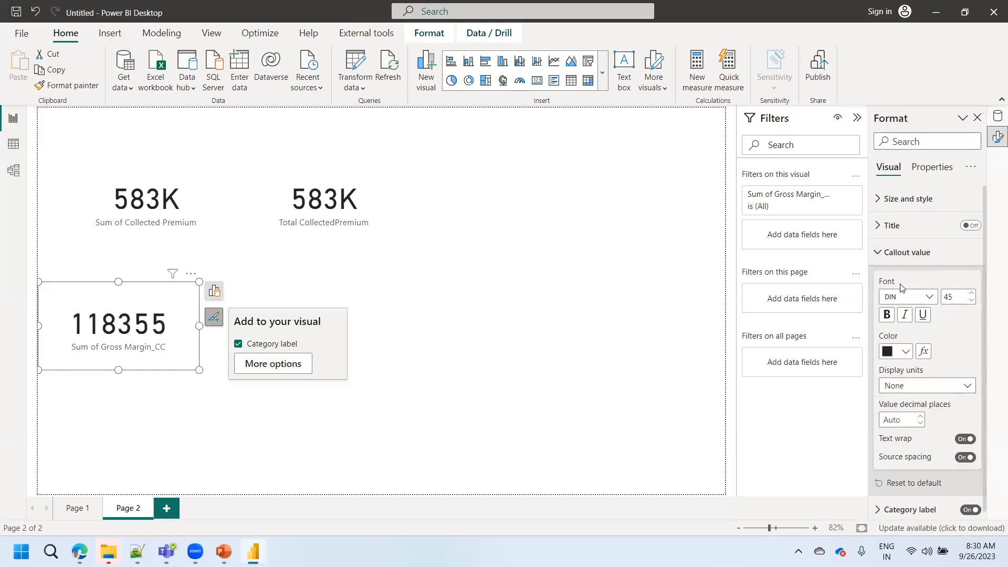
- Format the Gross Margin_CC column with a thousands separator and reselect its card
{"action": "left_click", "coordinate": [998, 116]}
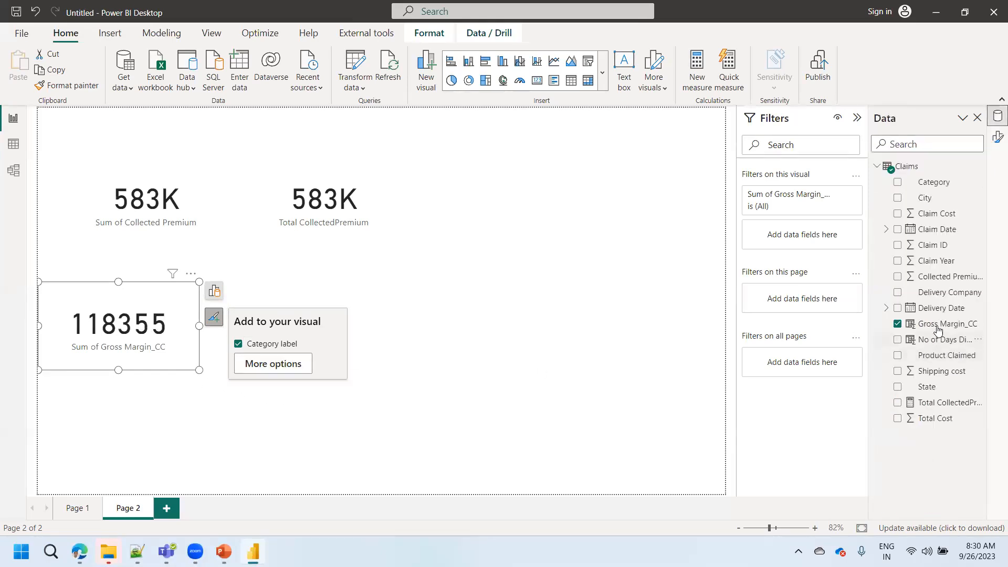
{"action": "left_click", "coordinate": [938, 324]}
{"action": "left_click", "coordinate": [201, 80]}
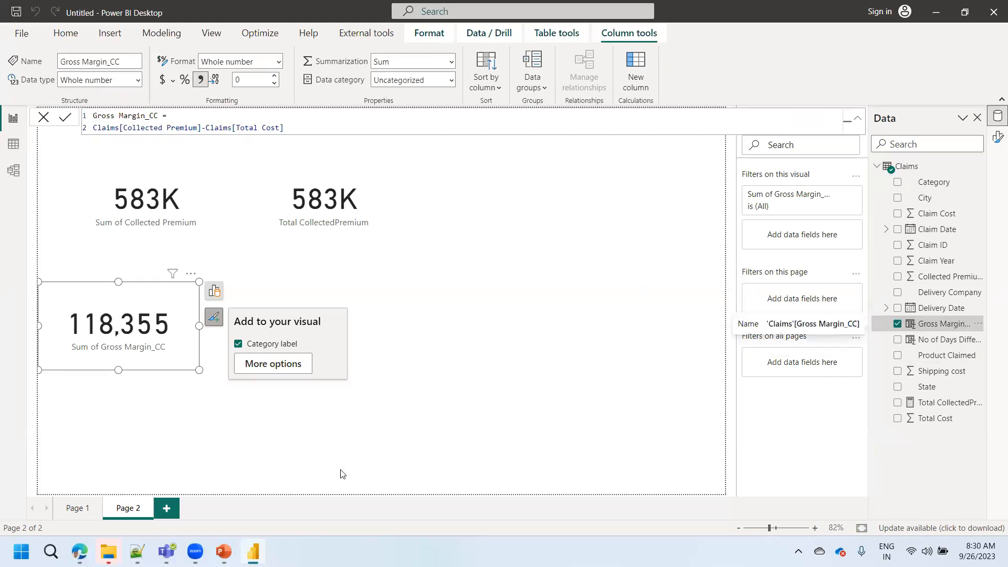
{"action": "left_click", "coordinate": [105, 346]}
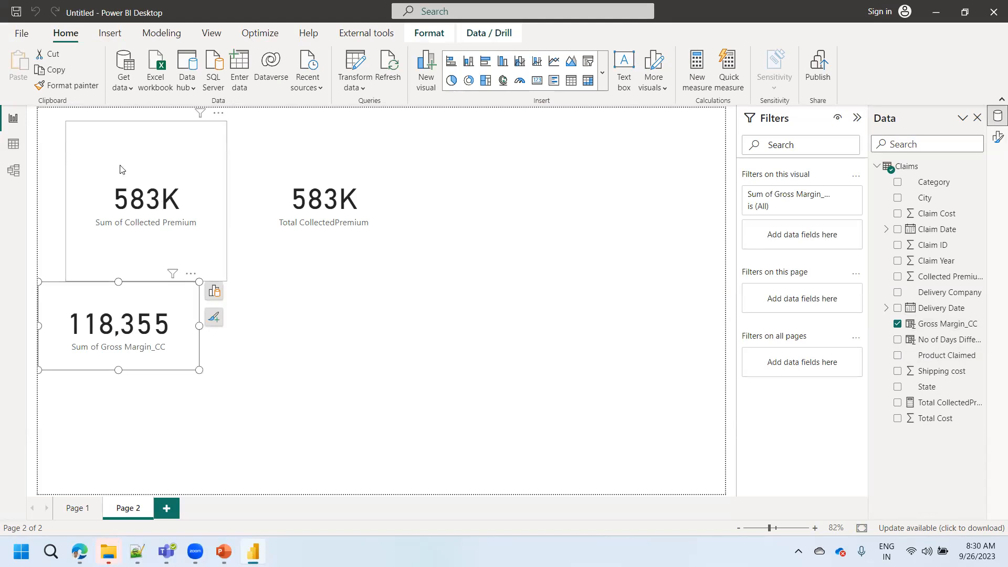
- Move the Sum of Collected Premium and Total CollectedPremium cards side by side to the page's top edge and shorten both
{"action": "left_click_drag", "start_coordinate": [164, 203], "coordinate": [138, 191]}
{"action": "left_click_drag", "start_coordinate": [118, 268], "coordinate": [105, 196]}
{"action": "left_click", "coordinate": [317, 187]}
{"action": "left_click_drag", "start_coordinate": [317, 187], "coordinate": [288, 174]}
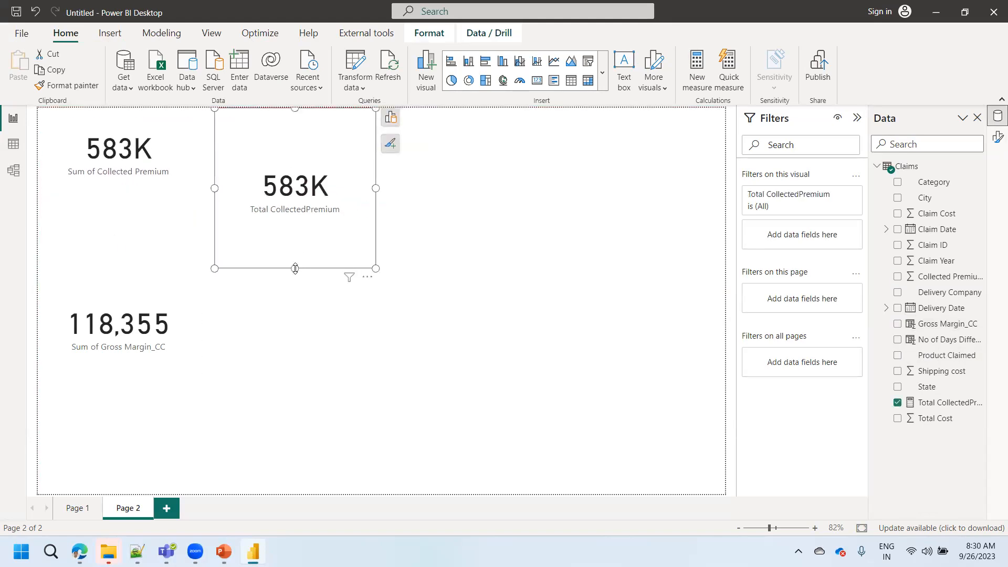
{"action": "left_click_drag", "start_coordinate": [294, 267], "coordinate": [286, 209]}
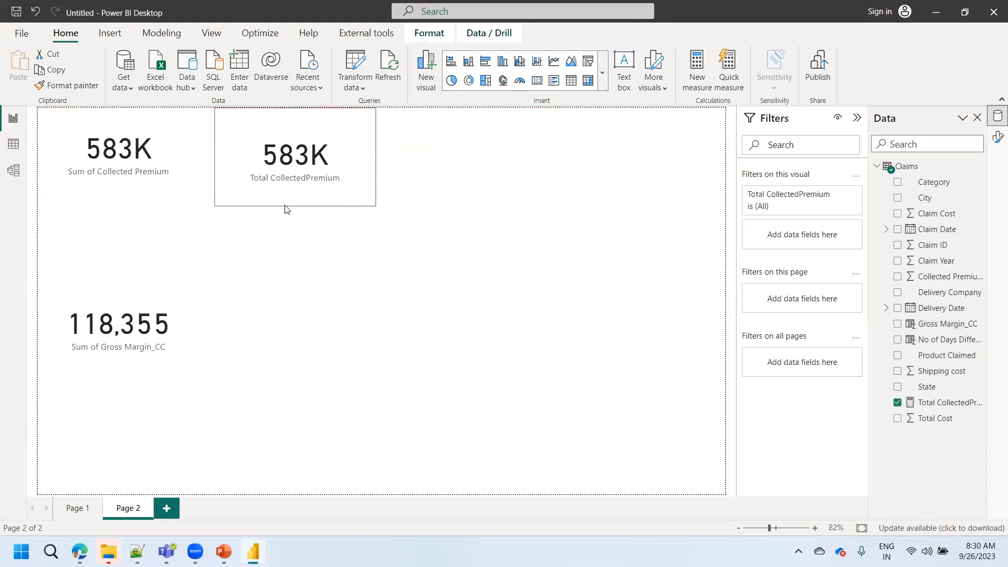
- Review the Gross Margin_CC column and Total CollectedPremium measure in the table view, and start a new measure named TotalCost
{"action": "left_click", "coordinate": [13, 143]}
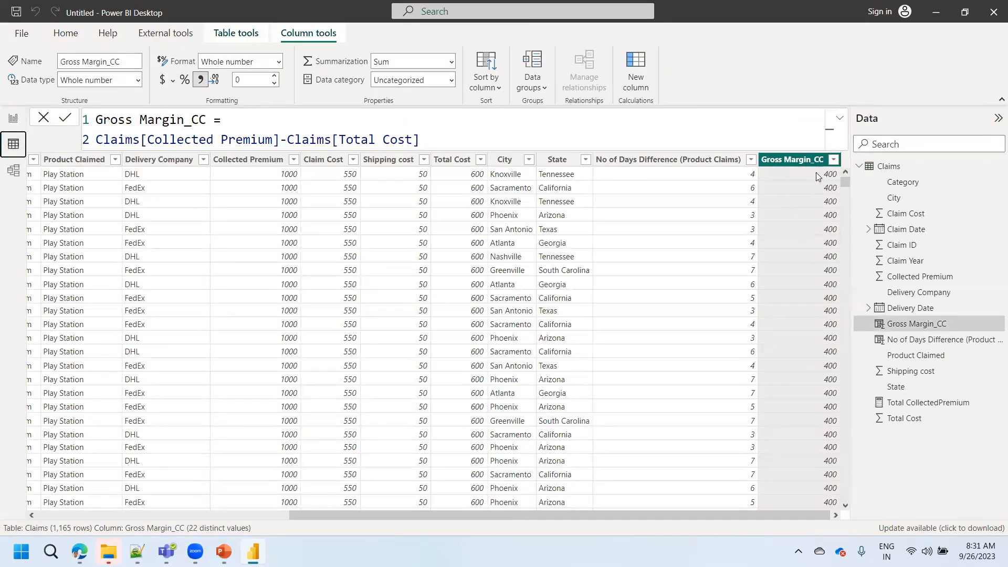
{"action": "left_click", "coordinate": [13, 117]}
{"action": "left_click", "coordinate": [932, 404]}
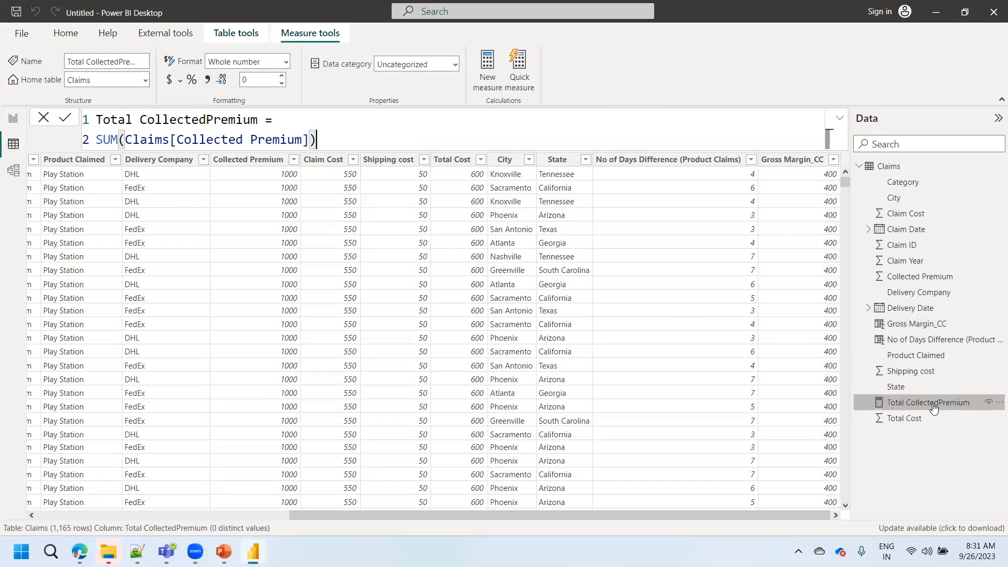
{"action": "left_click", "coordinate": [490, 88]}
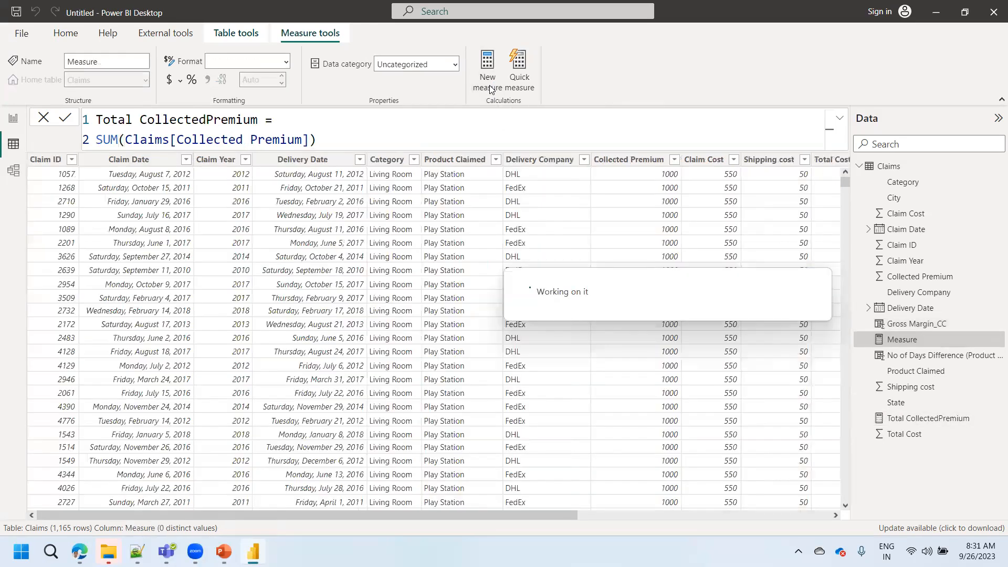
{"action": "type", "text": "tO"}
{"action": "key", "text": "BackSpace"}
{"action": "key", "text": "BackSpace"}
{"action": "type", "text": "Tot"}
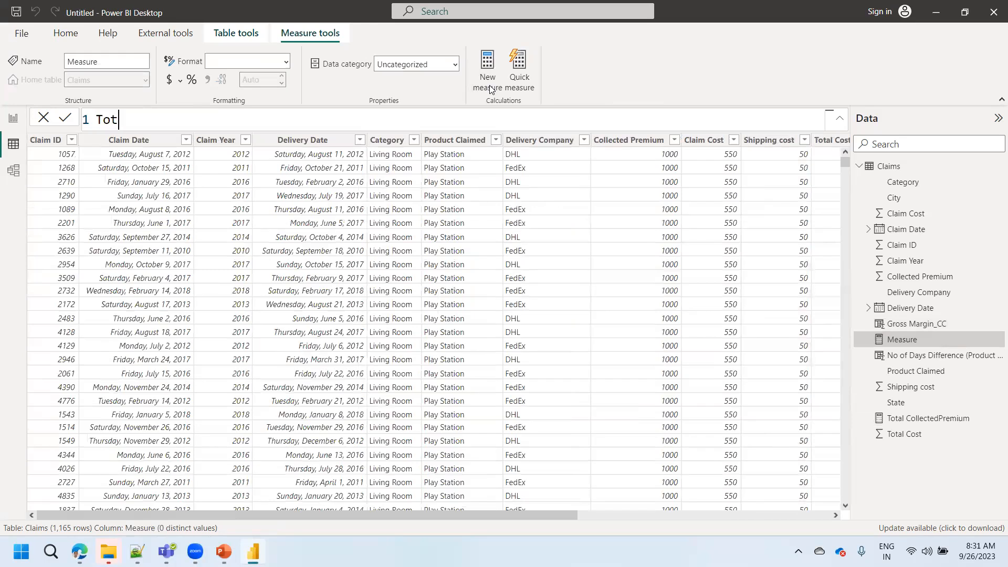
{"action": "type", "text": "alCost_m"}
{"action": "key", "text": "BackSpace"}
{"action": "key", "text": "BackSpace"}
- Define the TotalCost measure as SUM(Claims[Total Cost]) and commit it
{"action": "type", "text": "= SUM("}
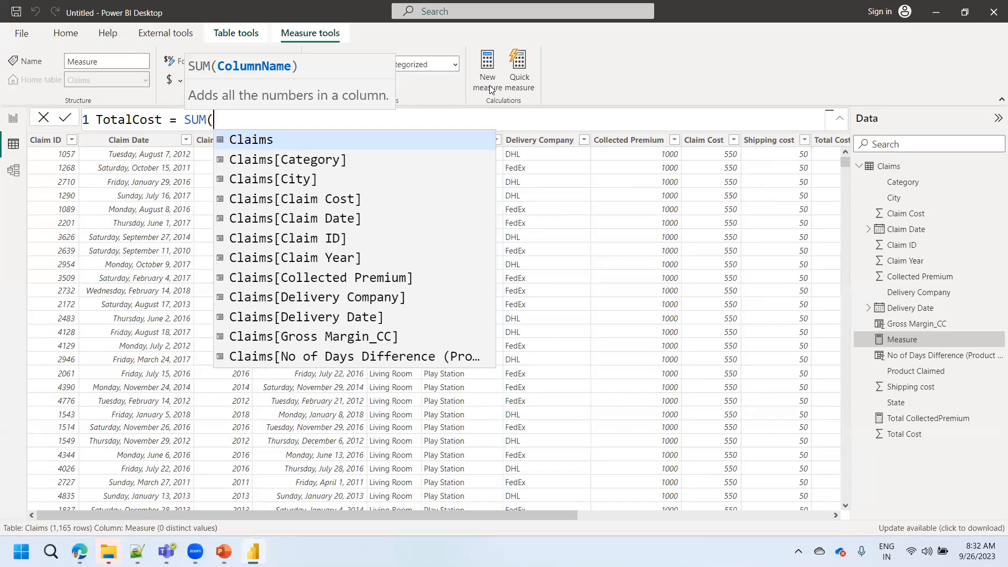
{"action": "type", "text": "Claims[Total"}
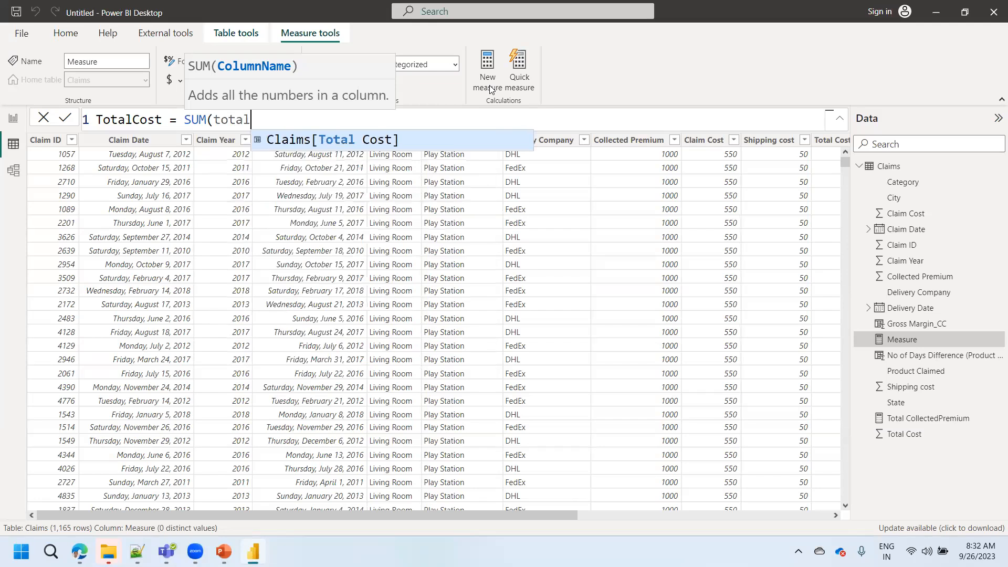
{"action": "key", "text": "Tab"}
{"action": "type", "text": ")"}
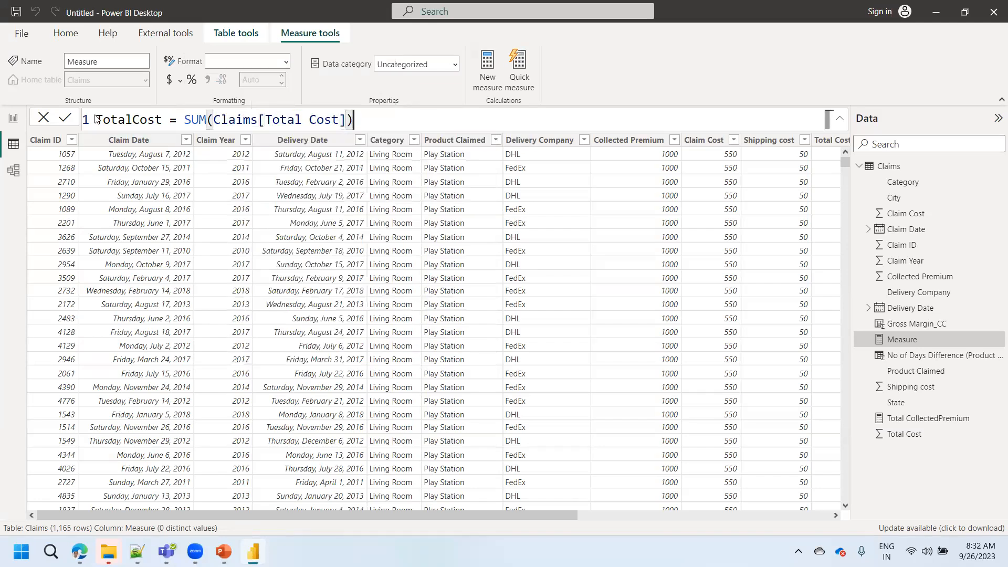
{"action": "left_click", "coordinate": [66, 119]}
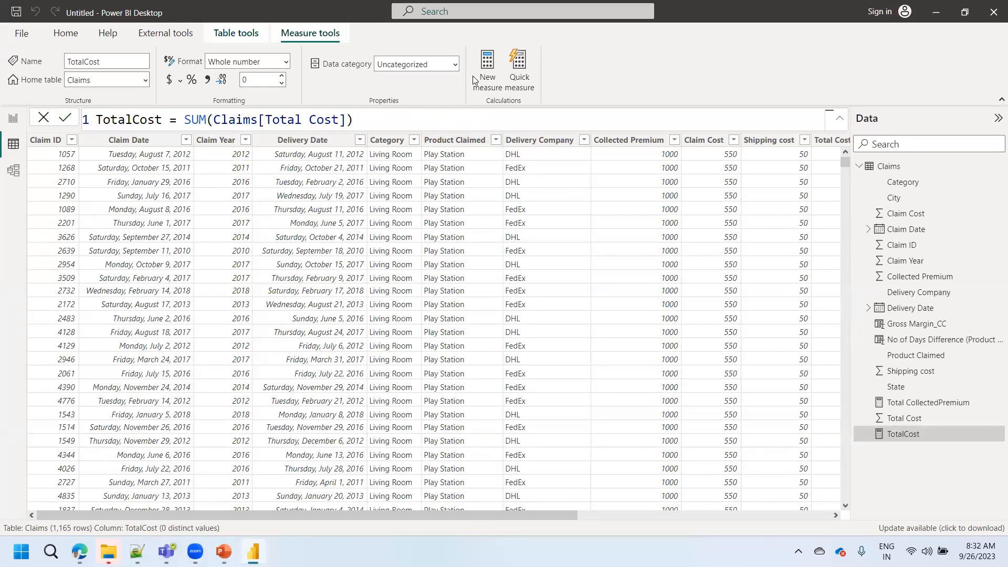
- Start another measure in the Claims table and name it Gross Margin_m
{"action": "left_click", "coordinate": [486, 79]}
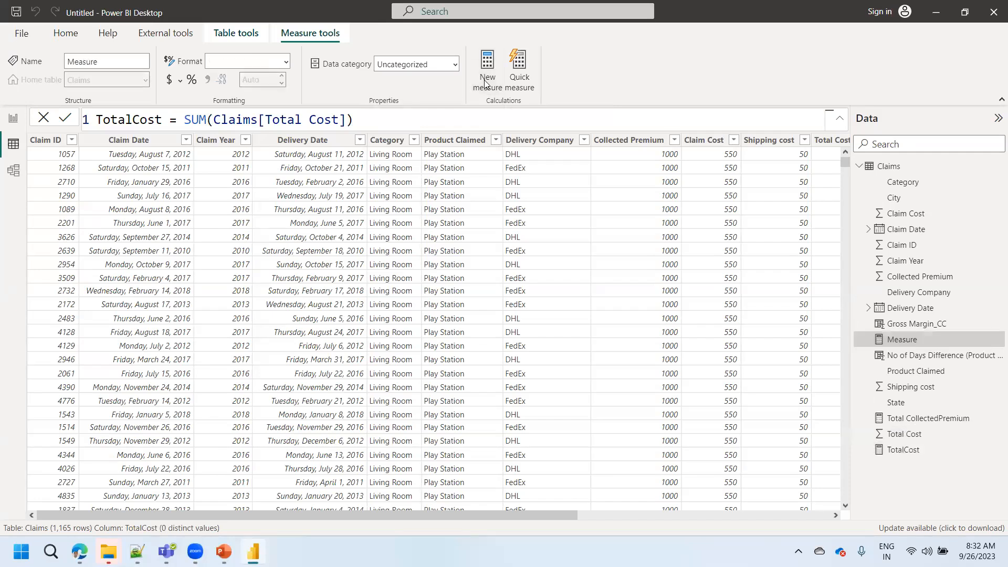
{"action": "type", "text": "G"}
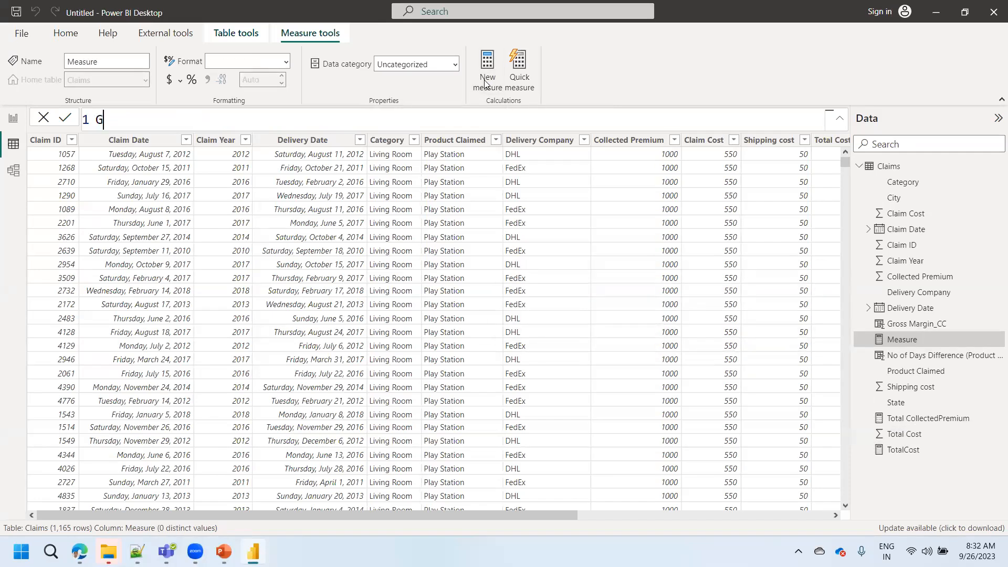
{"action": "type", "text": "ross Margin_m ="}
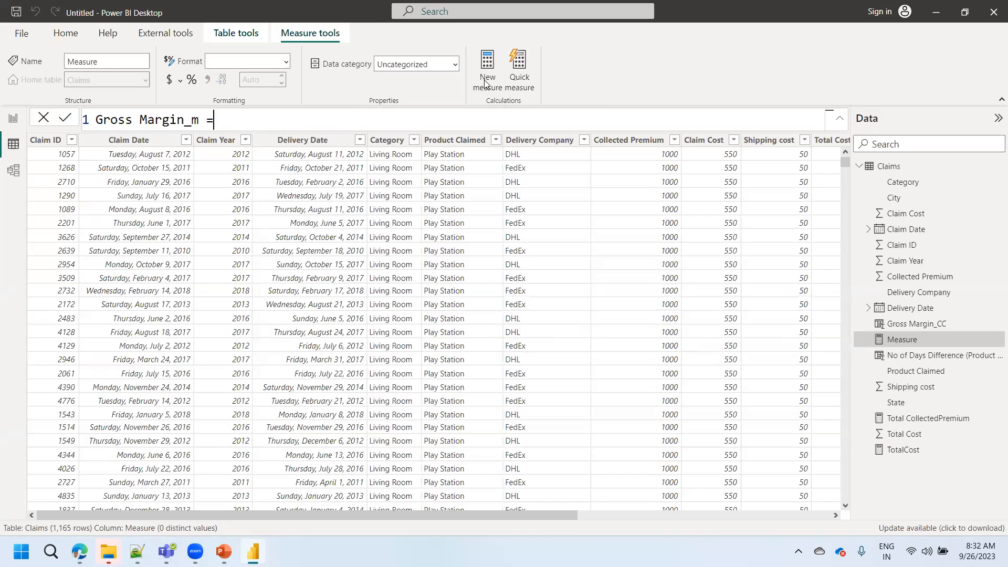
{"action": "type", "text": "total"}
- Define Gross Margin_m as the [Total CollectedPremium] measure minus the [TotalCost] measure and commit the formula
{"action": "key", "text": "Tab"}
{"action": "type", "text": "-"}
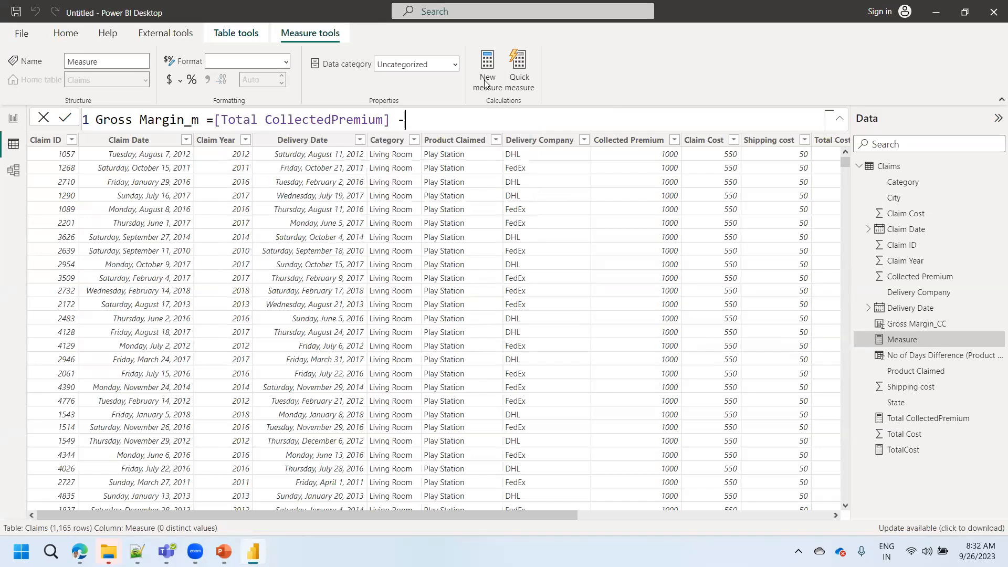
{"action": "type", "text": "tto"}
{"action": "key", "text": "BackSpace"}
{"action": "key", "text": "BackSpace"}
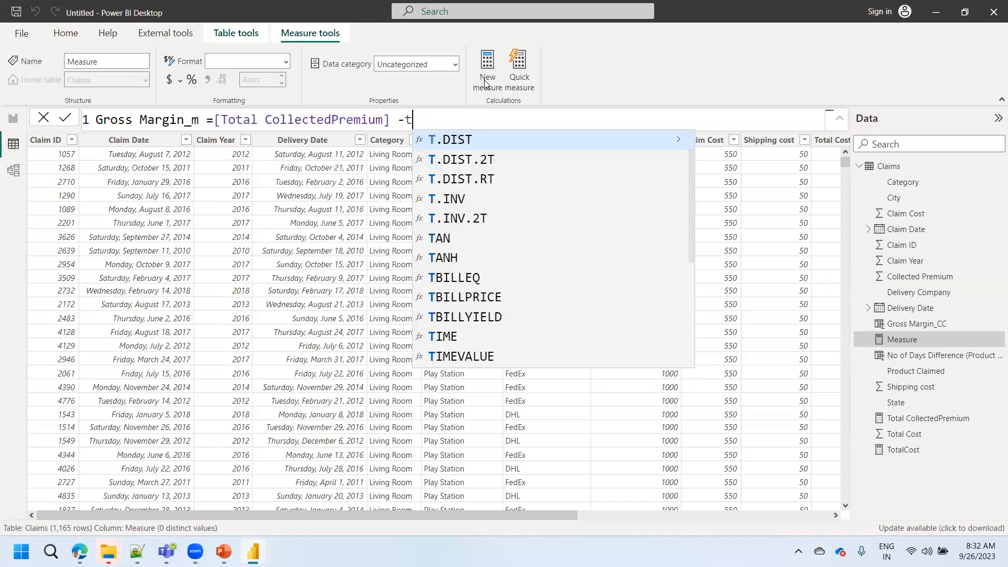
{"action": "type", "text": "otal"}
{"action": "key", "text": "Down"}
{"action": "key", "text": "Tab"}
{"action": "left_click", "coordinate": [64, 120]}
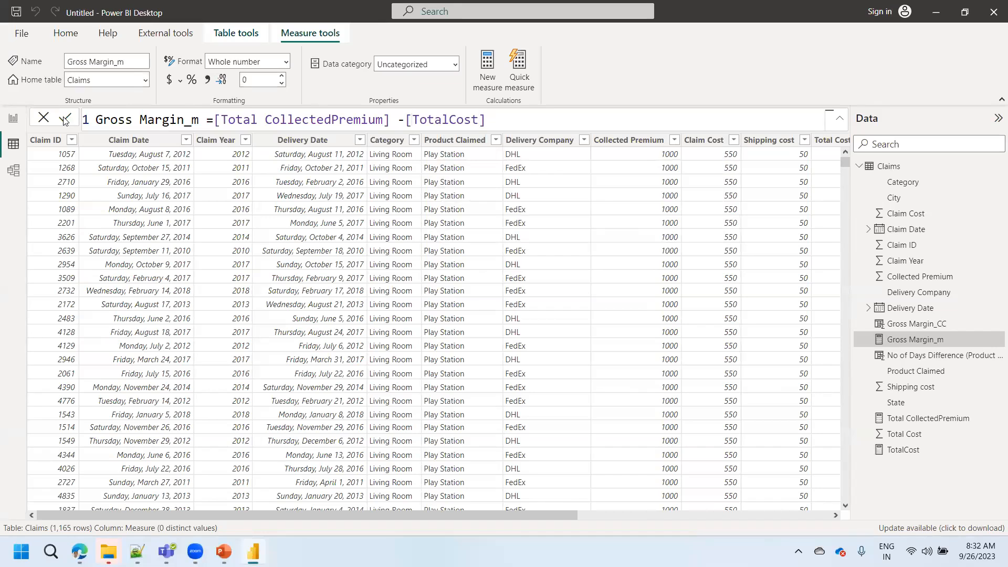
- Add a Gross Margin_m card on Page 2 with the Sum of Gross Margin_CC card's formatting, and align it level beside that card
{"action": "left_click", "coordinate": [5, 124]}
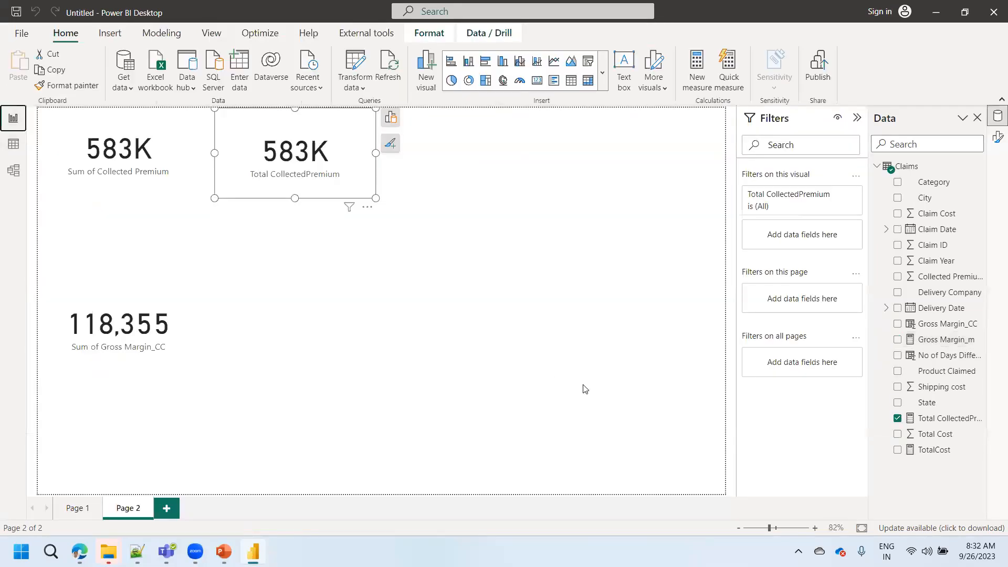
{"action": "left_click_drag", "start_coordinate": [939, 339], "coordinate": [326, 315]}
{"action": "left_click", "coordinate": [184, 336]}
{"action": "left_click", "coordinate": [68, 85]}
{"action": "left_click", "coordinate": [309, 315]}
{"action": "left_click_drag", "start_coordinate": [333, 328], "coordinate": [363, 337]}
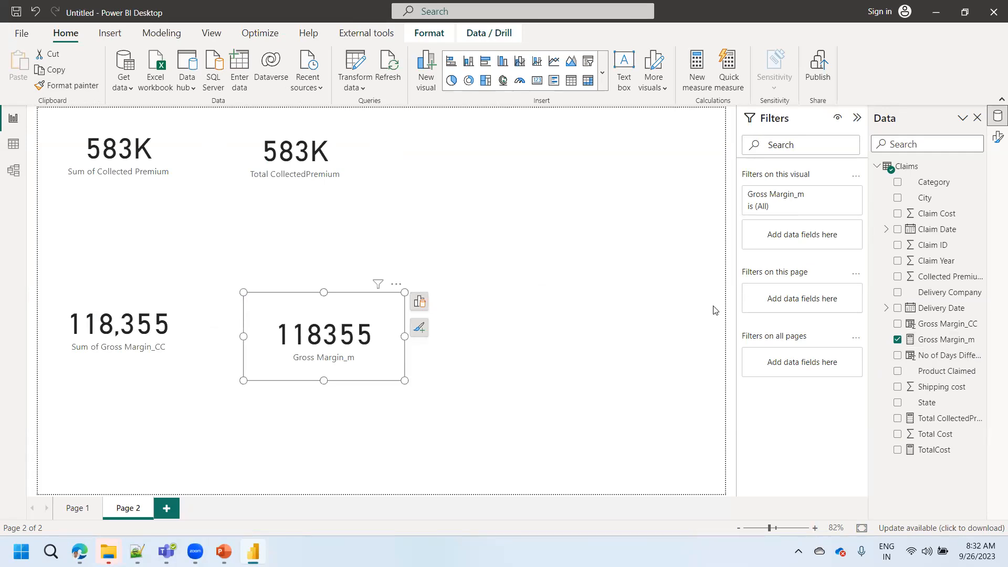
{"action": "left_click_drag", "start_coordinate": [339, 339], "coordinate": [336, 328]}
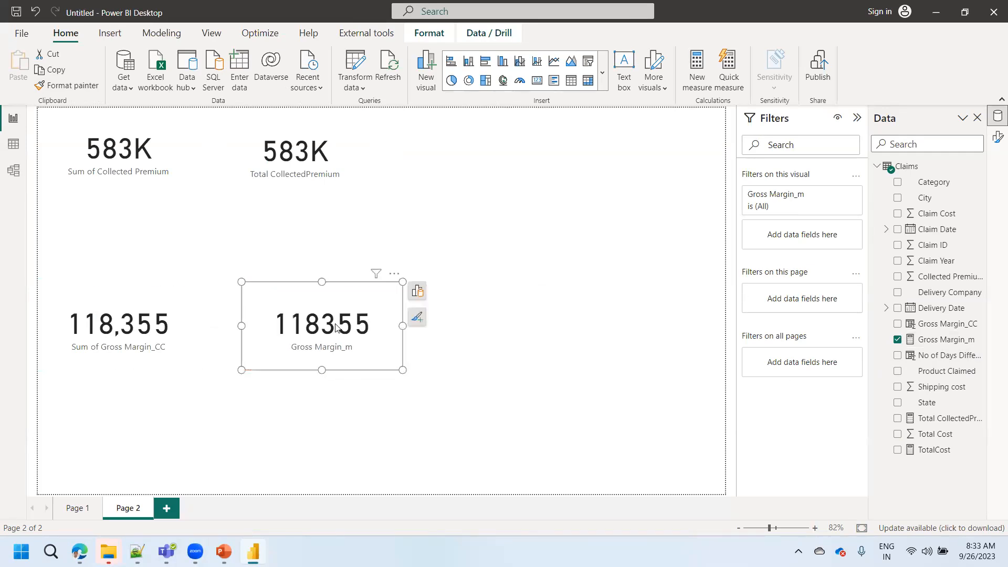
- Compare the two gross margin cards on Page 2 and examine the formulas of the Gross Margin_m and Total CollectedPremium measures
{"action": "left_click", "coordinate": [166, 342]}
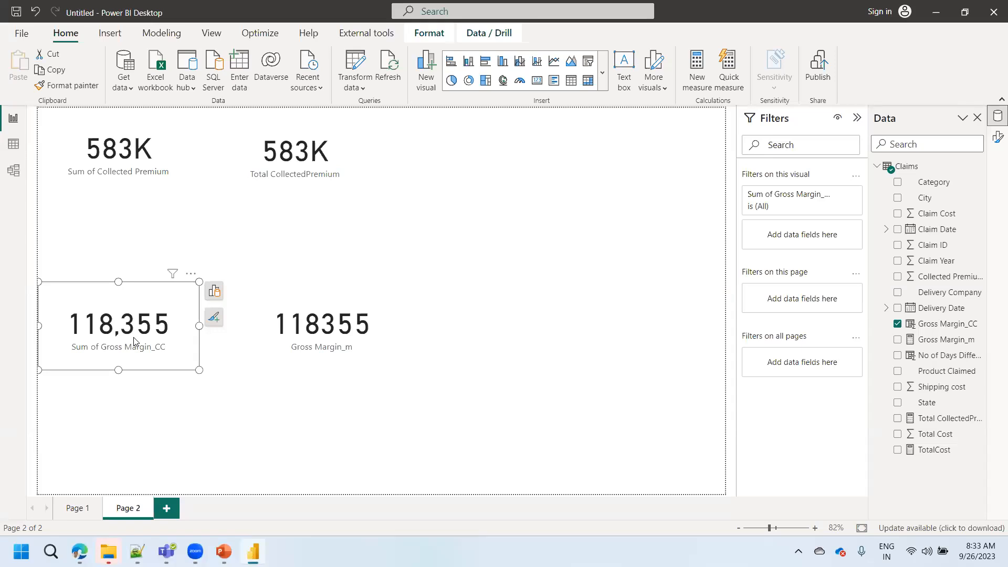
{"action": "left_click", "coordinate": [337, 329]}
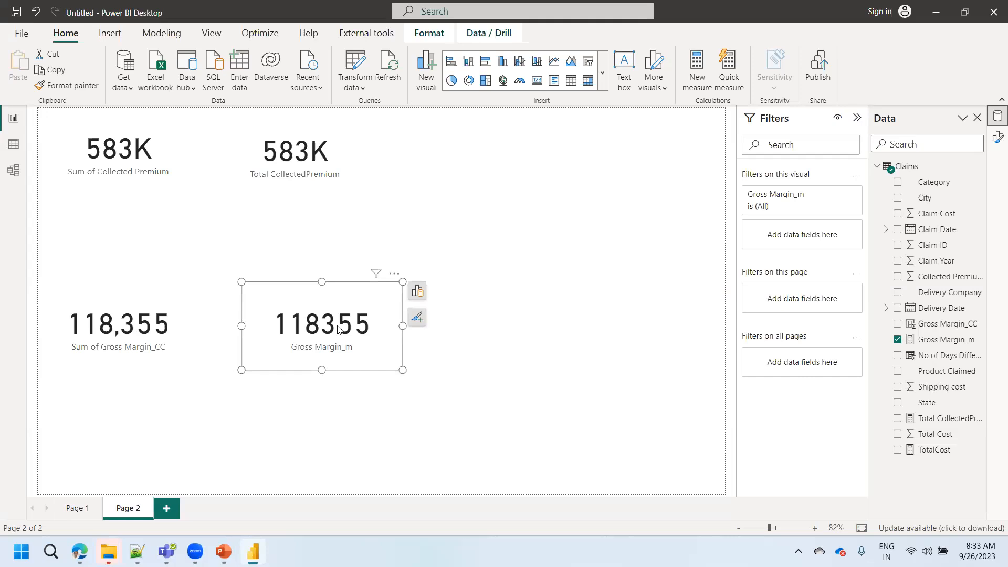
{"action": "left_click", "coordinate": [932, 341]}
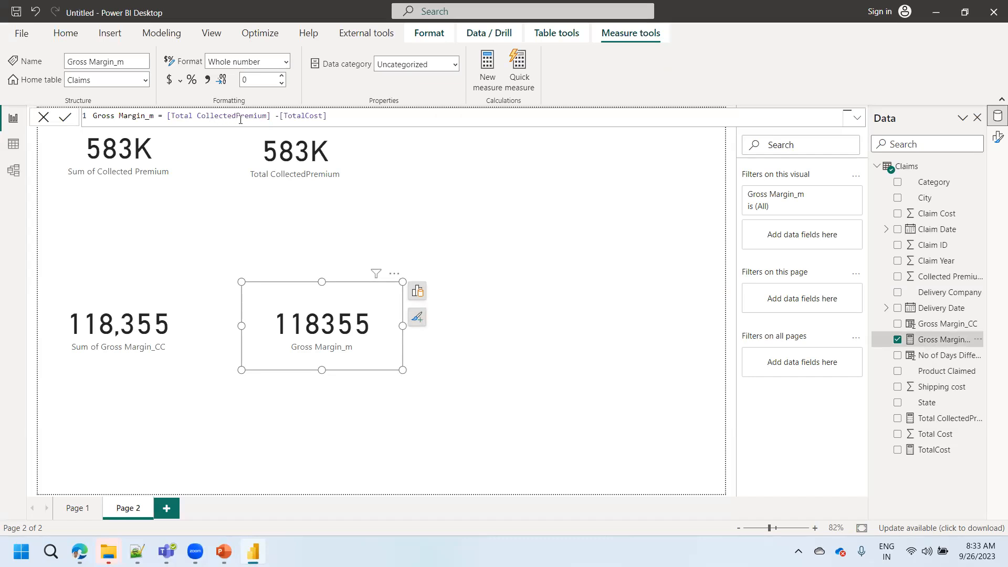
{"action": "left_click", "coordinate": [952, 418]}
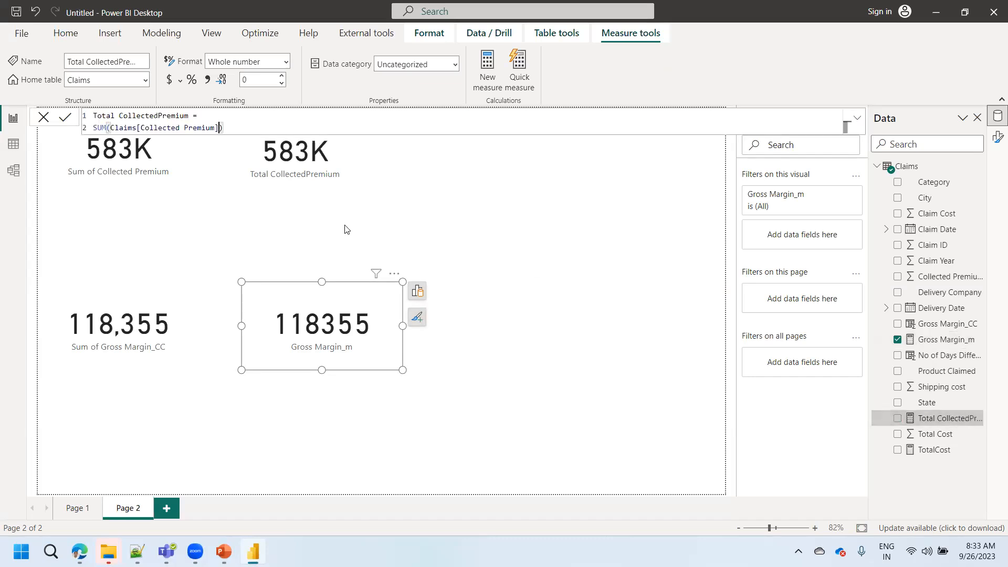
- In the table view, examine how the Gross Margin_m formula builds on the Total CollectedPremium and TotalCost measures
{"action": "left_click", "coordinate": [20, 146]}
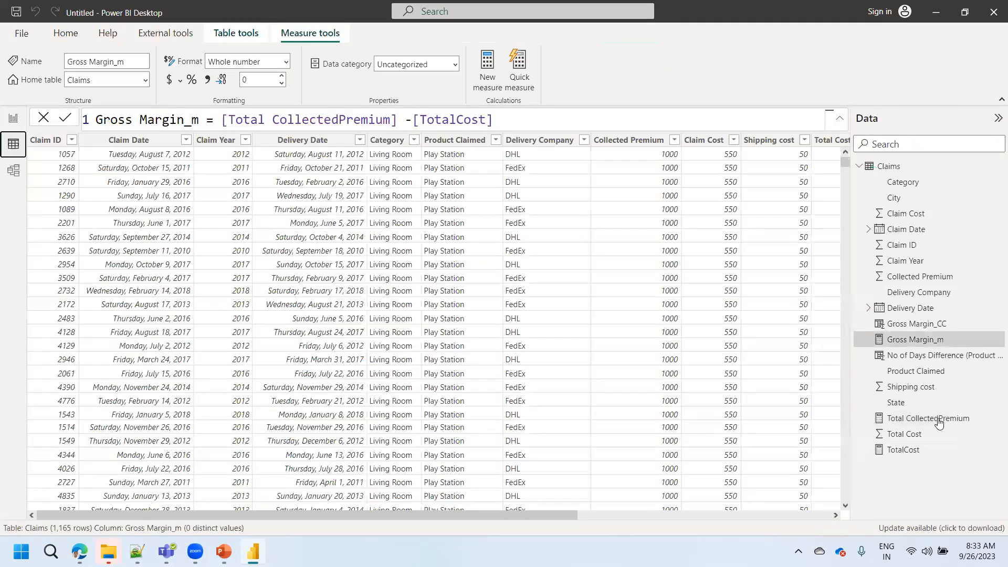
{"action": "left_click", "coordinate": [939, 419]}
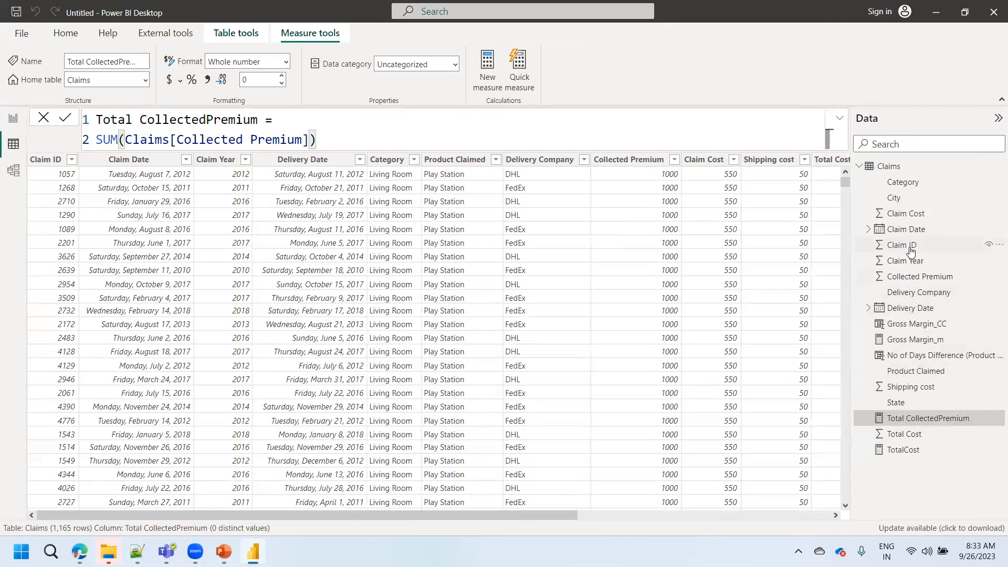
{"action": "left_click", "coordinate": [903, 451]}
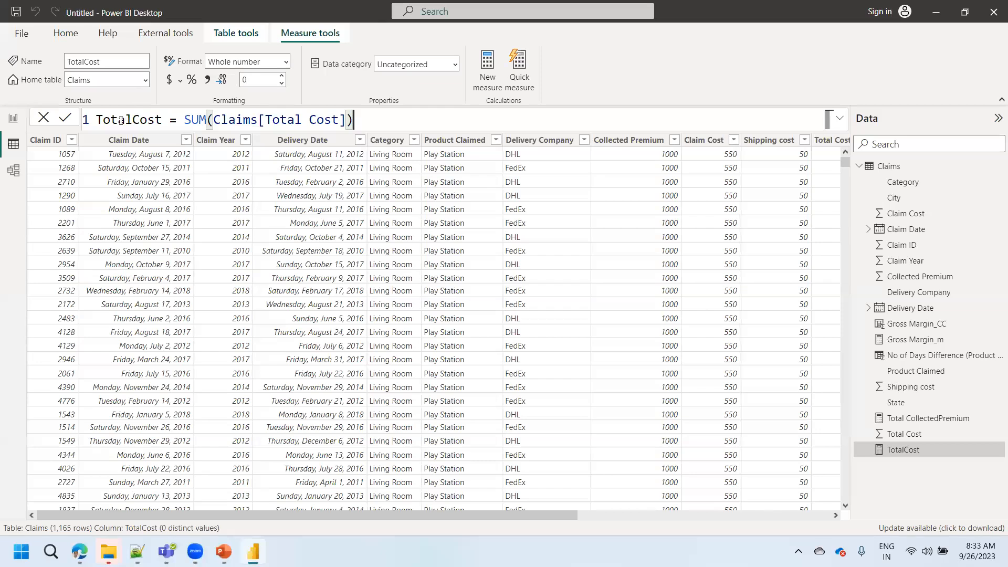
{"action": "left_click", "coordinate": [915, 340]}
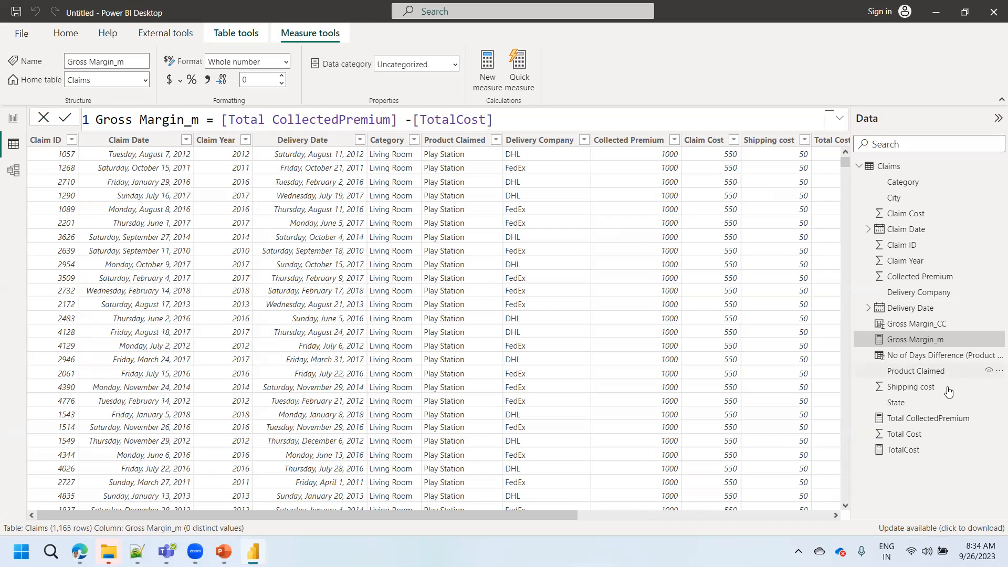
{"action": "left_click", "coordinate": [931, 420]}
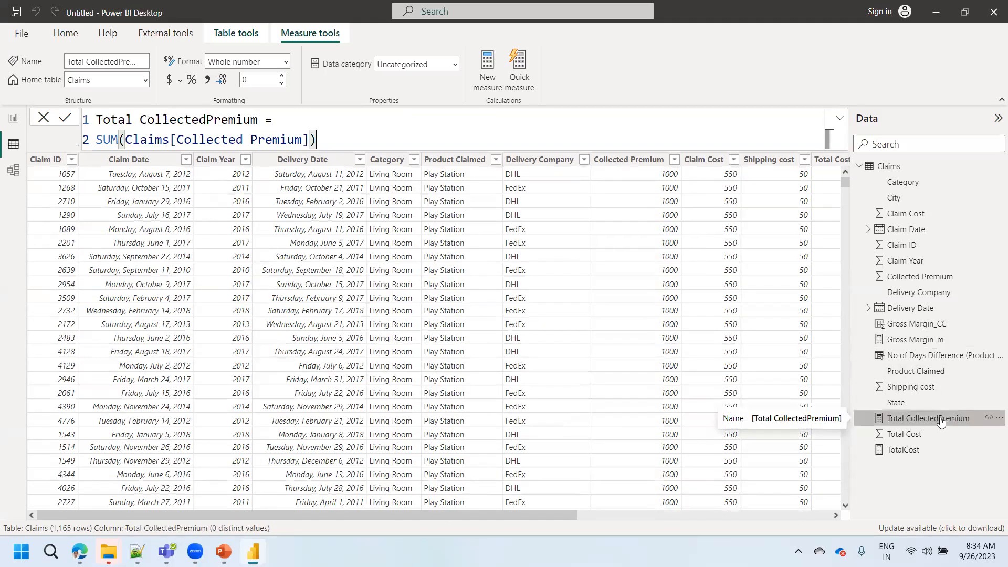
{"action": "left_click", "coordinate": [929, 340]}
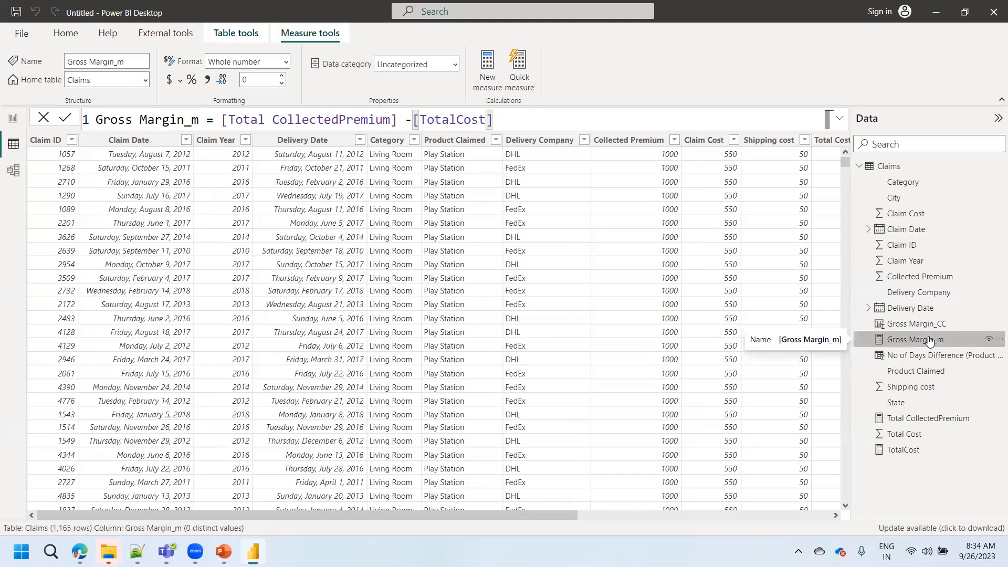
{"action": "left_click", "coordinate": [908, 450]}
{"action": "left_click", "coordinate": [910, 421]}
{"action": "left_click", "coordinate": [902, 452]}
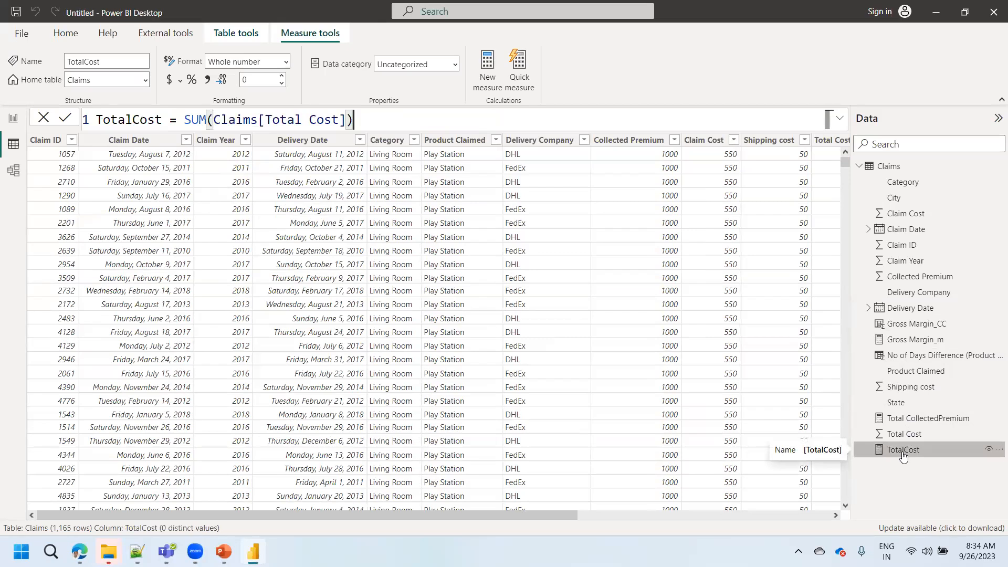
{"action": "left_click", "coordinate": [910, 342]}
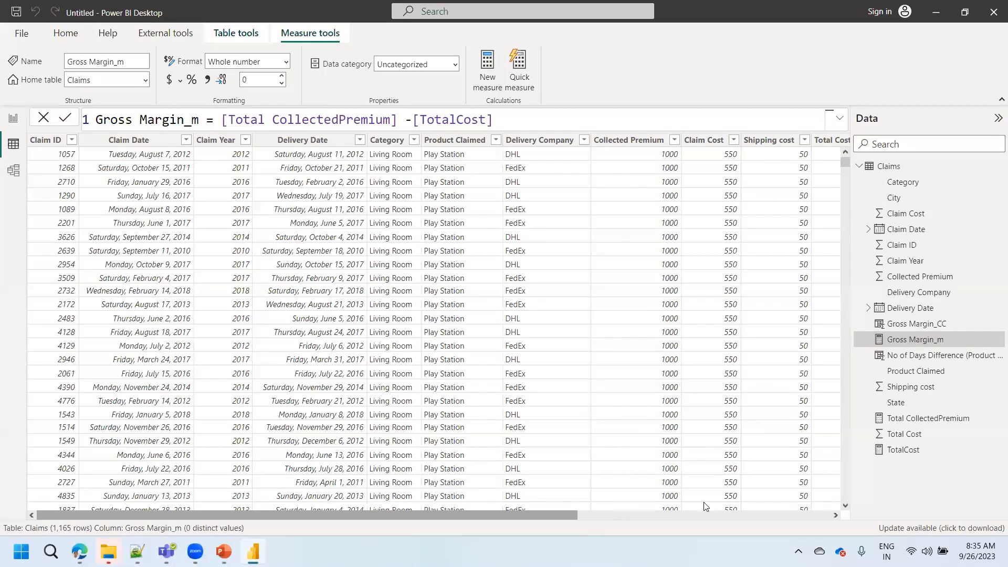
- Examine the Gross Margin_CC column's formula and row values in the table, and return to the report page
{"action": "scroll", "coordinate": [837, 498], "scroll_direction": "right", "scroll_amount": 10}
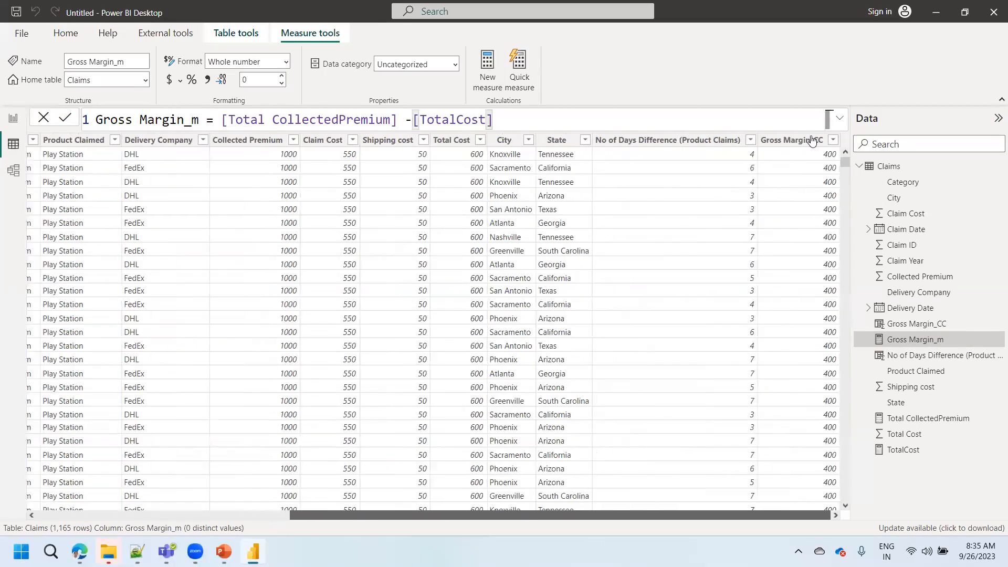
{"action": "left_click", "coordinate": [811, 139]}
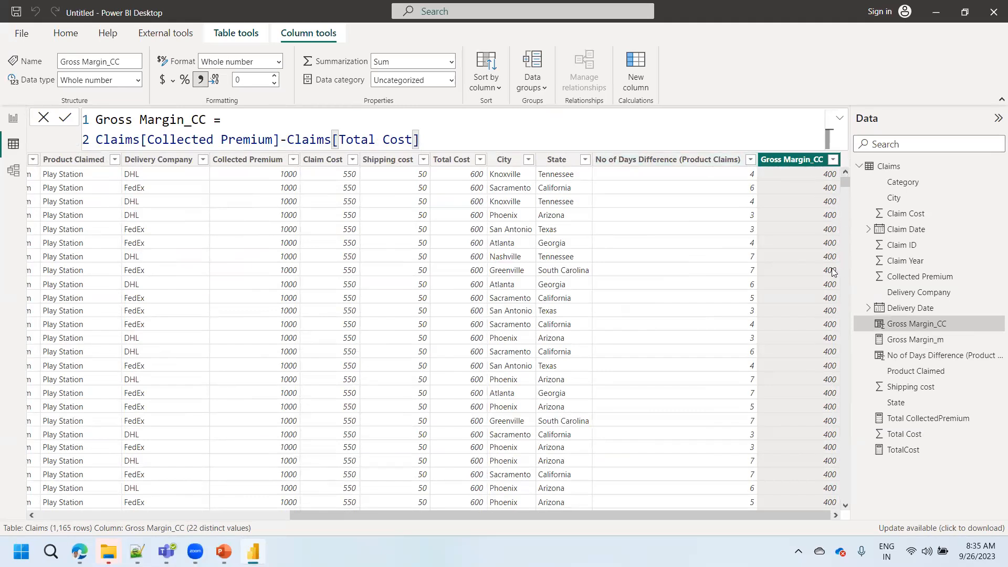
{"action": "left_click", "coordinate": [14, 118]}
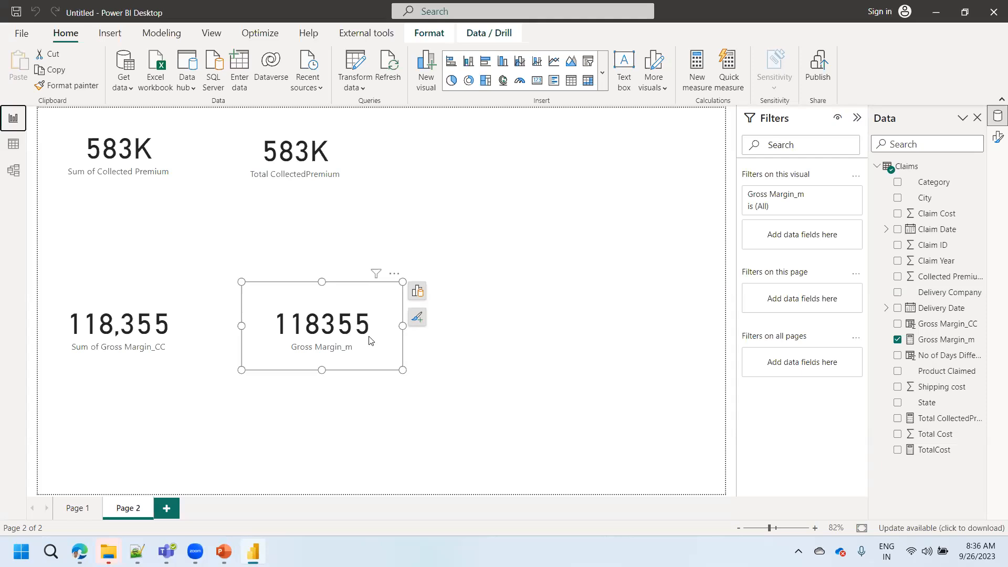
- Move the Sum of Gross Margin_CC and Gross Margin_m cards up, just beneath the two collected premium cards on Page 2
{"action": "left_click", "coordinate": [134, 327]}
{"action": "left_click_drag", "start_coordinate": [134, 326], "coordinate": [134, 249]}
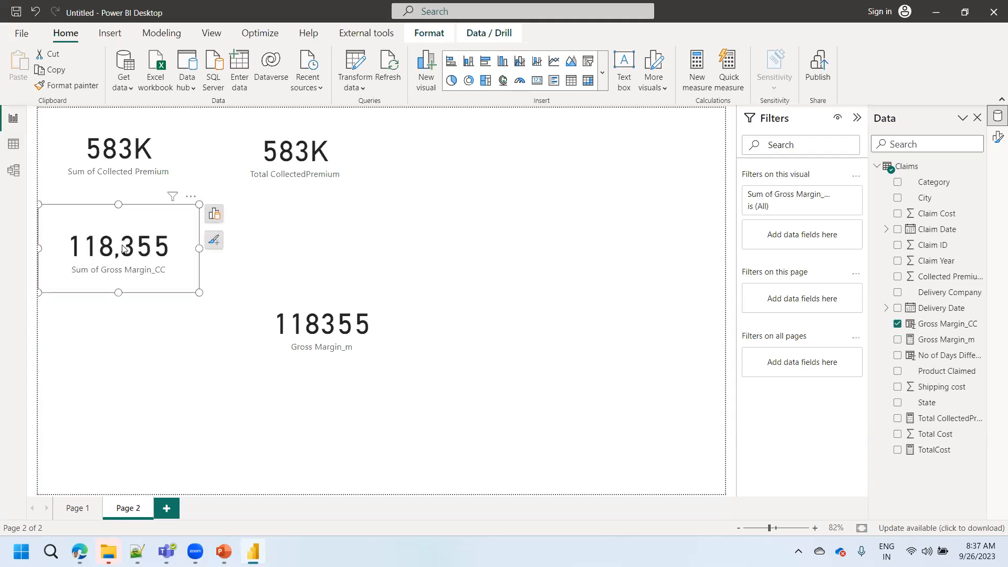
{"action": "left_click_drag", "start_coordinate": [296, 331], "coordinate": [290, 264]}
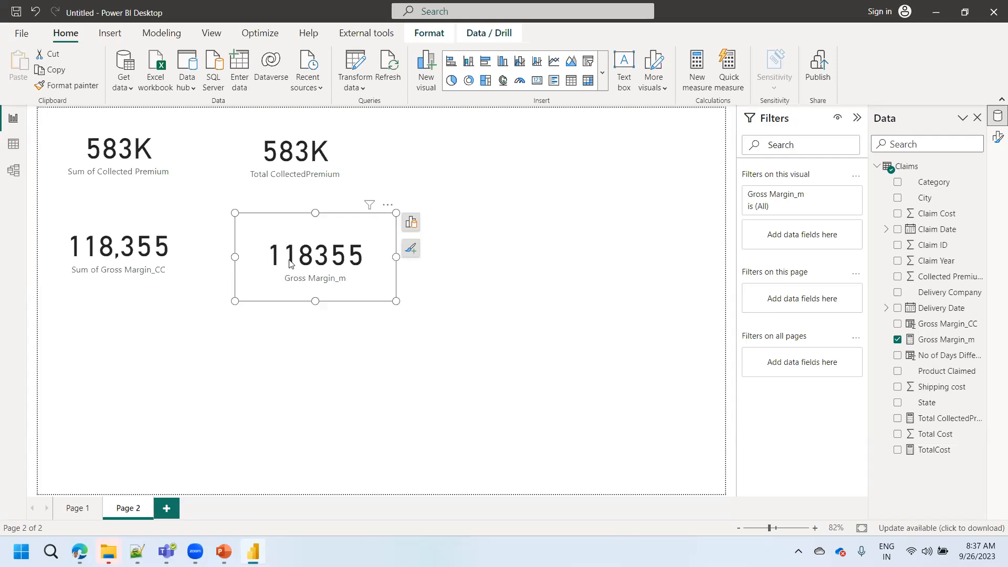
- In the table view, start a new measure in the Claims table named Gross Margin_m2
{"action": "left_click", "coordinate": [14, 146]}
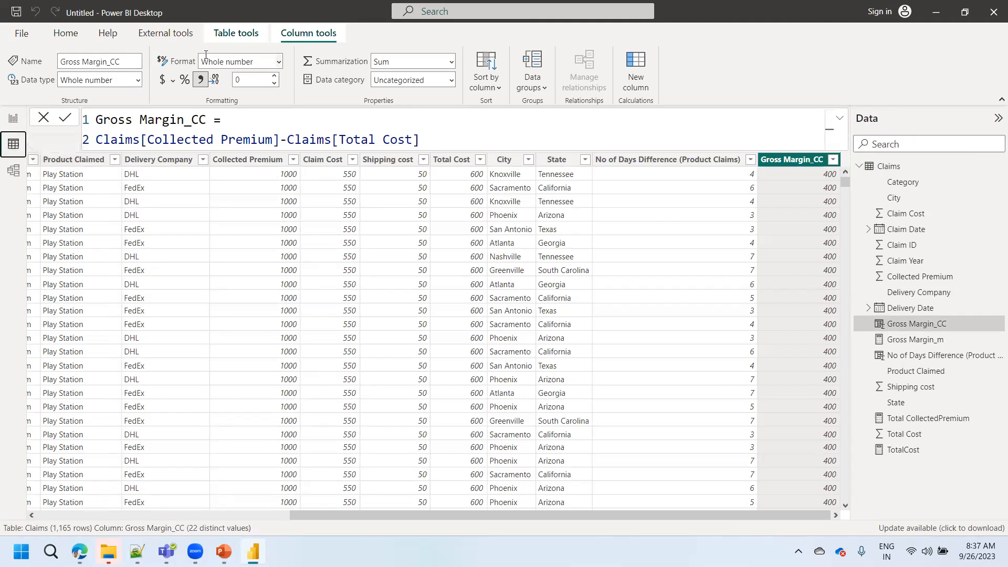
{"action": "left_click", "coordinate": [236, 34]}
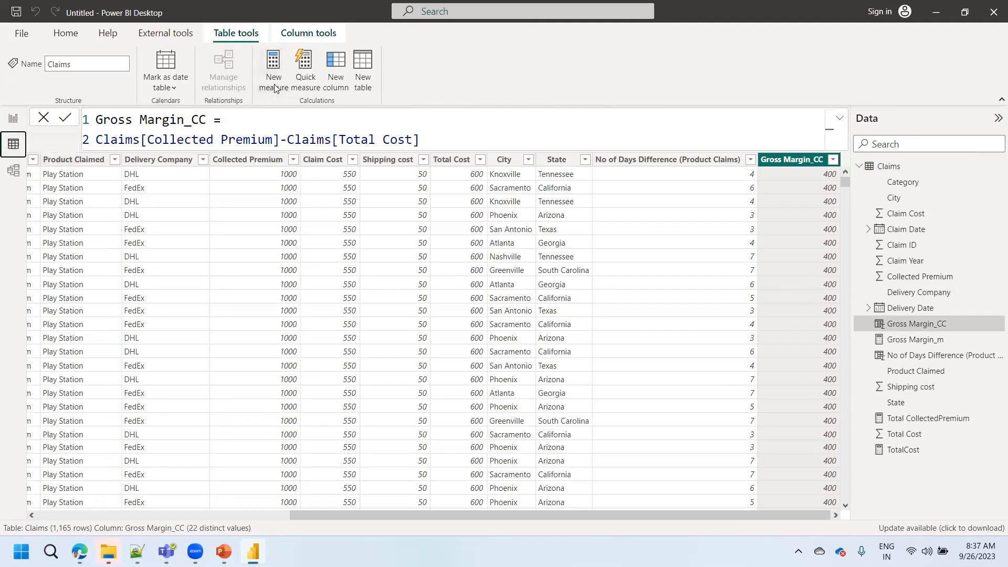
{"action": "left_click", "coordinate": [274, 84]}
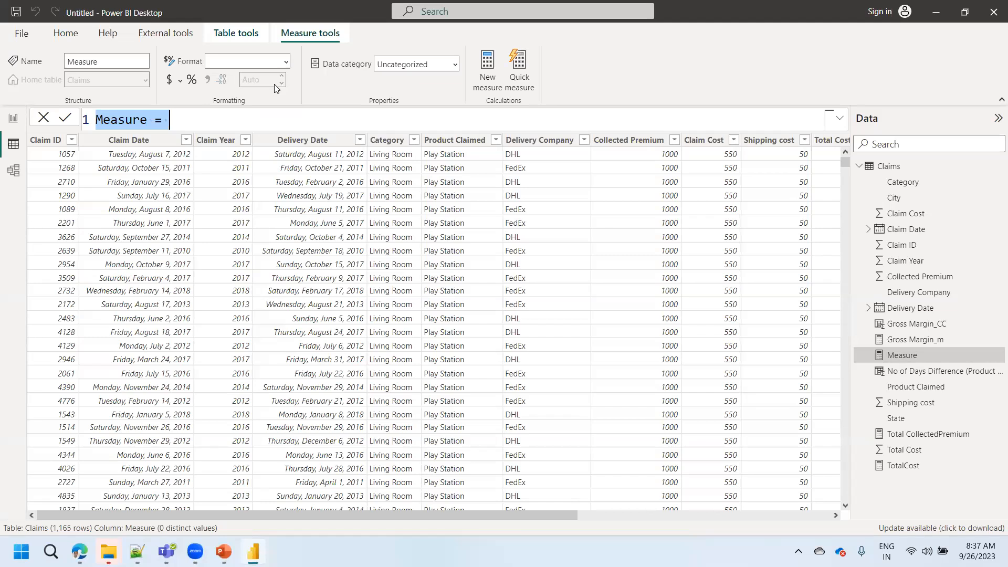
{"action": "type", "text": "Gross Margin_m"}
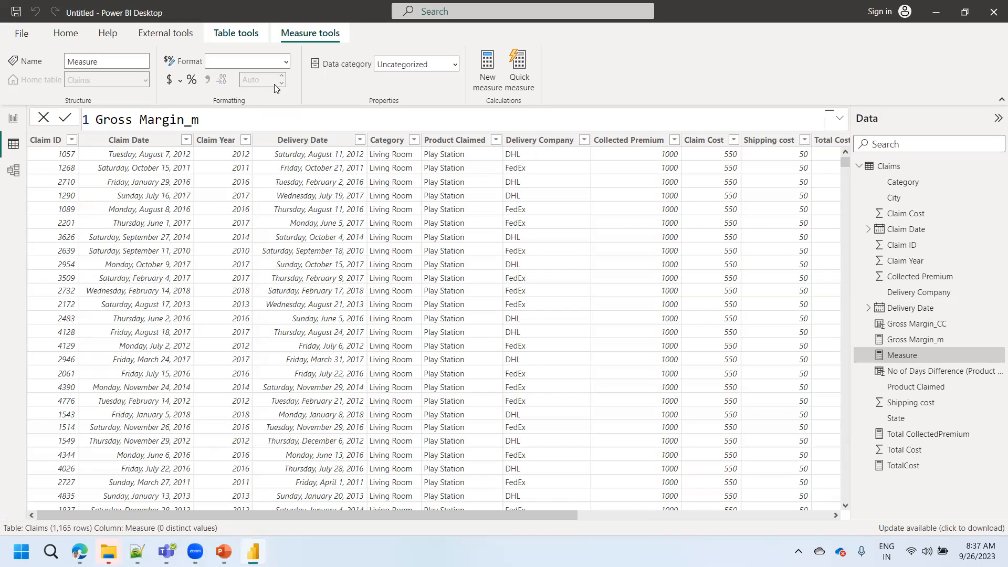
{"action": "type", "text": "2 = sum"}
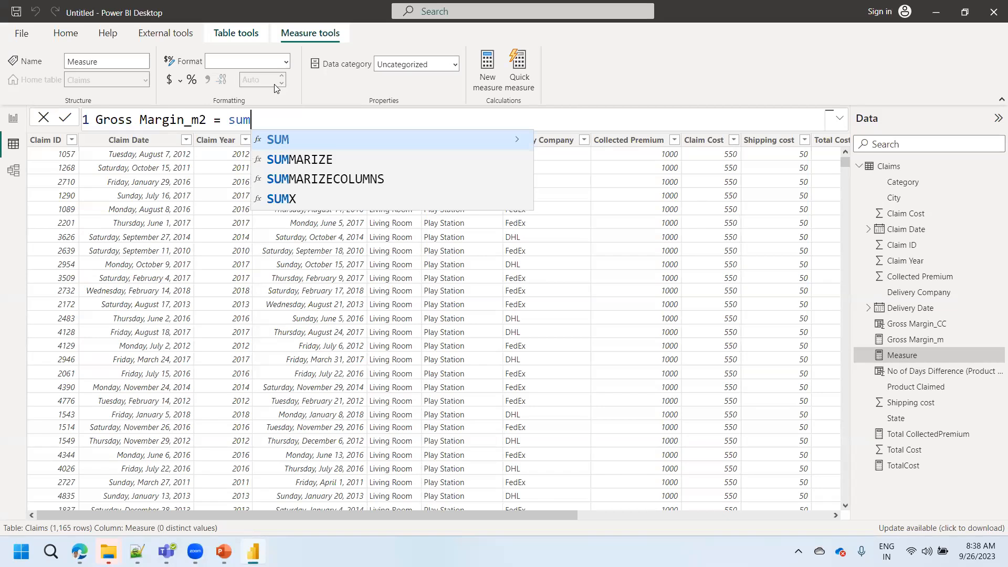
{"action": "type", "text": "("}
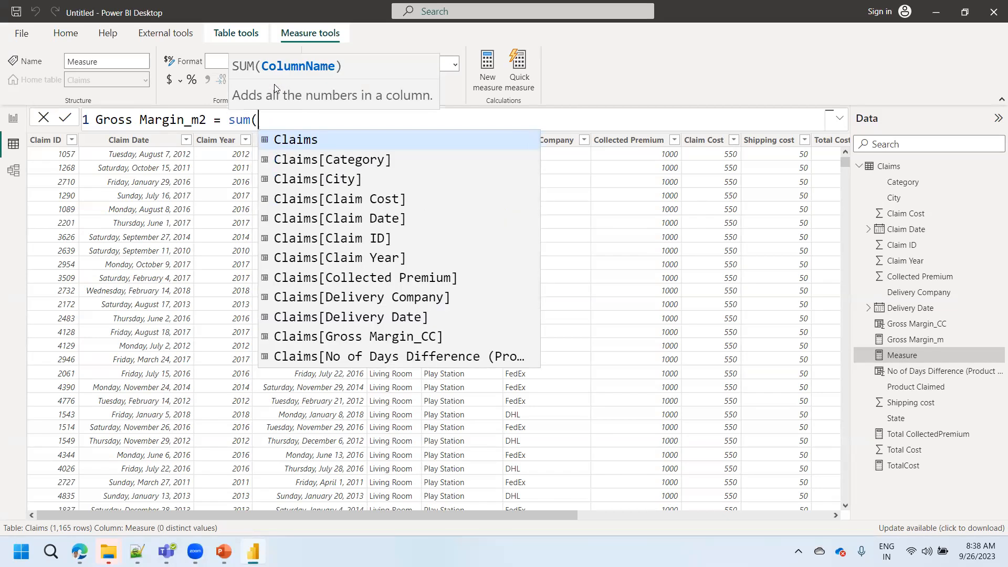
- Compare the SUM and SUMX syntax hints, and begin the Gross Margin_m2 formula with SUMX over the Claims table
{"action": "key", "text": "BackSpace"}
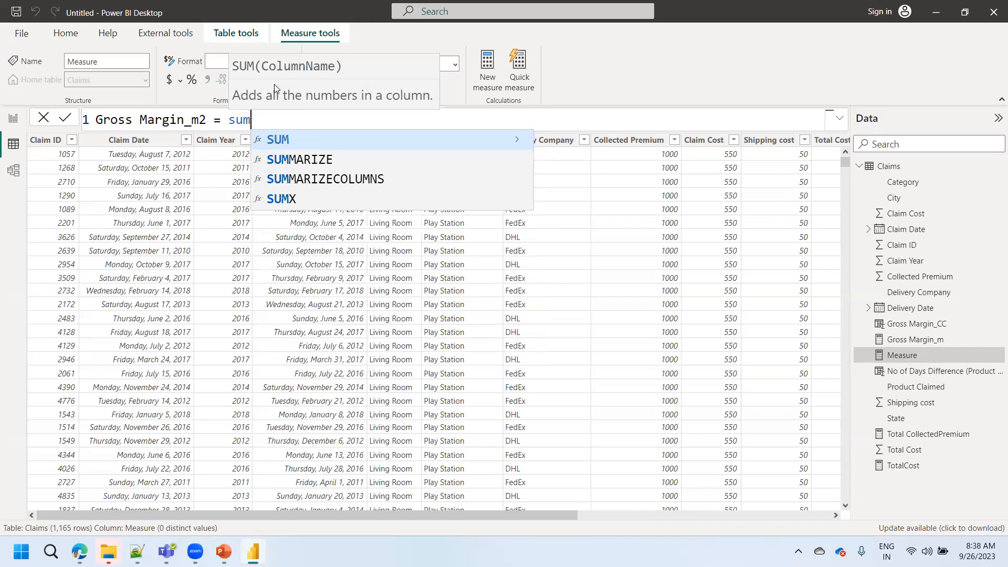
{"action": "type", "text": "x"}
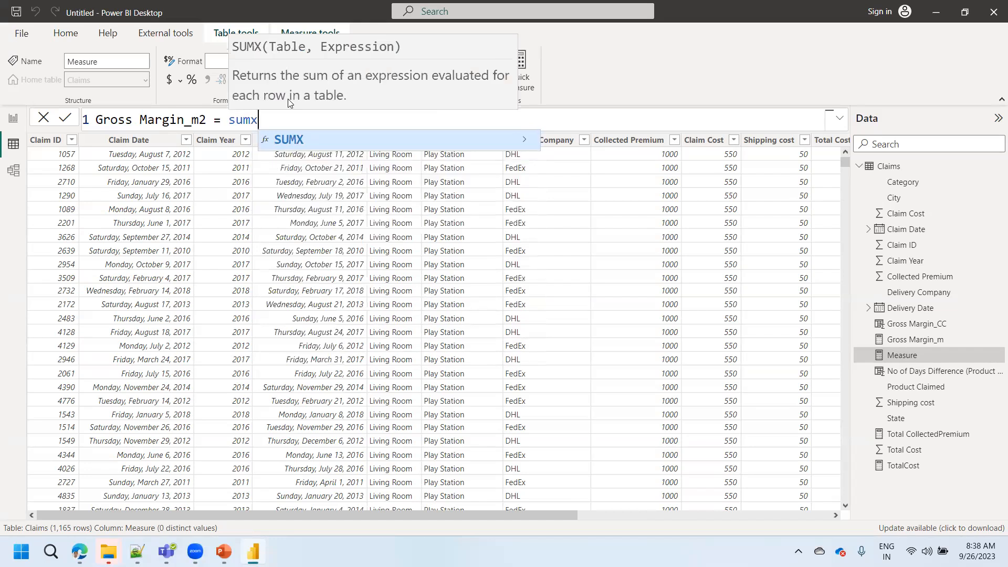
{"action": "key", "text": "Tab"}
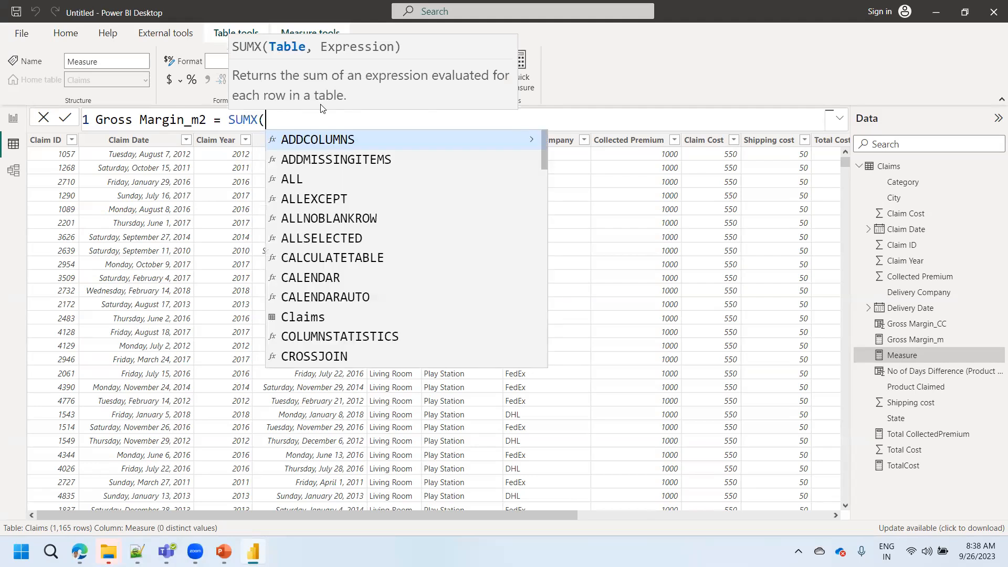
{"action": "key", "text": "BackSpace"}
{"action": "key", "text": "BackSpace"}
{"action": "key", "text": "Tab"}
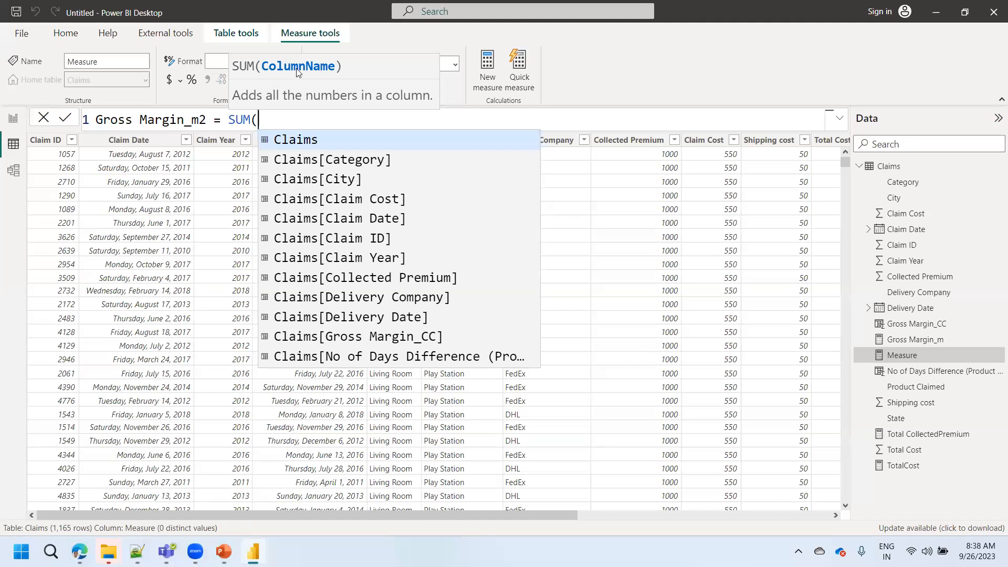
{"action": "key", "text": "BackSpace"}
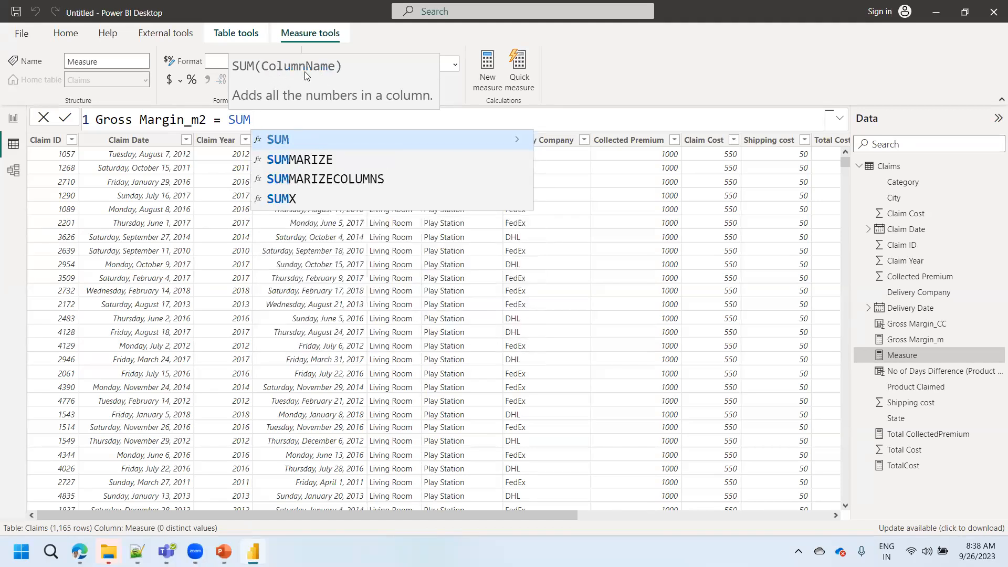
{"action": "type", "text": "X("}
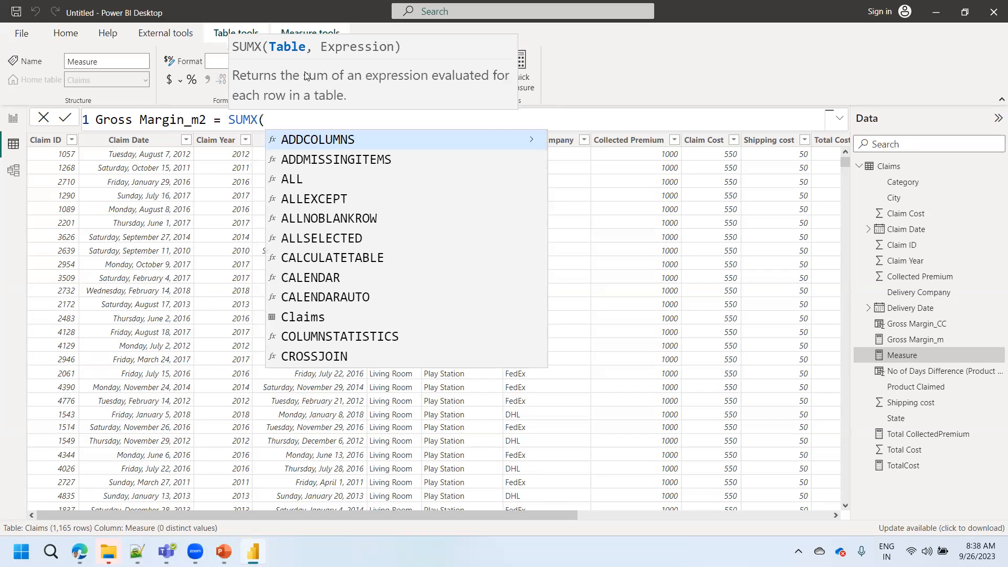
{"action": "type", "text": "claims"}
{"action": "key", "text": "Tab"}
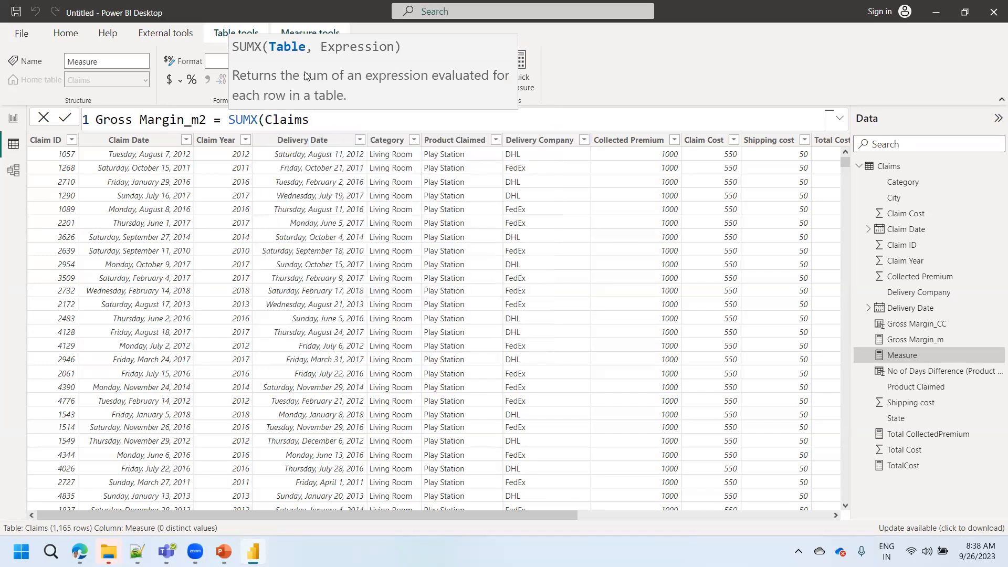
{"action": "type", "text": ","}
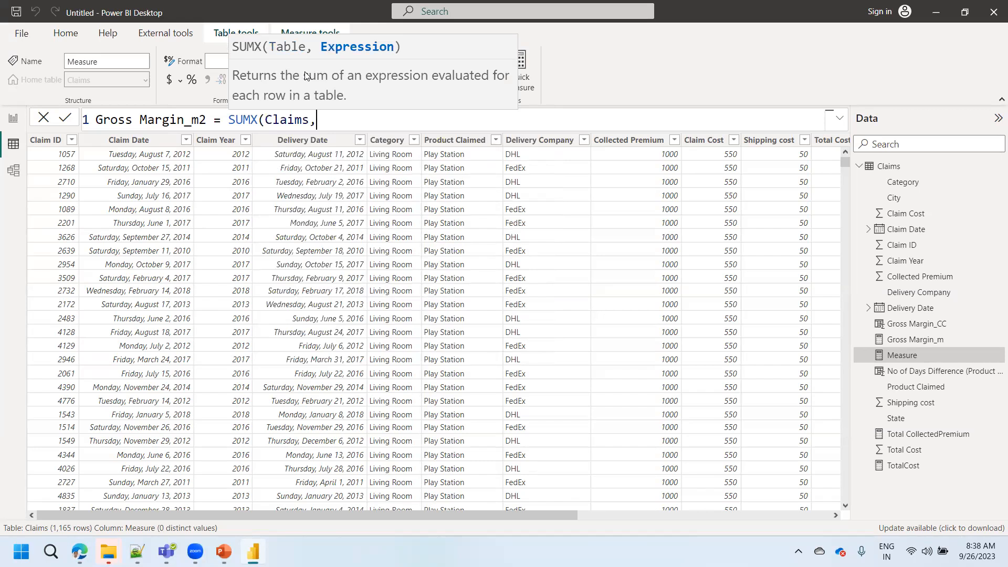
- Complete the SUMX expression with Claims[Collected Premium]-Claims[Total Cost] and commit the Gross Margin_m2 measure
{"action": "left_click", "coordinate": [442, 60]}
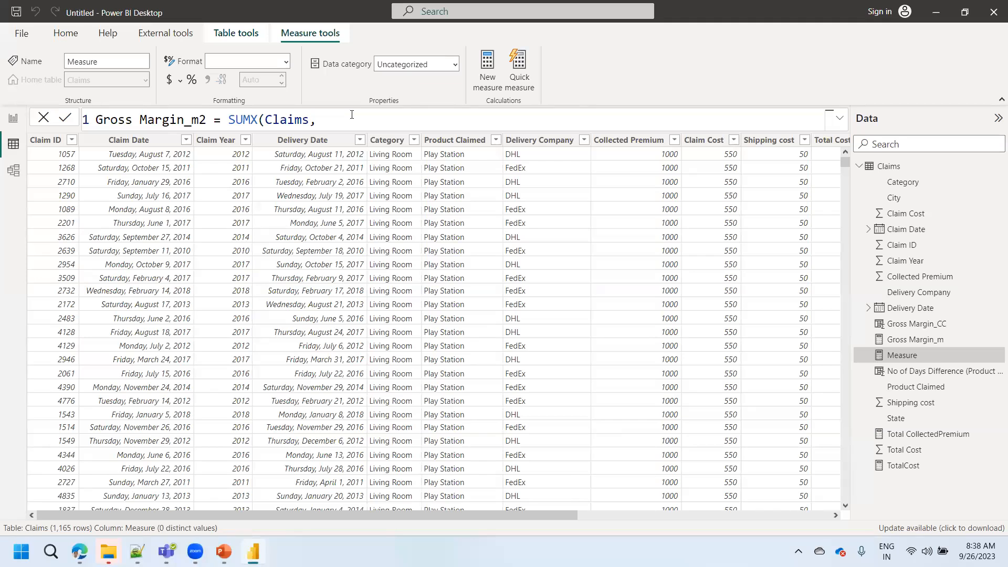
{"action": "type", "text": "coll"}
{"action": "key", "text": "Tab"}
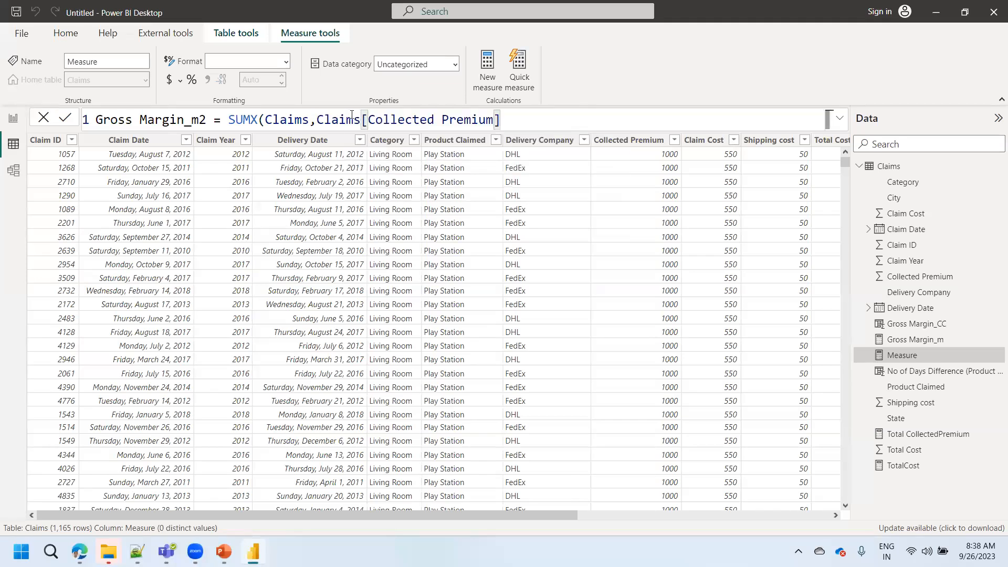
{"action": "type", "text": "-"}
{"action": "key", "text": "BackSpace"}
{"action": "key", "text": "BackSpace"}
{"action": "key", "text": "BackSpace"}
{"action": "key", "text": "BackSpace"}
{"action": "key", "text": "BackSpace"}
{"action": "key", "text": "BackSpace"}
{"action": "key", "text": "BackSpace"}
{"action": "key", "text": "BackSpace"}
{"action": "key", "text": "BackSpace"}
{"action": "key", "text": "BackSpace"}
{"action": "key", "text": "BackSpace"}
{"action": "key", "text": "BackSpace"}
{"action": "key", "text": "BackSpace"}
{"action": "key", "text": "BackSpace"}
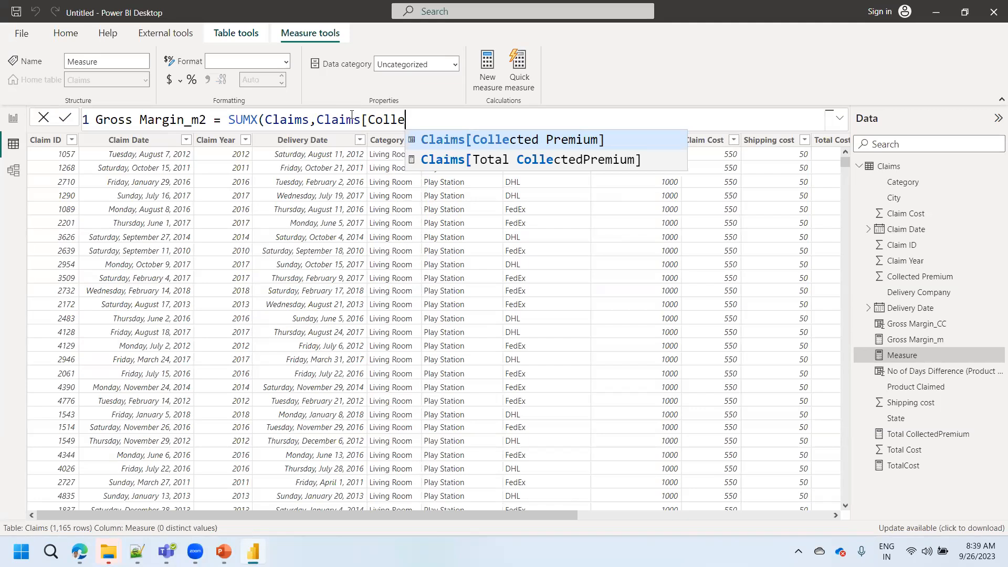
{"action": "key", "text": "Down"}
{"action": "key", "text": "Up"}
{"action": "key", "text": "Tab"}
{"action": "type", "text": "-total"}
{"action": "key", "text": "Down"}
{"action": "key", "text": "Down"}
{"action": "key", "text": "Tab"}
{"action": "type", "text": ")"}
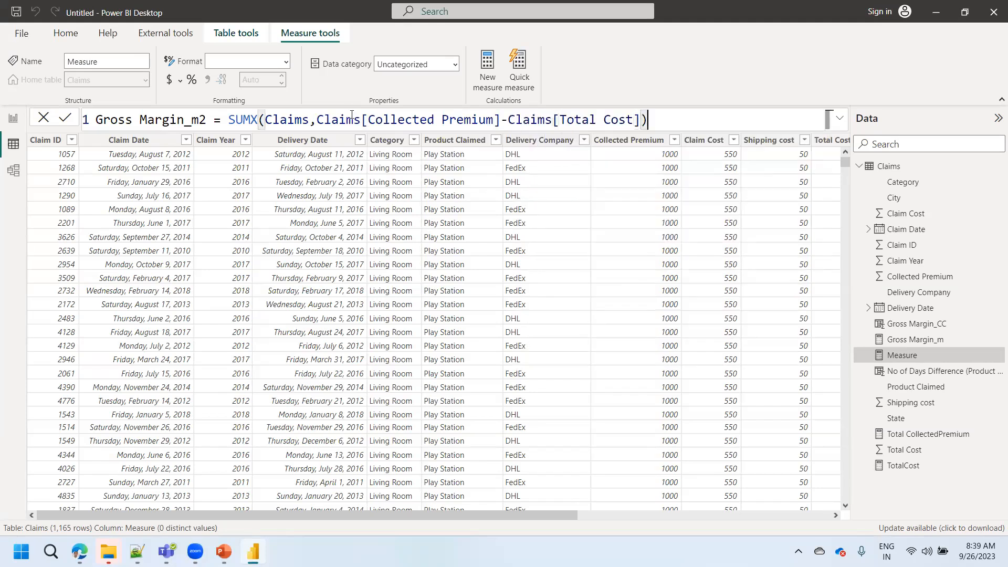
{"action": "left_click", "coordinate": [65, 120]}
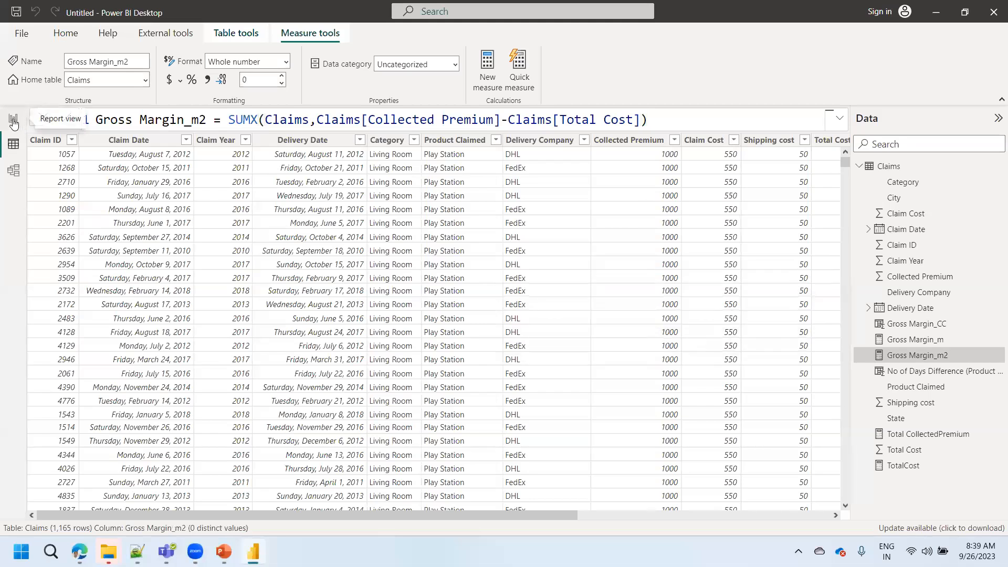
- Add a Gross Margin_m2 card on Page 2 with the Gross Margin_m card's formatting, and place it beside that card
{"action": "left_click", "coordinate": [13, 120]}
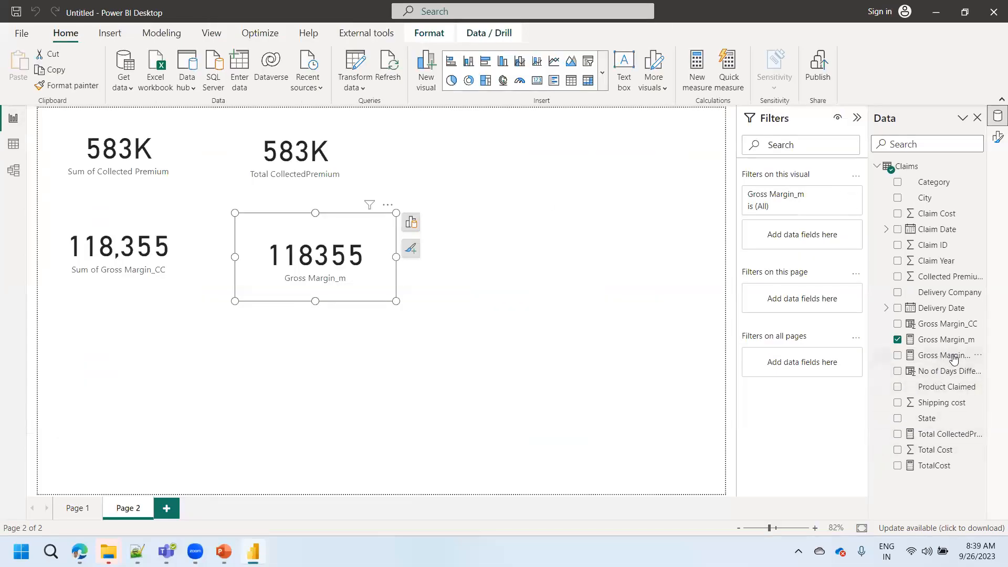
{"action": "left_click_drag", "start_coordinate": [938, 357], "coordinate": [585, 257]}
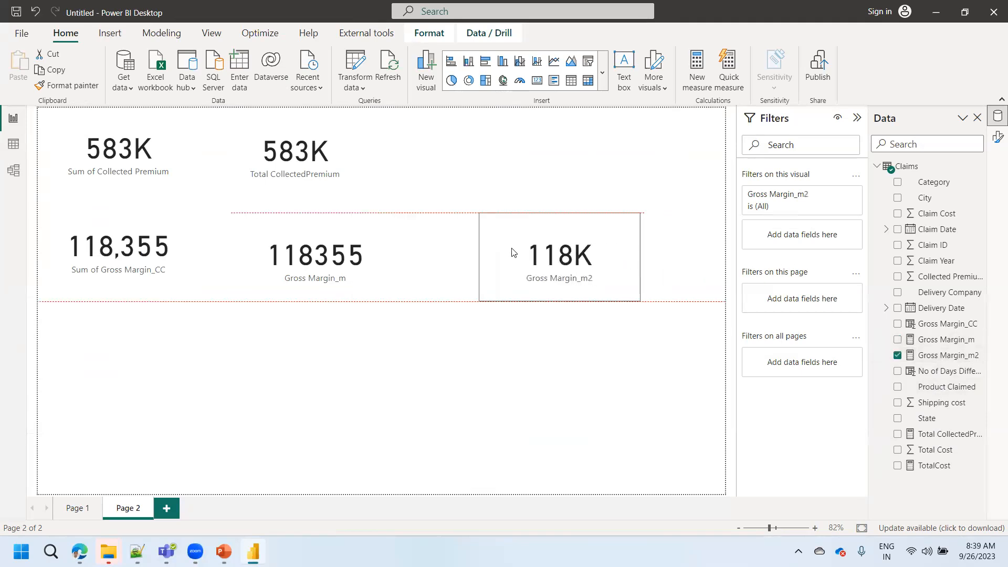
{"action": "left_click", "coordinate": [335, 247]}
{"action": "left_click", "coordinate": [67, 85]}
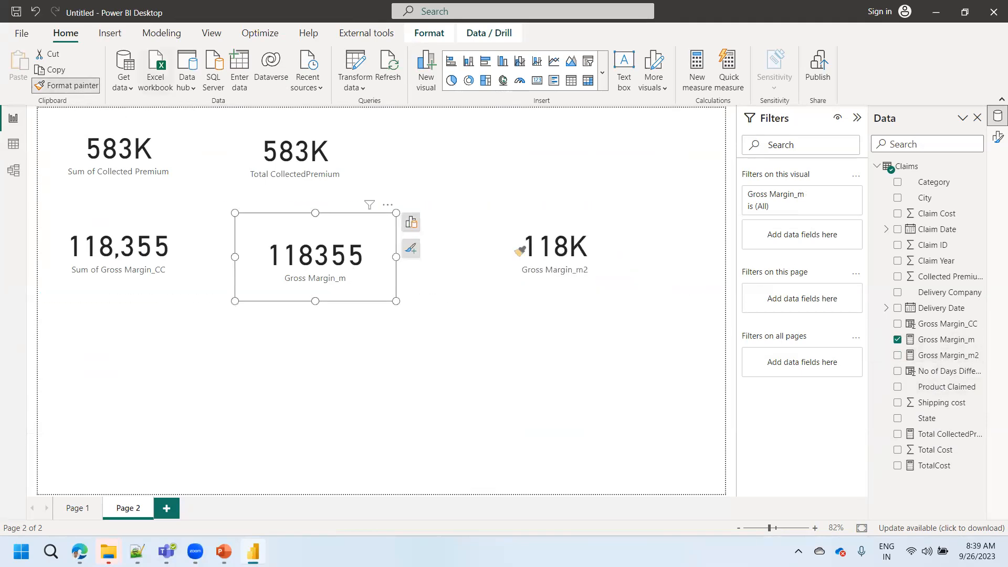
{"action": "left_click", "coordinate": [566, 262]}
{"action": "left_click_drag", "start_coordinate": [552, 265], "coordinate": [513, 279]}
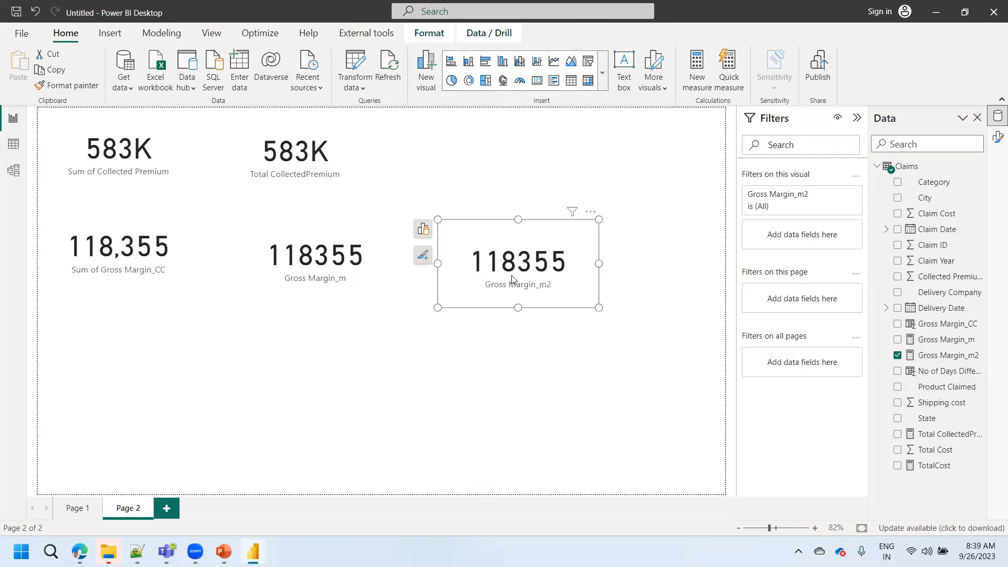
- Compare the three gross margin cards and examine the SUMX function and its Claims table argument in the Gross Margin_m2 formula
{"action": "left_click", "coordinate": [102, 259]}
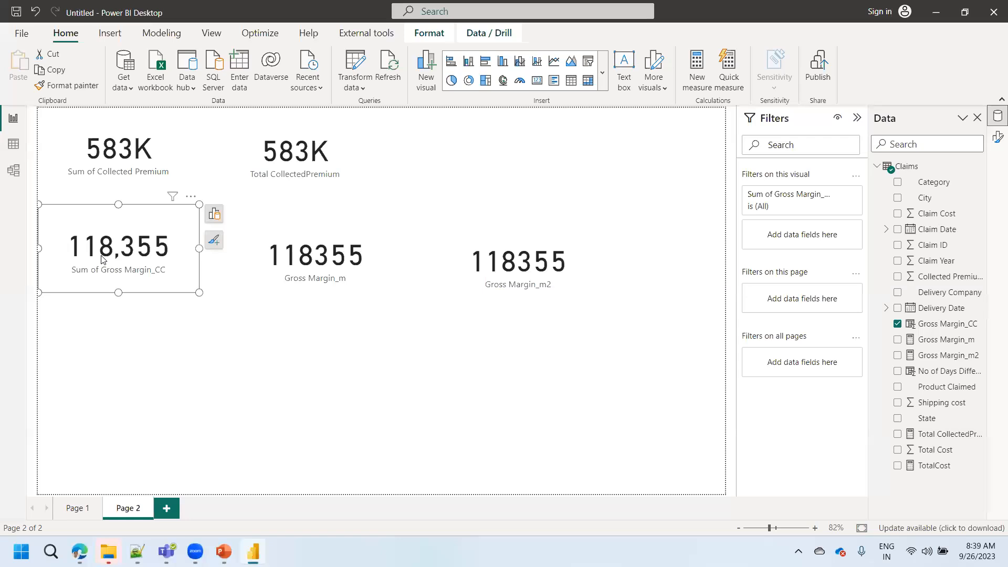
{"action": "left_click", "coordinate": [284, 276]}
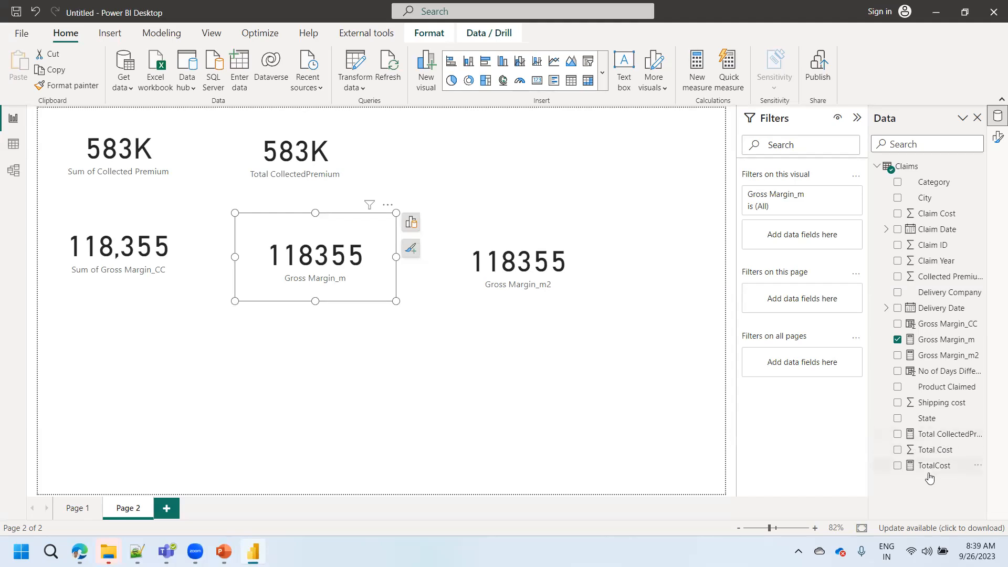
{"action": "left_click", "coordinate": [562, 291]}
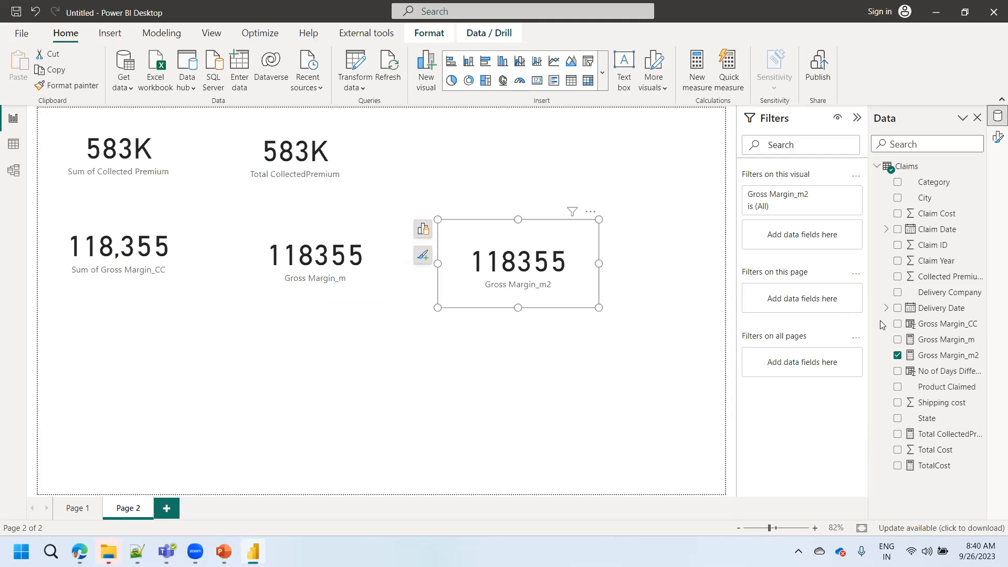
{"action": "left_click", "coordinate": [927, 361]}
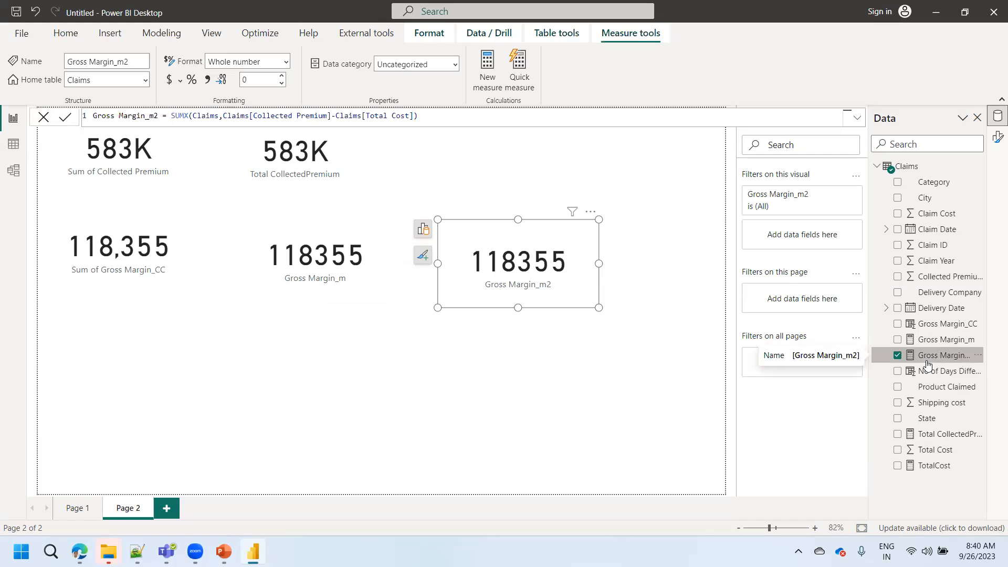
{"action": "left_click", "coordinate": [187, 116]}
{"action": "type", "text": "X"}
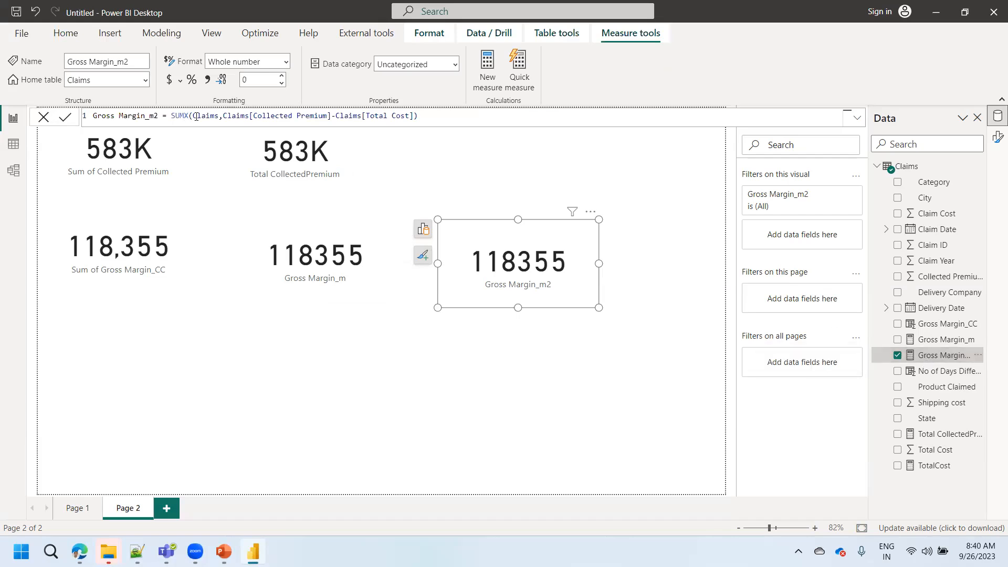
{"action": "left_click_drag", "start_coordinate": [192, 116], "coordinate": [219, 117]}
{"action": "left_click", "coordinate": [286, 60]}
- Review which field each gross margin card uses, contrasting Gross Margin_m with Gross Margin_m2 and Gross Margin_CC
{"action": "left_click", "coordinate": [341, 282]}
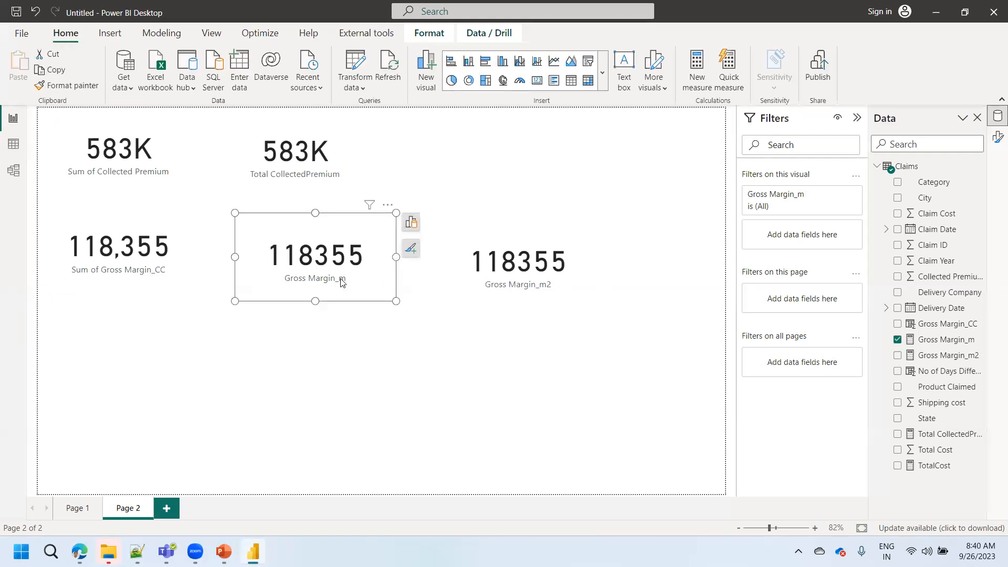
{"action": "left_click", "coordinate": [518, 274]}
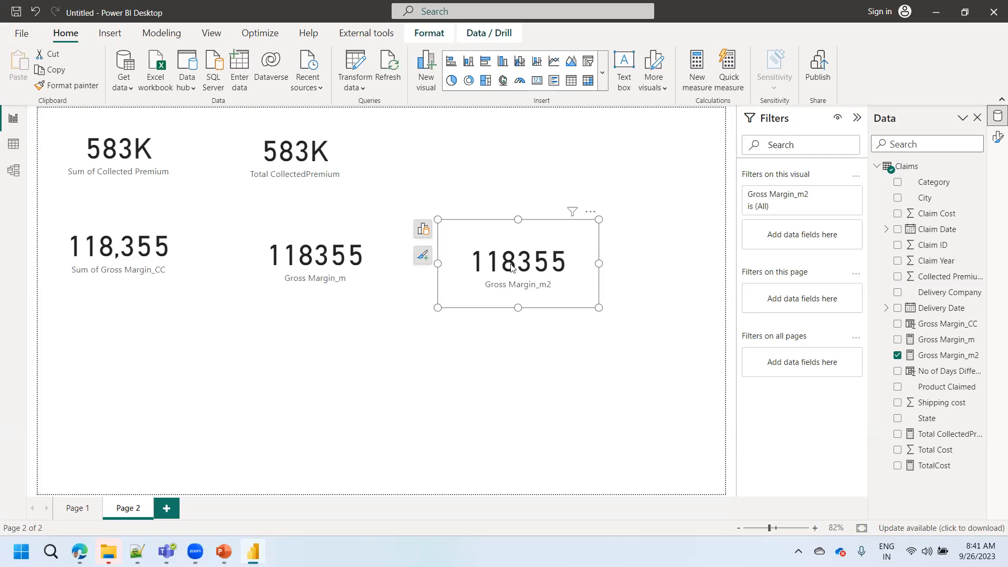
{"action": "left_click", "coordinate": [349, 249]}
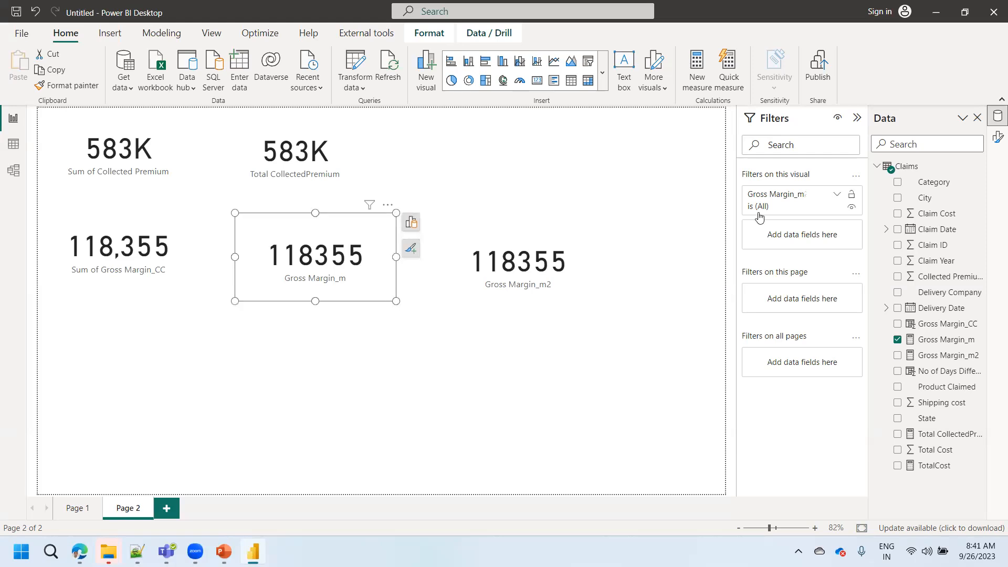
{"action": "left_click", "coordinate": [119, 264]}
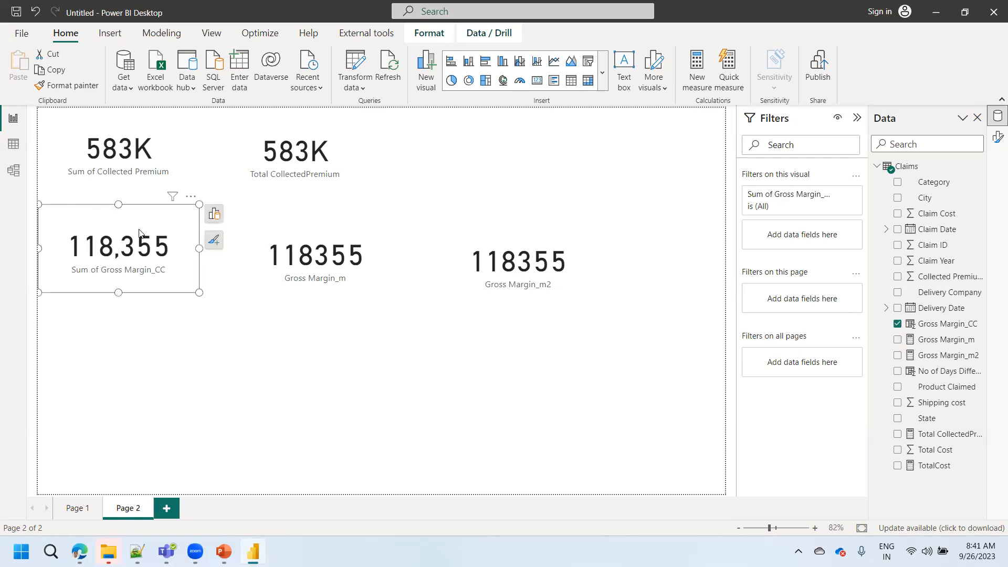
{"action": "left_click", "coordinate": [327, 265]}
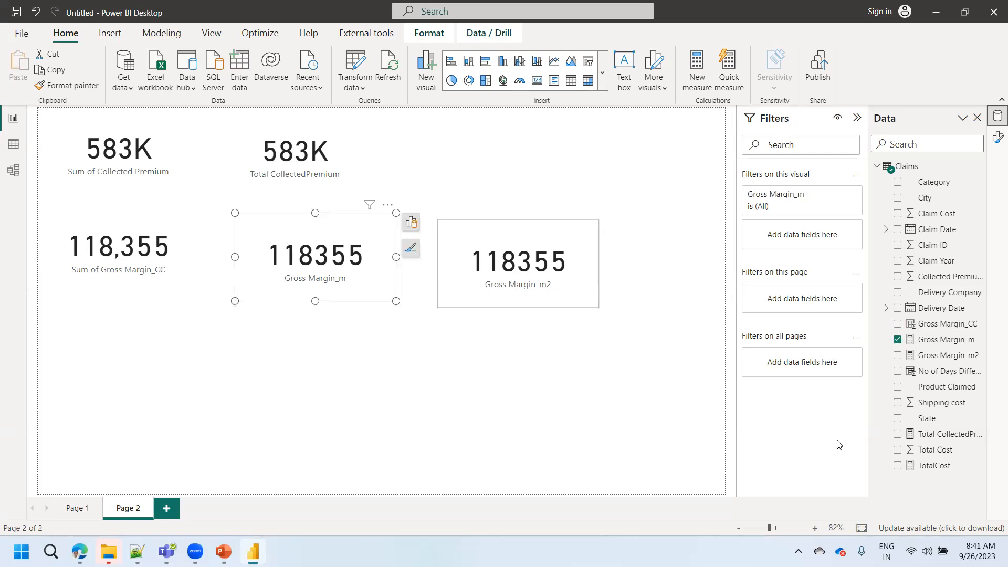
- Review the formulas of the Total CollectedPremium and TotalCost measures and how Gross Margin_m combines them
{"action": "left_click", "coordinate": [938, 434]}
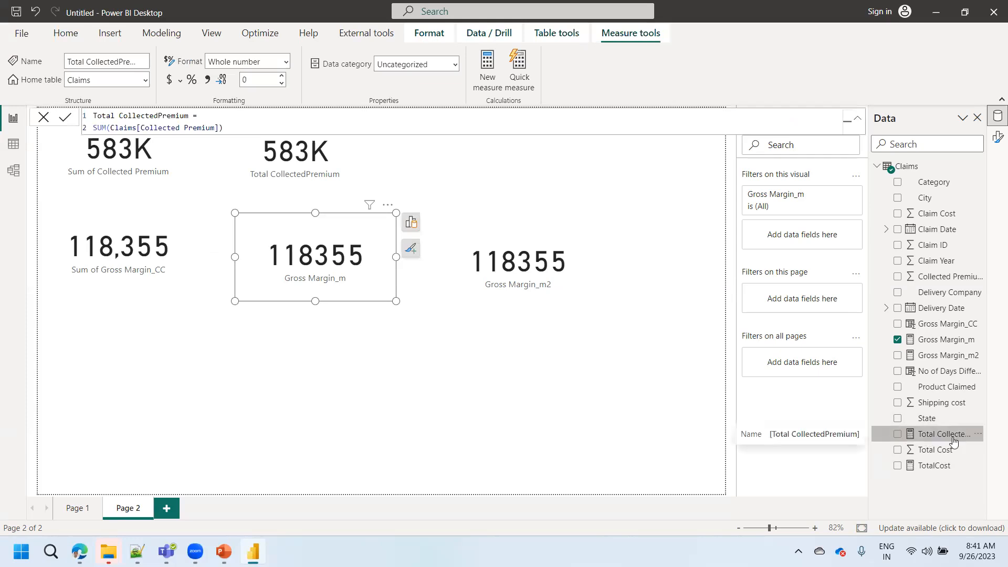
{"action": "left_click", "coordinate": [926, 468]}
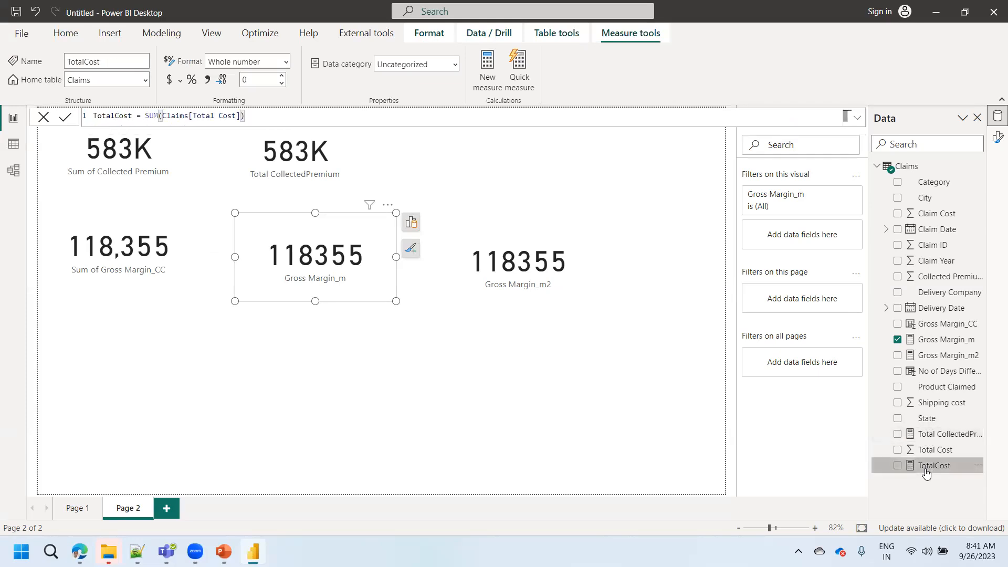
{"action": "left_click", "coordinate": [929, 342]}
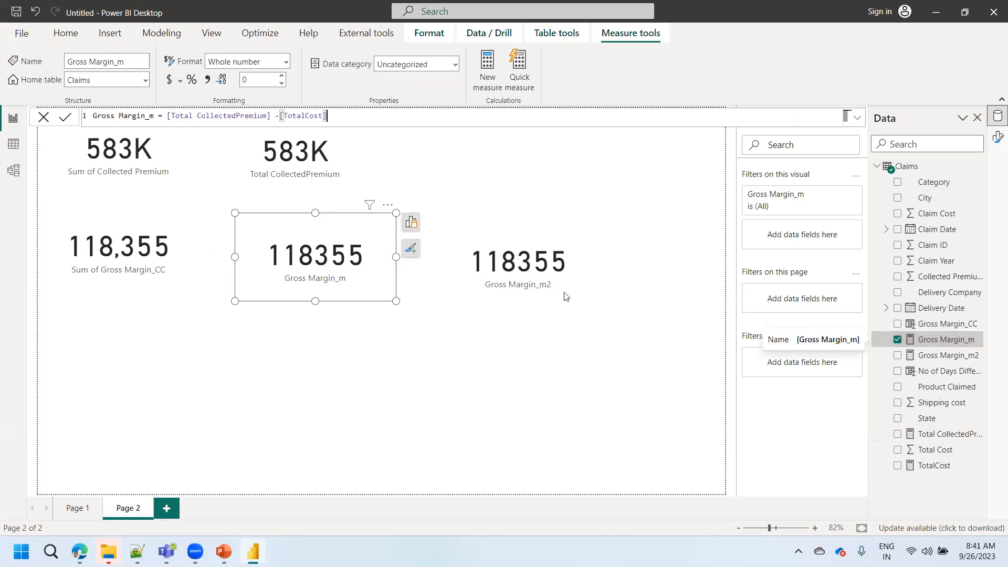
- Examine the Gross Margin_m2 formula from its card, then study its SUMX function alongside the Claims table rows
{"action": "left_click", "coordinate": [528, 294]}
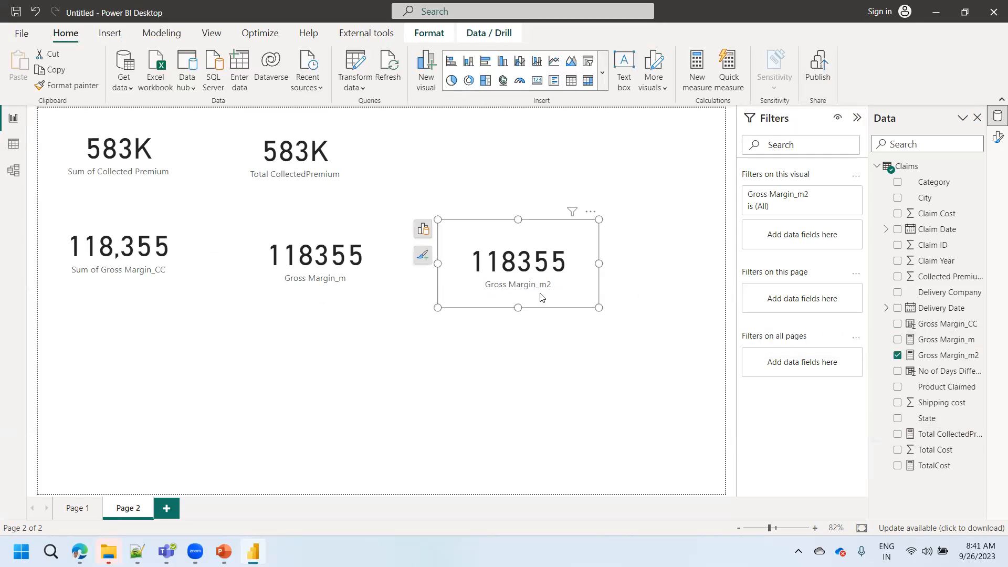
{"action": "left_click", "coordinate": [929, 355]}
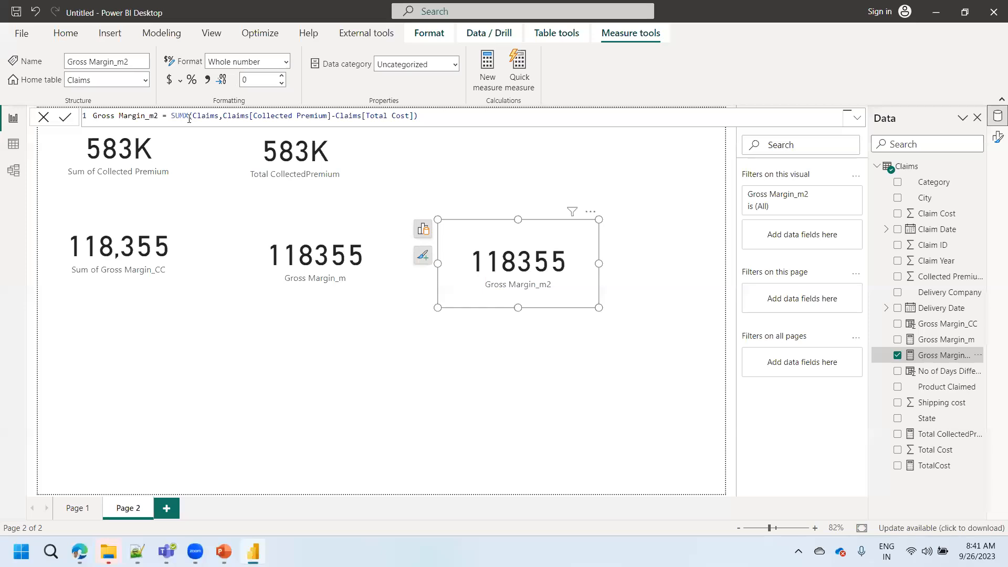
{"action": "left_click", "coordinate": [212, 116]}
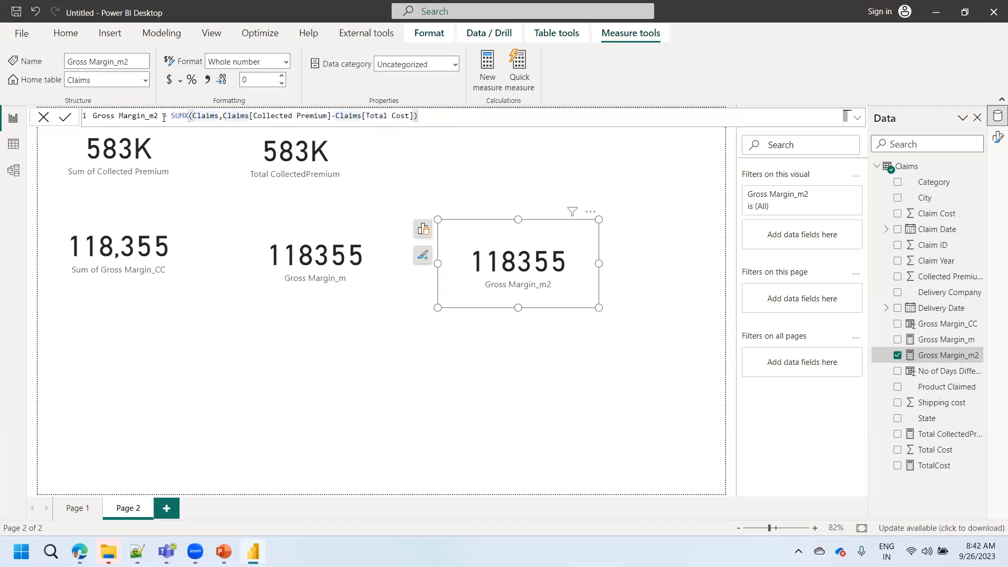
{"action": "left_click_drag", "start_coordinate": [164, 117], "coordinate": [92, 117]}
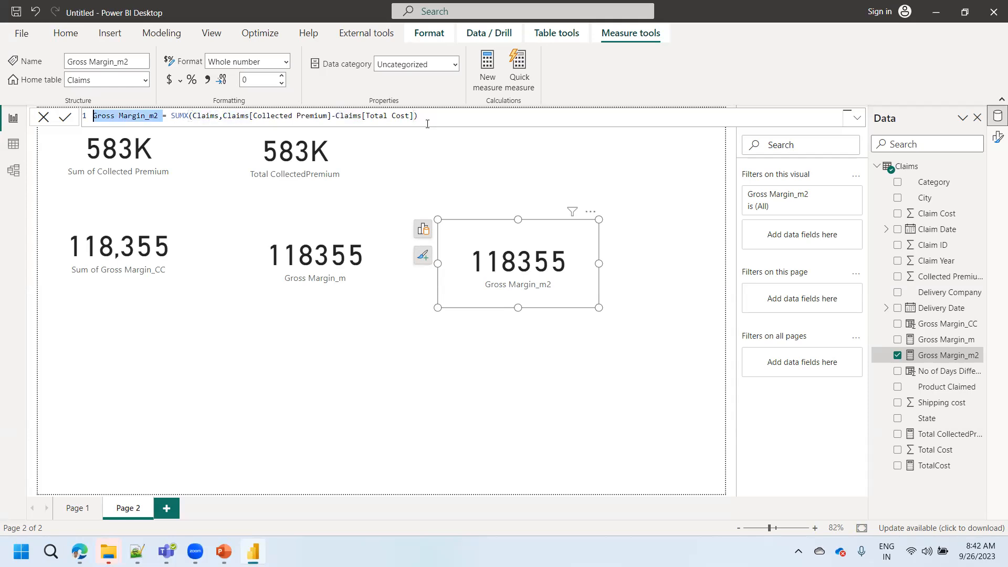
{"action": "left_click", "coordinate": [653, 26]}
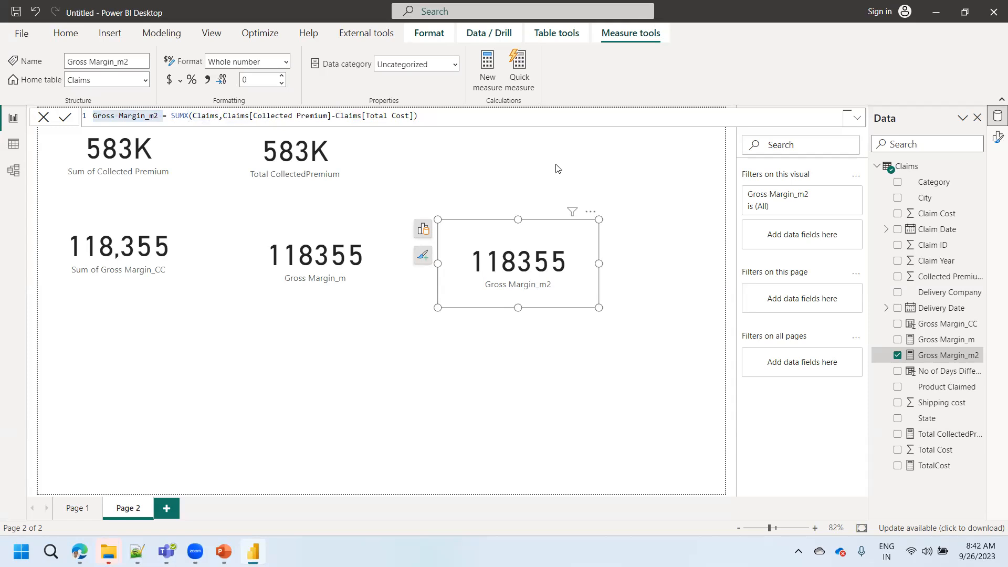
{"action": "left_click", "coordinate": [13, 144]}
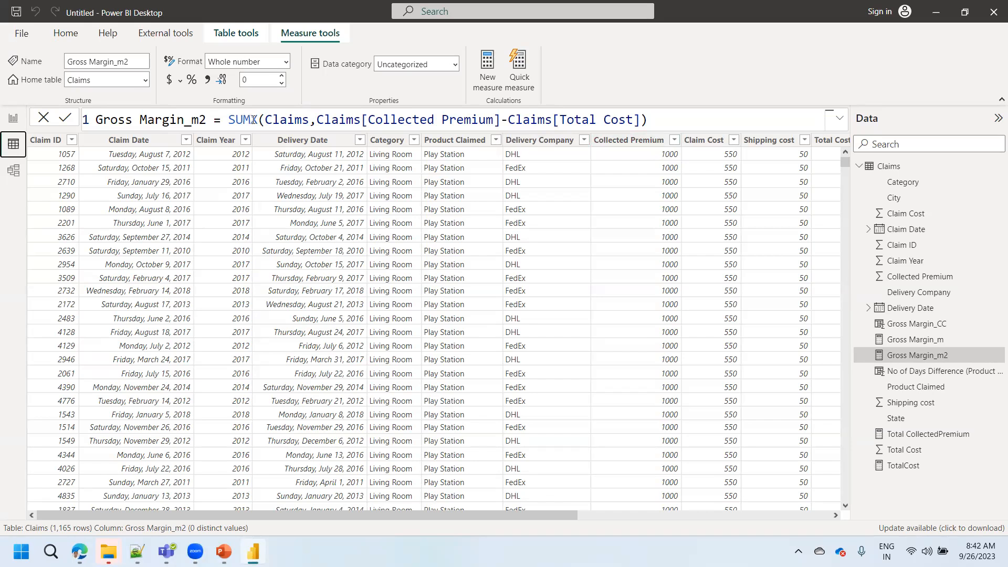
{"action": "left_click_drag", "start_coordinate": [258, 119], "coordinate": [228, 119]}
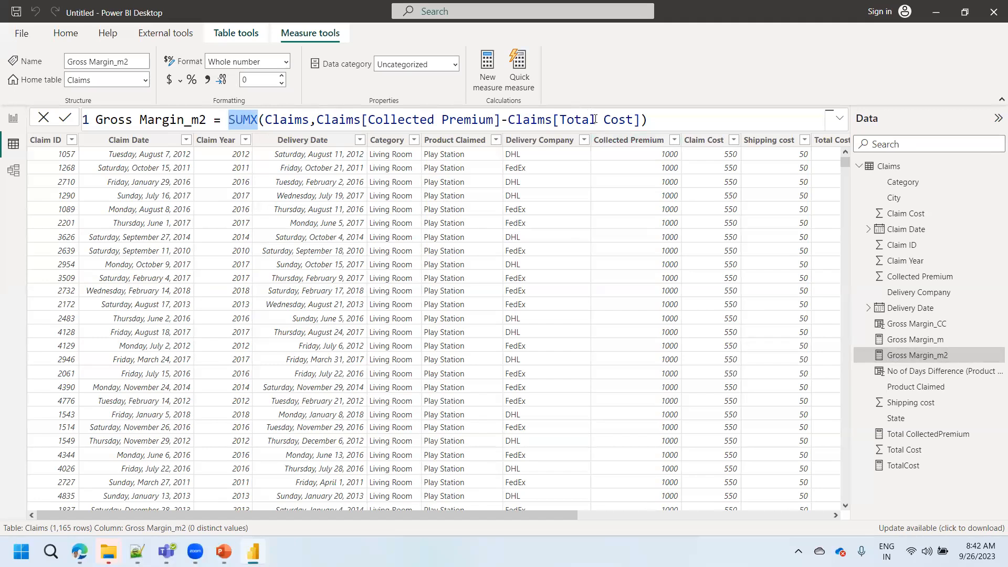
- Try adding SUM( before Claims[Collected Premium] in the Gross Margin_m2 expression, then remove it
{"action": "left_click", "coordinate": [319, 121]}
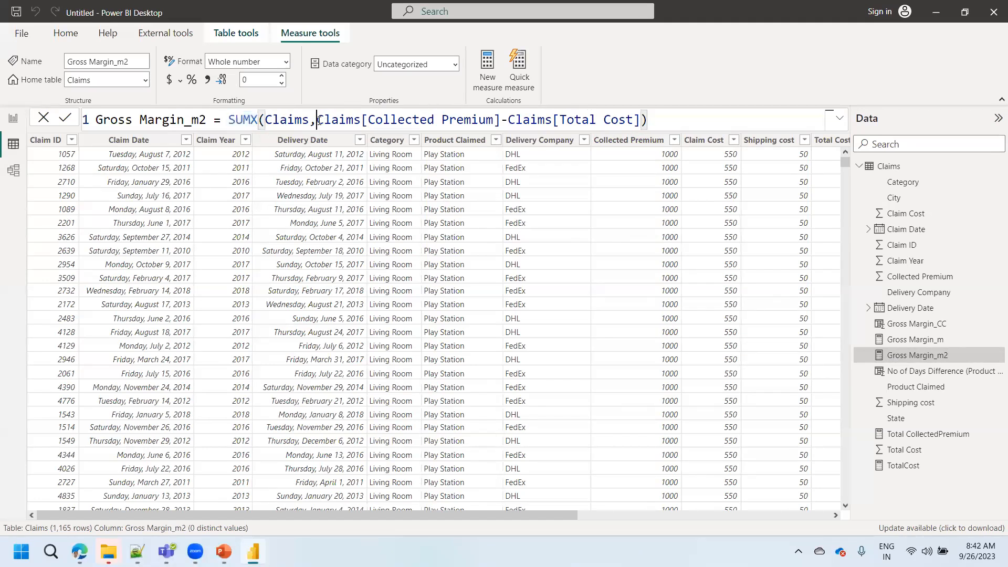
{"action": "type", "text": "sum("}
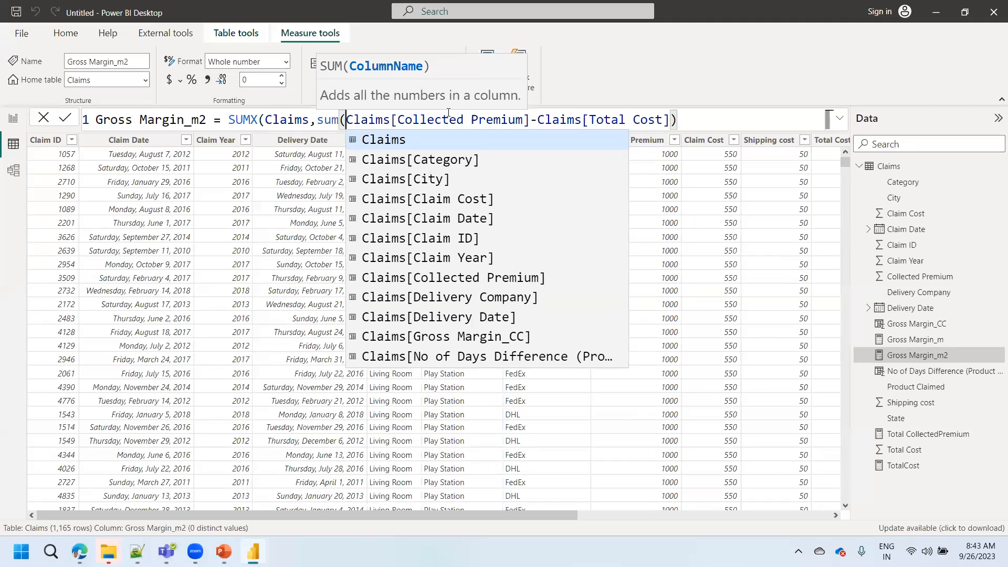
{"action": "key", "text": "BackSpace"}
{"action": "key", "text": "BackSpace"}
{"action": "key", "text": "BackSpace"}
{"action": "key", "text": "BackSpace"}
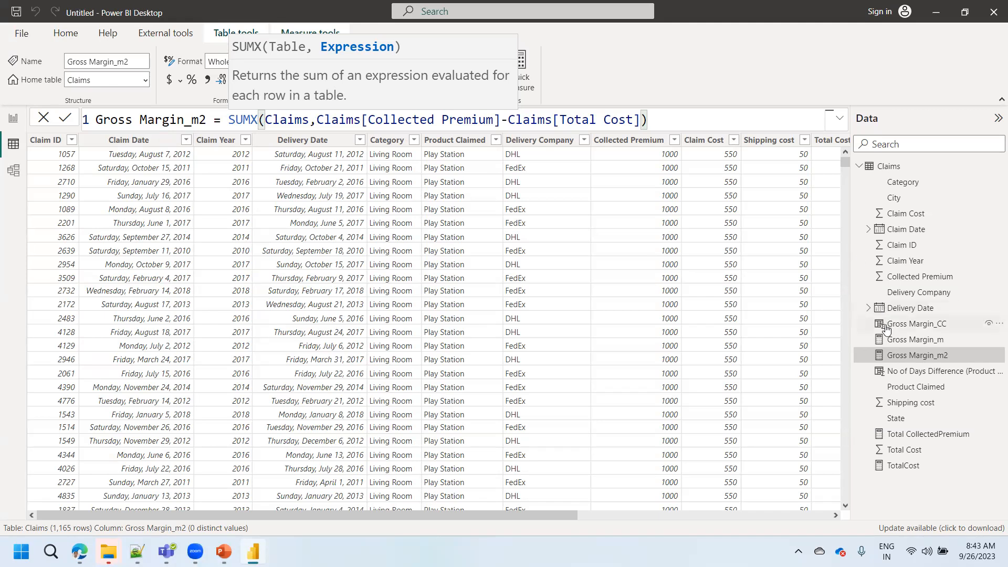
- Compare the Gross Margin_CC column's formula and row values with the Gross Margin_m and Gross Margin_m2 measure formulas and the Page 2 cards
{"action": "left_click", "coordinate": [923, 327]}
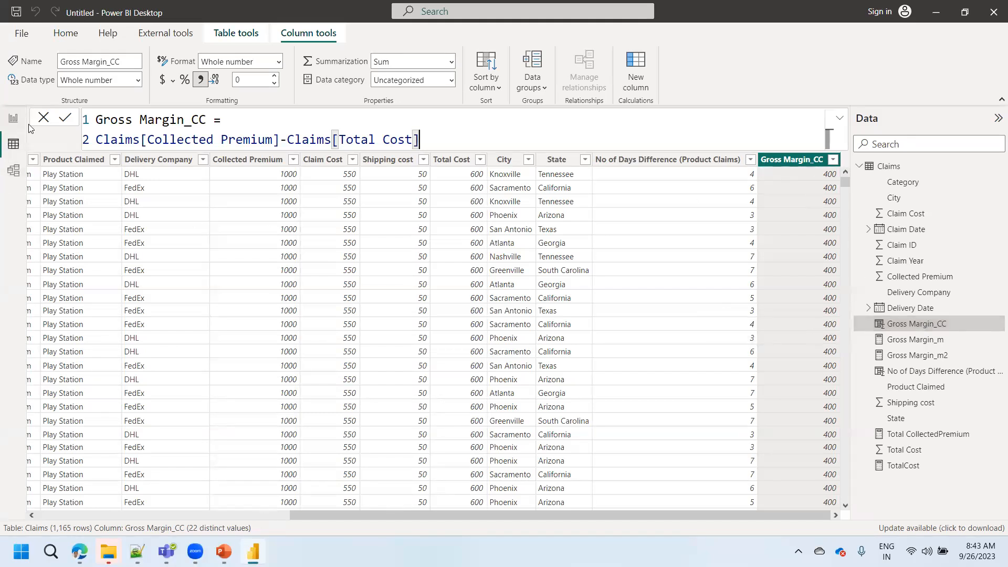
{"action": "left_click", "coordinate": [13, 118]}
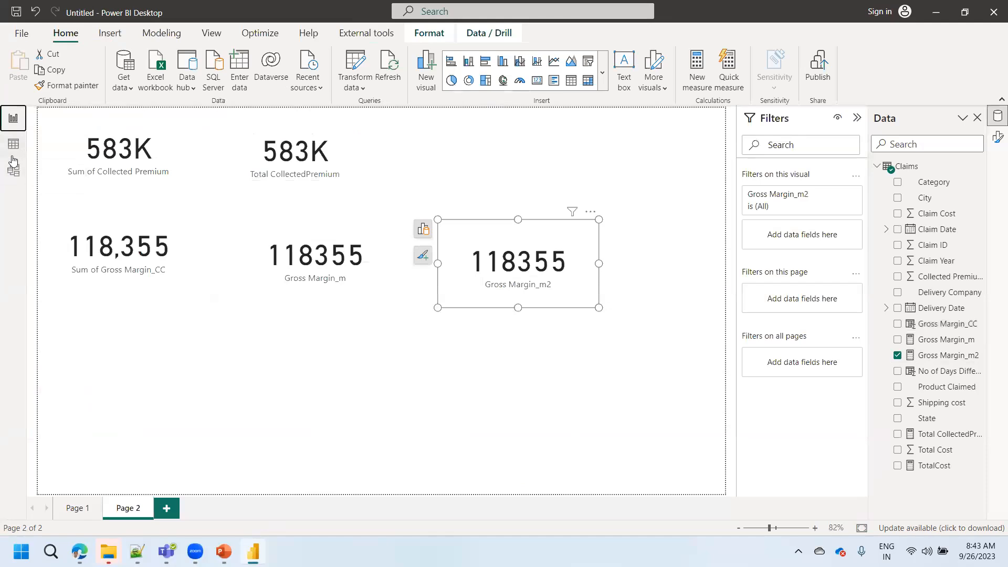
{"action": "left_click", "coordinate": [13, 144]}
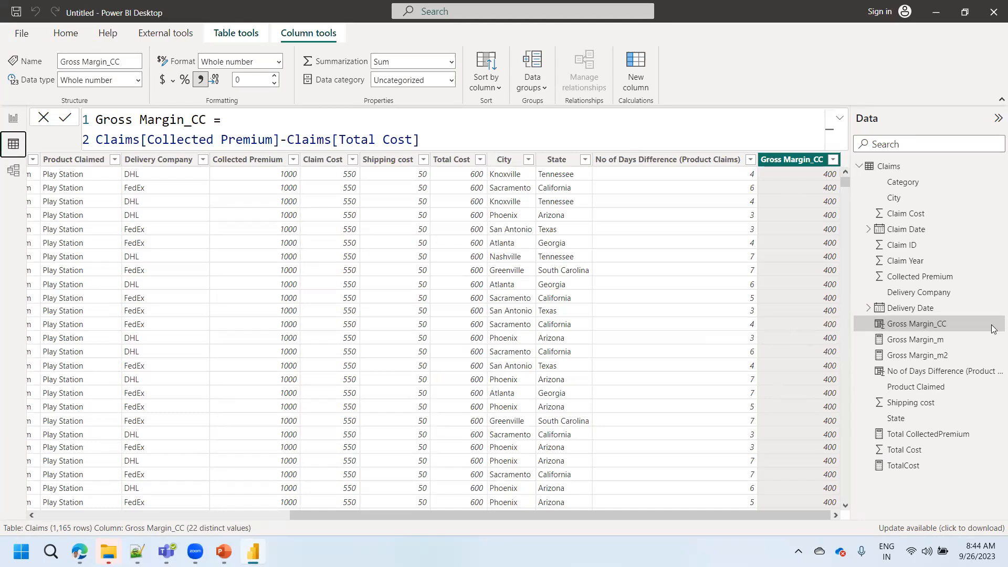
{"action": "left_click", "coordinate": [903, 360]}
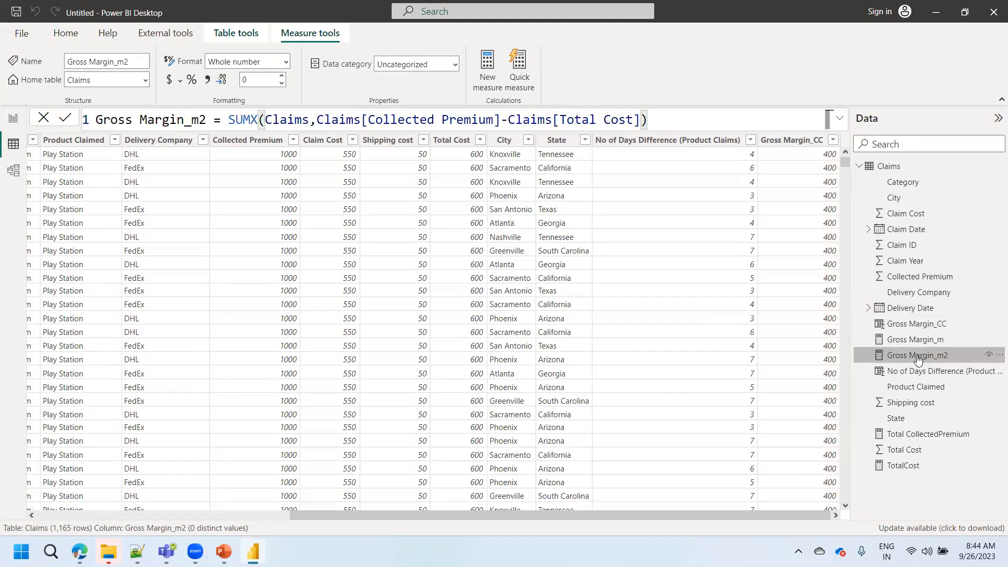
{"action": "left_click", "coordinate": [917, 343]}
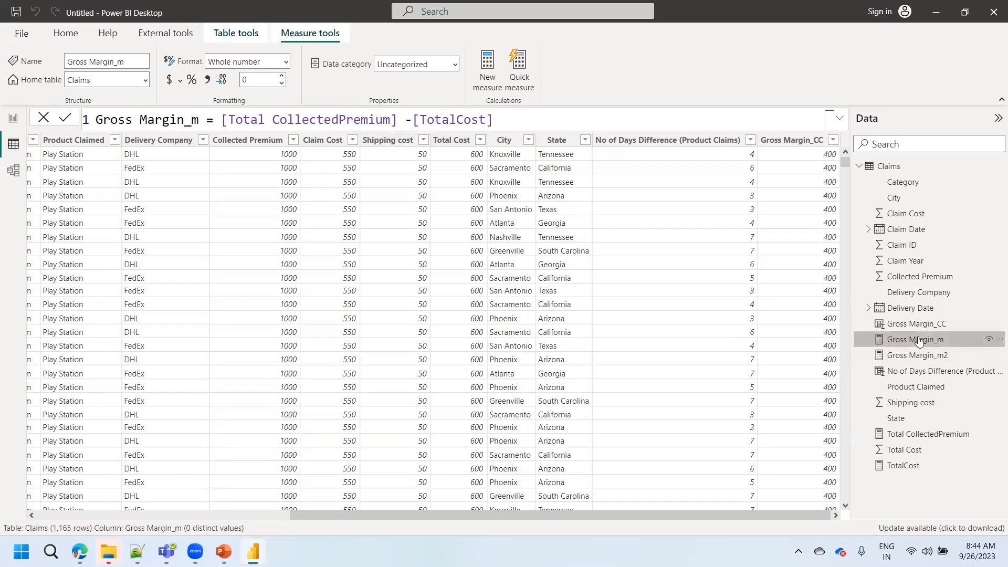
{"action": "left_click", "coordinate": [912, 357]}
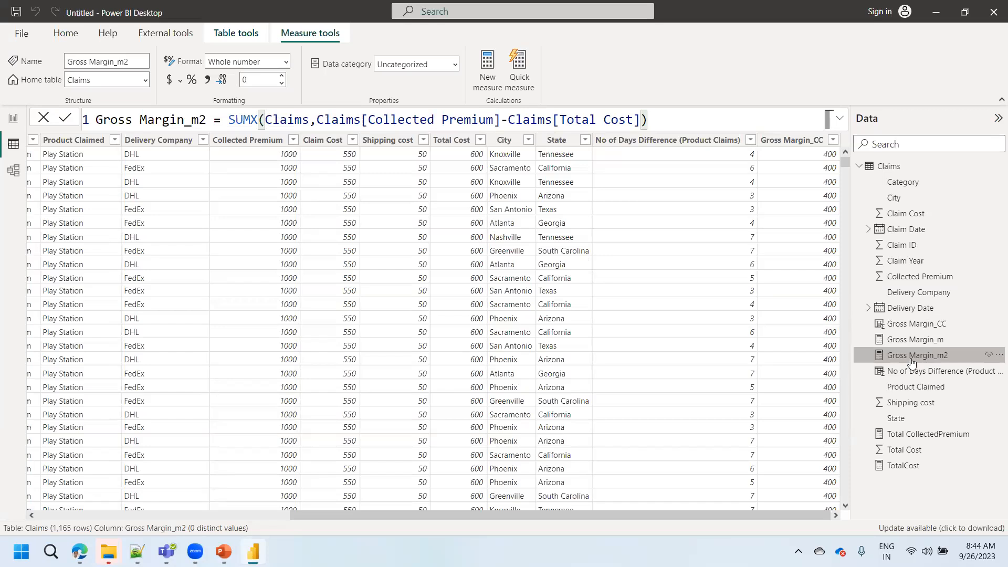
{"action": "left_click", "coordinate": [910, 326]}
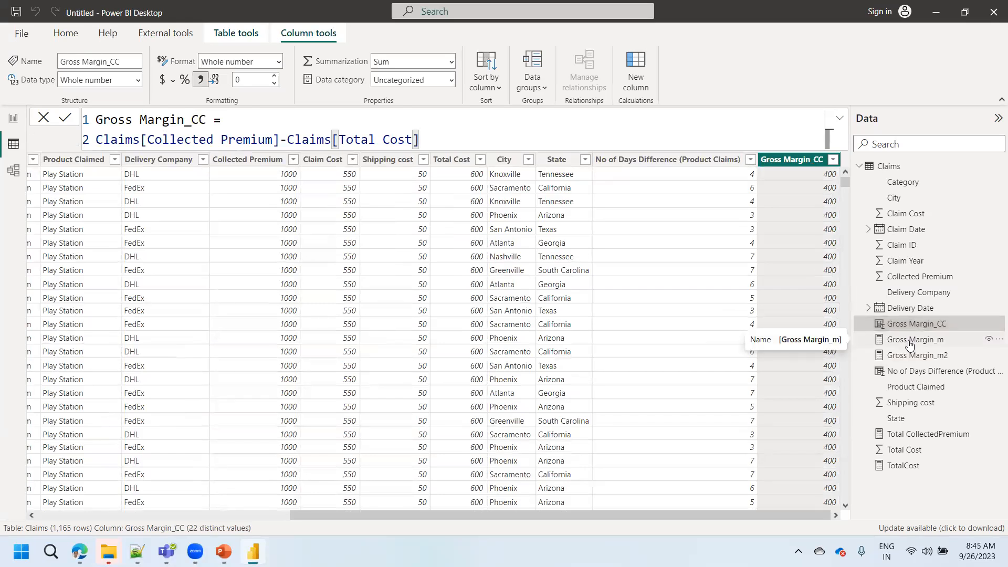
- Trace the Gross Margin_m measure through the SUM formulas of Total CollectedPremium and TotalCost in the Claims table
{"action": "left_click", "coordinate": [910, 343]}
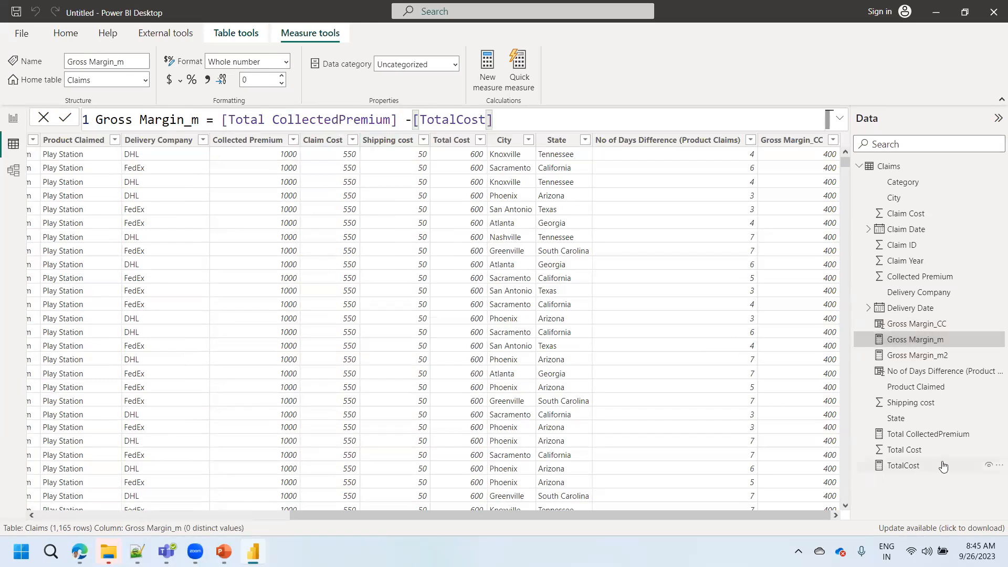
{"action": "left_click", "coordinate": [917, 434]}
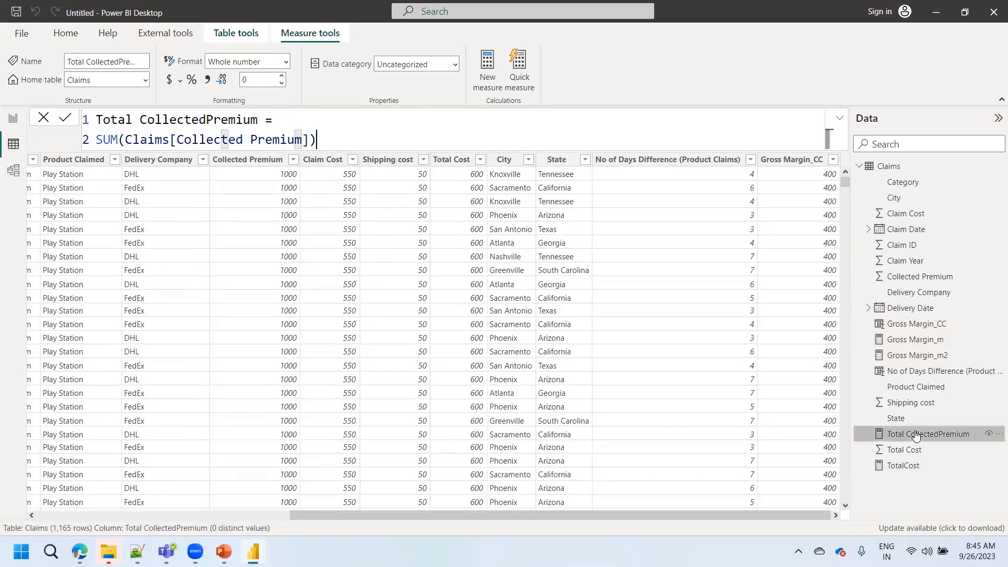
{"action": "left_click", "coordinate": [904, 467]}
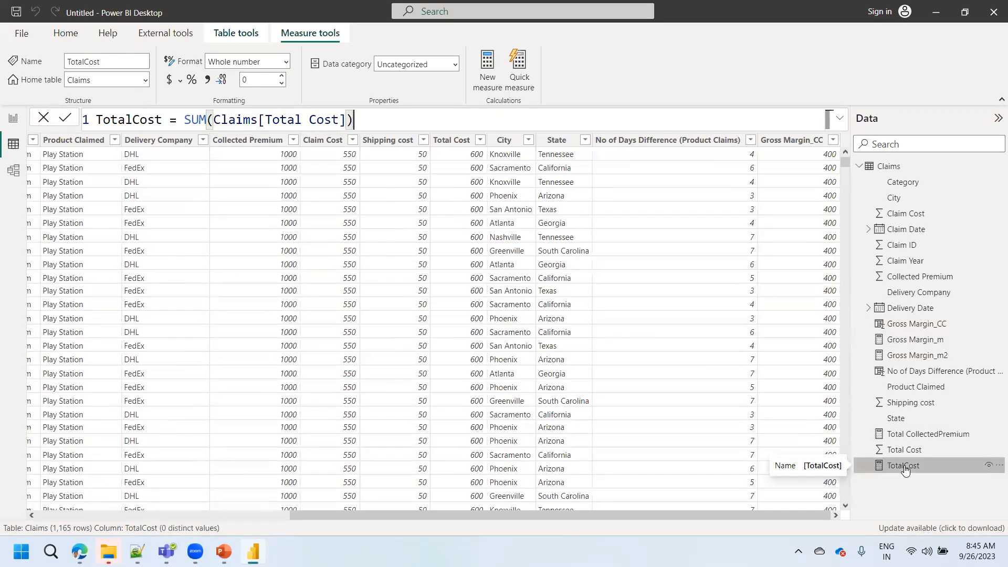
{"action": "left_click", "coordinate": [903, 343]}
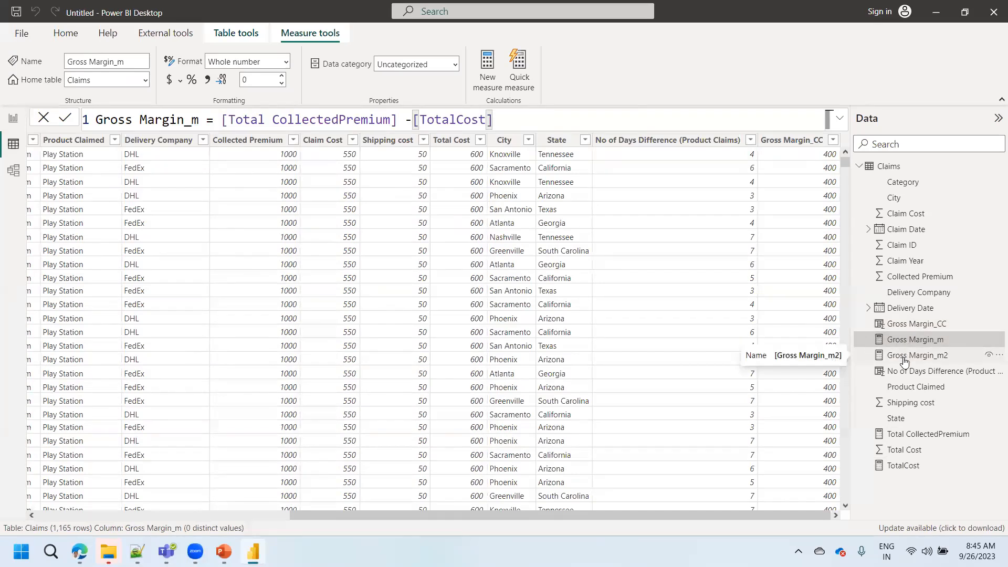
- Examine the Claims table argument and the Claims[Collected Premium]-Claims[Total Cost] expression inside the Gross Margin_m2 SUMX formula
{"action": "left_click", "coordinate": [903, 360]}
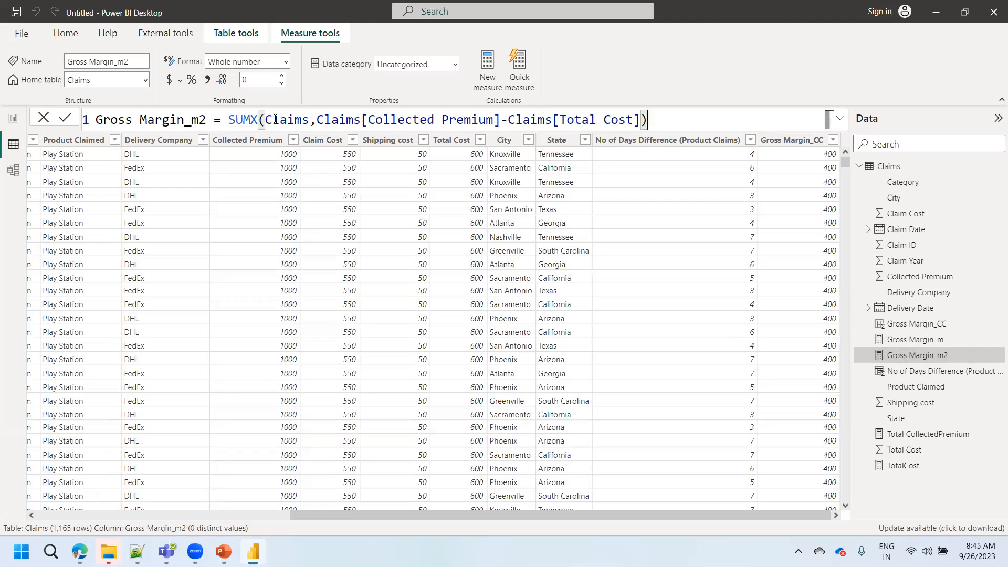
{"action": "left_click_drag", "start_coordinate": [265, 119], "coordinate": [310, 118]}
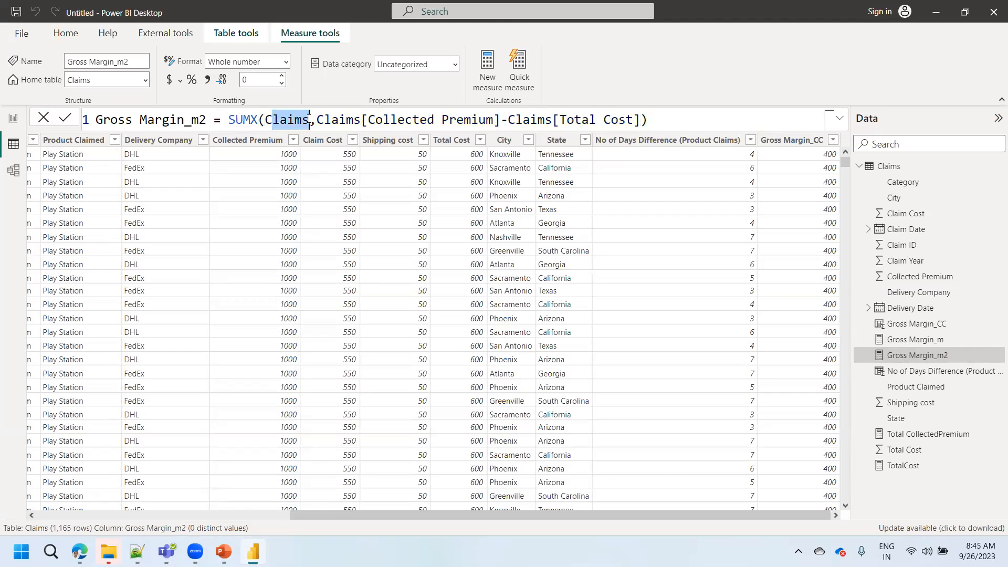
{"action": "left_click_drag", "start_coordinate": [316, 120], "coordinate": [641, 121]}
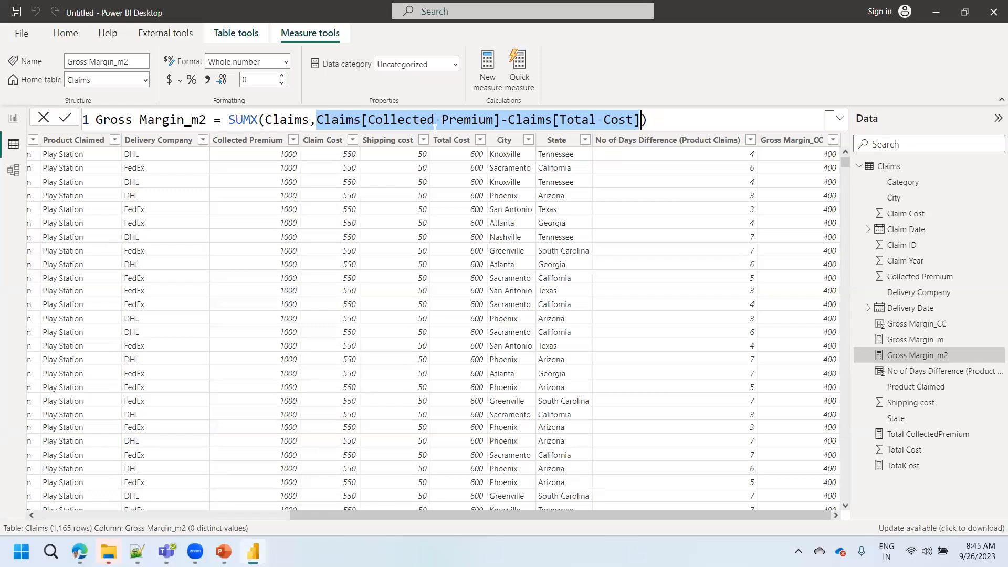
{"action": "left_click", "coordinate": [257, 119]}
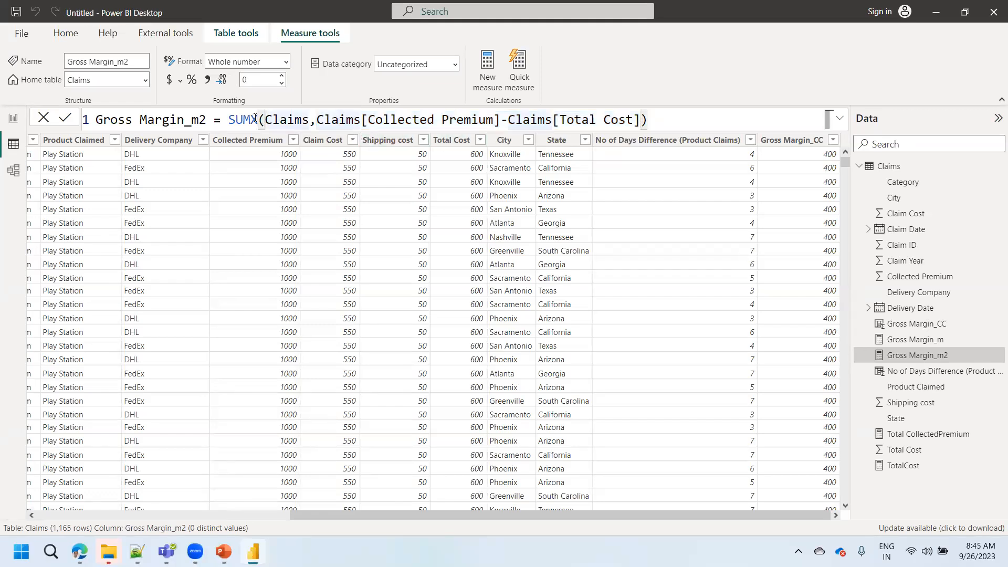
- Try a SUM( call inside the SUMX expression argument of Gross Margin_m2, then take it out and leave the formula
{"action": "left_click", "coordinate": [317, 119]}
{"action": "type", "text": "sum"}
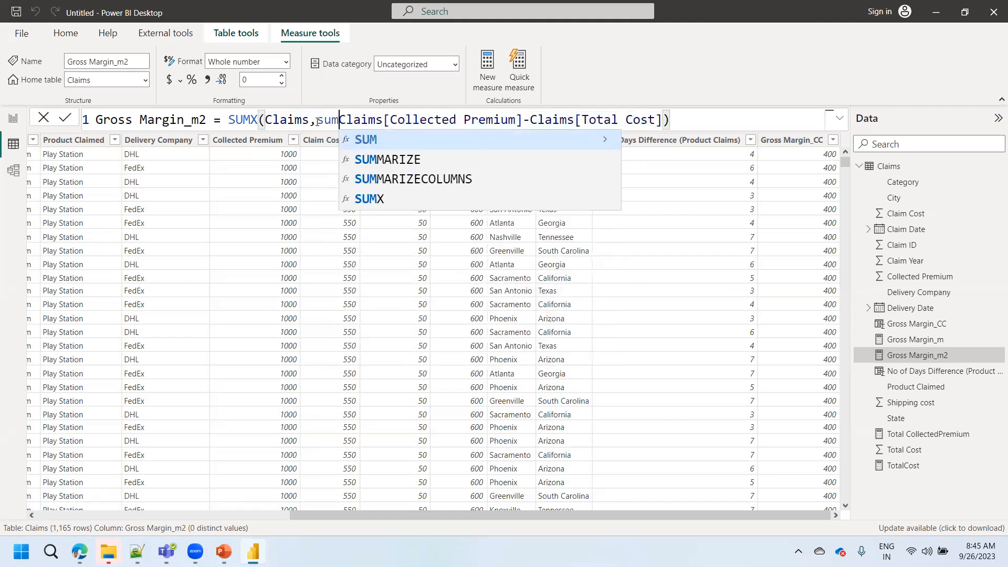
{"action": "type", "text": "("}
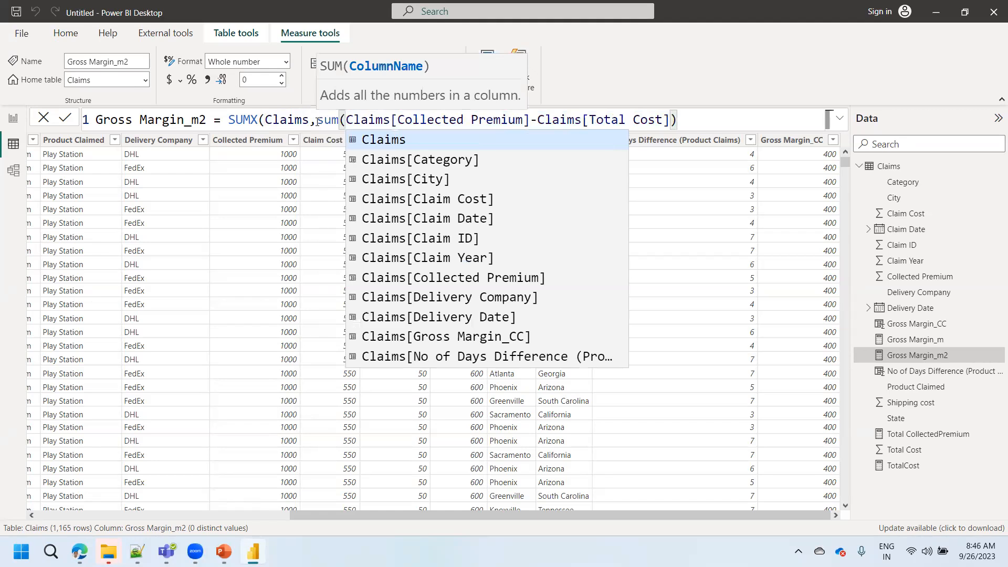
{"action": "key", "text": "BackSpace"}
{"action": "key", "text": "BackSpace"}
{"action": "key", "text": "BackSpace"}
{"action": "key", "text": "BackSpace"}
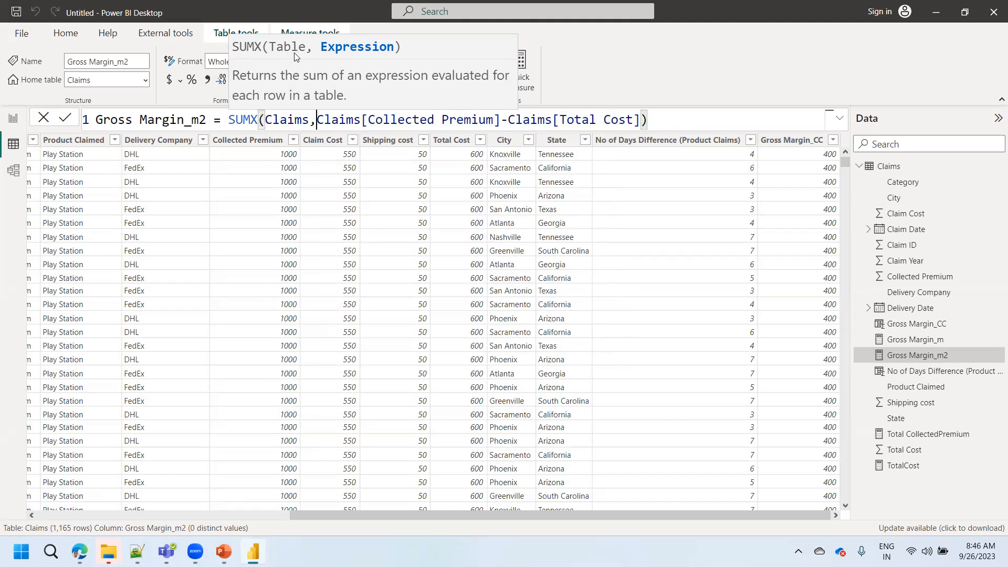
{"action": "left_click", "coordinate": [322, 227]}
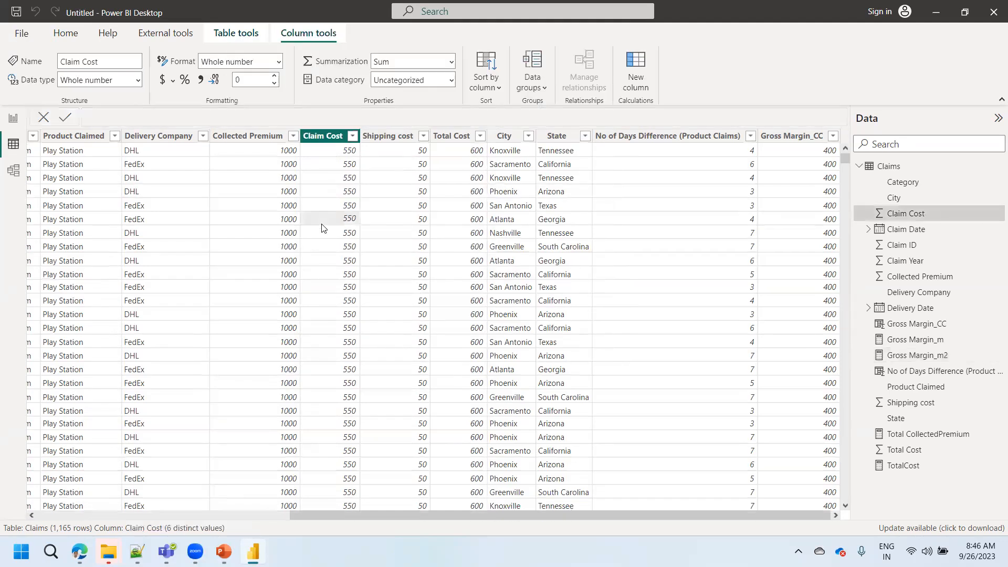
- Return to the report's Page 2, start saving it to the Desktop folder and check the Practical Cases slide in PowerPoint
{"action": "left_click", "coordinate": [13, 119]}
{"action": "left_click", "coordinate": [242, 402]}
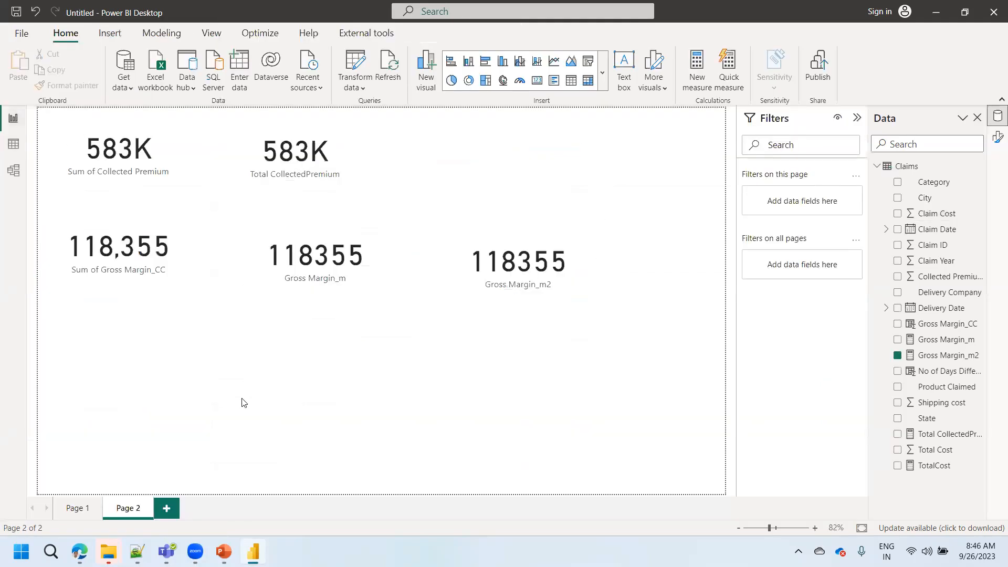
{"action": "key", "text": "ctrl+s"}
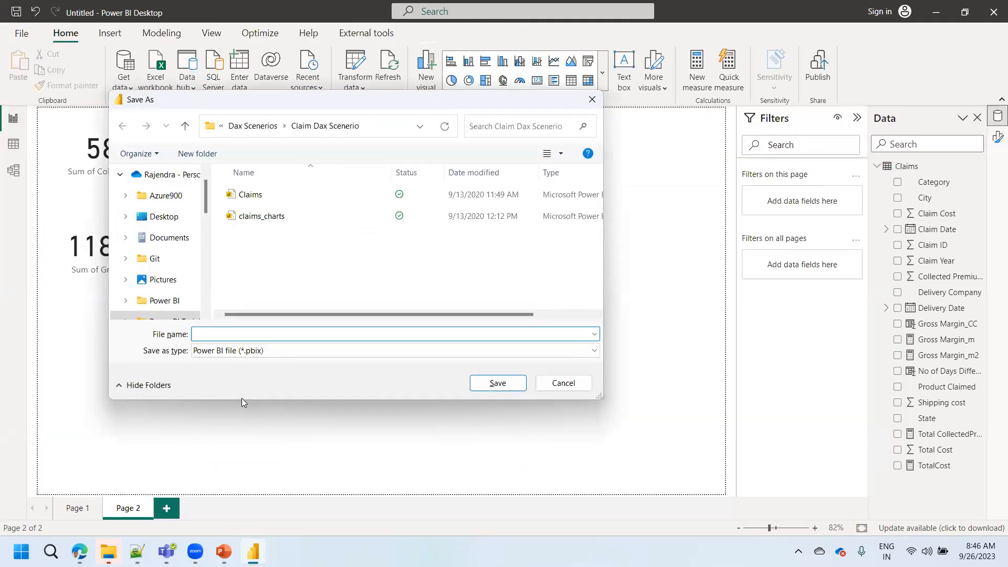
{"action": "left_click", "coordinate": [175, 224]}
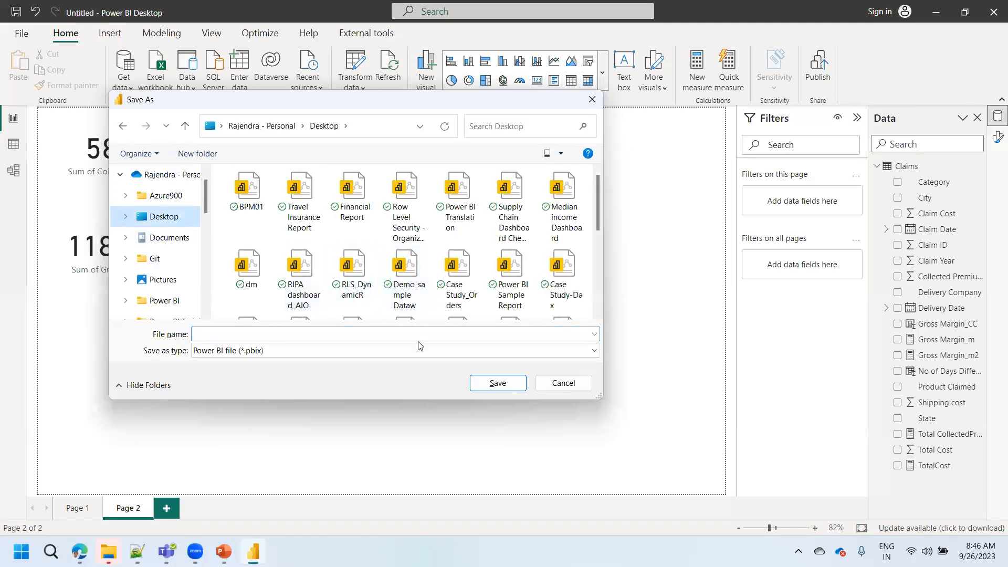
{"action": "left_click", "coordinate": [225, 551]}
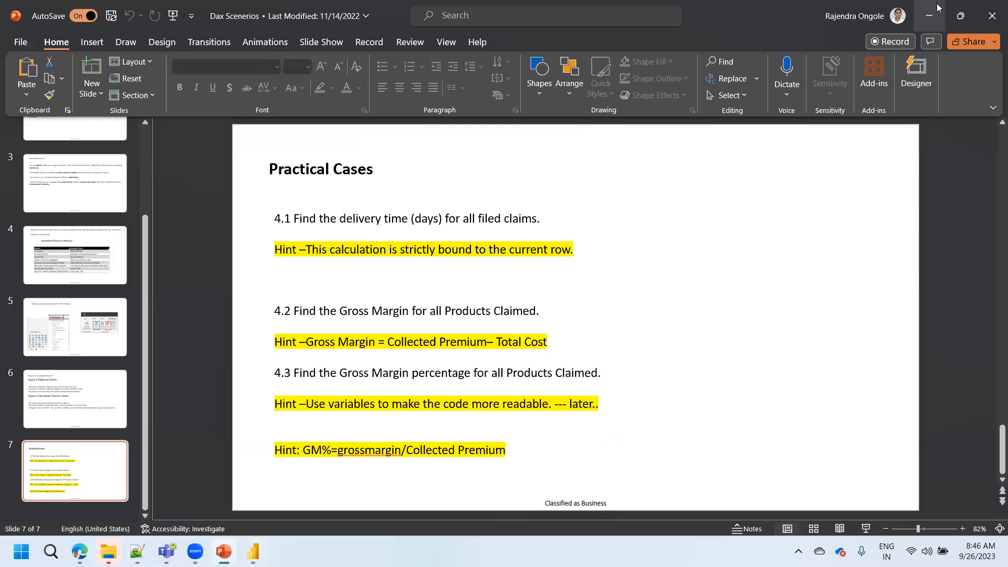
{"action": "left_click", "coordinate": [914, 21]}
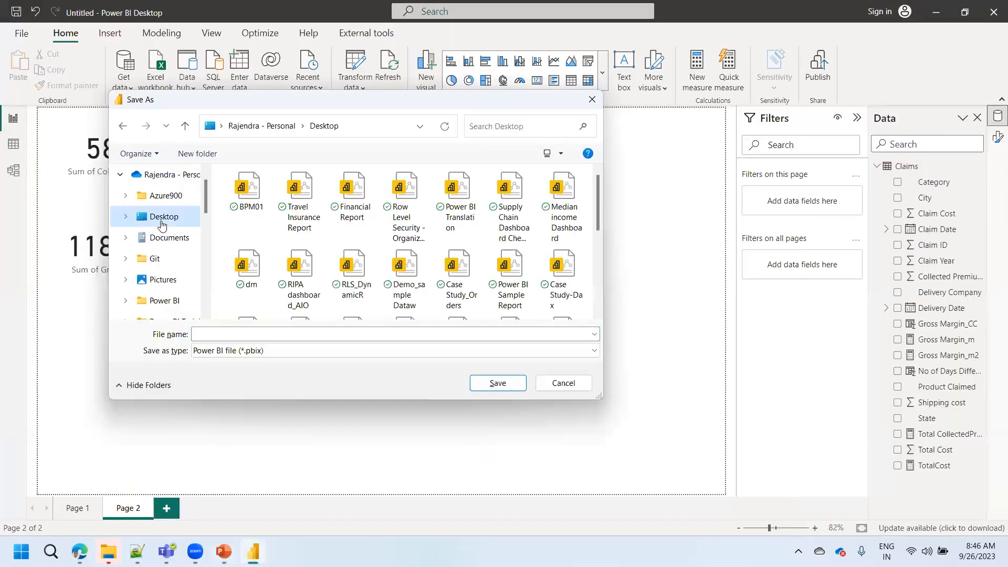
- Name the Power BI file BPM2 and save it on the Desktop
{"action": "left_click", "coordinate": [290, 333]}
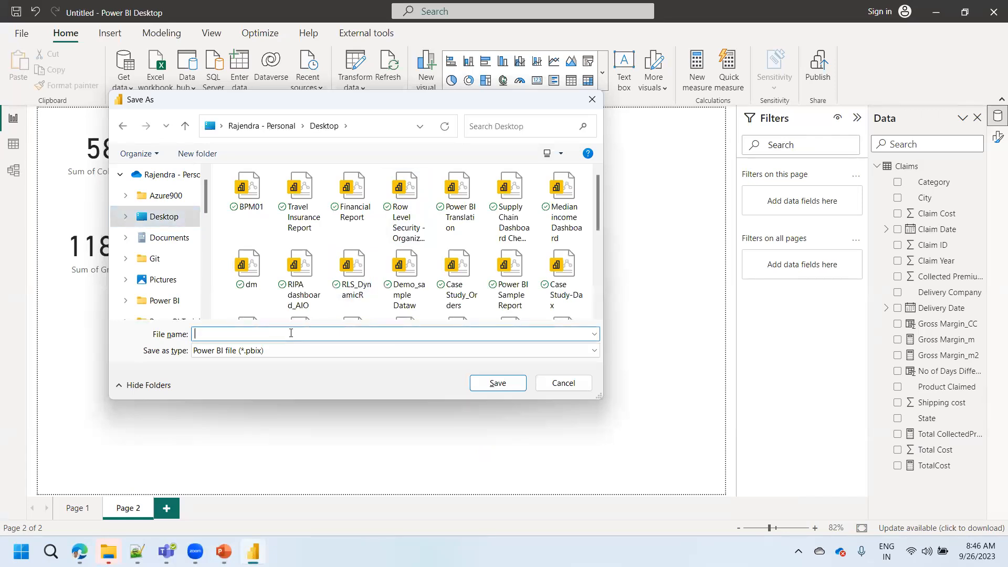
{"action": "type", "text": "C"}
{"action": "key", "text": "BackSpace"}
{"action": "type", "text": "BOP"}
{"action": "key", "text": "BackSpace"}
{"action": "key", "text": "BackSpace"}
{"action": "type", "text": "PM"}
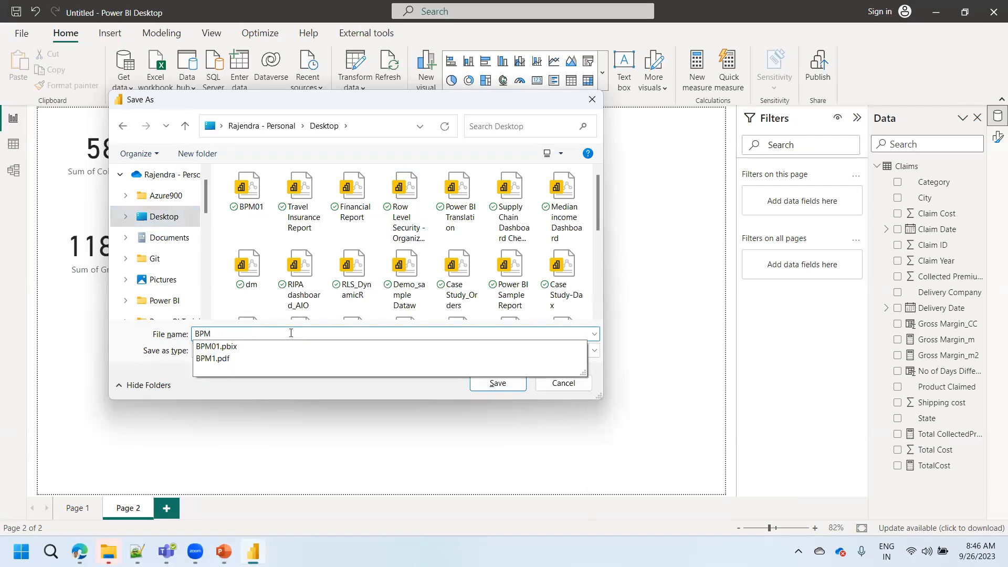
{"action": "type", "text": "2"}
{"action": "key", "text": "Return"}
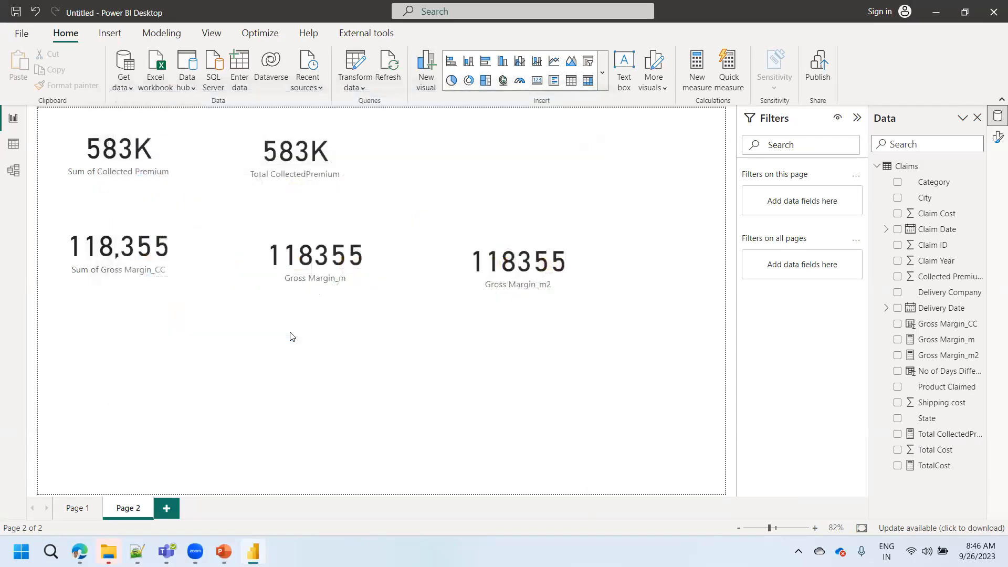
- Format the Gross Margin_m and Gross Margin_m2 measures with a thousands separator
{"action": "left_click", "coordinate": [293, 273]}
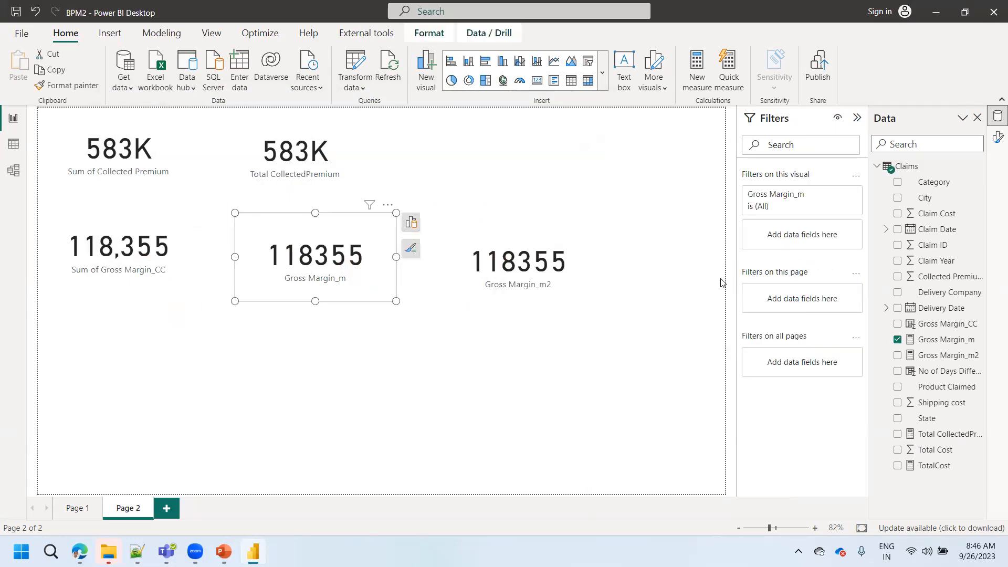
{"action": "left_click", "coordinate": [943, 340]}
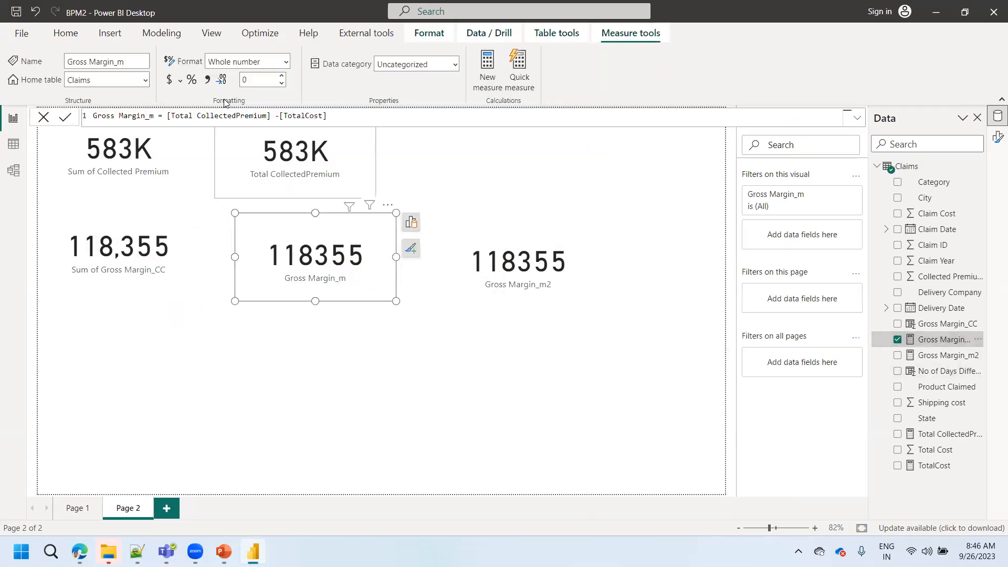
{"action": "left_click", "coordinate": [209, 80]}
{"action": "left_click", "coordinate": [518, 294]}
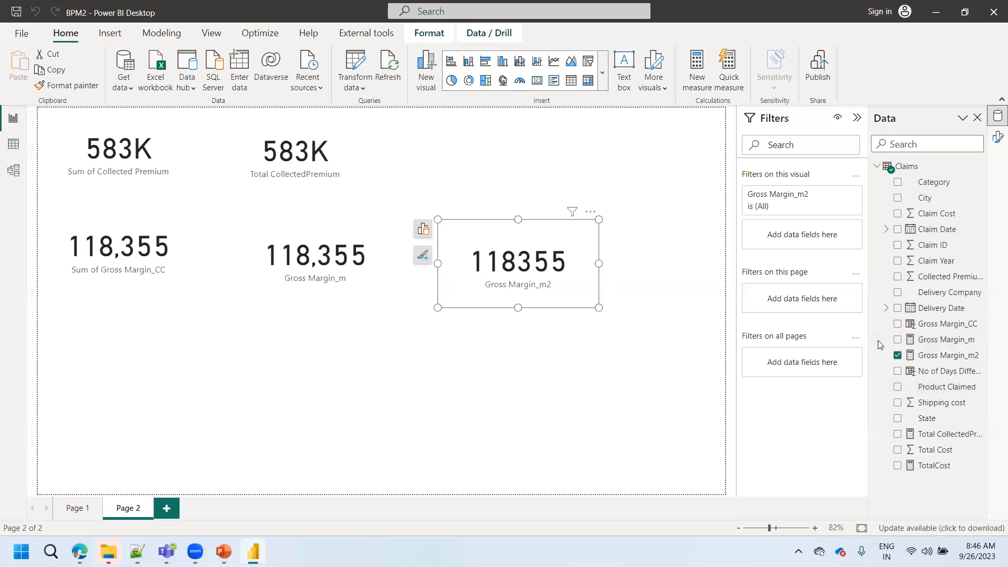
{"action": "left_click", "coordinate": [932, 356]}
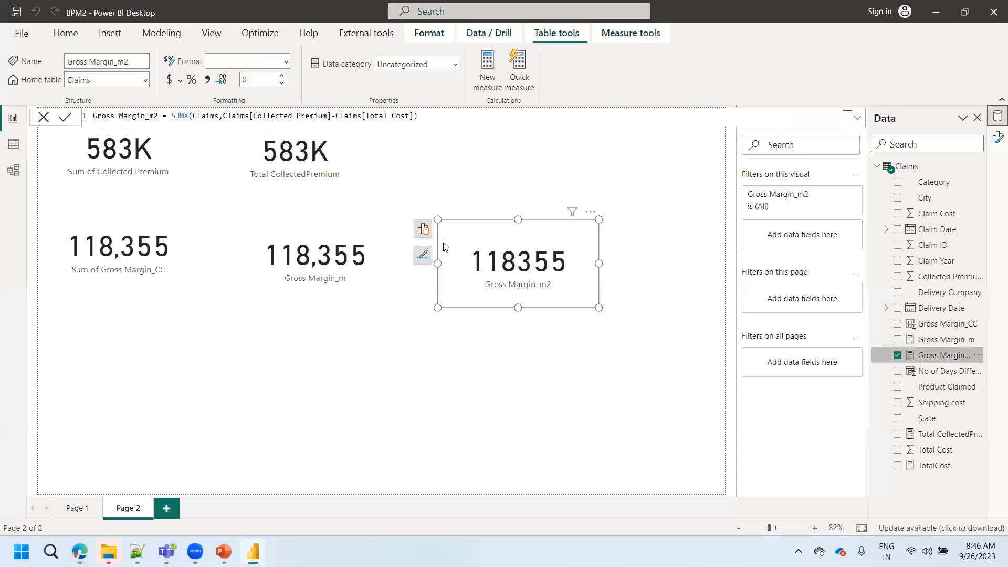
{"action": "left_click", "coordinate": [209, 80]}
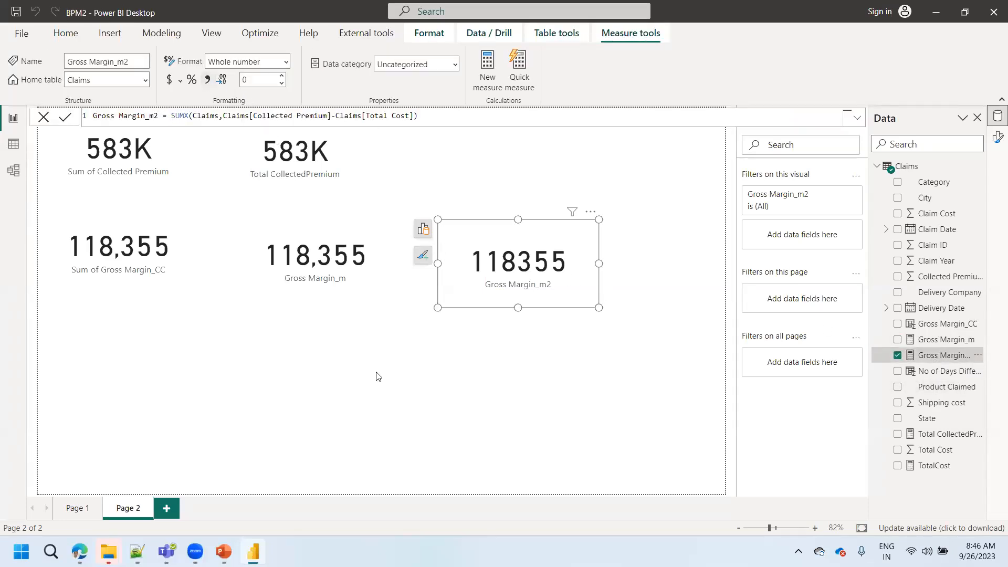
{"action": "left_click", "coordinate": [377, 376]}
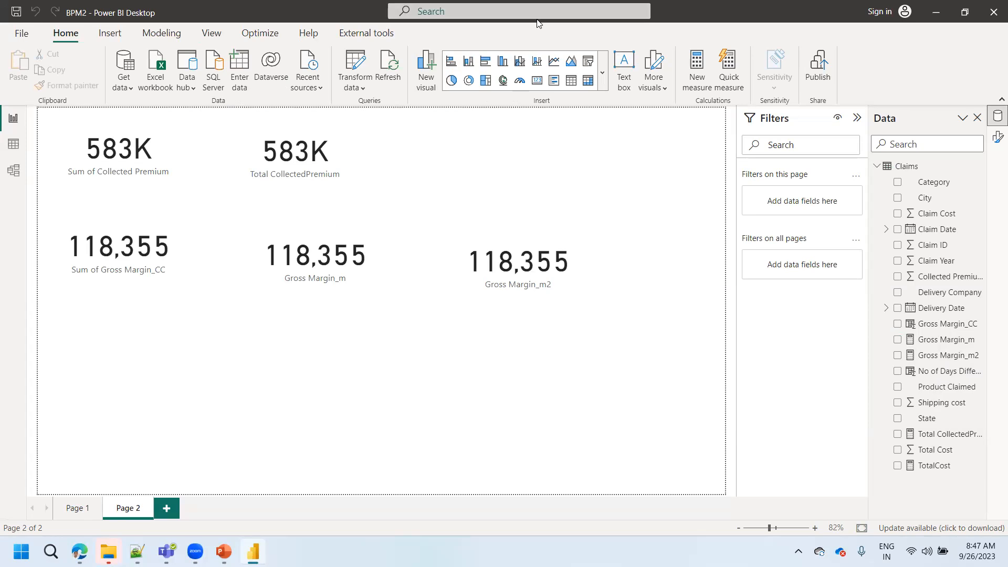
- Switch to PowerPoint to review the Calculated Column vs Measure slide, then return to Power BI and close the BPM2 report
{"action": "left_click", "coordinate": [223, 551]}
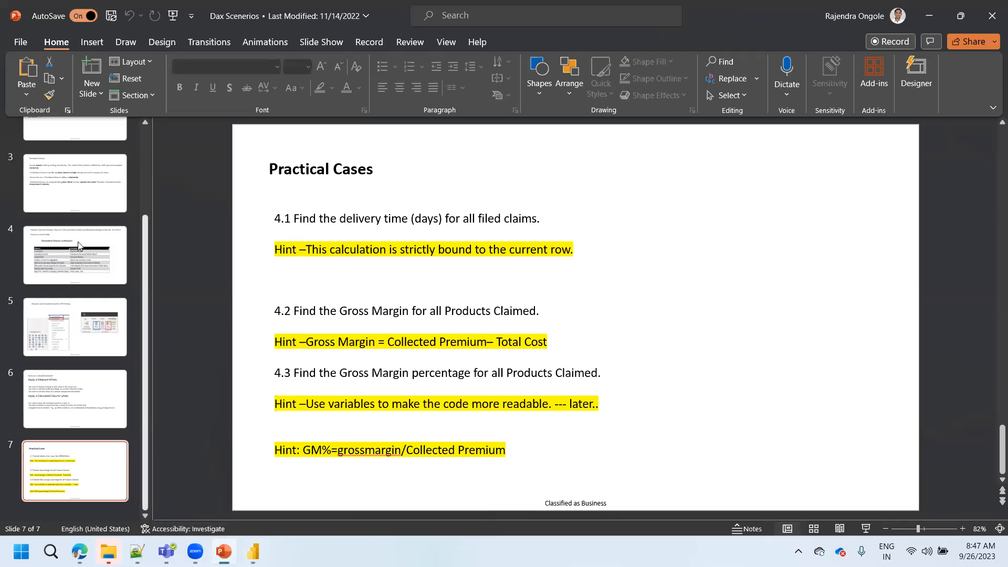
{"action": "left_click", "coordinate": [76, 257]}
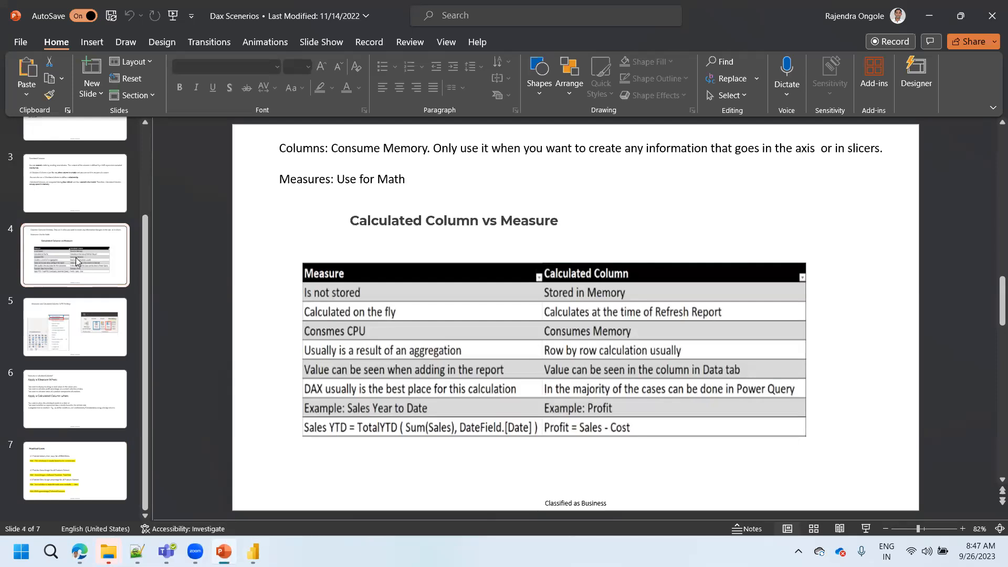
{"action": "left_click", "coordinate": [919, 23]}
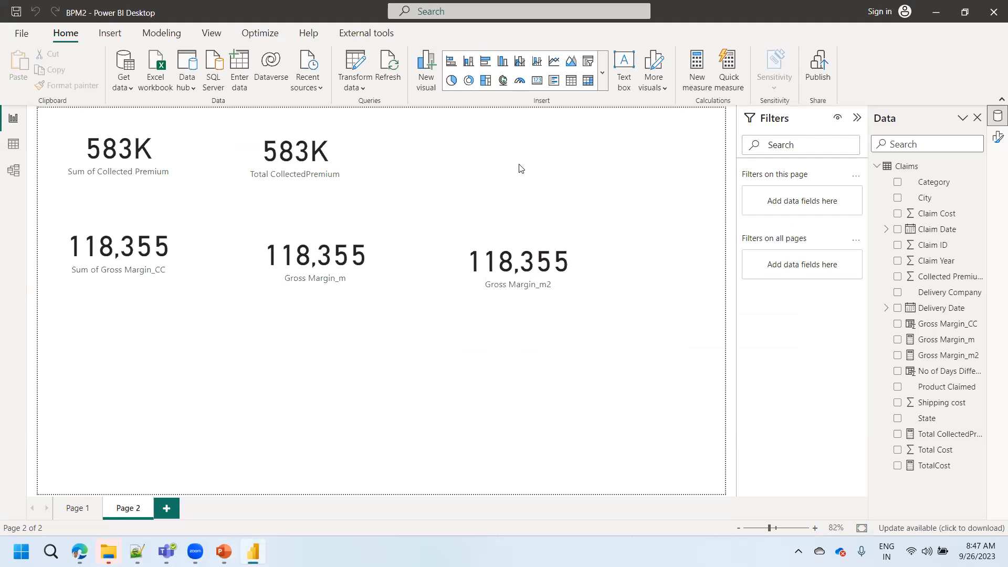
{"action": "left_click", "coordinate": [993, 18]}
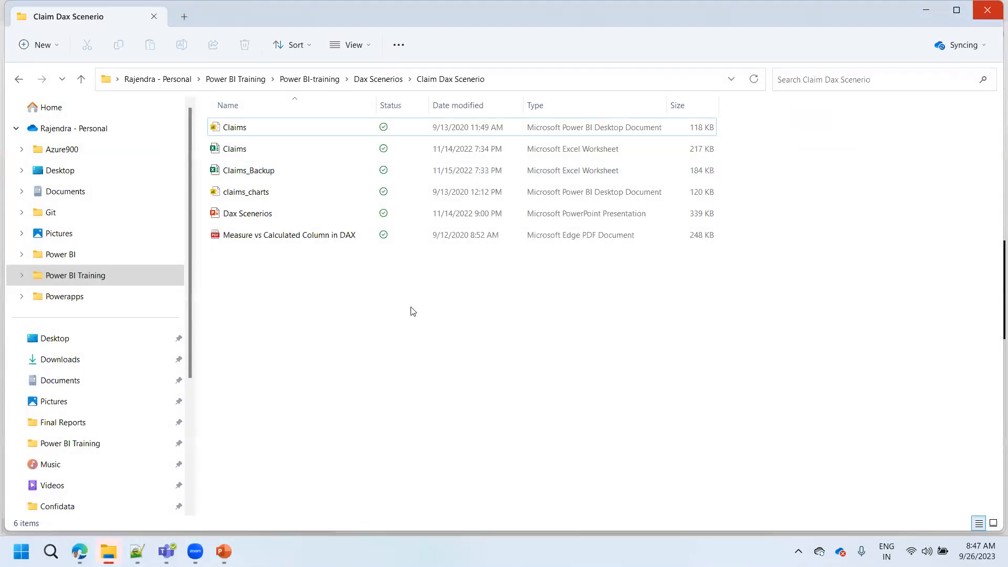